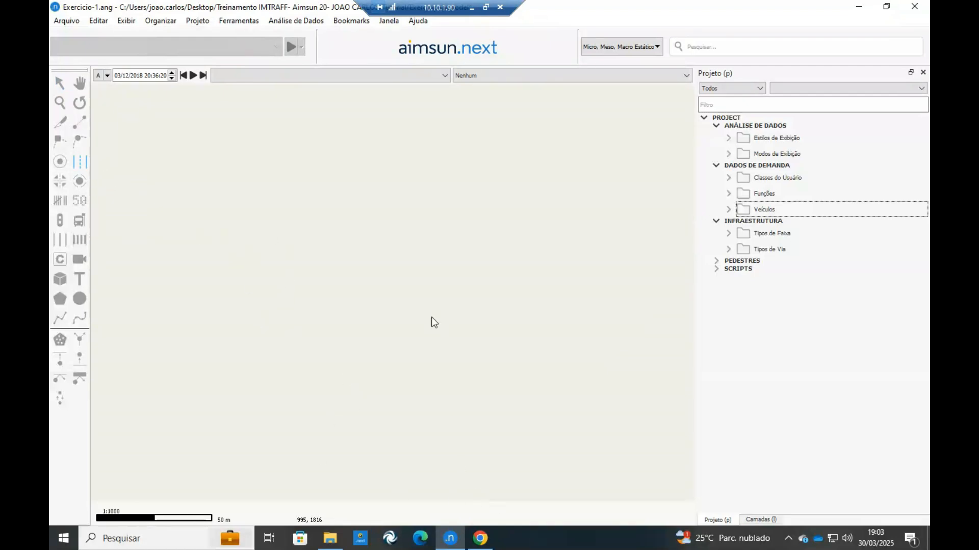
Draw a vertical road section about 97 m long and a horizontal road section crossing it near the middle.
click(389, 163)
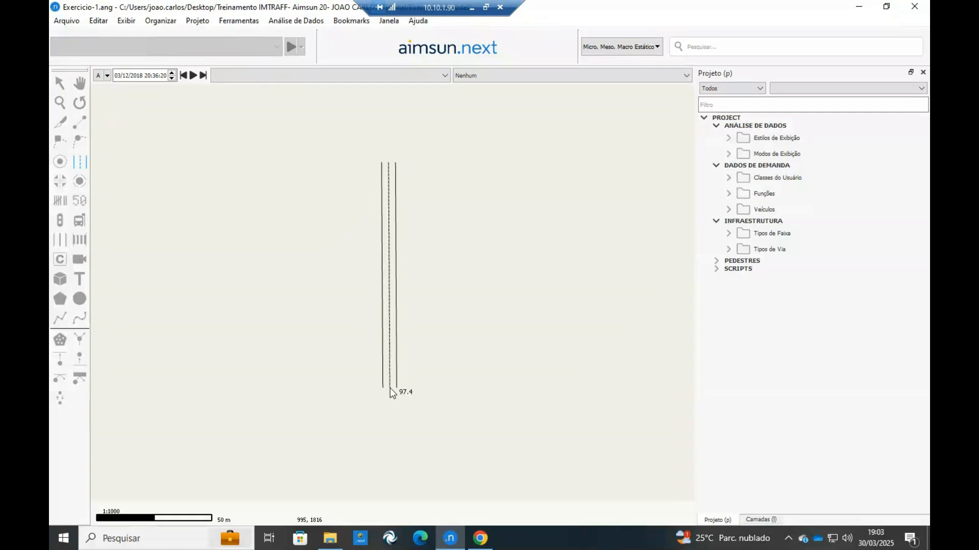
click(390, 388)
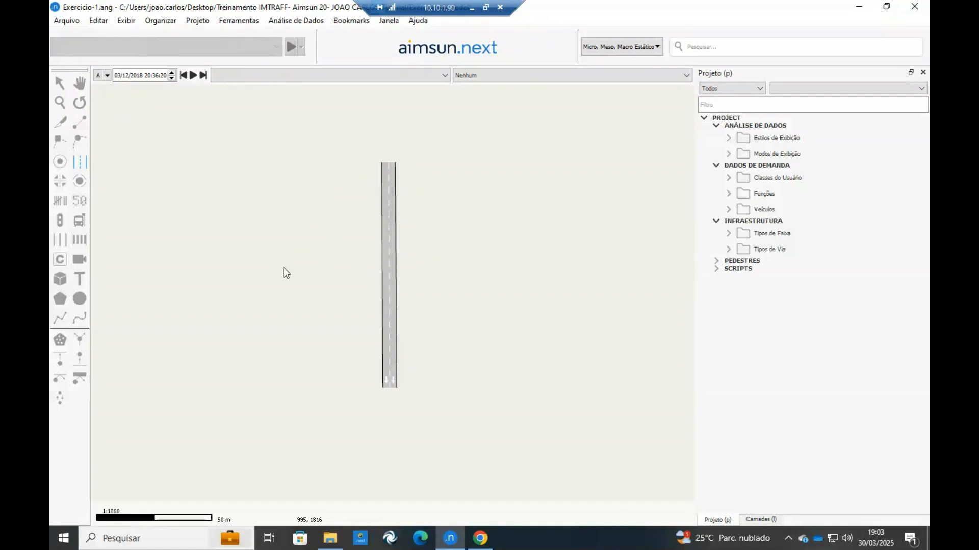
click(258, 279)
click(511, 281)
Draw a diagonal road section about 65 m long from the northeast down to just short of the crossing.
click(516, 150)
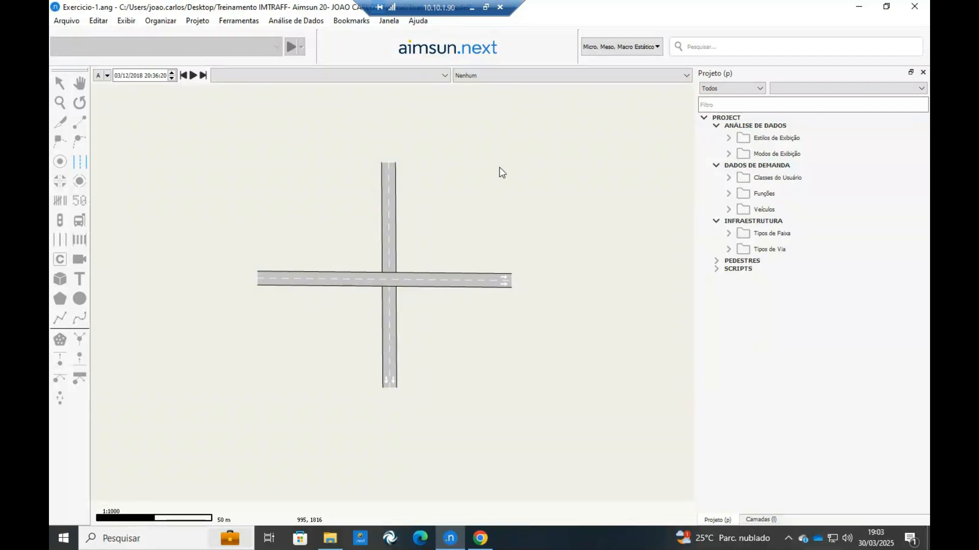
click(410, 258)
key(Escape)
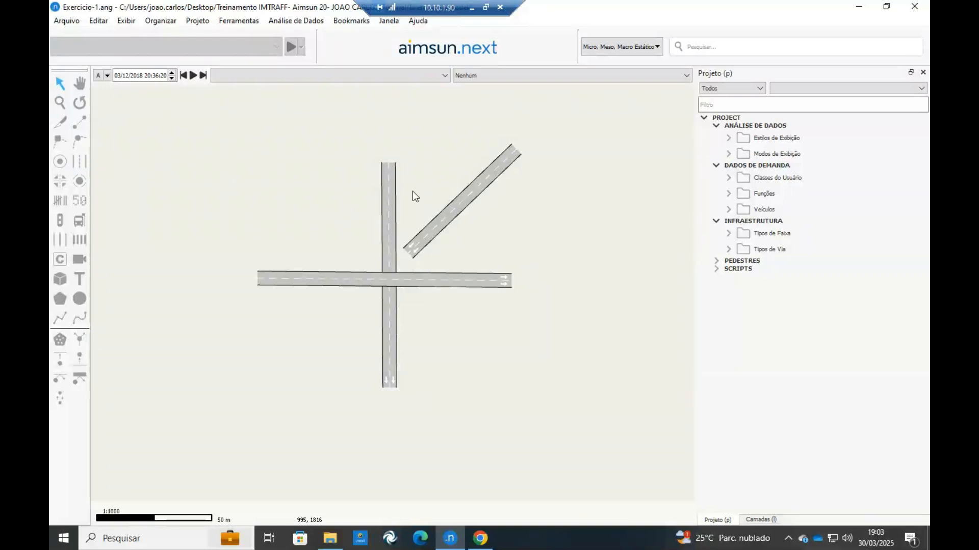
Adjust the west end point of the horizontal section so that the road runs level.
scroll(400, 288, up, 3)
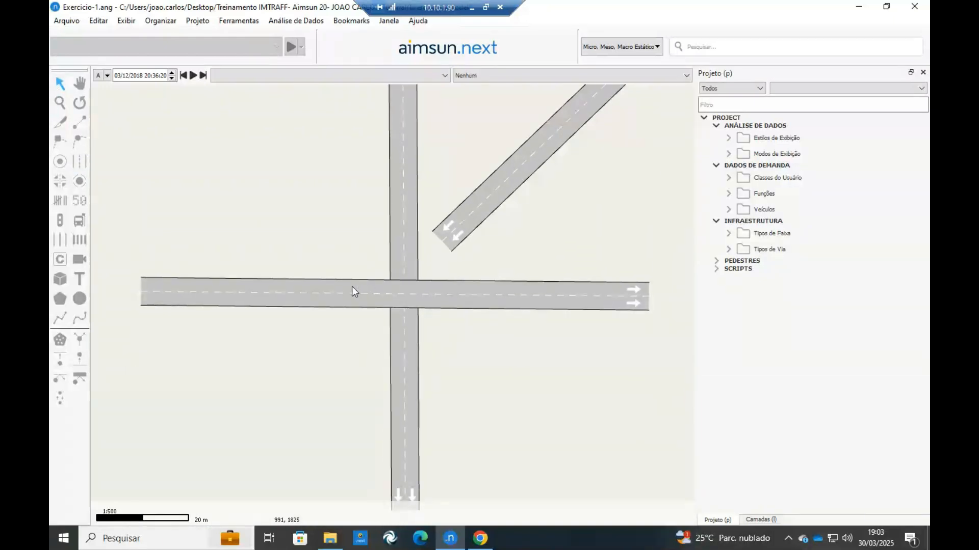
click(266, 286)
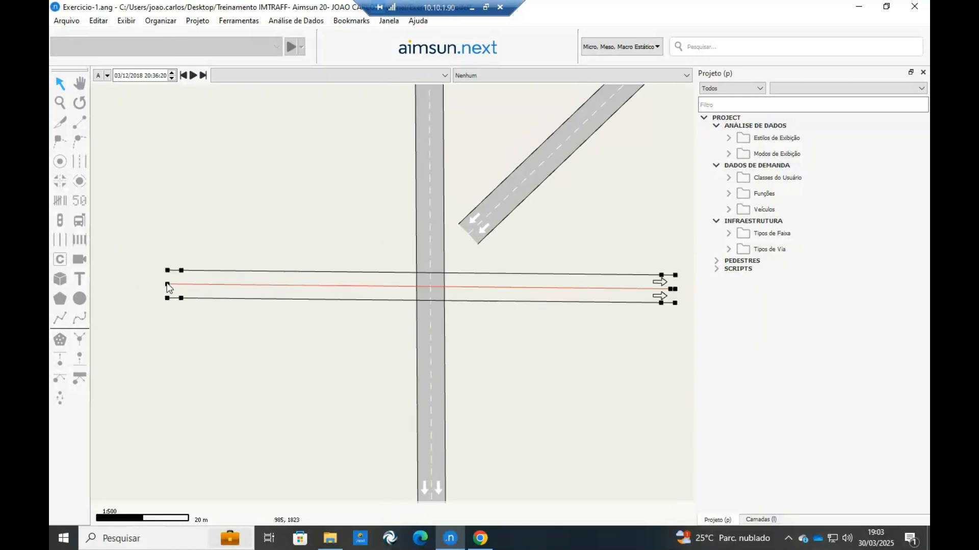
click(189, 240)
scroll(190, 241, down, 3)
drag(286, 234, 404, 210)
scroll(382, 219, up, 3)
scroll(407, 261, down, 3)
scroll(406, 215, up, 3)
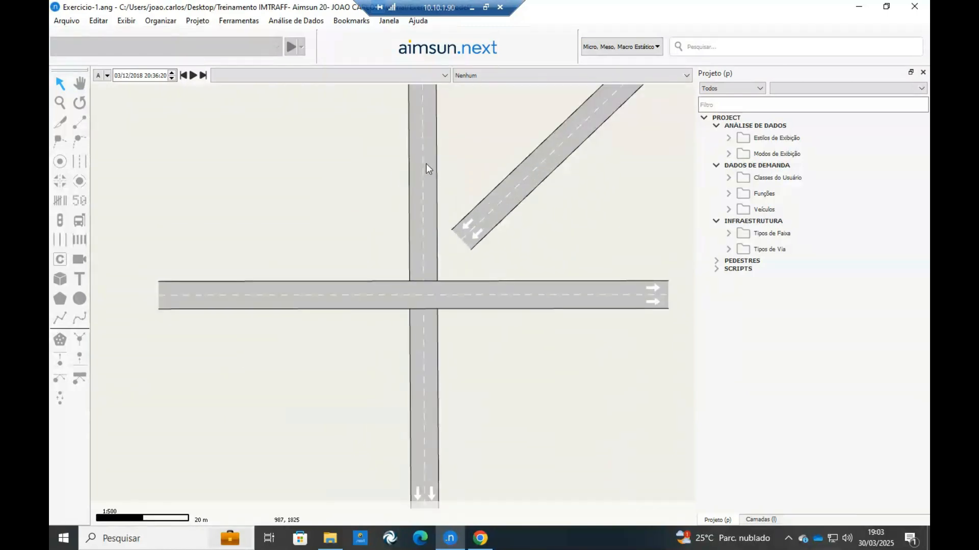
Create the opposite direction for the vertical section.
right_click(427, 164)
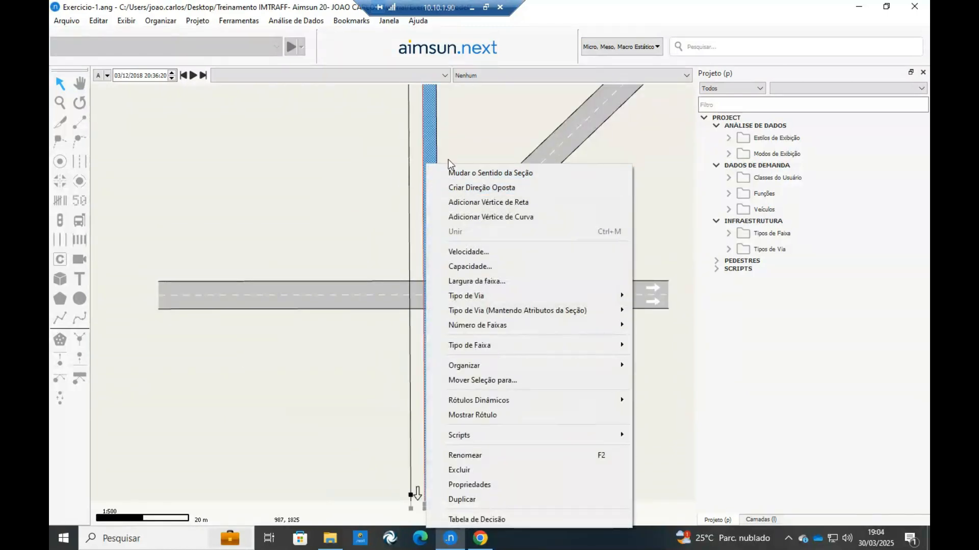
click(426, 166)
right_click(426, 164)
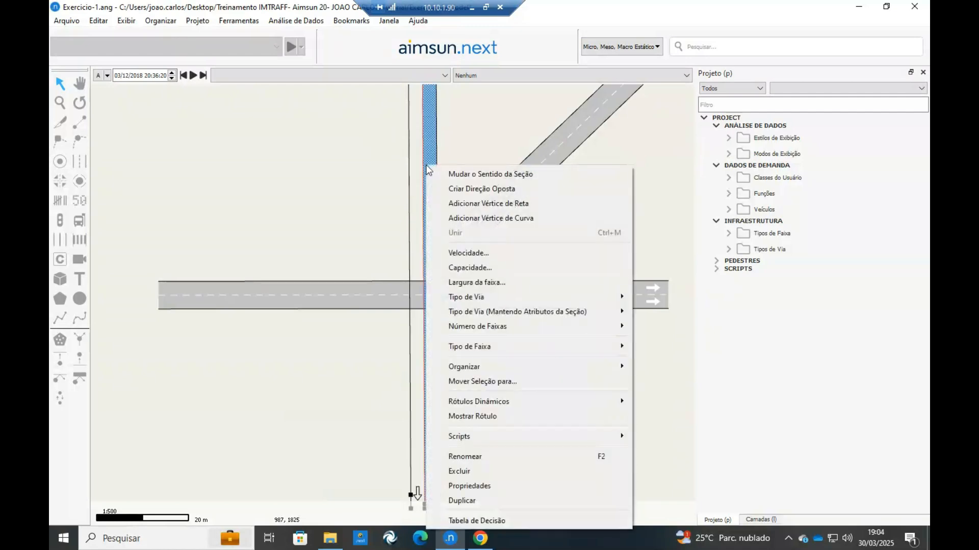
click(458, 192)
scroll(458, 194, down, 3)
scroll(478, 172, up, 3)
drag(507, 137, 398, 209)
click(529, 250)
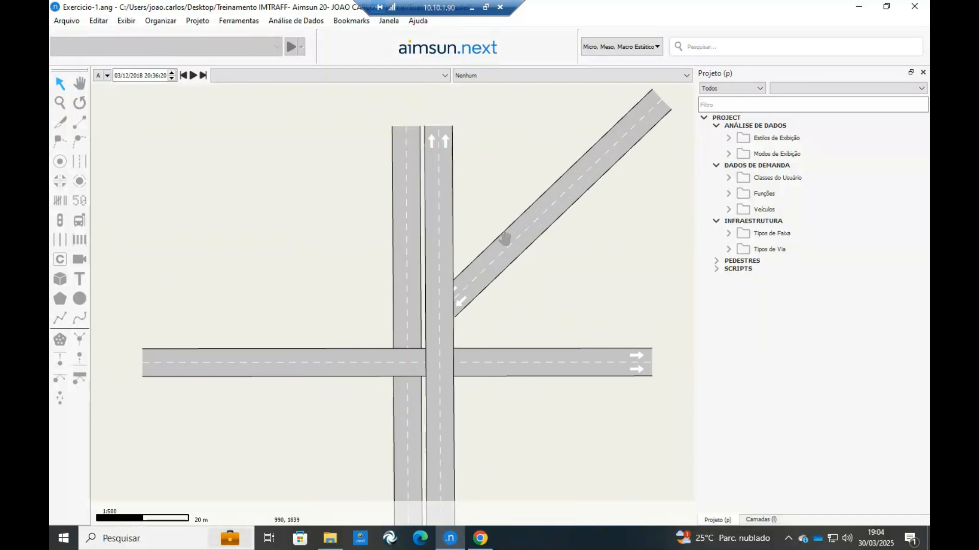
Create the opposite direction for the horizontal section.
drag(505, 238, 605, 97)
click(411, 231)
drag(351, 251, 232, 330)
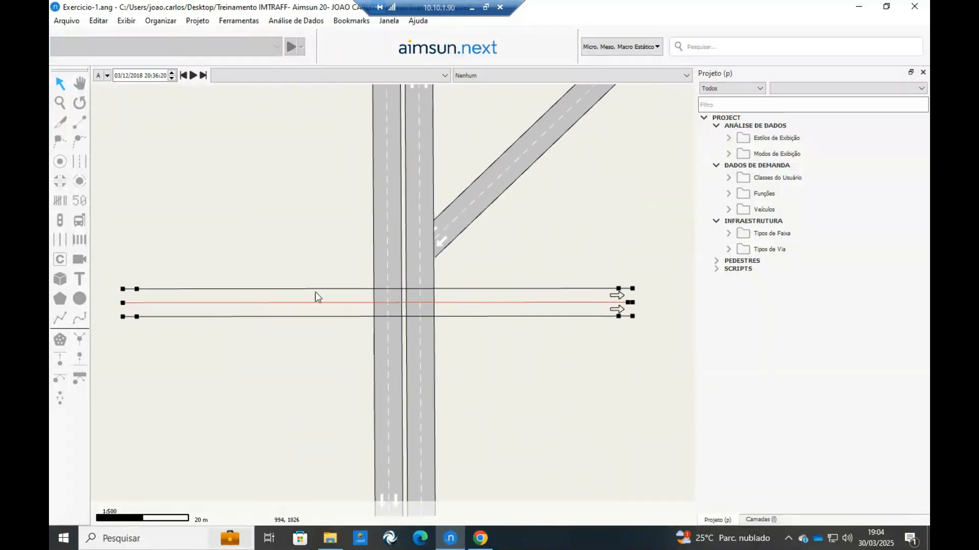
right_click(264, 286)
click(244, 305)
click(246, 307)
click(248, 306)
right_click(248, 307)
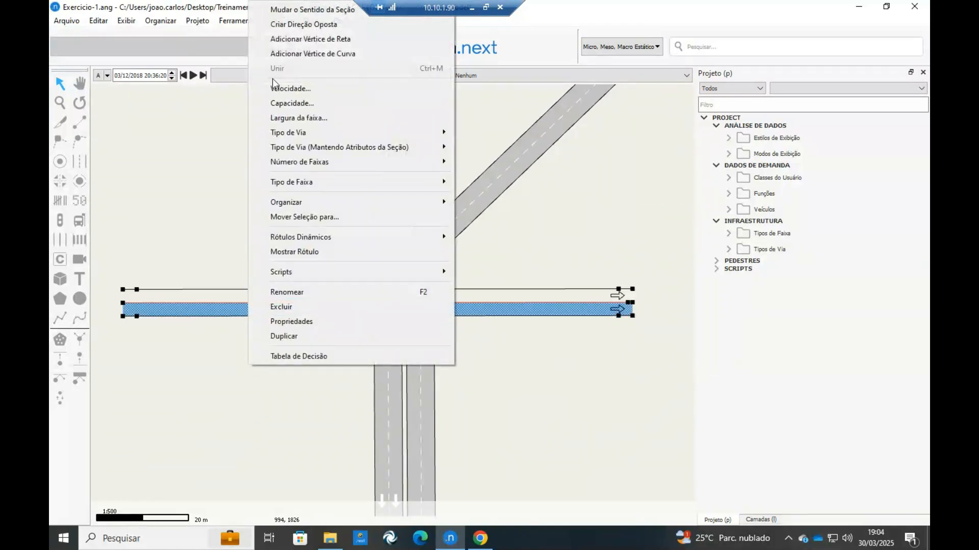
click(277, 25)
scroll(339, 248, down, 1)
drag(390, 288, 427, 298)
click(362, 395)
scroll(436, 309, up, 1)
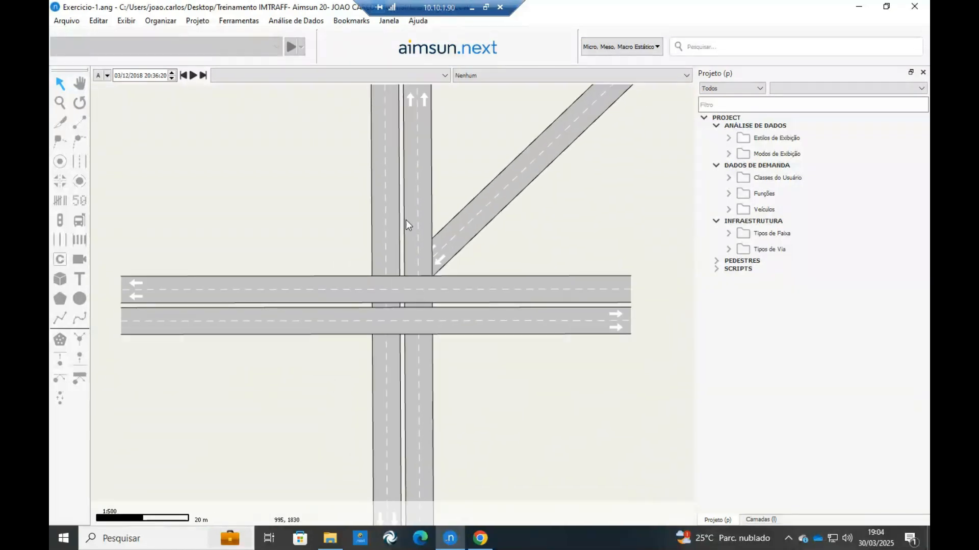
scroll(406, 257, down, 1)
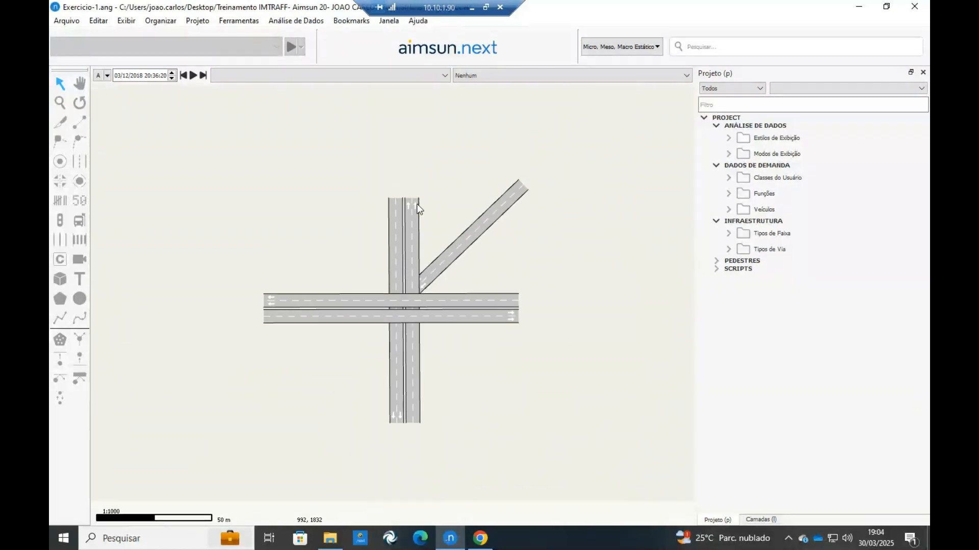
Consult the Exercicio 1 diagram in Chrome and set both directions of the vertical road in Aimsun to 5 lanes.
click(480, 539)
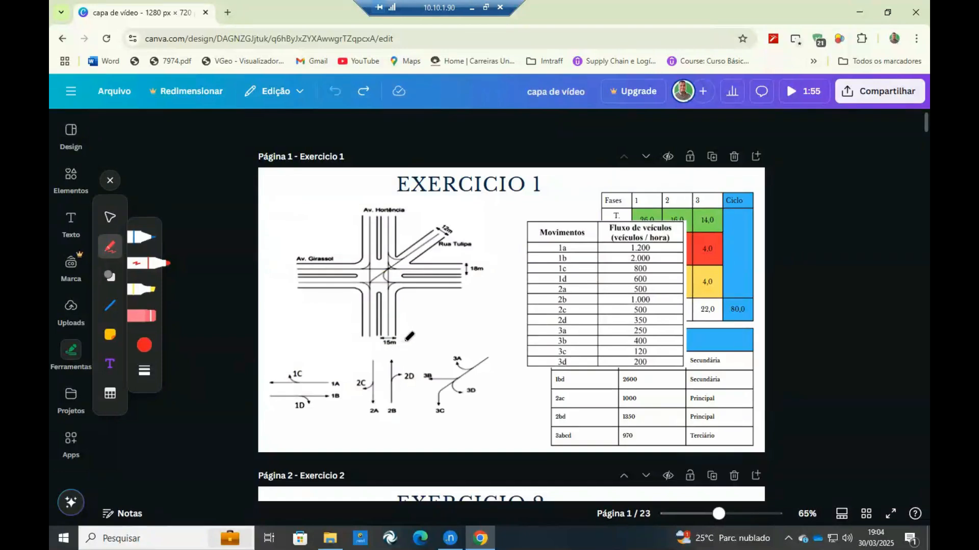
click(457, 535)
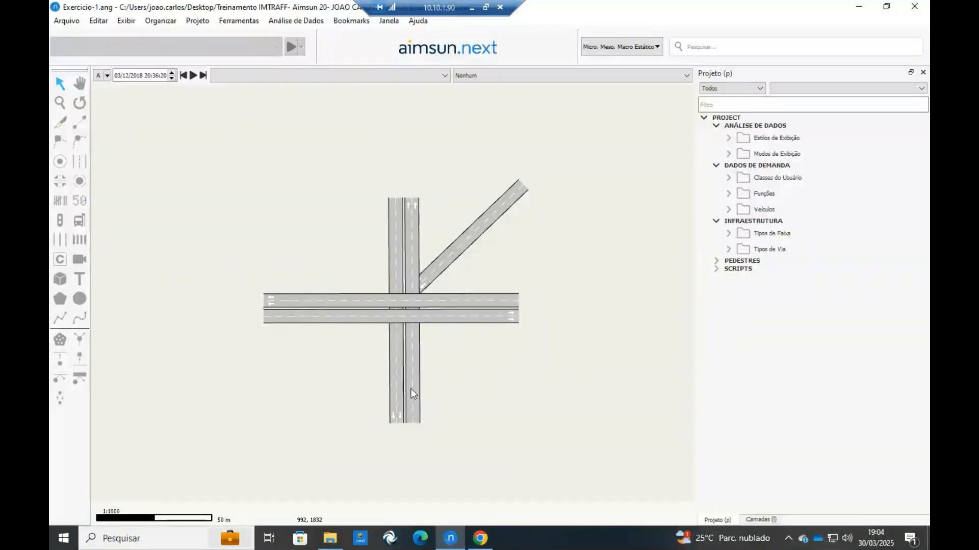
scroll(411, 389, up, 5)
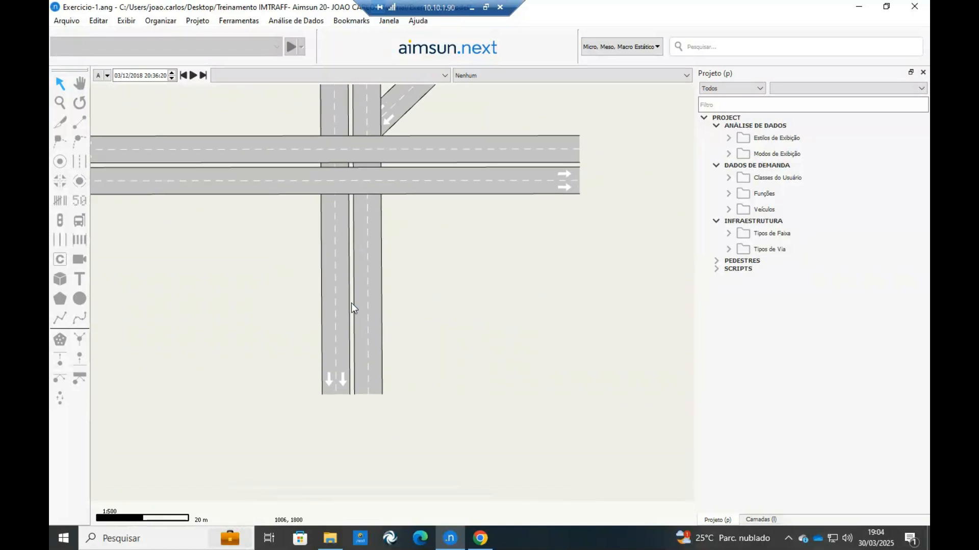
scroll(332, 288, down, 3)
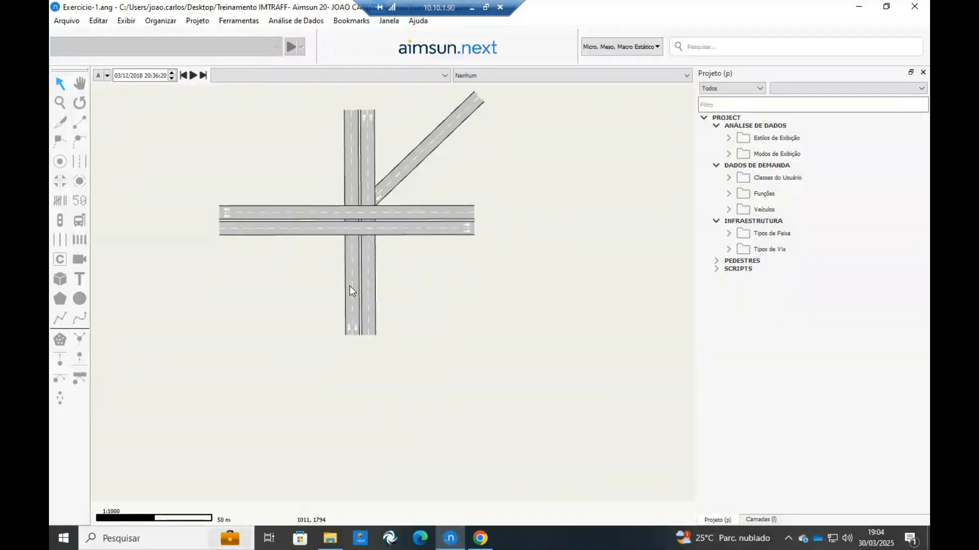
scroll(350, 286, up, 3)
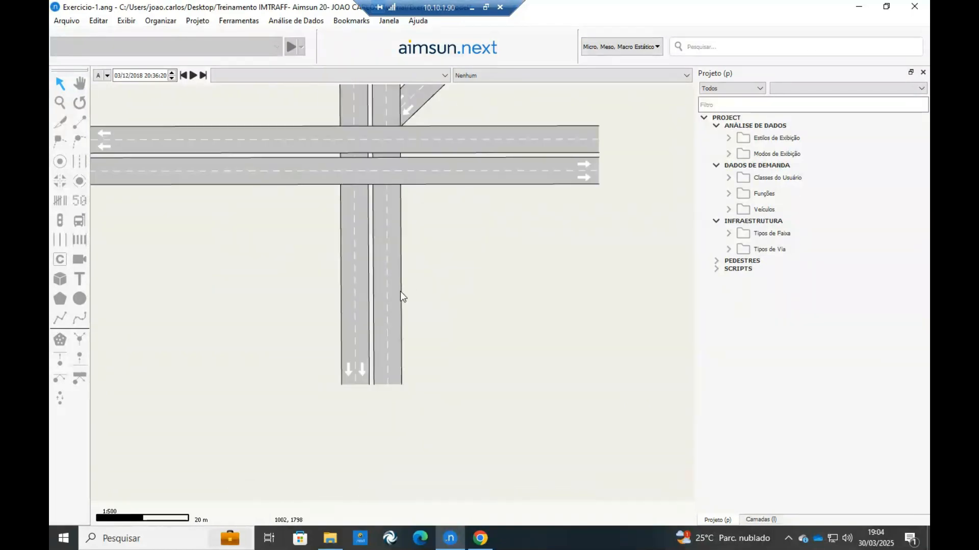
click(398, 305)
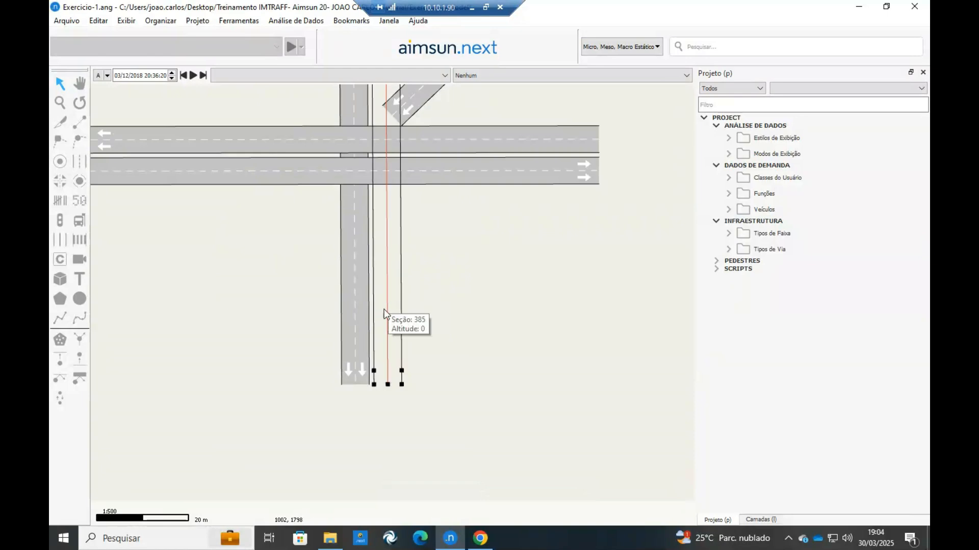
shift+click(360, 337)
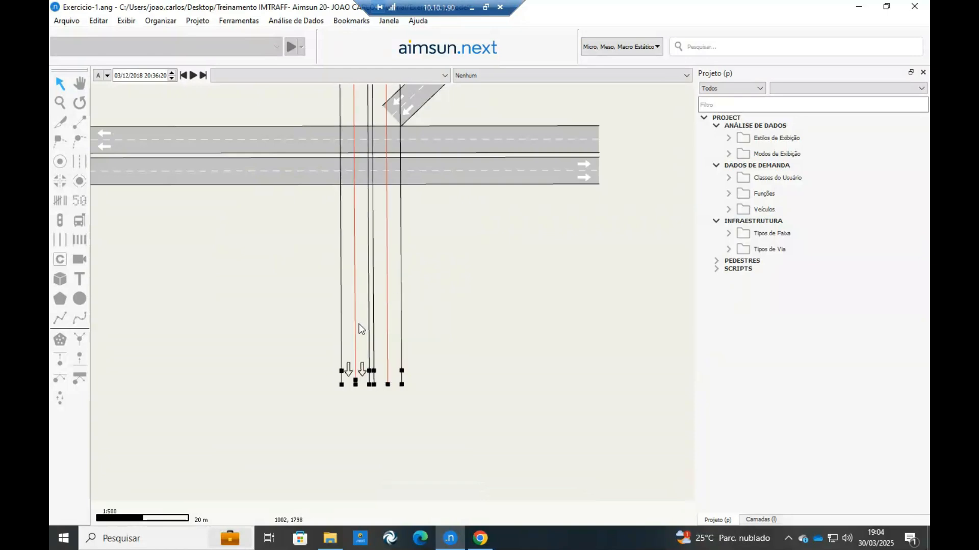
right_click(360, 328)
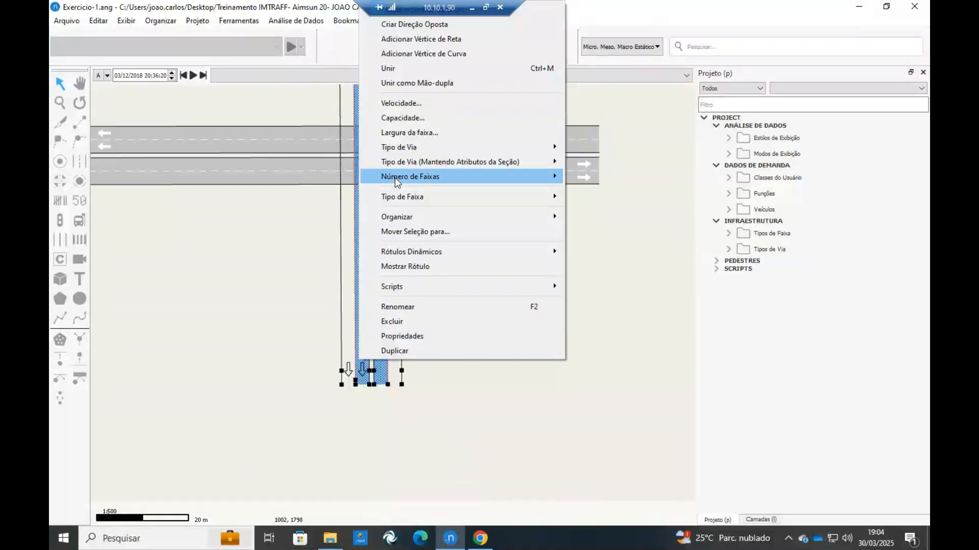
mouse_move(399, 178)
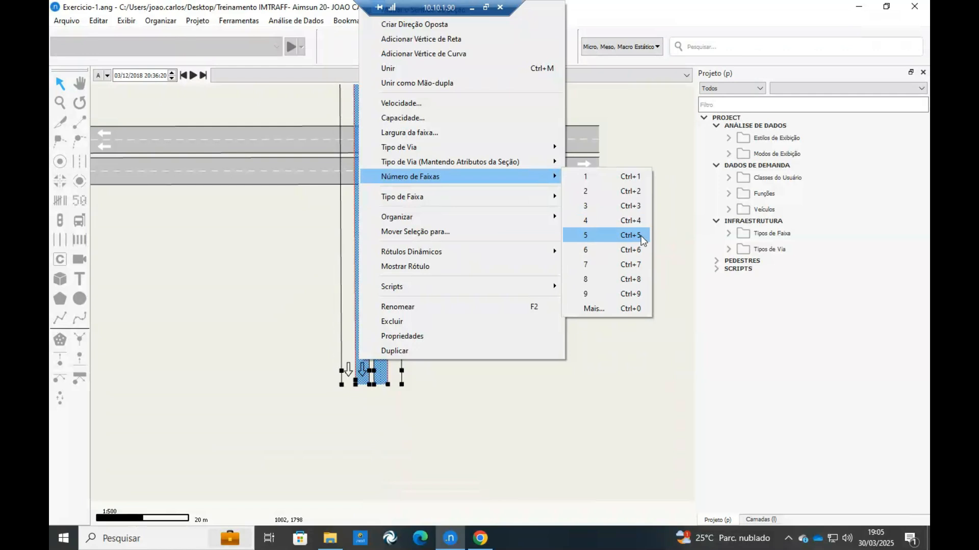
click(627, 239)
drag(383, 346, 411, 387)
click(421, 378)
drag(330, 291, 367, 327)
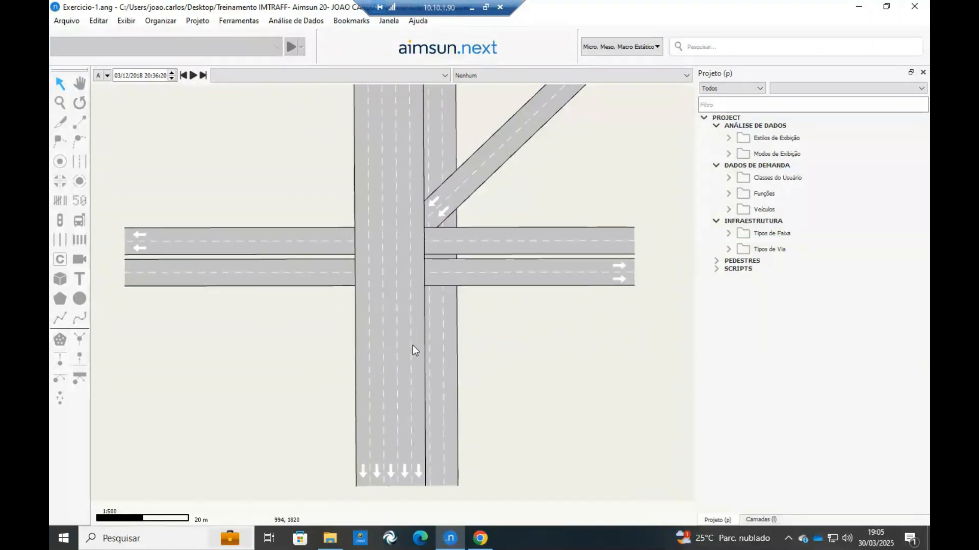
Move the southbound five-lane section west, leaving a narrow median between it and the northbound section.
click(363, 340)
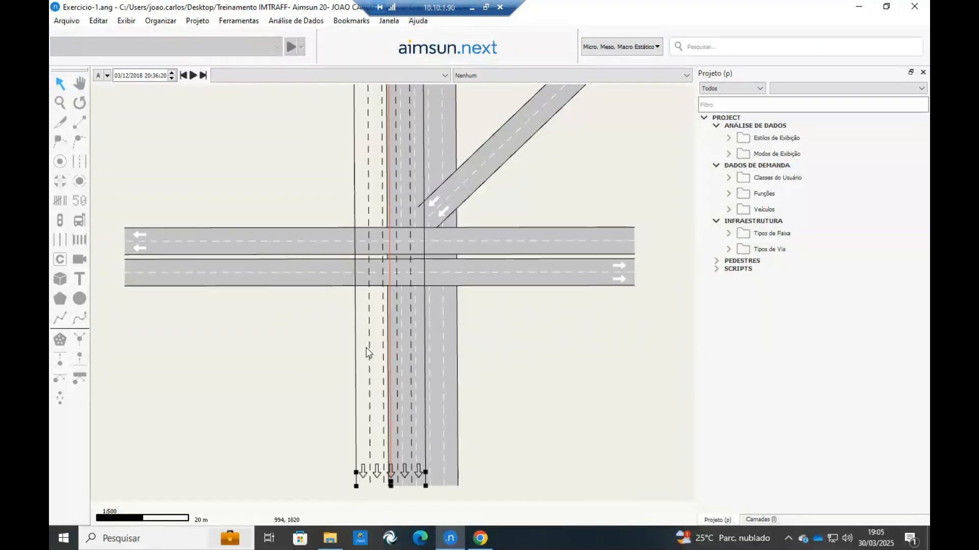
drag(366, 348, 320, 354)
click(565, 334)
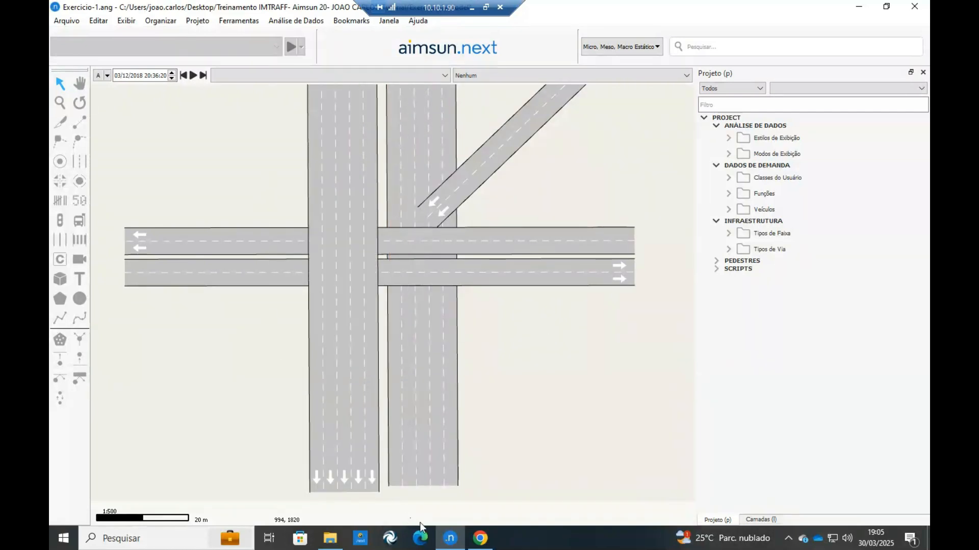
Check the road widths on the Exercicio 1 sheet in Chrome and set both directions of the horizontal road in Aimsun to 6 lanes.
click(479, 538)
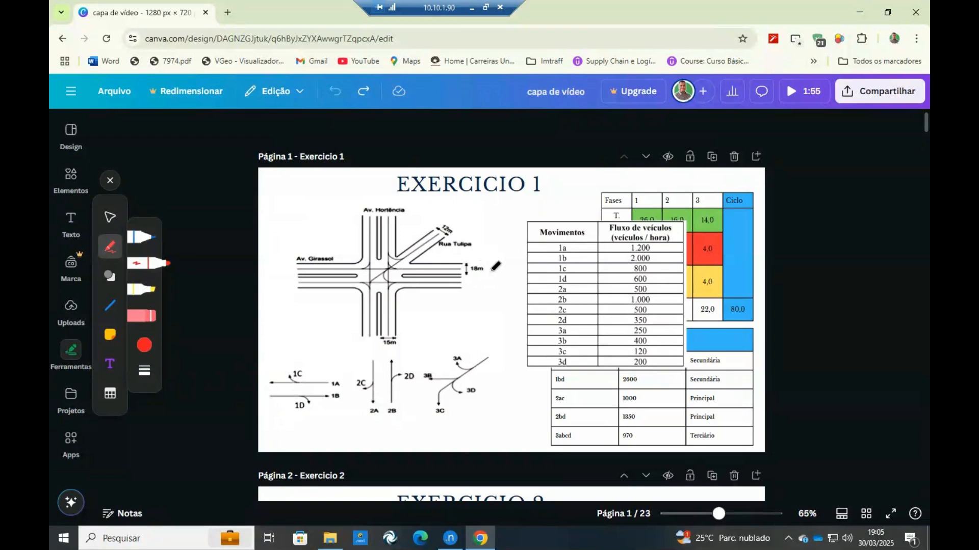
click(450, 539)
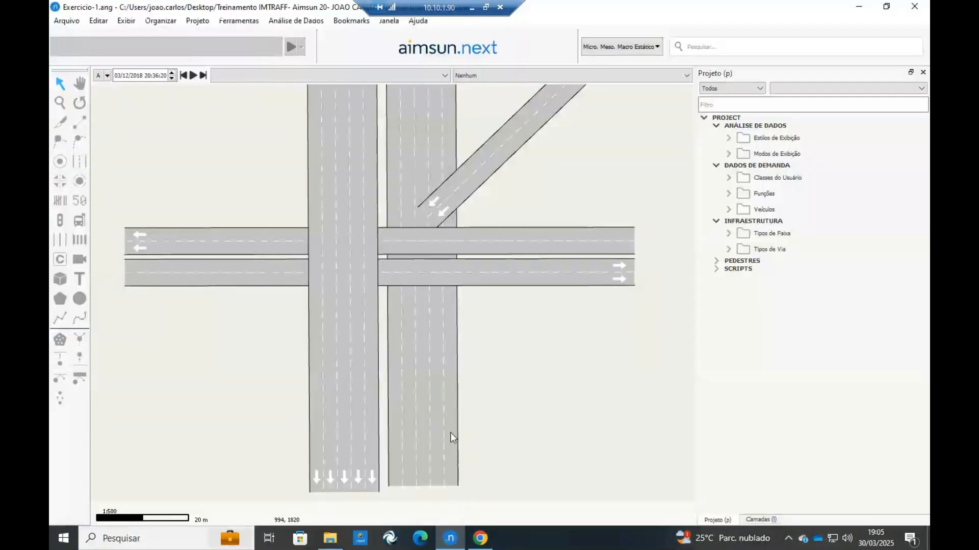
drag(245, 327, 399, 321)
drag(207, 275, 127, 314)
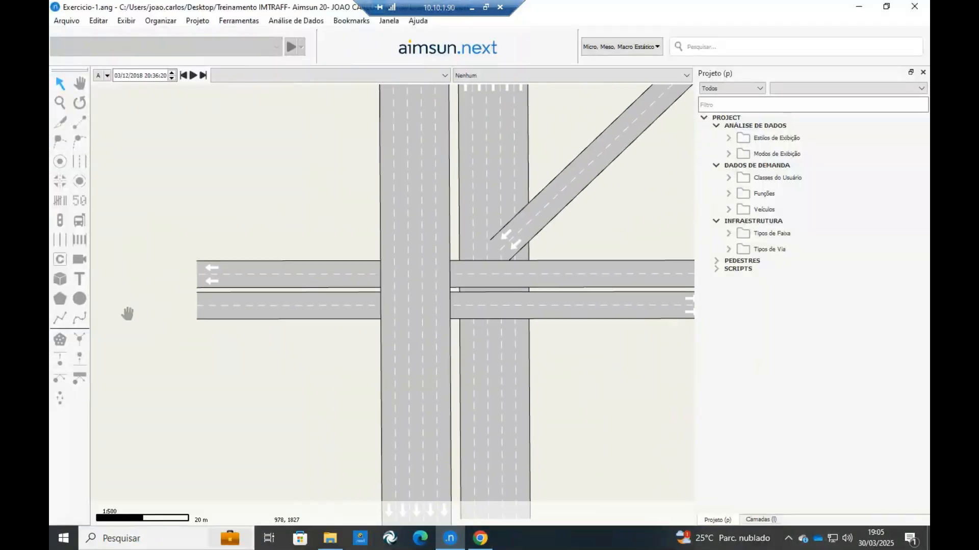
click(239, 267)
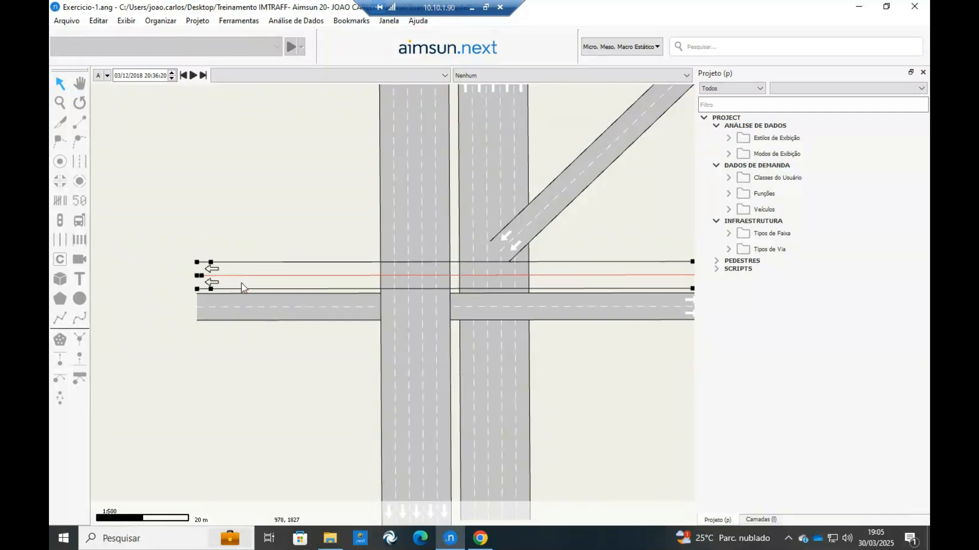
shift+click(247, 306)
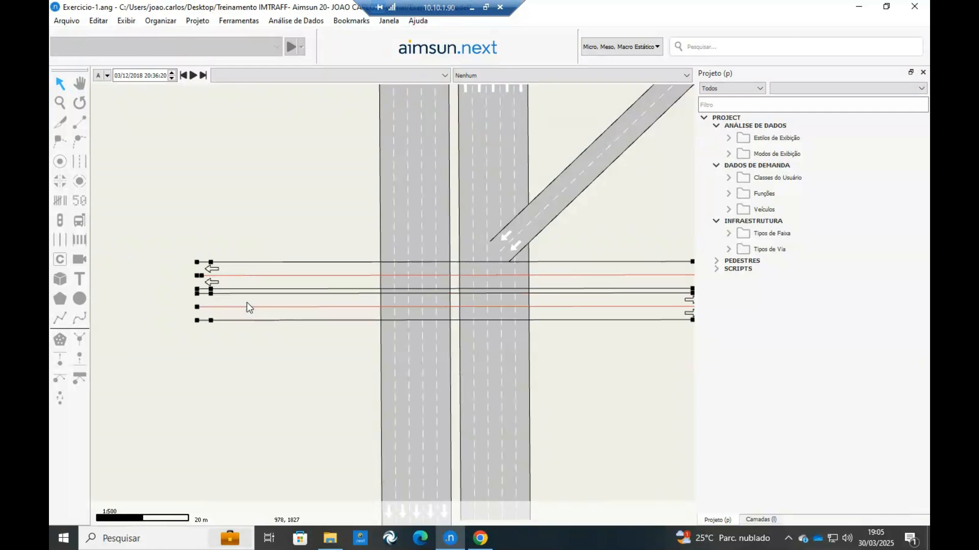
right_click(247, 307)
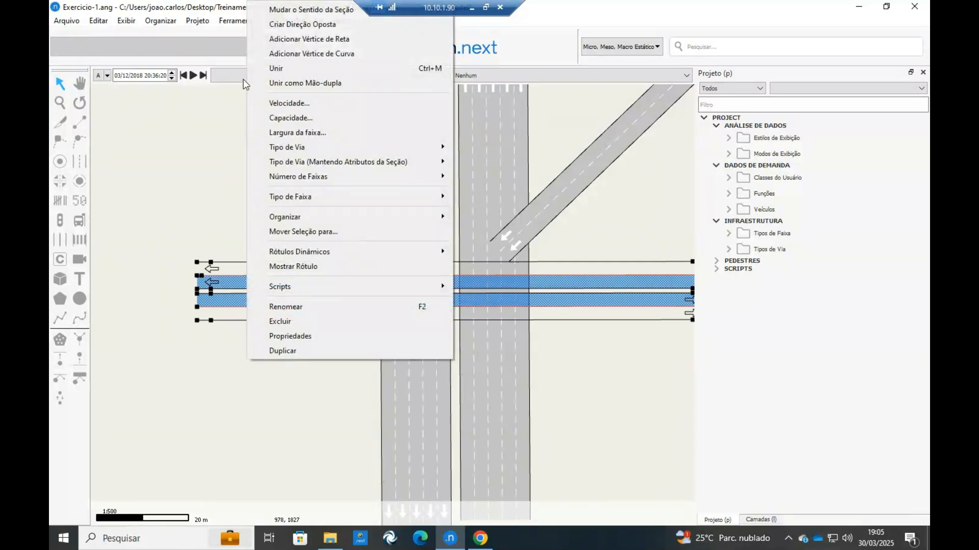
mouse_move(286, 176)
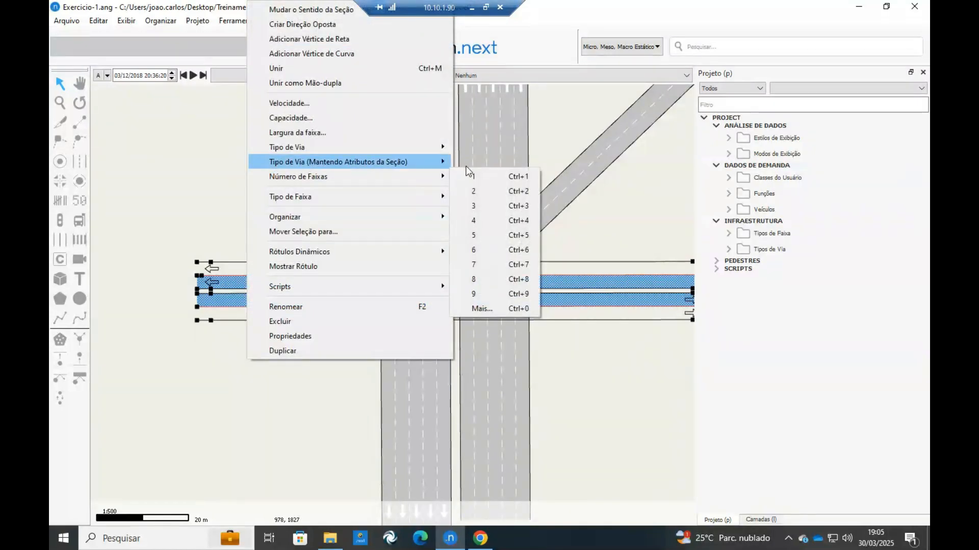
click(483, 250)
scroll(403, 264, down, 3)
scroll(253, 324, up, 5)
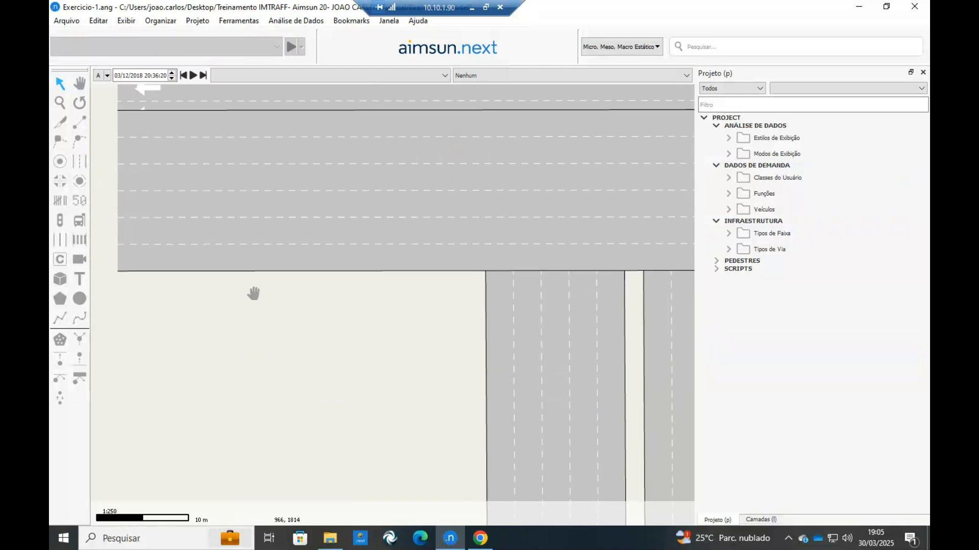
scroll(253, 293, down, 4)
scroll(382, 251, up, 3)
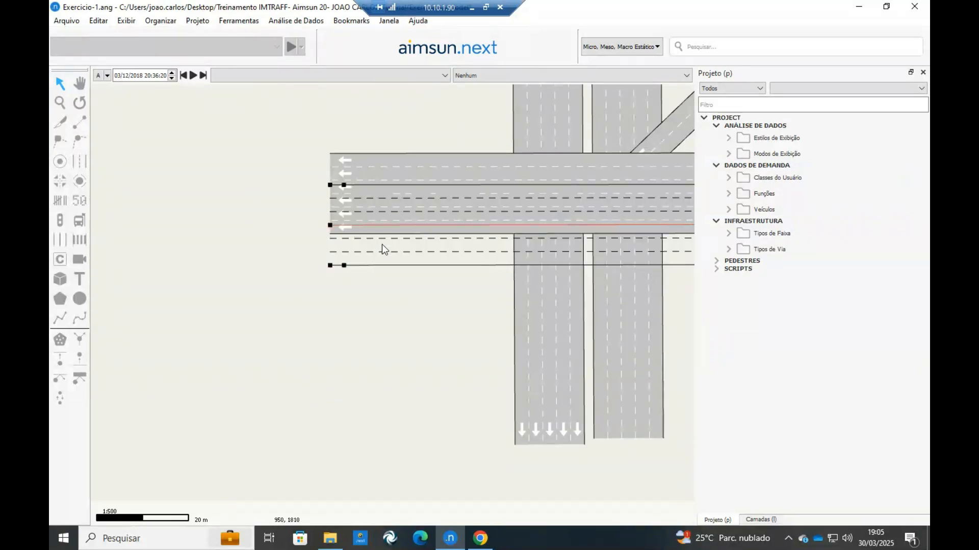
Move the eastbound six-lane section south, leaving a narrow median below the westbound section.
click(359, 304)
drag(352, 256, 346, 257)
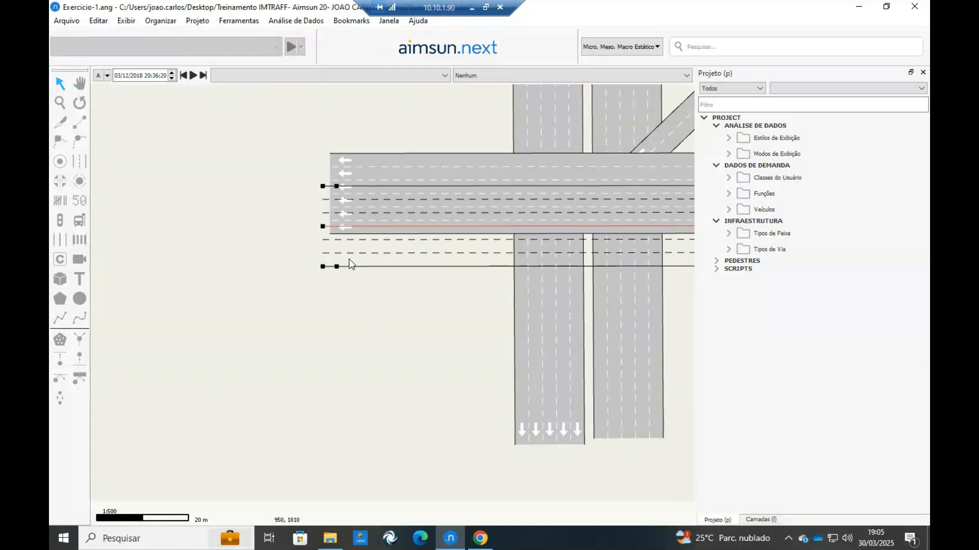
drag(349, 259, 355, 313)
click(285, 240)
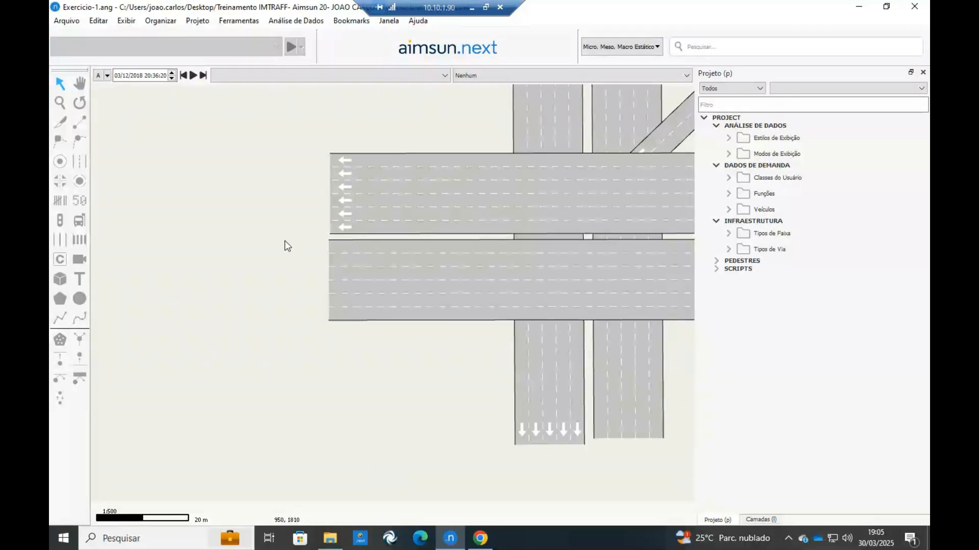
scroll(305, 244, down, 4)
drag(356, 240, 477, 218)
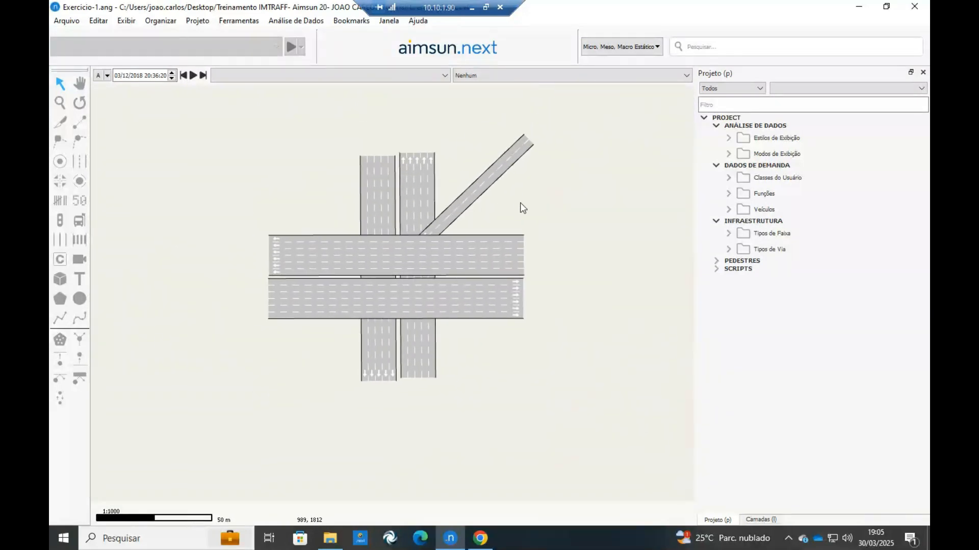
Consult the Exercicio 1 sheet in Chrome and set the diagonal road in Aimsun to 4 lanes.
click(497, 169)
click(480, 538)
mouse_move(463, 215)
mouse_down()
mouse_move(452, 197)
mouse_move(453, 225)
mouse_up()
key(ctrl+z)
click(450, 541)
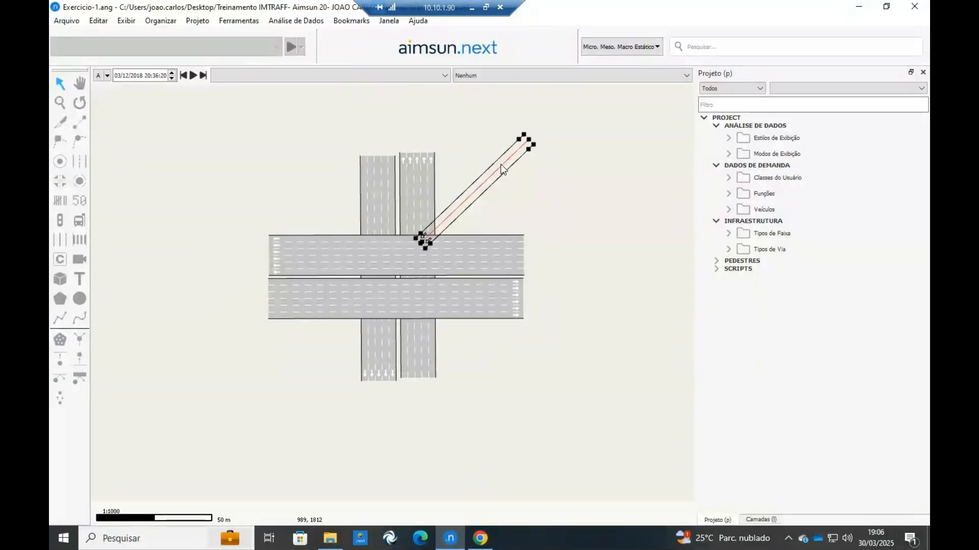
right_click(501, 164)
mouse_move(541, 325)
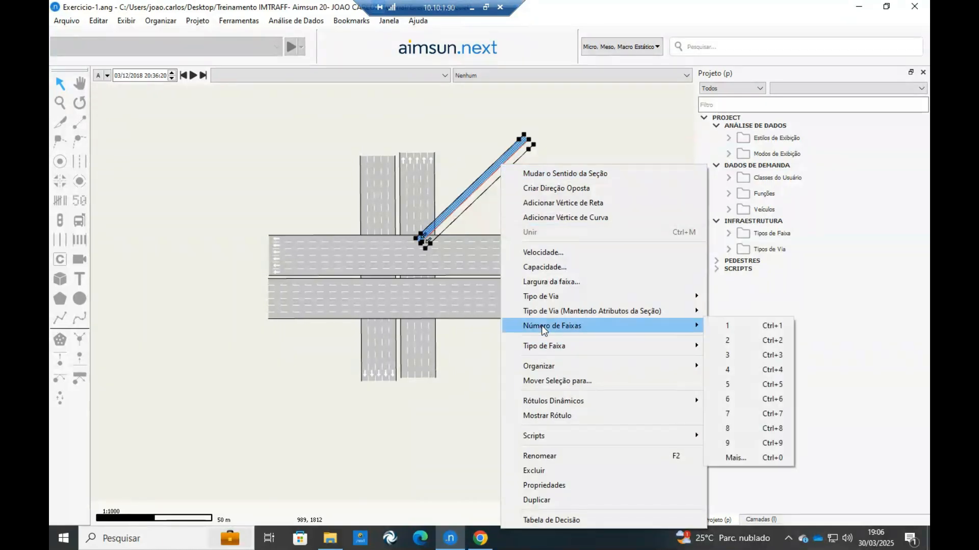
click(739, 372)
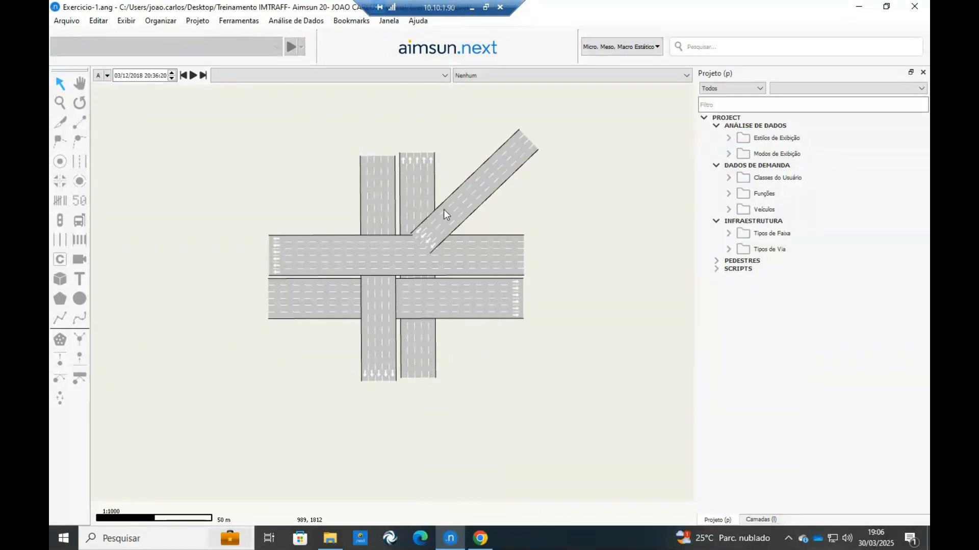
Move the diagonal four-lane section northeast so its lower end clears the vertical and horizontal roads.
scroll(443, 209, up, 2)
scroll(387, 190, down, 2)
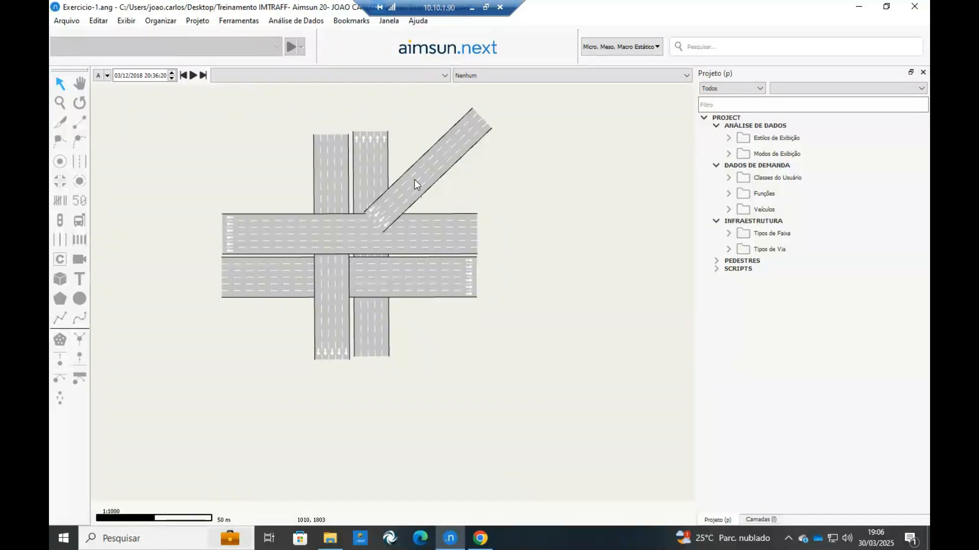
click(410, 188)
drag(409, 188, 436, 167)
click(546, 184)
drag(351, 219, 315, 232)
scroll(360, 214, up, 1)
scroll(367, 326, down, 2)
drag(367, 331, 378, 353)
scroll(377, 291, up, 1)
drag(390, 278, 421, 209)
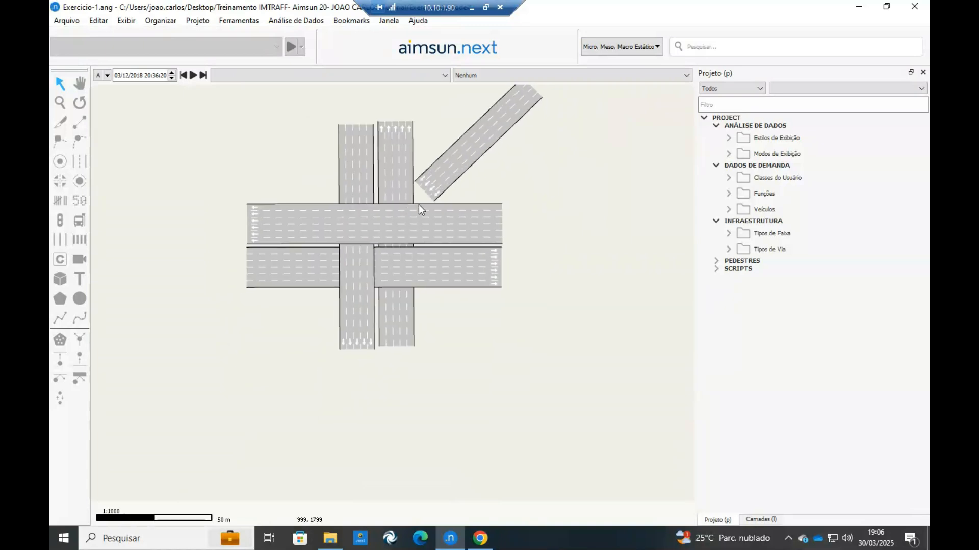
scroll(362, 250, up, 3)
scroll(371, 286, down, 3)
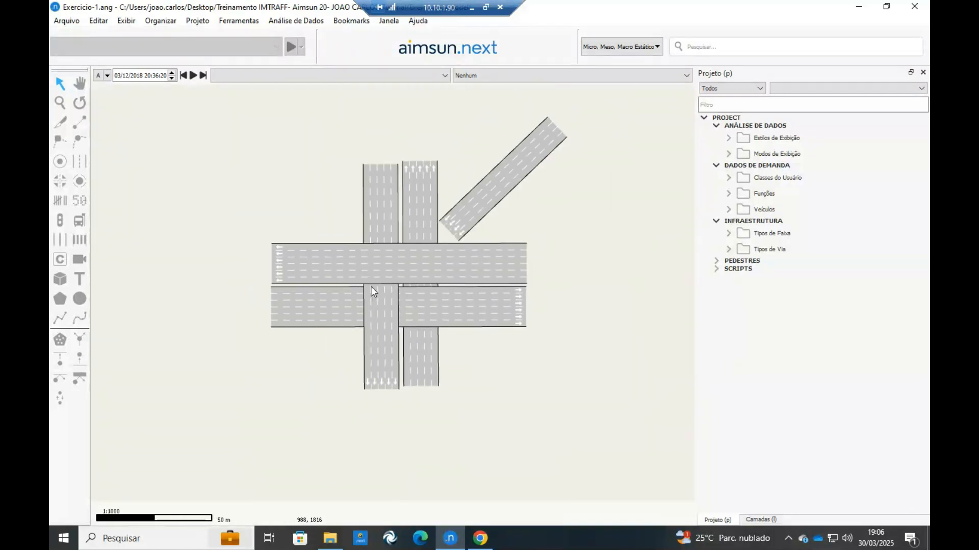
scroll(368, 281, up, 1)
scroll(344, 252, down, 1)
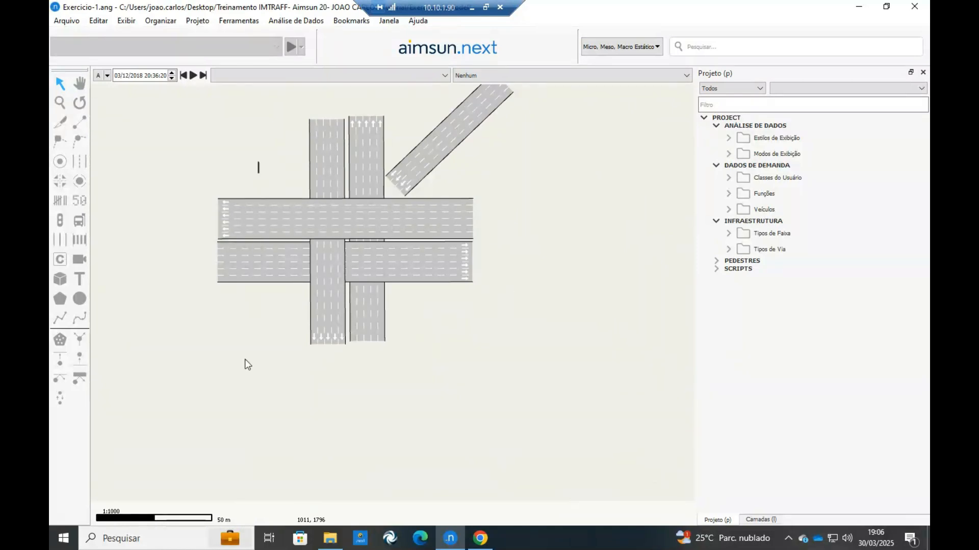
drag(245, 360, 242, 377)
drag(274, 156, 229, 345)
click(482, 295)
scroll(265, 211, up, 1)
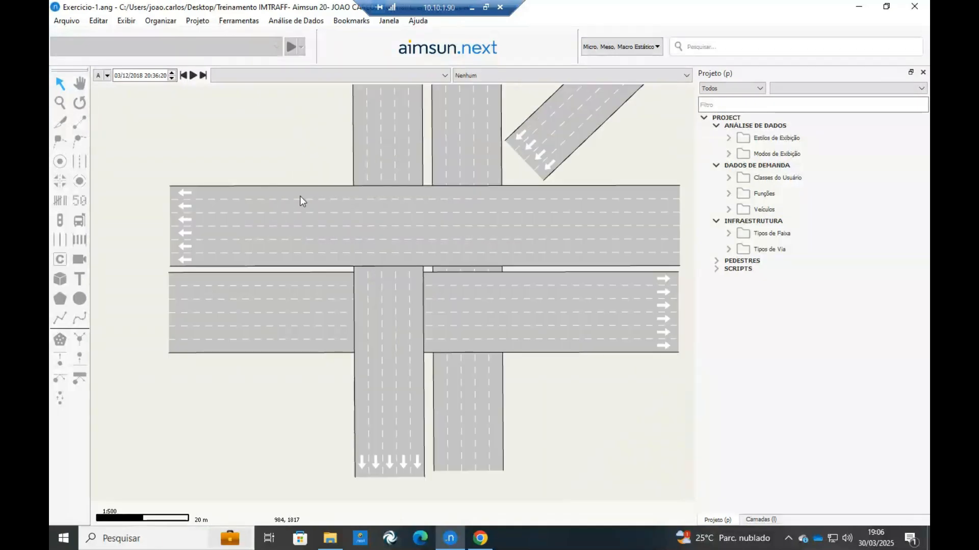
scroll(299, 201, down, 1)
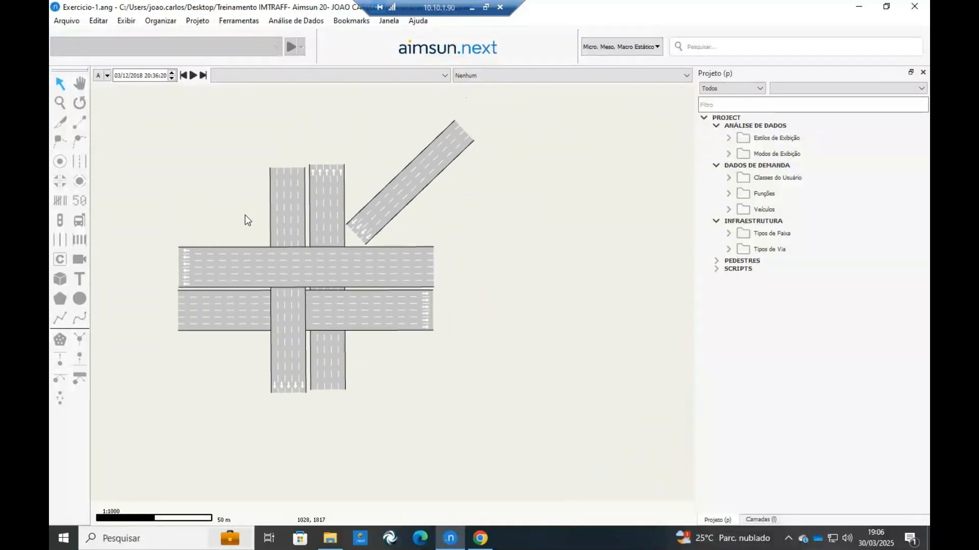
Cut both horizontal six-lane sections just west of the vertical road.
drag(246, 216, 143, 366)
scroll(210, 287, up, 1)
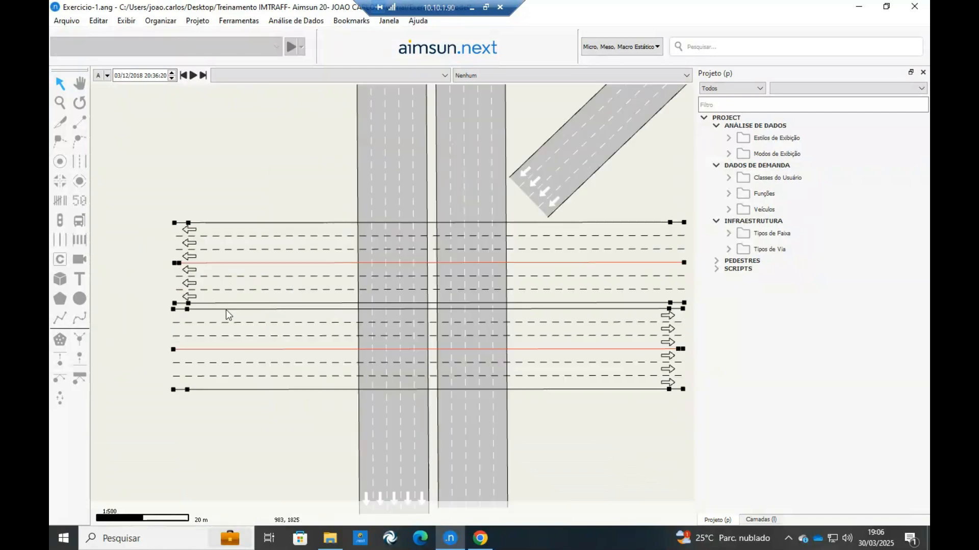
click(64, 125)
drag(354, 213, 261, 402)
drag(620, 274, 433, 246)
drag(522, 268, 644, 265)
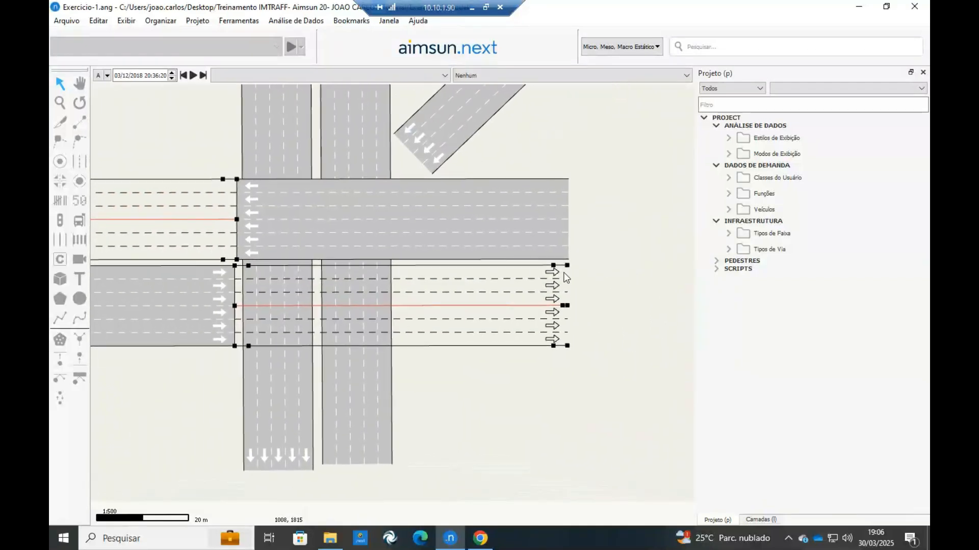
Cut both horizontal sections again just east of the vertical road.
click(599, 208)
drag(607, 139, 519, 342)
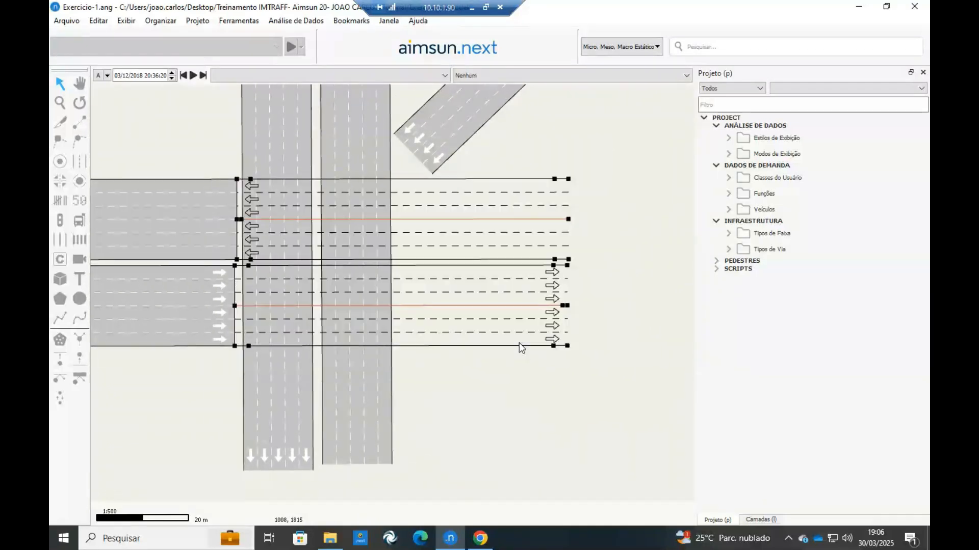
click(61, 123)
scroll(387, 176, up, 4)
click(404, 192)
scroll(404, 192, down, 4)
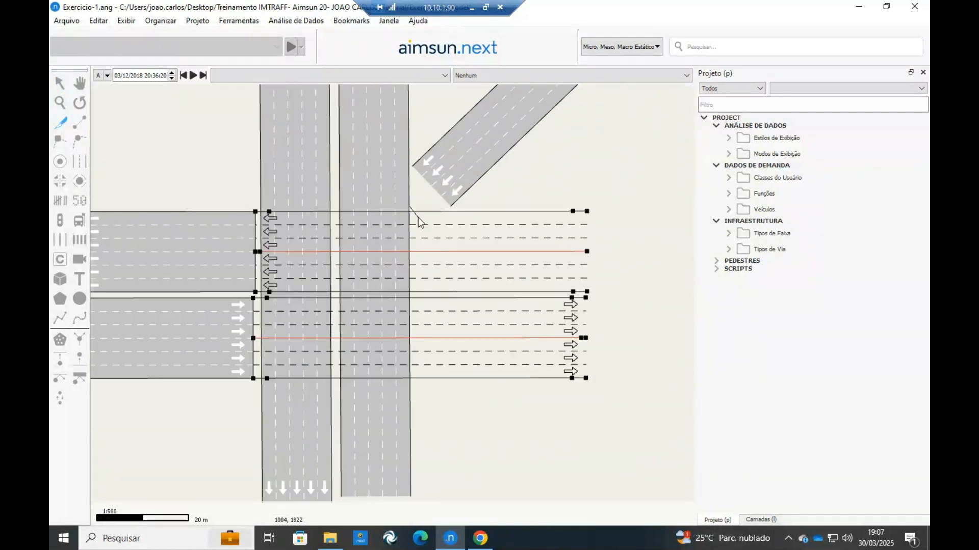
click(418, 404)
click(464, 397)
scroll(421, 240, up, 4)
scroll(421, 240, down, 6)
scroll(426, 244, up, 2)
scroll(427, 244, down, 6)
scroll(426, 243, up, 4)
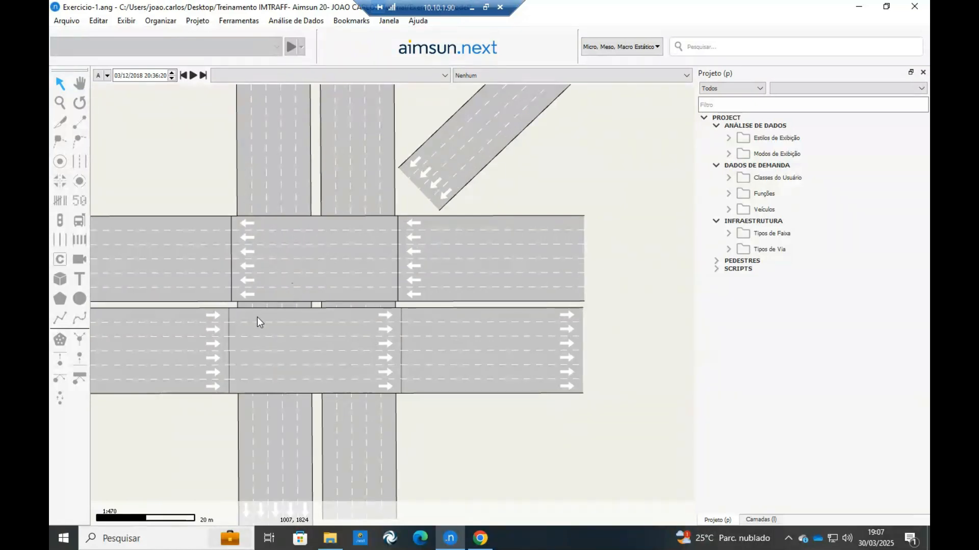
scroll(258, 318, up, 10)
scroll(258, 318, down, 12)
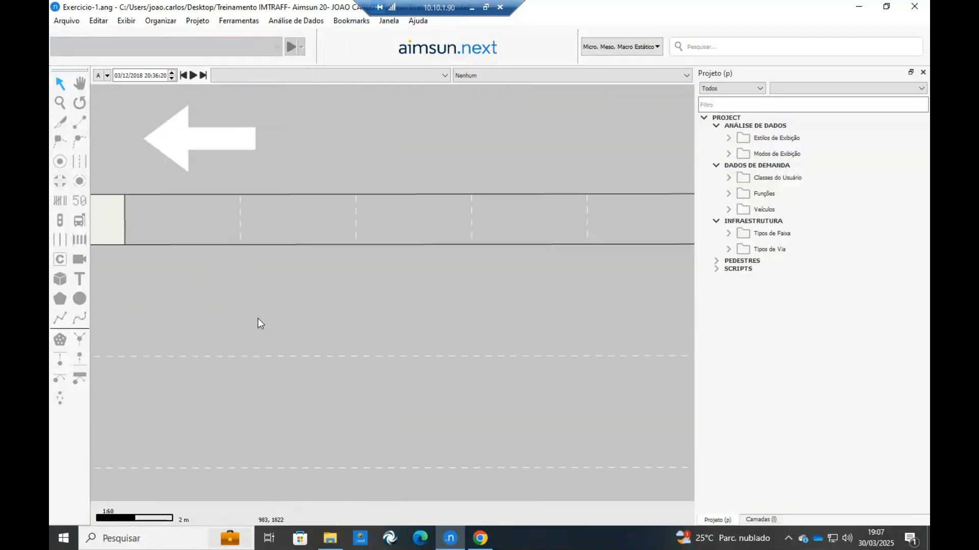
scroll(258, 318, up, 4)
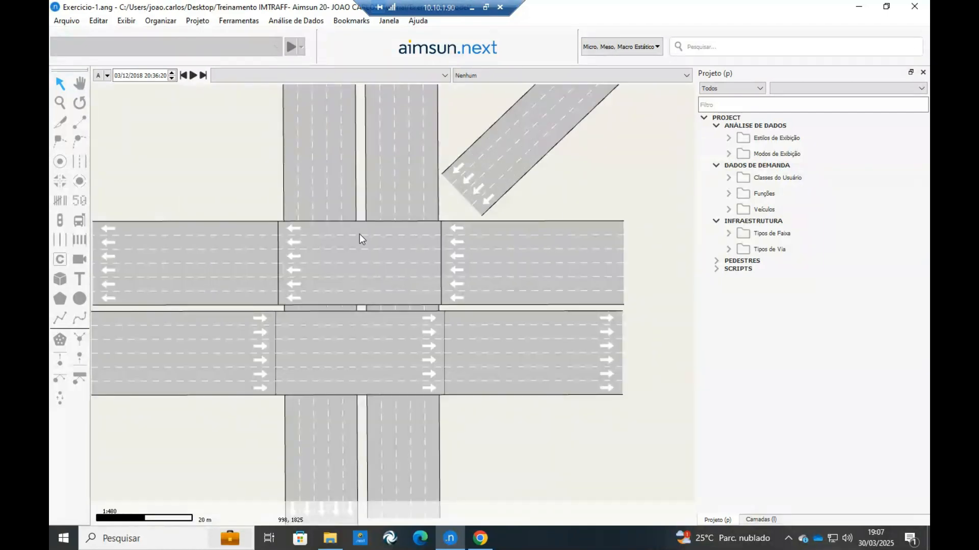
Delete the two middle pieces of the horizontal road where it overlaps the vertical road.
click(359, 235)
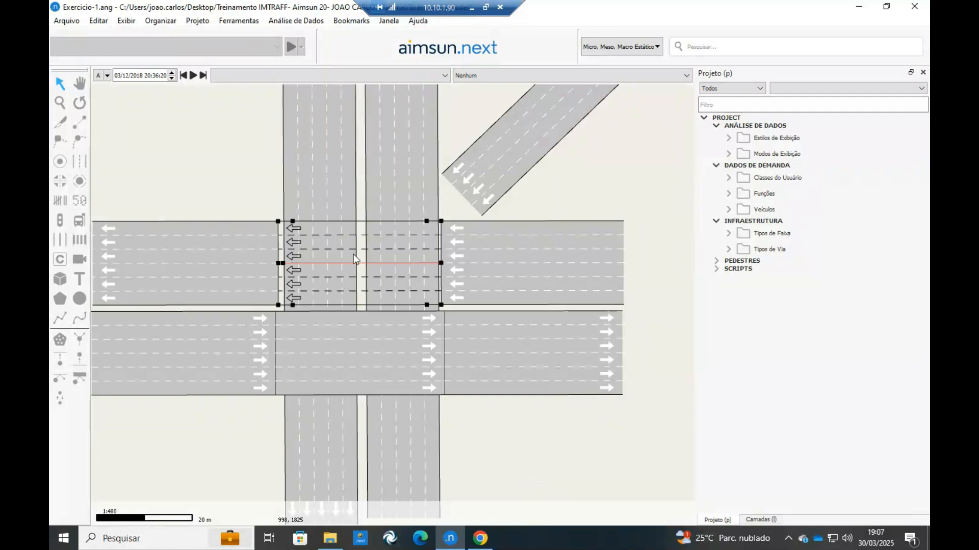
ctrl+click(369, 339)
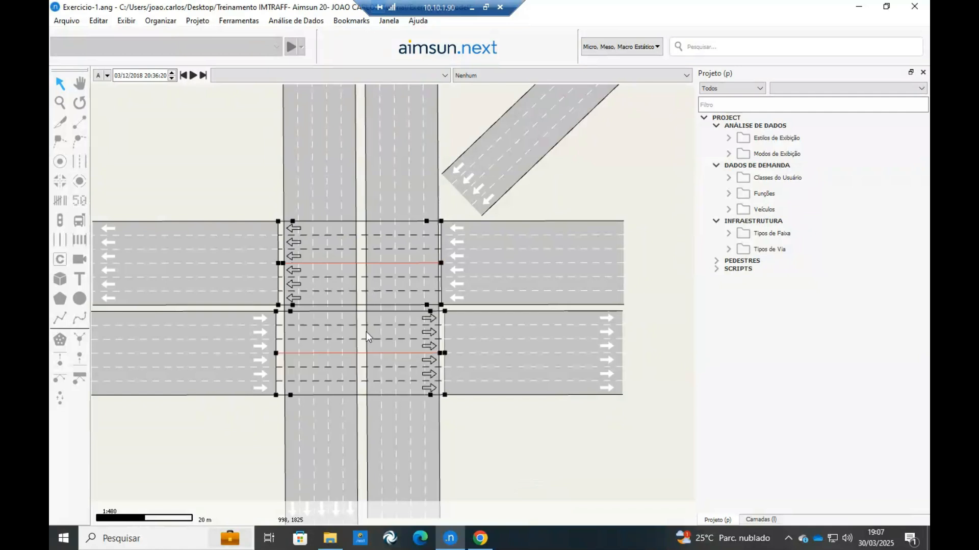
key(Delete)
Cut both vertical five-lane sections just north of the horizontal road.
drag(451, 211, 244, 205)
click(515, 467)
drag(515, 468, 281, 476)
click(60, 123)
scroll(397, 196, up, 5)
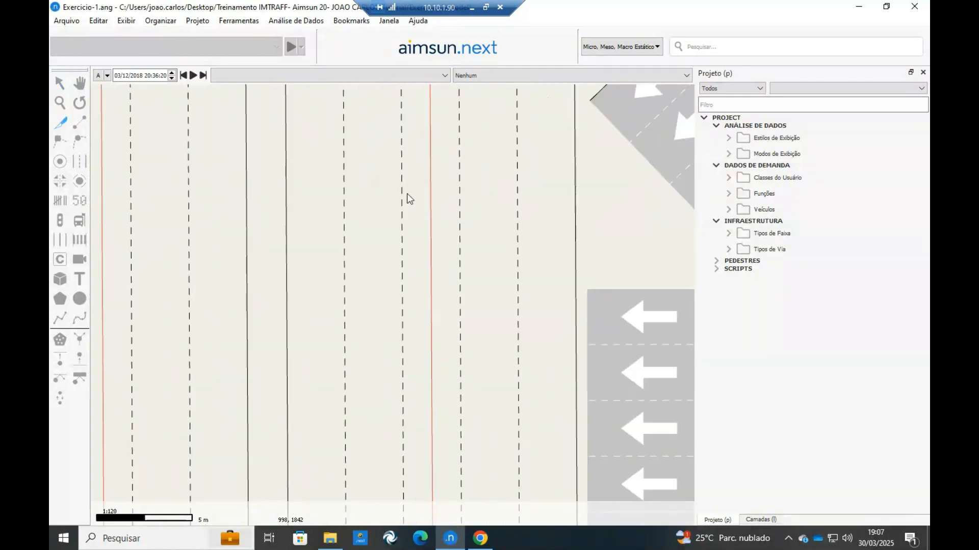
scroll(587, 255, down, 5)
click(596, 256)
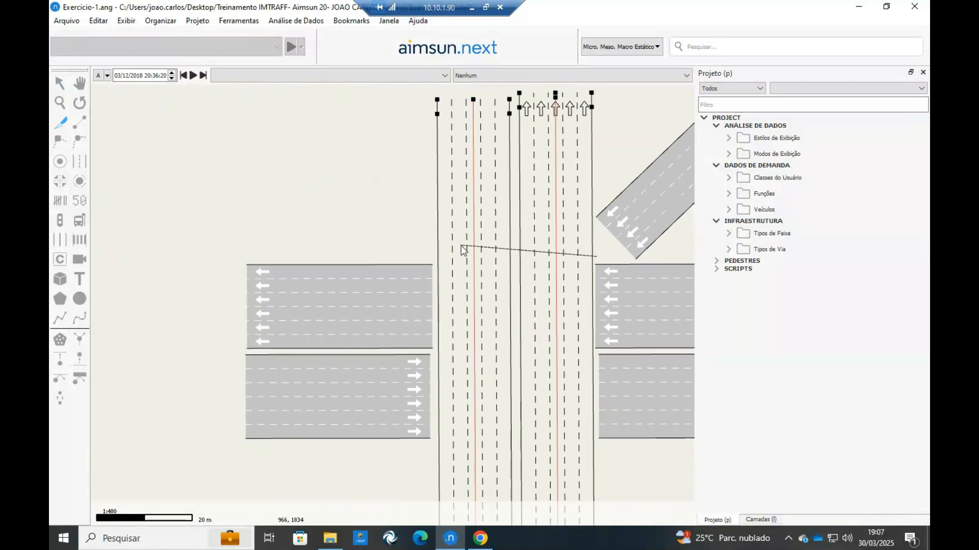
click(354, 260)
Cut both vertical sections again just south of the horizontal road.
drag(200, 281, 110, 137)
mouse_move(552, 394)
mouse_down()
mouse_move(497, 340)
mouse_move(402, 410)
mouse_move(352, 400)
mouse_up()
click(61, 124)
click(514, 309)
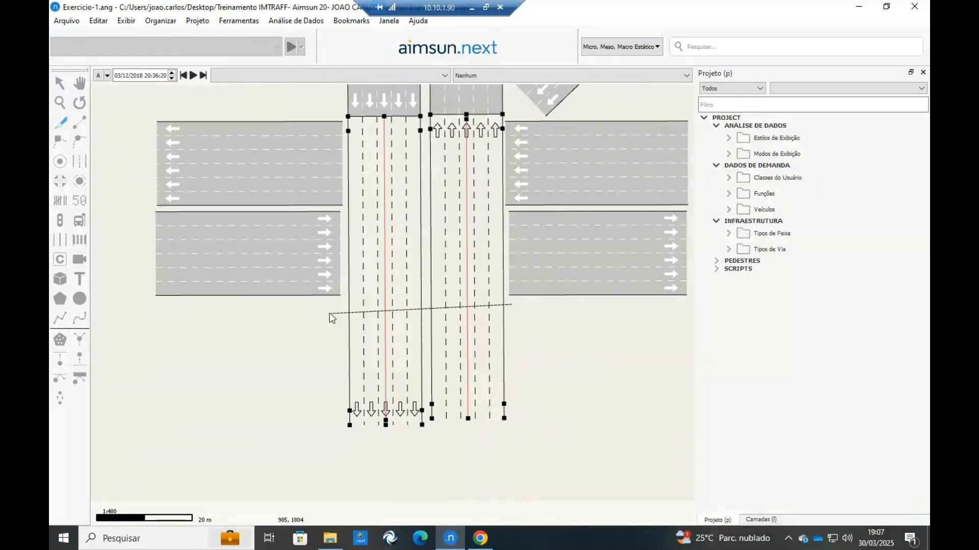
click(329, 313)
Delete the two middle pieces of the vertical road inside the intersection.
click(472, 214)
key(Delete)
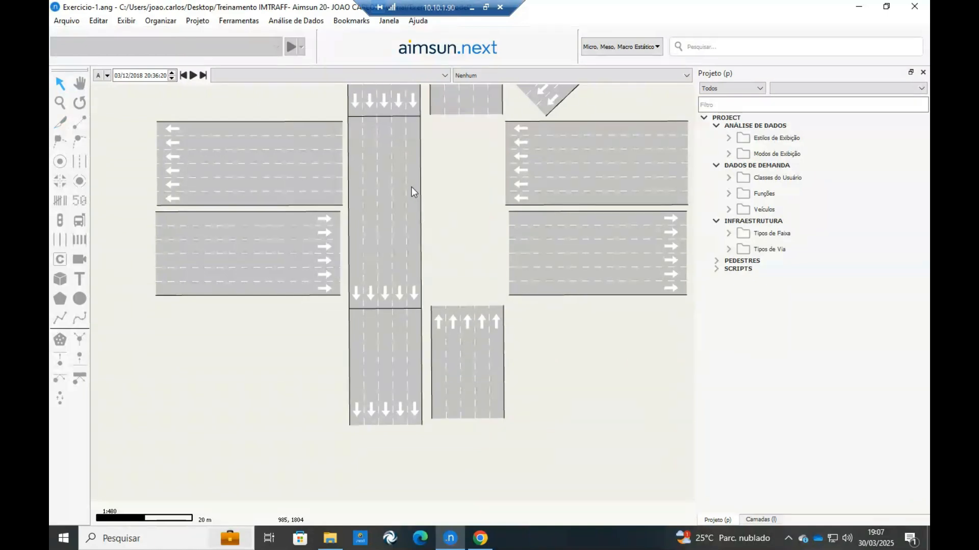
click(411, 187)
key(Delete)
drag(440, 182, 385, 237)
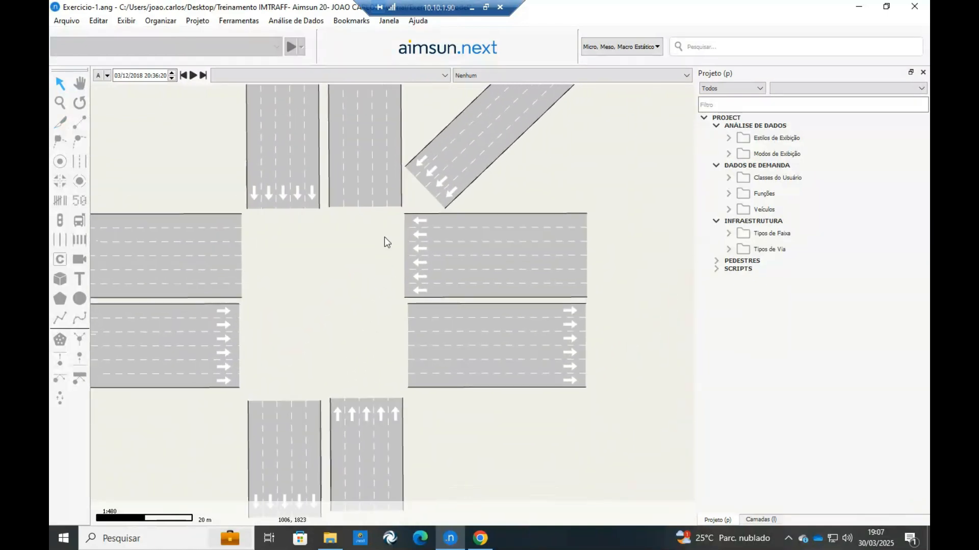
Move the two northern sections of the vertical road further north, away from the intersection centre.
scroll(402, 211, down, 3)
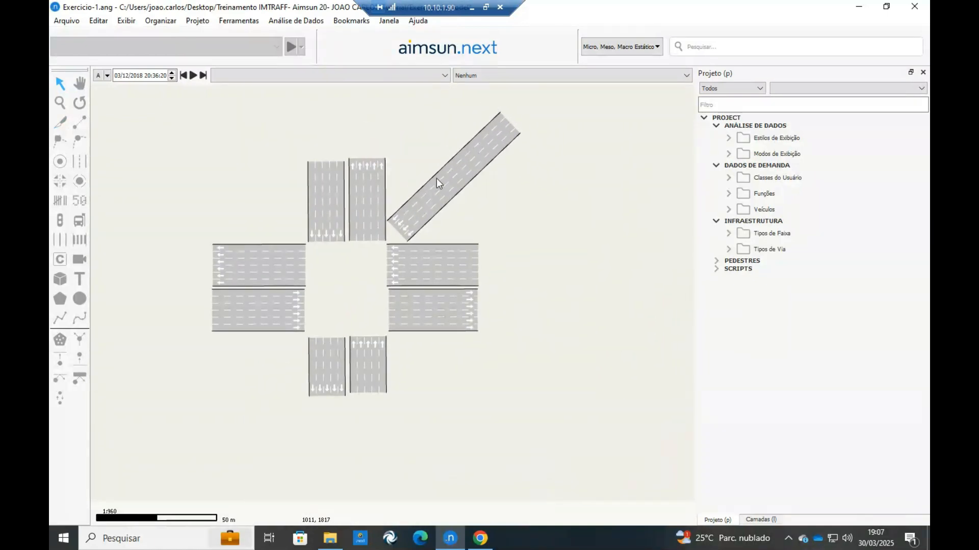
scroll(437, 178, down, 1)
drag(416, 111, 319, 172)
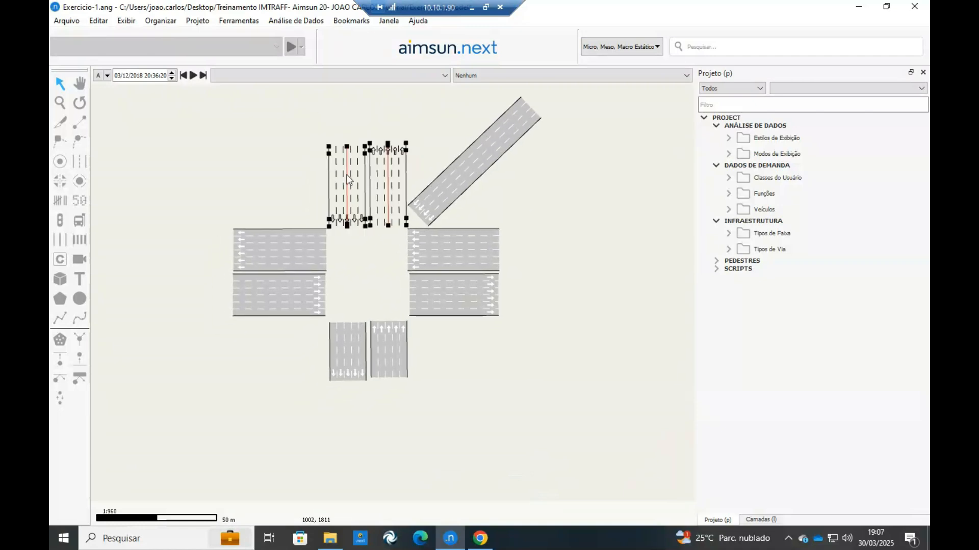
scroll(394, 172, up, 3)
drag(397, 179, 396, 135)
Move the two eastern sections of the horizontal road further east to widen the intersection area.
drag(510, 244, 432, 152)
drag(551, 161, 490, 301)
drag(508, 243, 561, 244)
drag(443, 282, 613, 223)
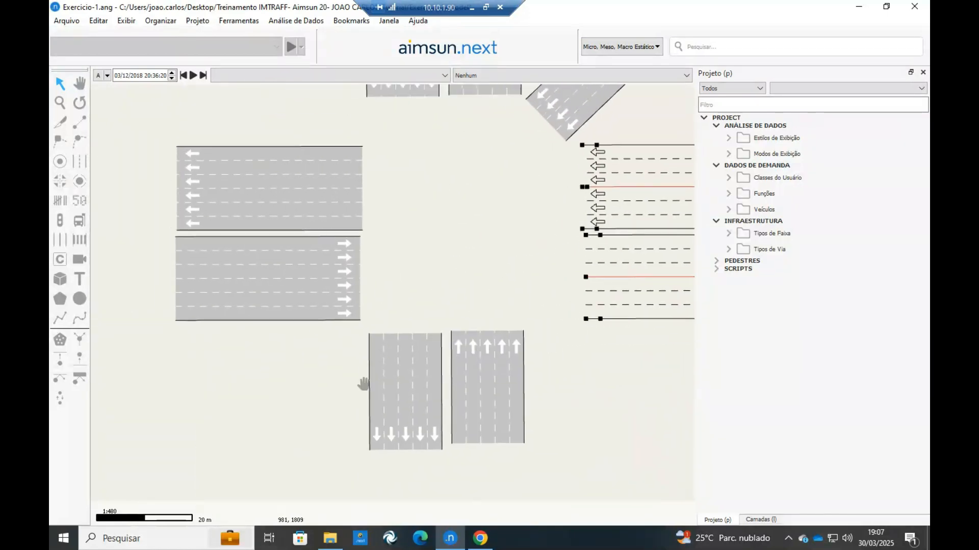
Shift the two western sections of the horizontal road slightly west, away from the intersection centre.
drag(362, 384, 330, 448)
drag(326, 391, 277, 317)
drag(212, 98, 121, 379)
drag(189, 293, 431, 226)
drag(375, 317, 245, 395)
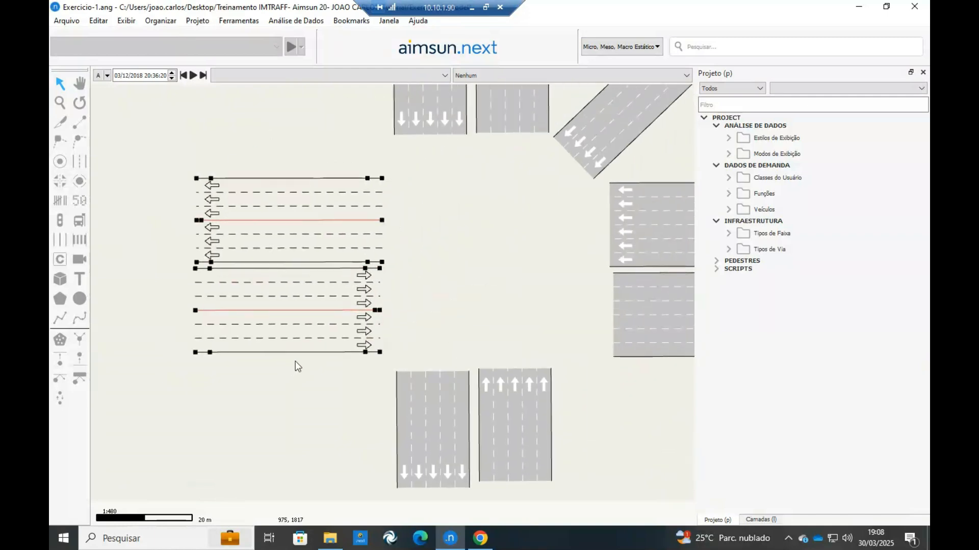
Shift the two southern sections of the vertical road slightly south, away from the intersection centre.
drag(512, 387, 366, 393)
click(513, 427)
scroll(513, 426, down, 1)
drag(467, 320, 476, 318)
drag(476, 397, 372, 392)
drag(452, 335, 452, 337)
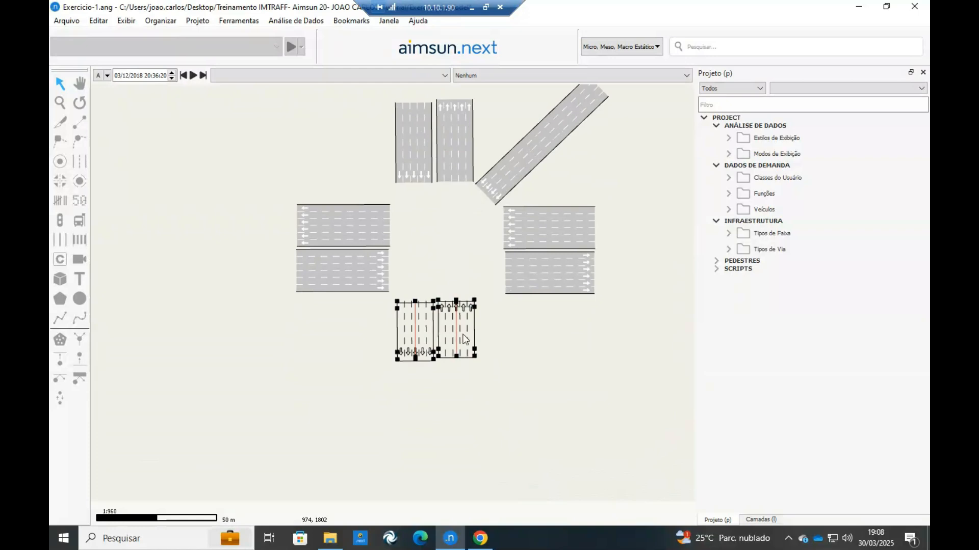
click(508, 371)
drag(509, 372, 441, 426)
Create a node from all nine road sections, generating the turns between them.
drag(574, 165, 246, 388)
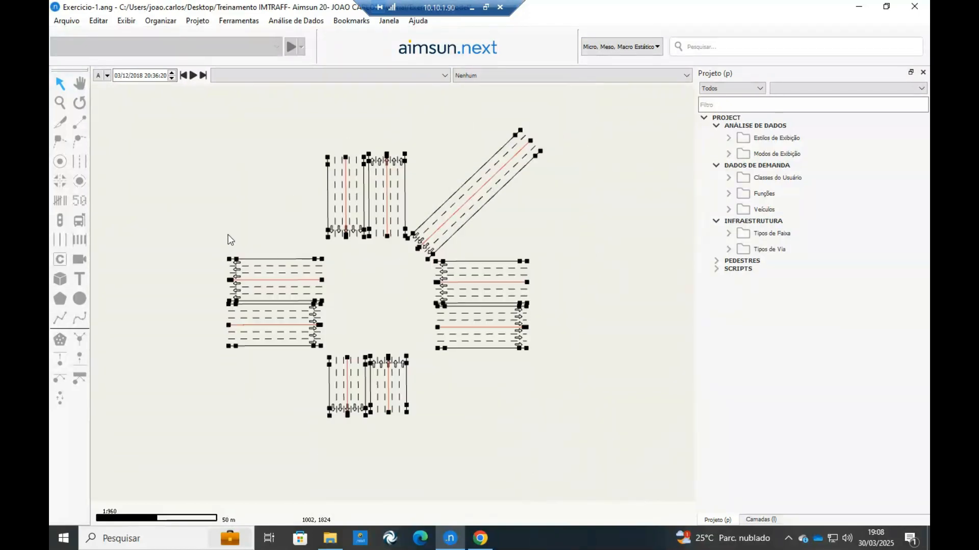
click(60, 182)
scroll(390, 308, up, 3)
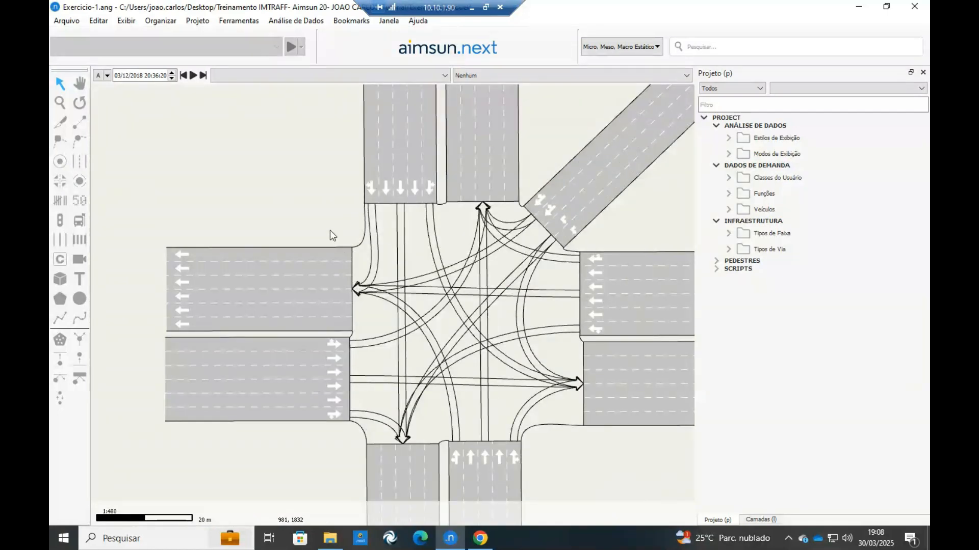
scroll(330, 230, down, 3)
Deselect the western sections and show the turn paths inside the node at the 1:960 view scale.
drag(265, 325, 287, 239)
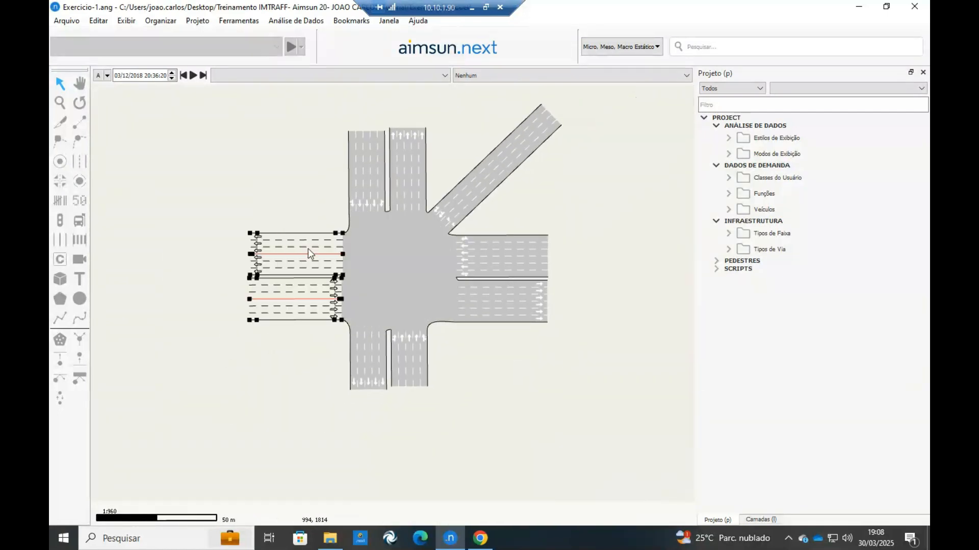
click(305, 216)
scroll(476, 254, up, 3)
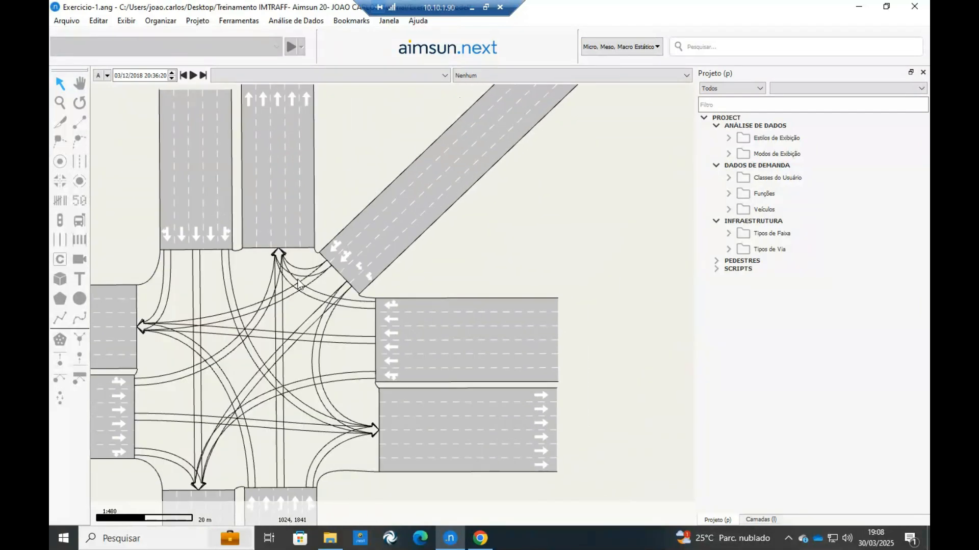
scroll(341, 235, down, 3)
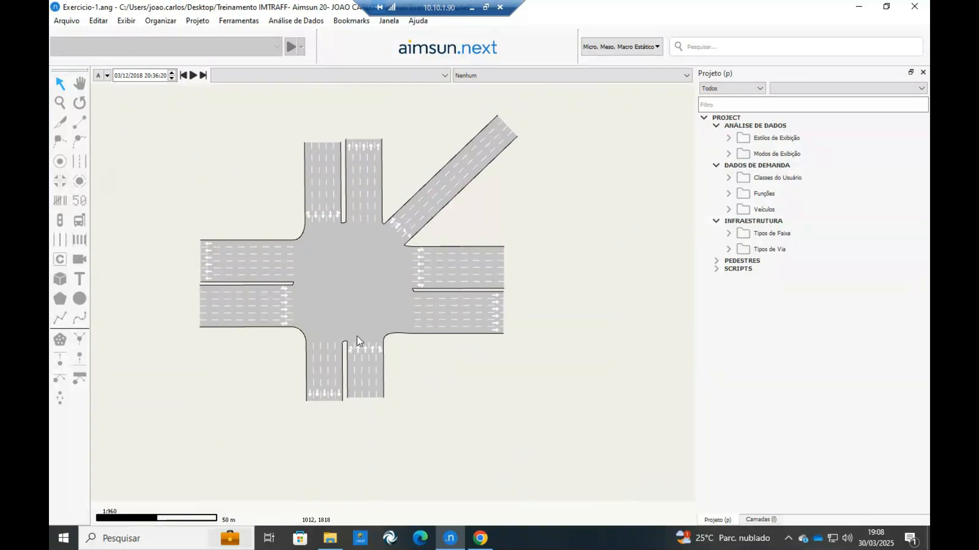
key(s)
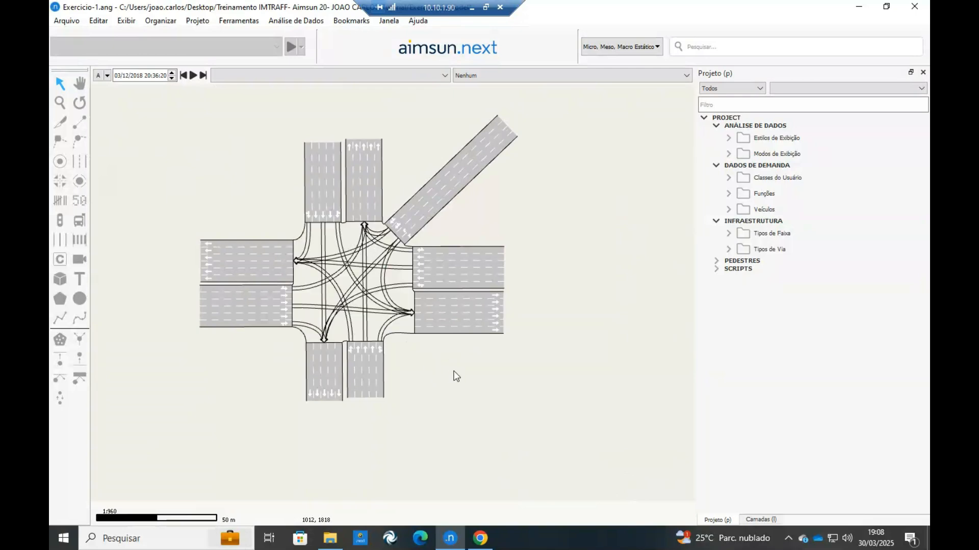
Open the node's properties on its main movement list and arrange the window beside the intersection drawing.
double_click(350, 231)
drag(587, 2, 574, 127)
drag(527, 40, 681, 41)
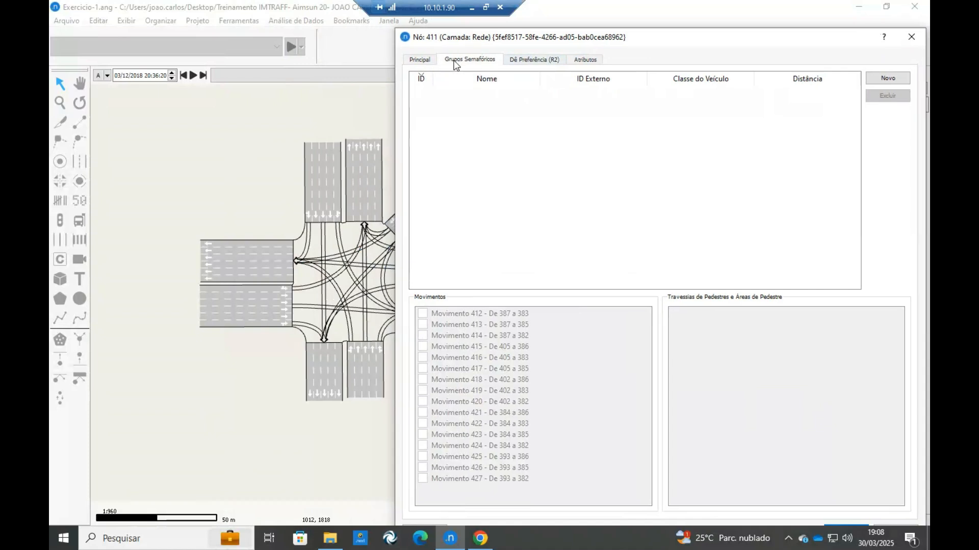
click(420, 60)
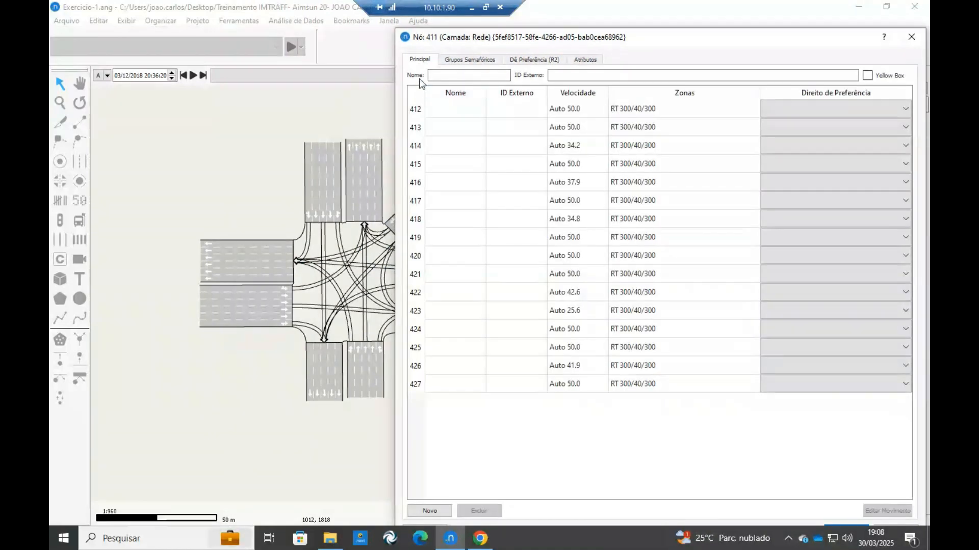
drag(389, 199, 313, 195)
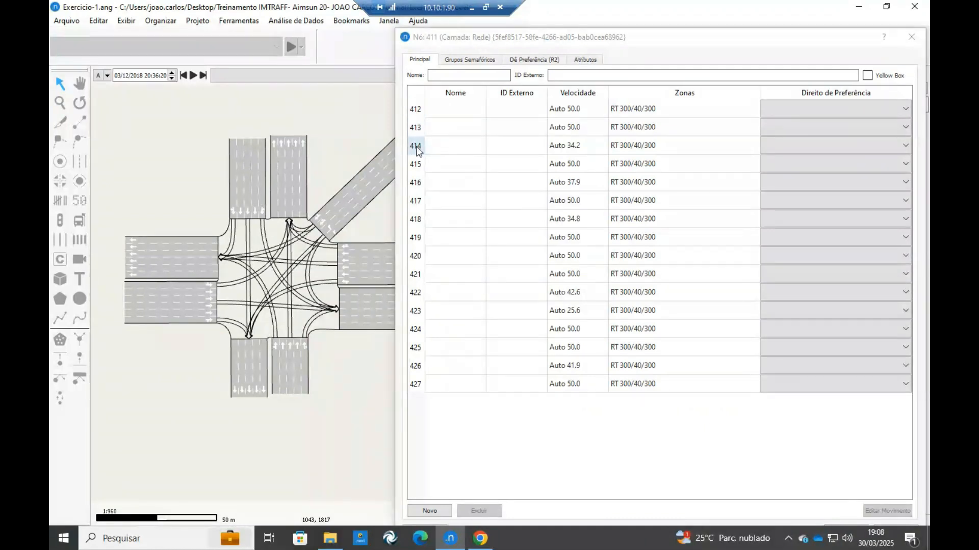
Highlight movements 412 and 413 one after the other to examine which sections and lanes they connect.
click(421, 109)
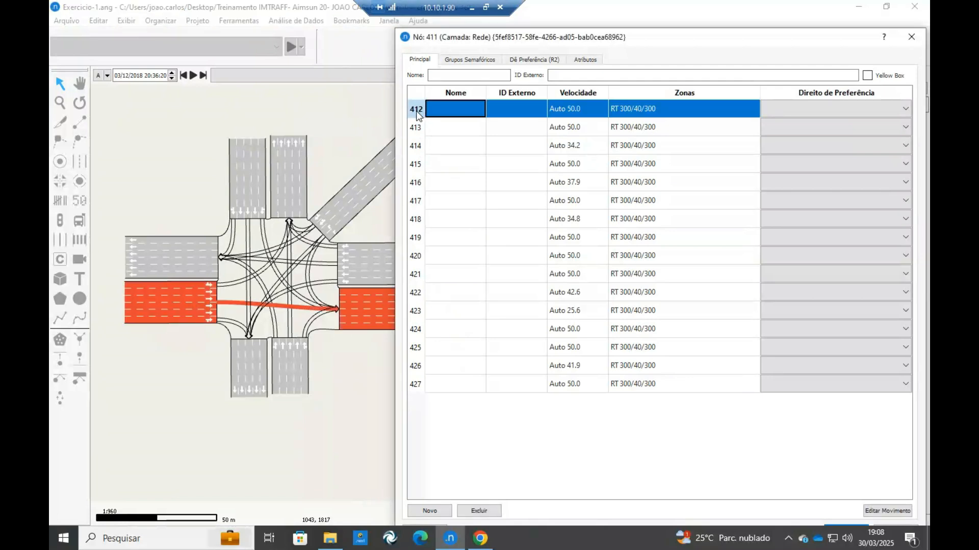
scroll(201, 318, up, 5)
scroll(201, 267, down, 5)
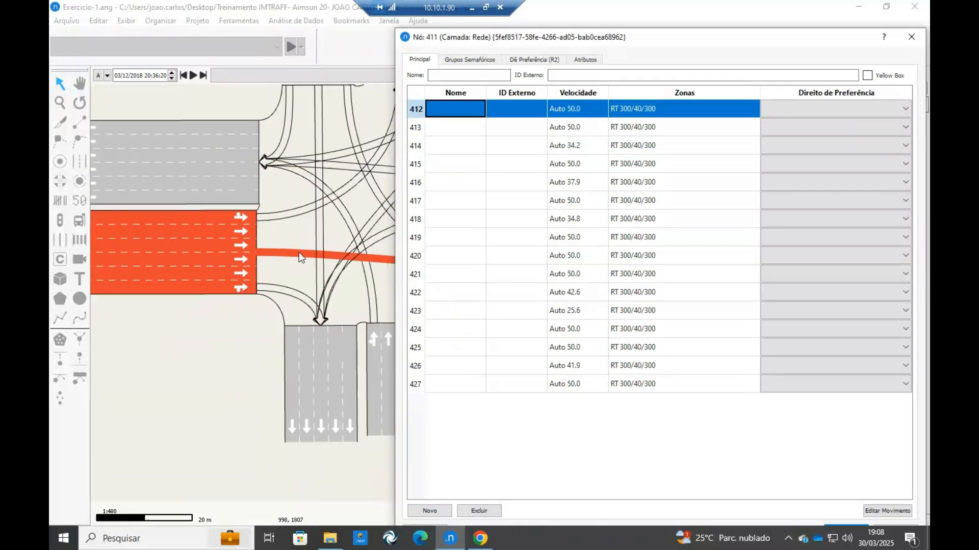
click(307, 225)
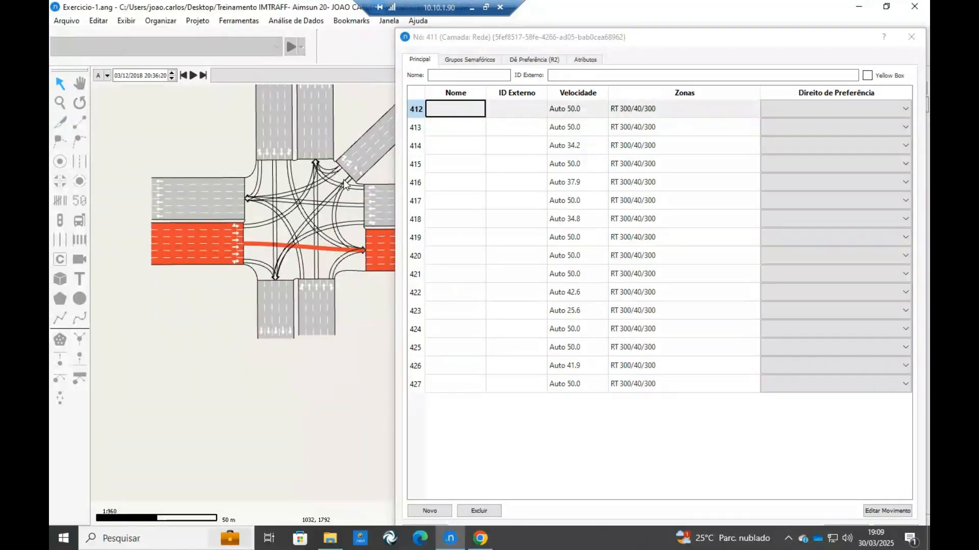
scroll(264, 252, up, 1)
click(417, 130)
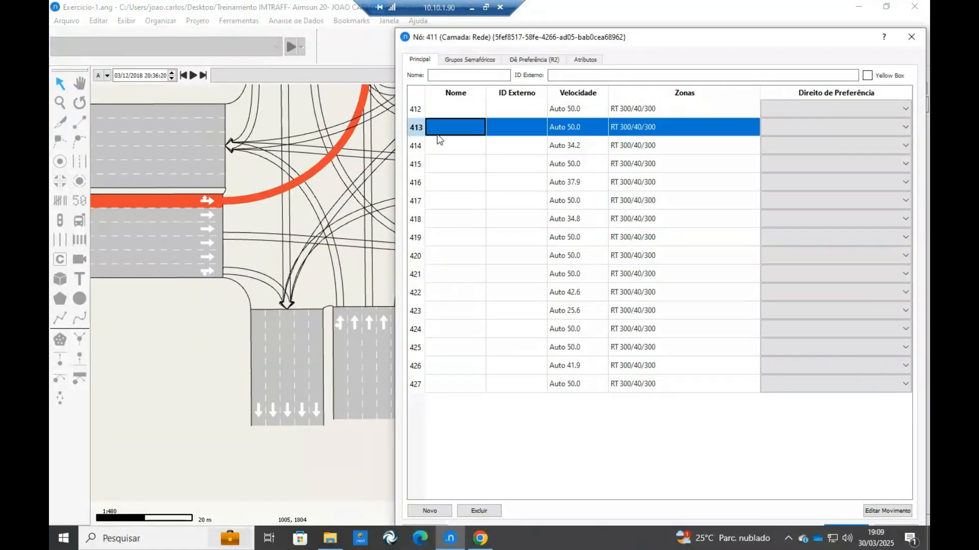
scroll(266, 223, down, 1)
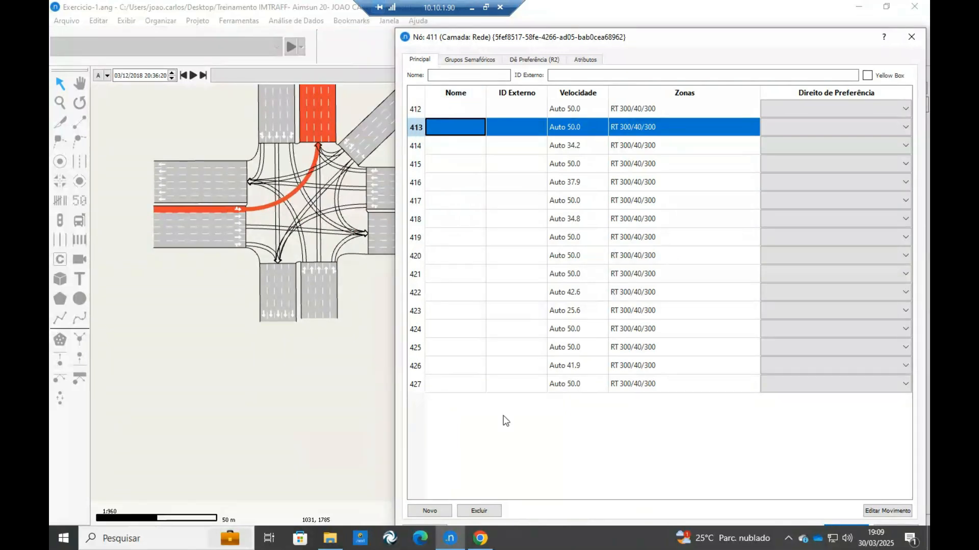
Switch to the Canva exercise slide and mark in red the left turns missing from the 1A/1B and 2A/2B movement diagrams.
click(442, 536)
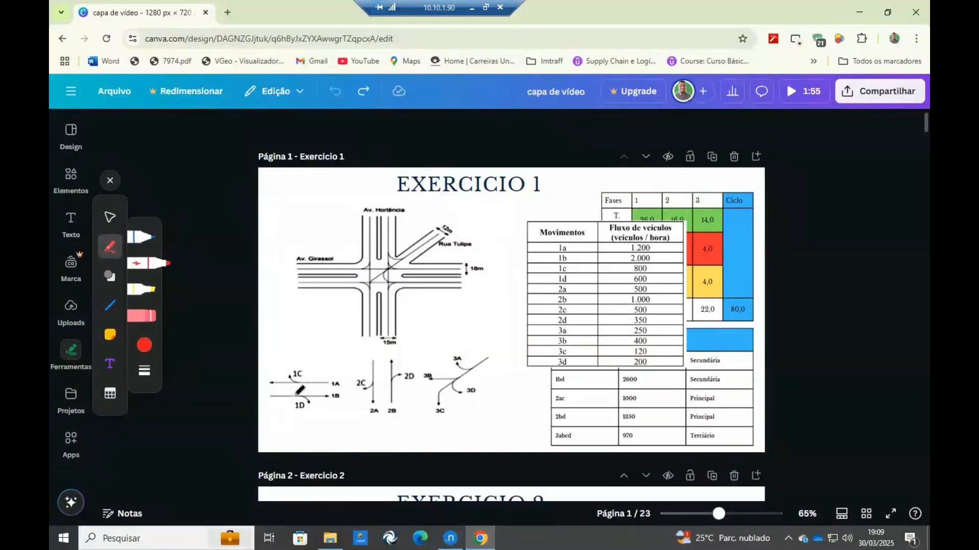
drag(309, 388, 297, 392)
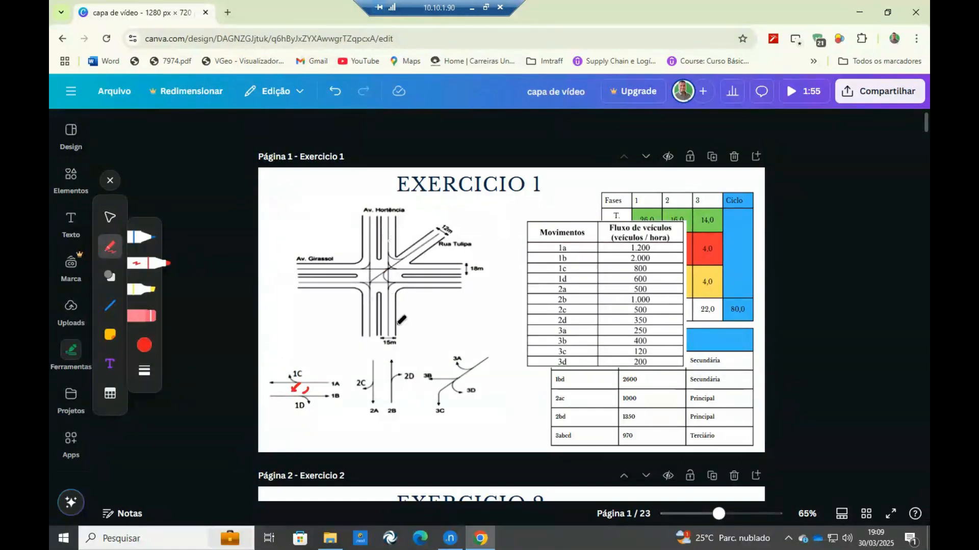
mouse_move(390, 394)
mouse_down()
mouse_move(381, 374)
mouse_move(386, 393)
mouse_up()
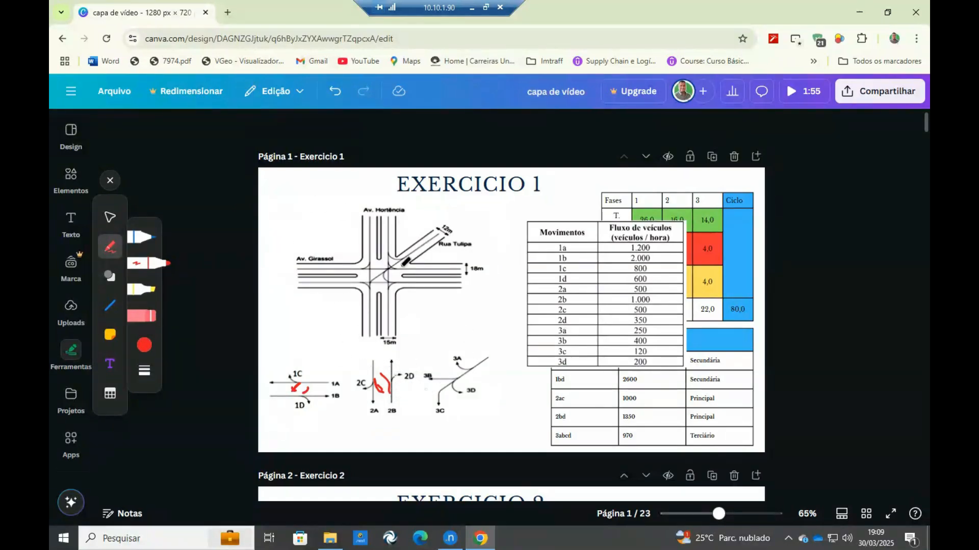
Switch back to Aimsun Next and delete movements 413 and 415, the left turns from the western and southern approaches.
click(450, 538)
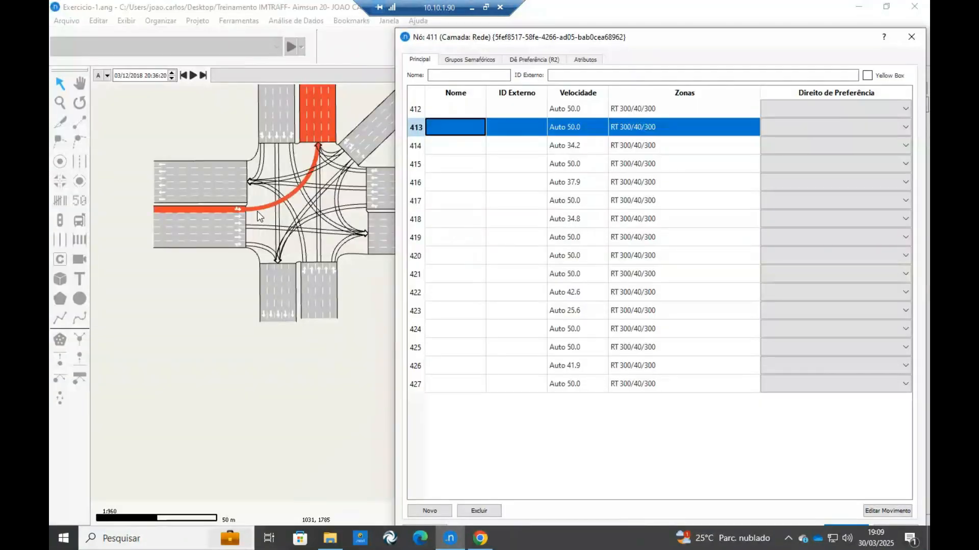
click(478, 512)
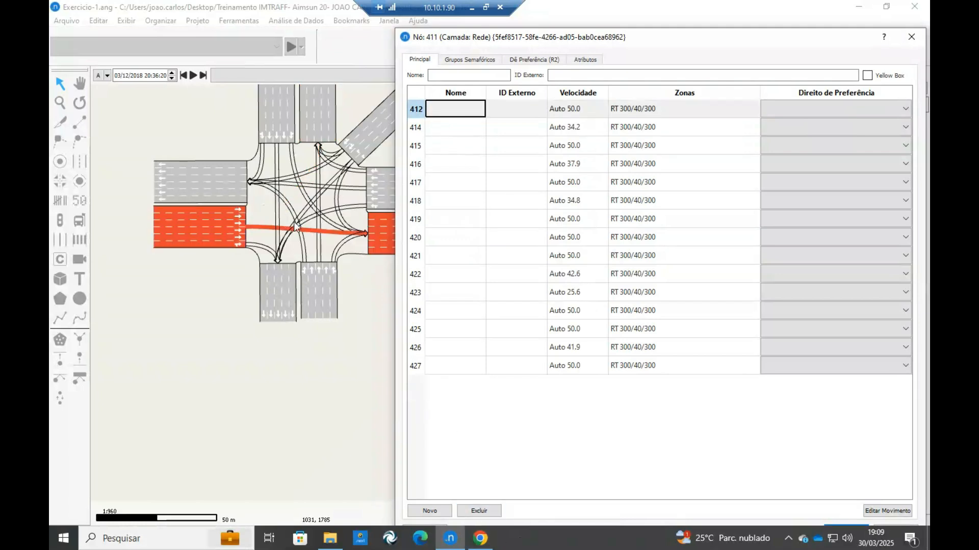
click(466, 133)
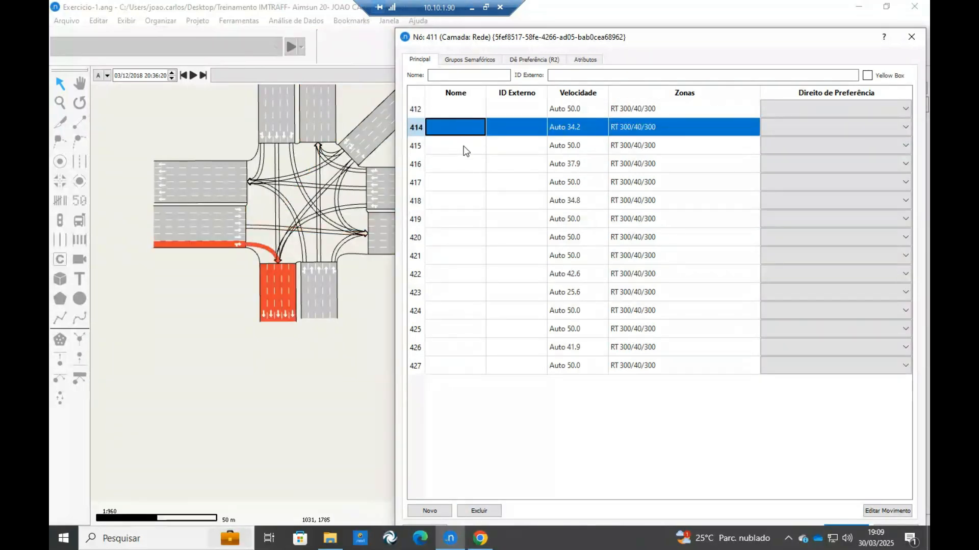
click(465, 147)
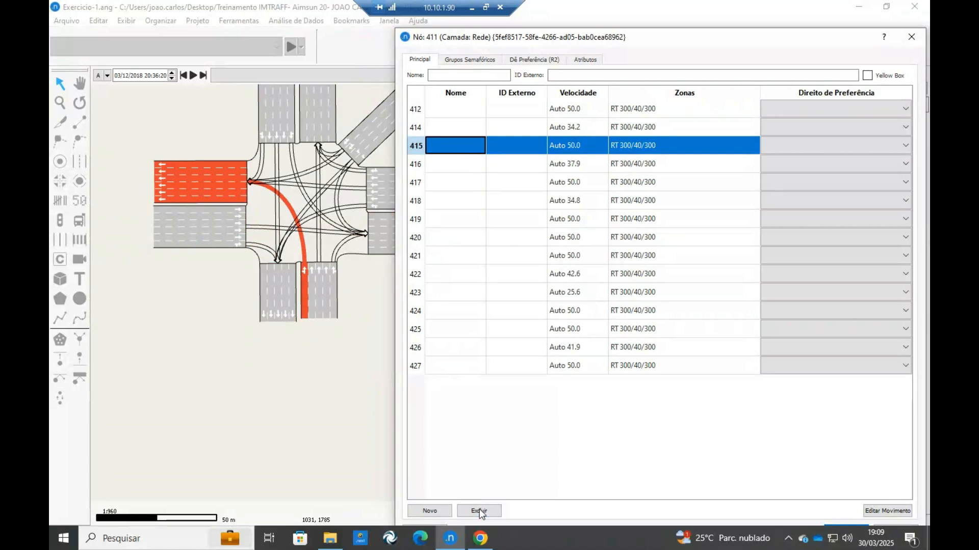
click(479, 511)
Delete movement 419, the left turn from the northern approach to the eastern exit.
click(457, 148)
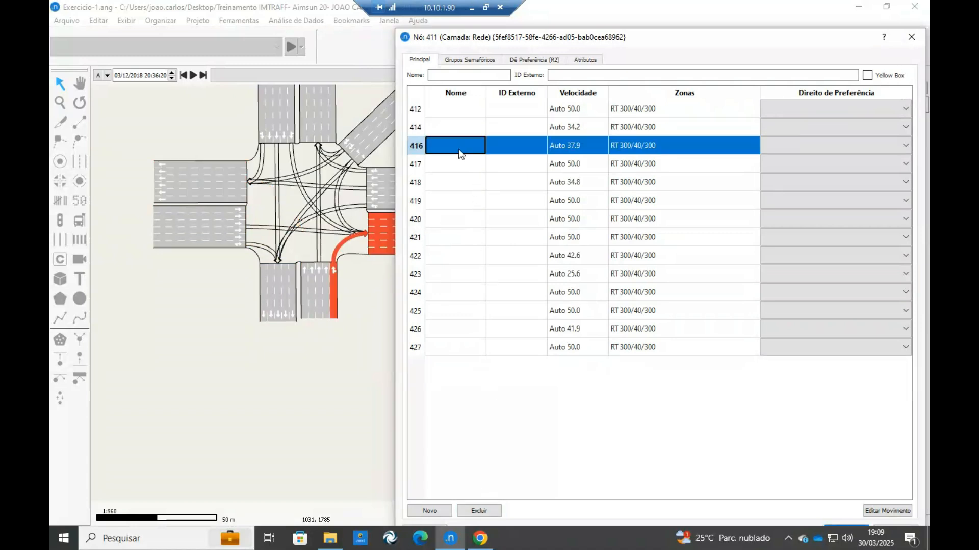
key(Down)
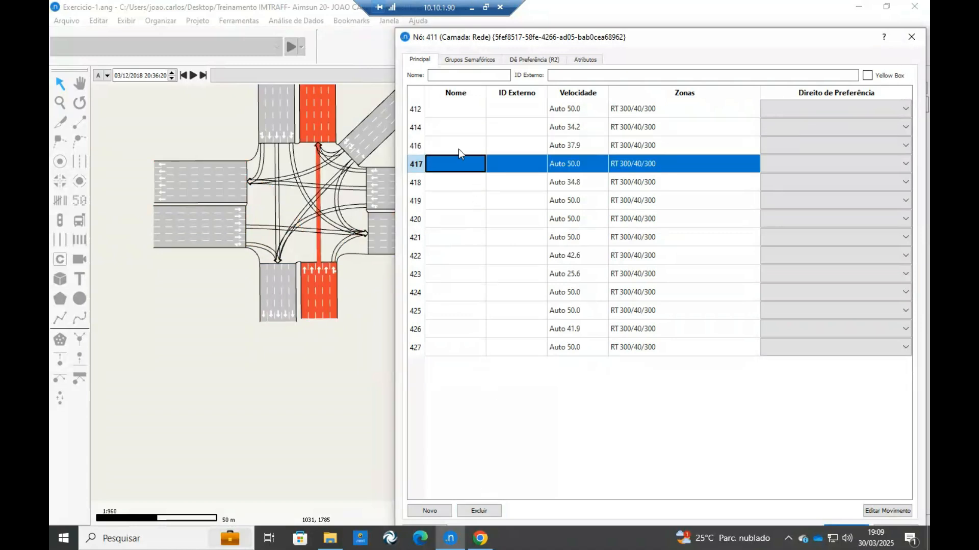
key(Down)
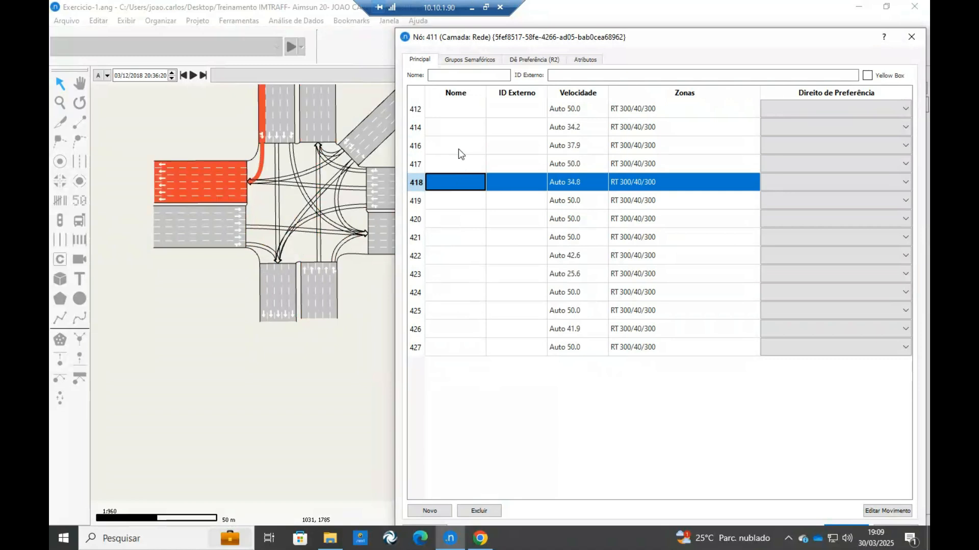
key(Down)
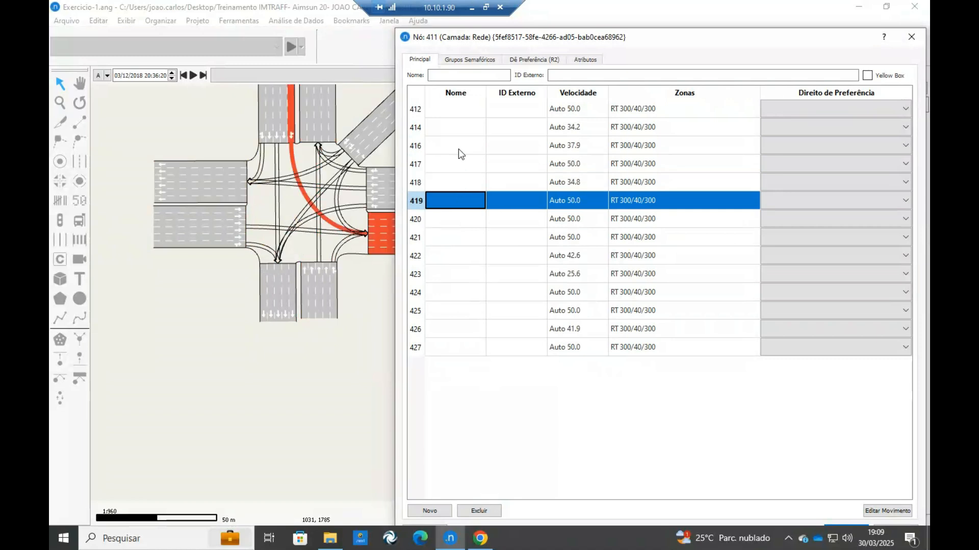
click(472, 518)
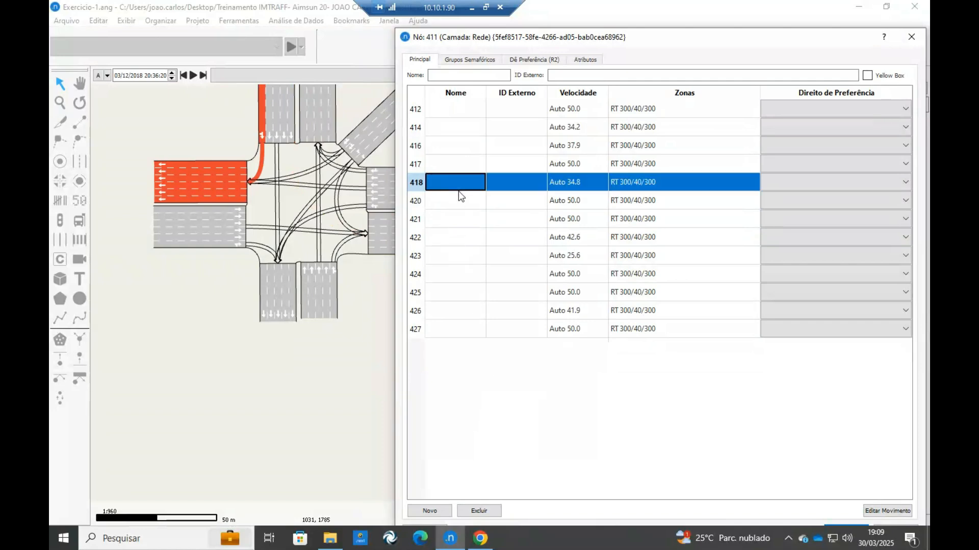
Delete movement 427, the left turn from the eastern approach to the southern exit.
key(Down)
key(Down)
key(Down)
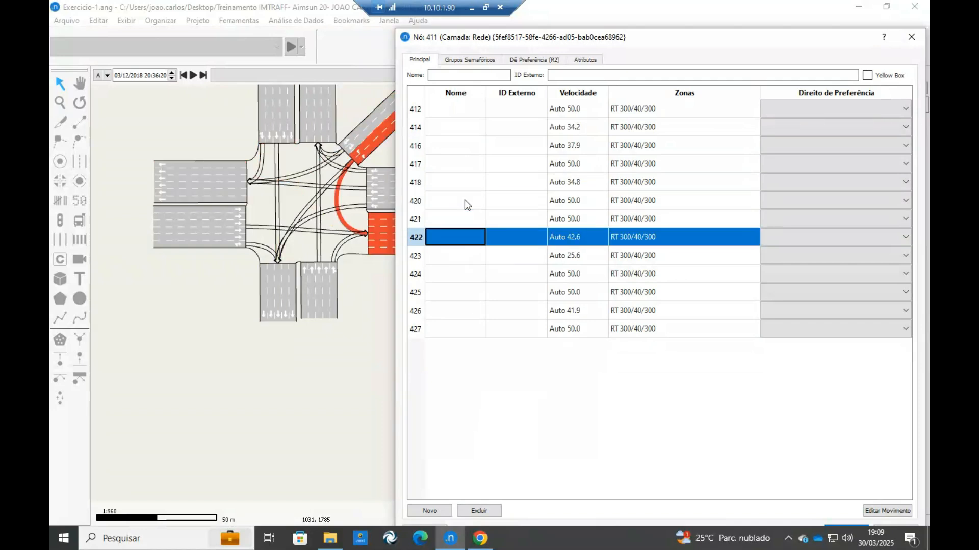
key(Down)
key(Down)
key(Down)
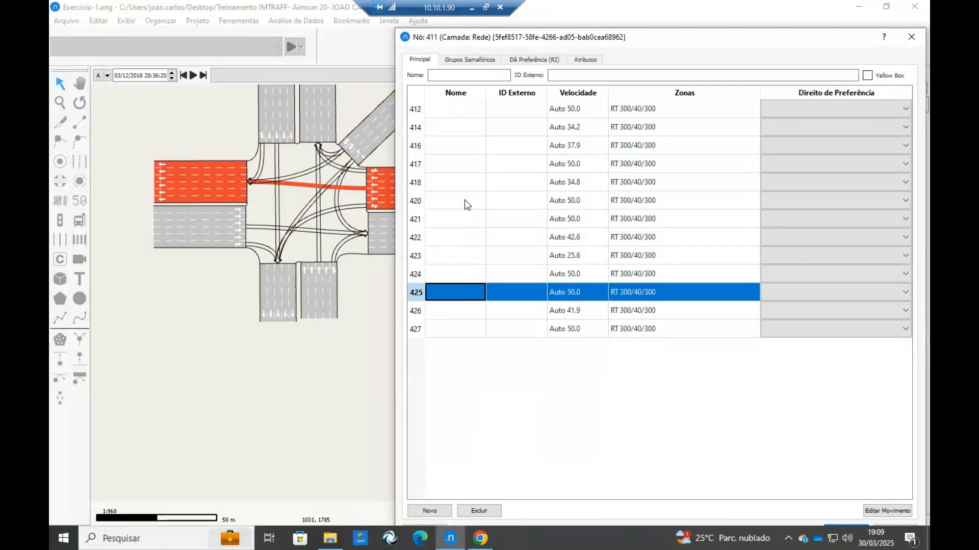
key(Down)
key(Down)
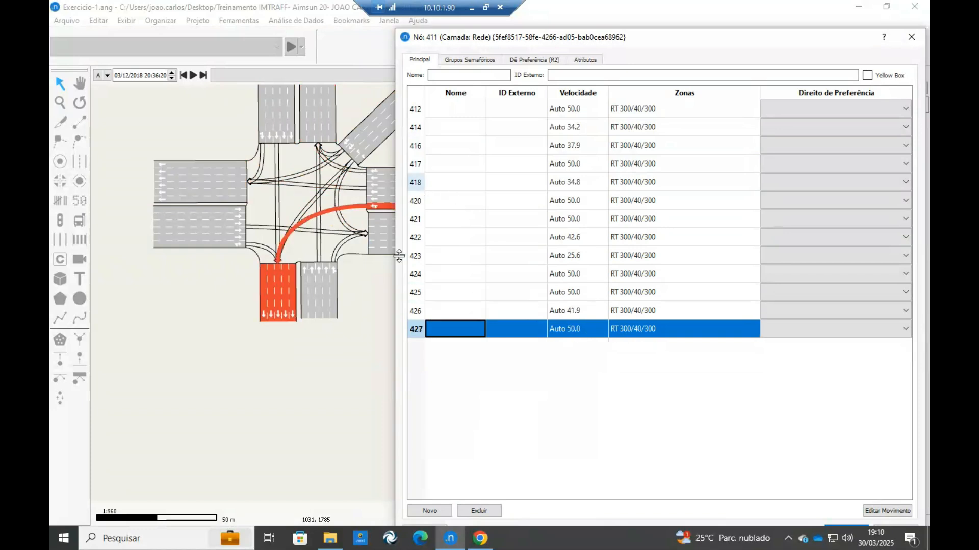
click(482, 511)
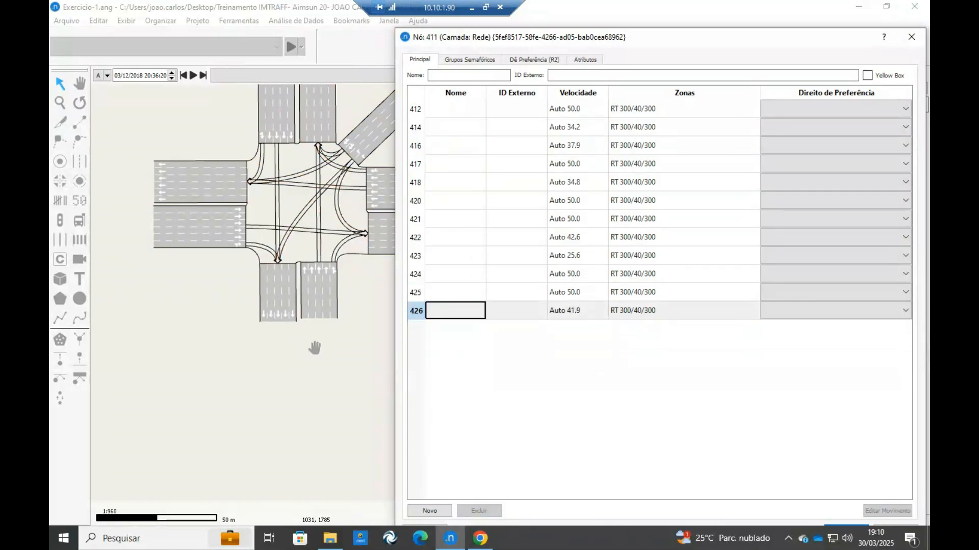
Examine the remaining turn paths of the node across all approaches in the drawing.
drag(315, 348, 291, 388)
drag(283, 190, 218, 226)
scroll(237, 195, up, 1)
scroll(210, 194, down, 1)
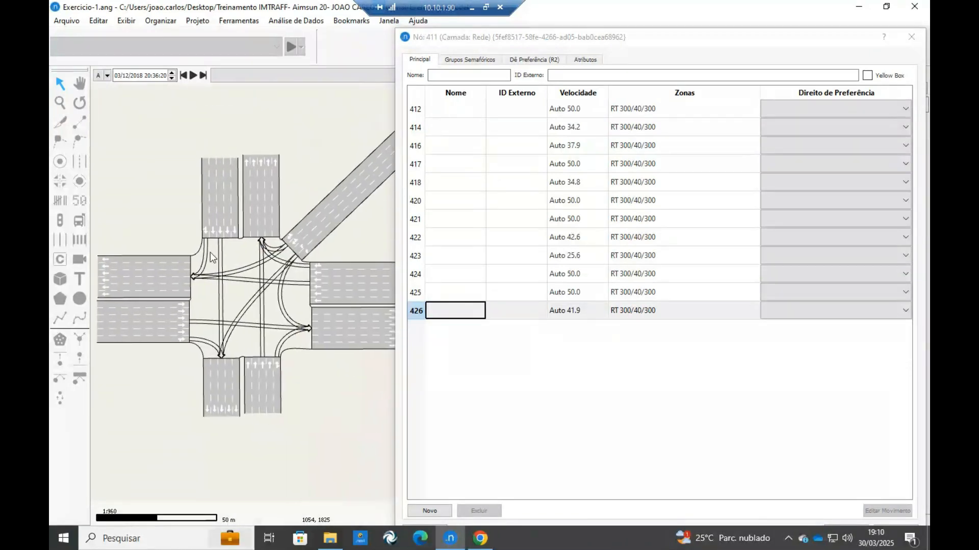
scroll(210, 252, up, 1)
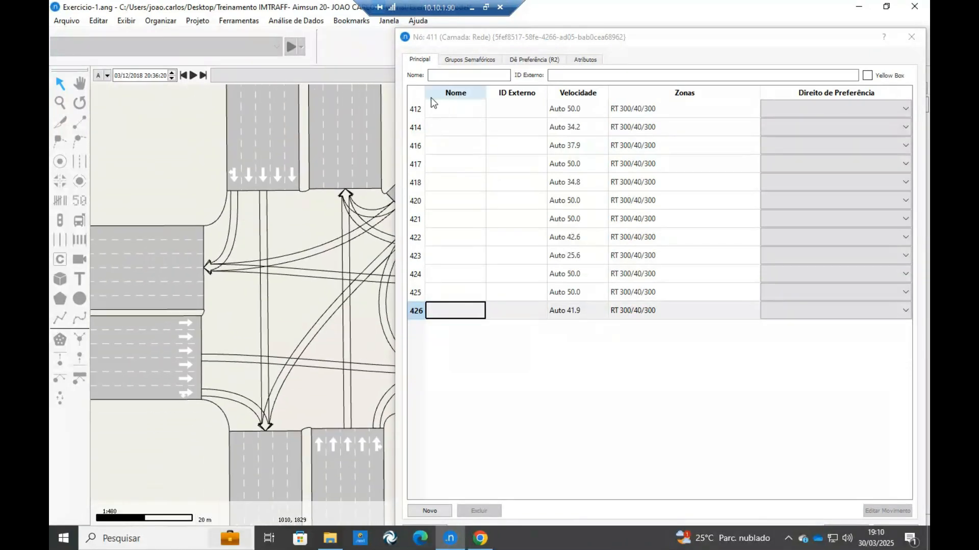
scroll(284, 205, down, 1)
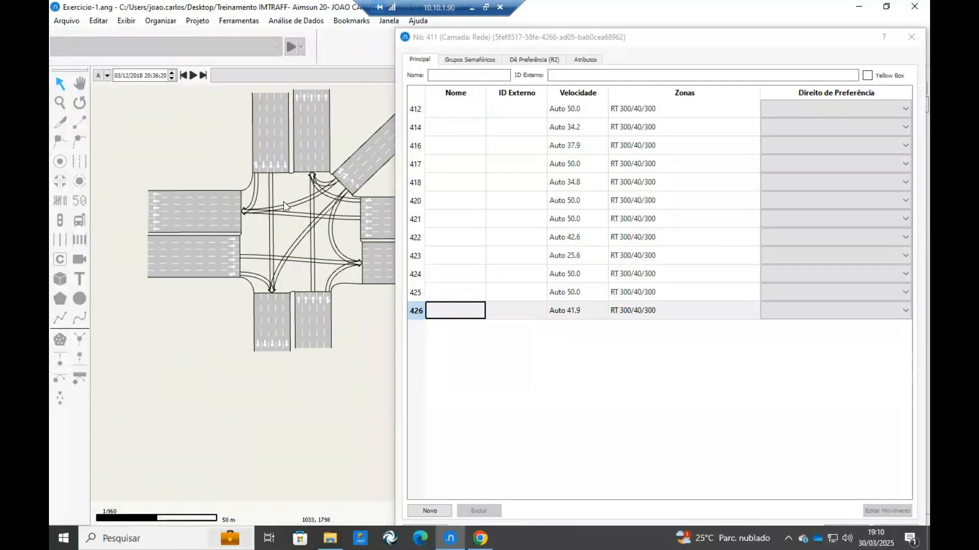
drag(292, 198, 287, 204)
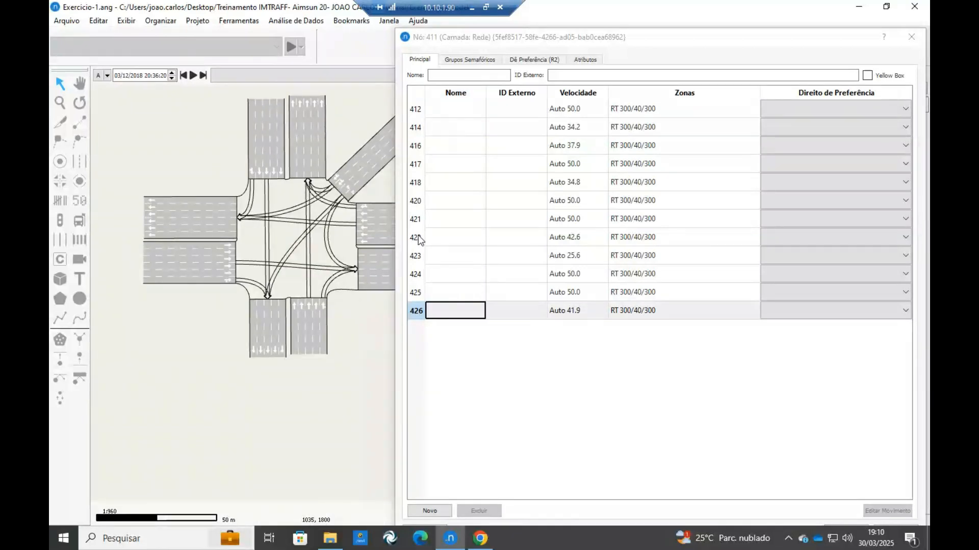
Highlight movements 425, 414 and 416 to examine the lanes each one uses.
click(443, 295)
click(244, 283)
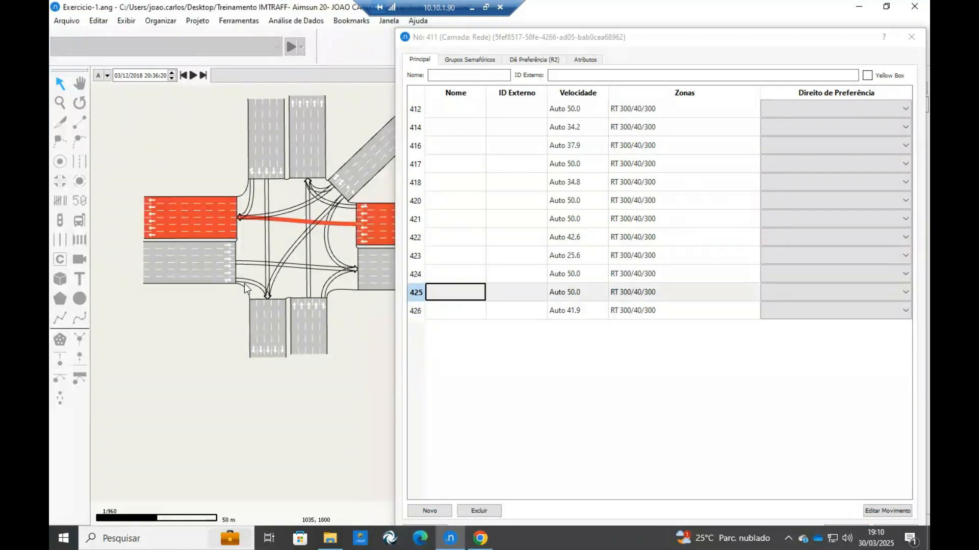
click(251, 285)
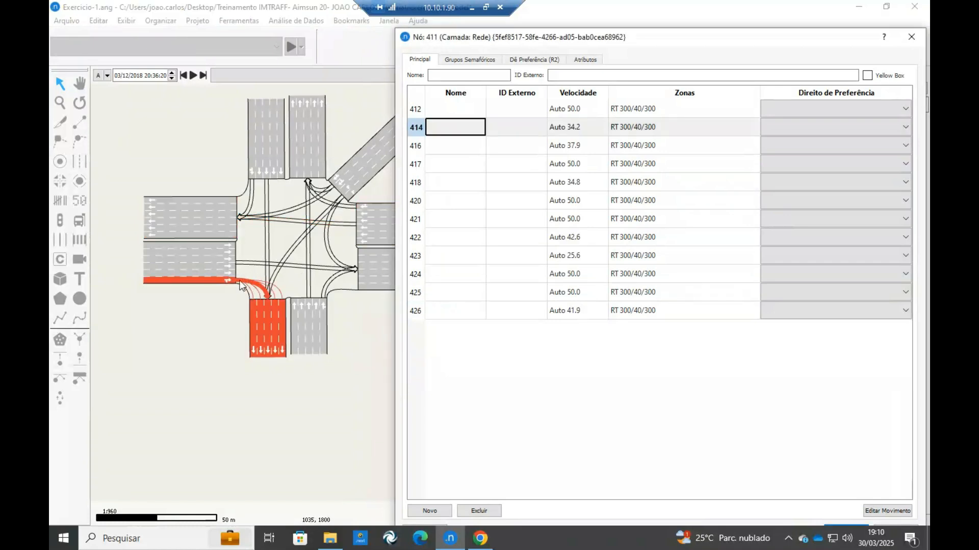
scroll(238, 289, up, 2)
click(458, 125)
click(458, 125)
click(456, 142)
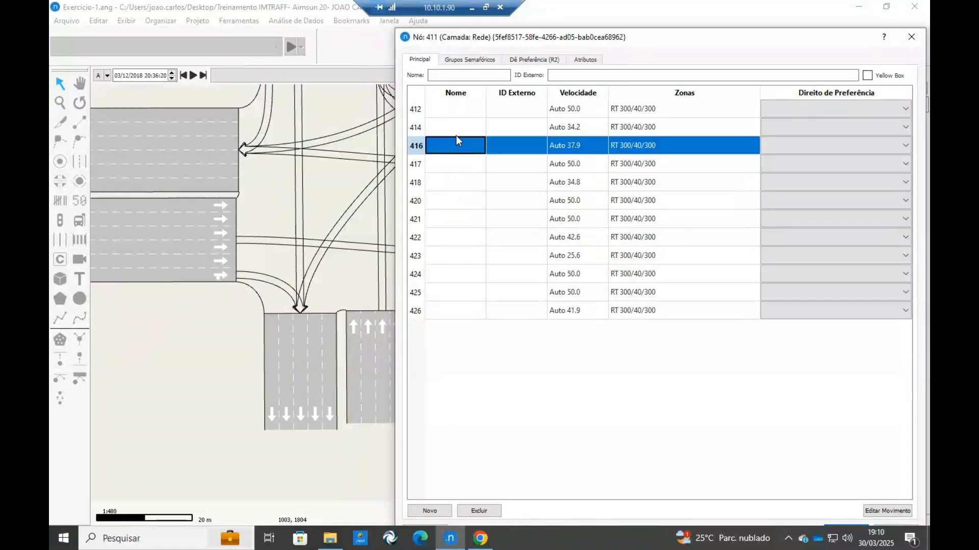
Name movement 414, the right turn from the western approach to the southern exit, 1D after checking the exercise diagram in Canva.
click(454, 128)
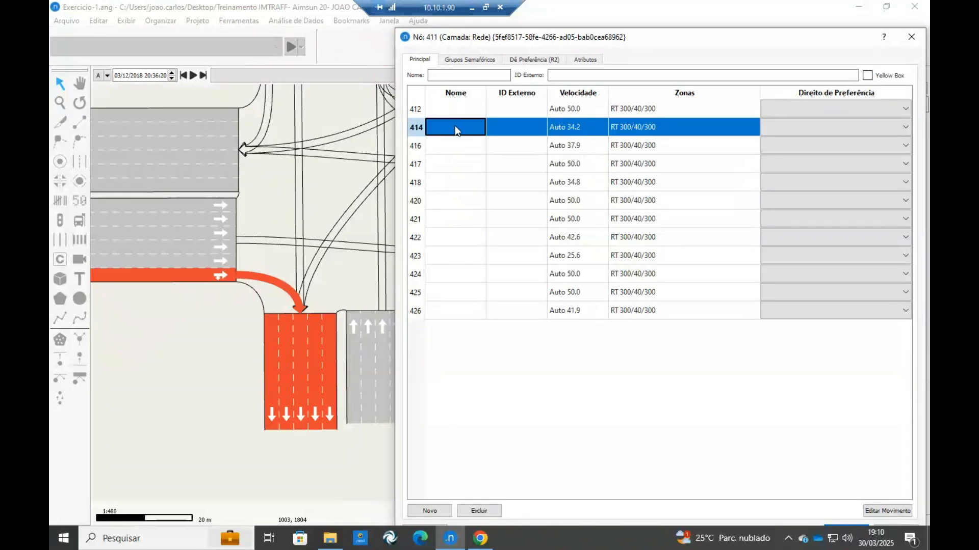
text(1)
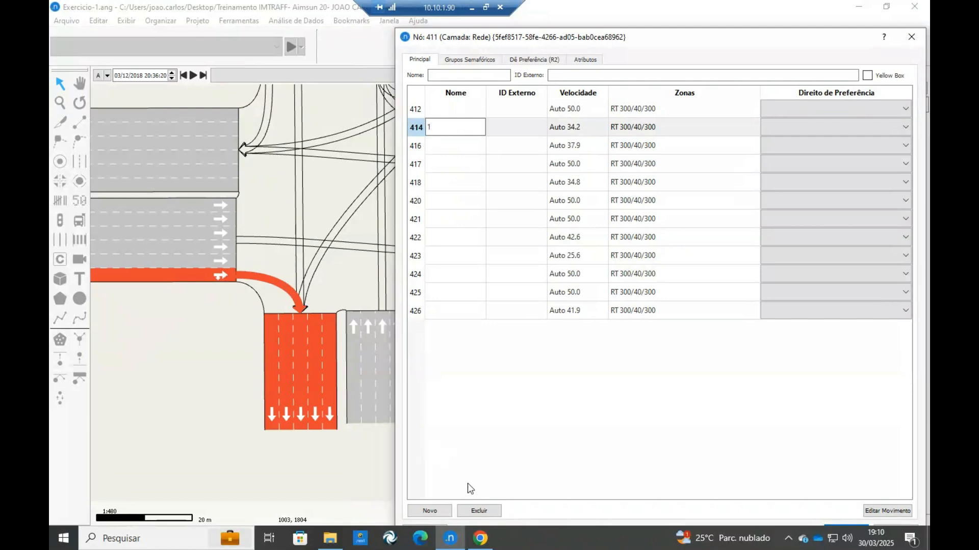
click(481, 539)
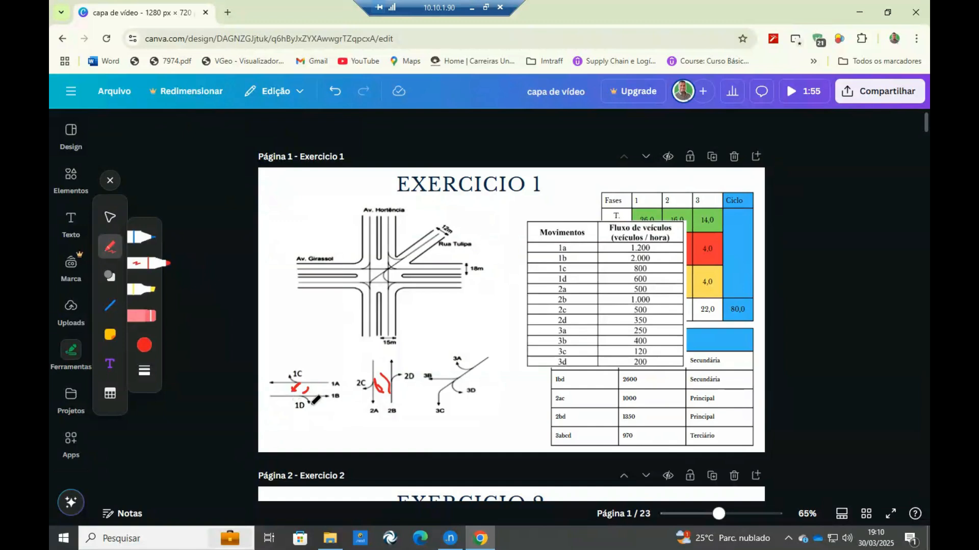
click(451, 538)
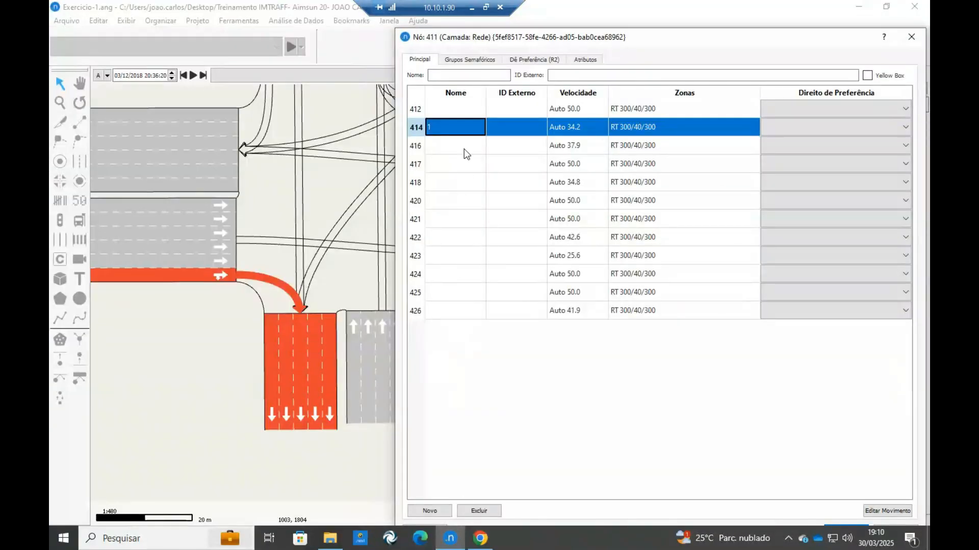
double_click(458, 129)
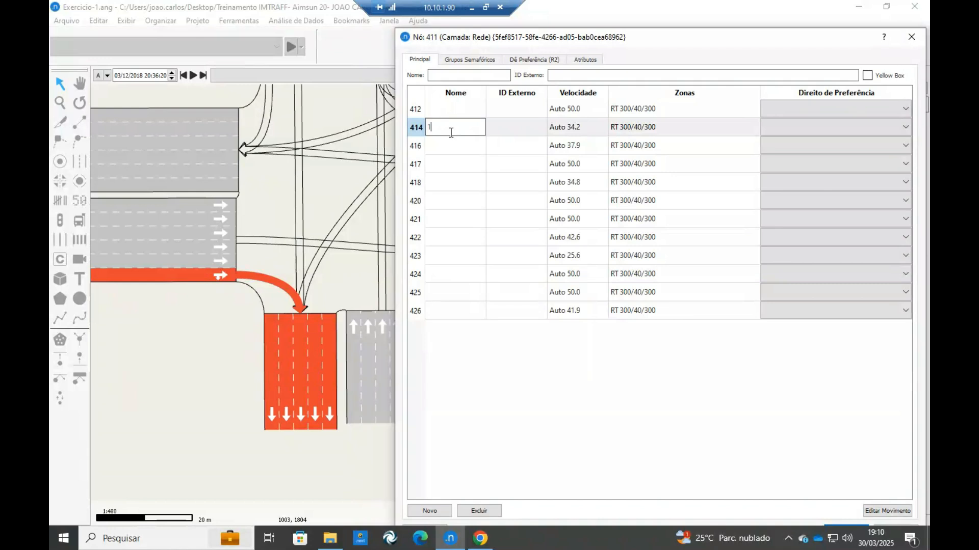
Name movement 412, the straight path from the western approach to the eastern exit, 1B.
click(260, 241)
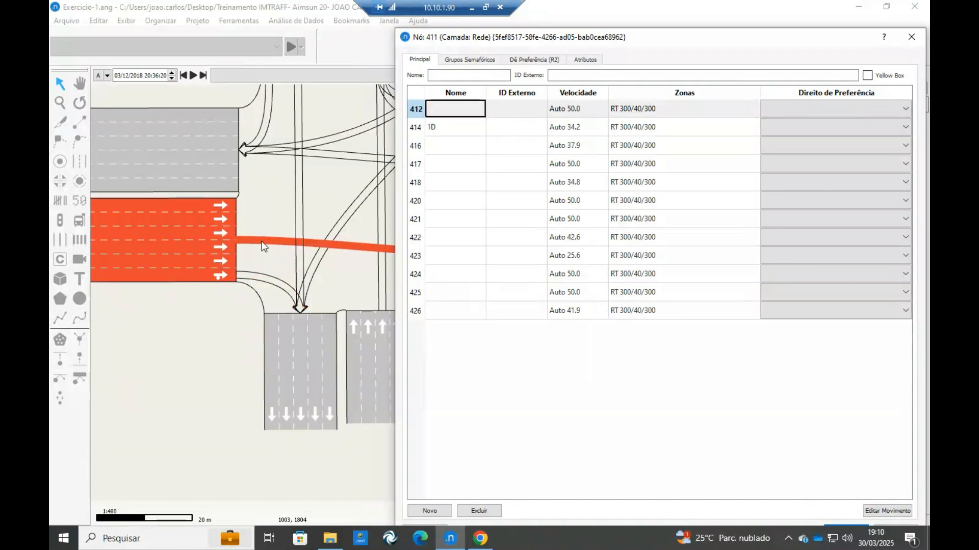
click(464, 110)
click(464, 108)
text(1B)
Name movement 425, the straight path from the eastern approach to the western exit, 1A.
scroll(249, 225, down, 3)
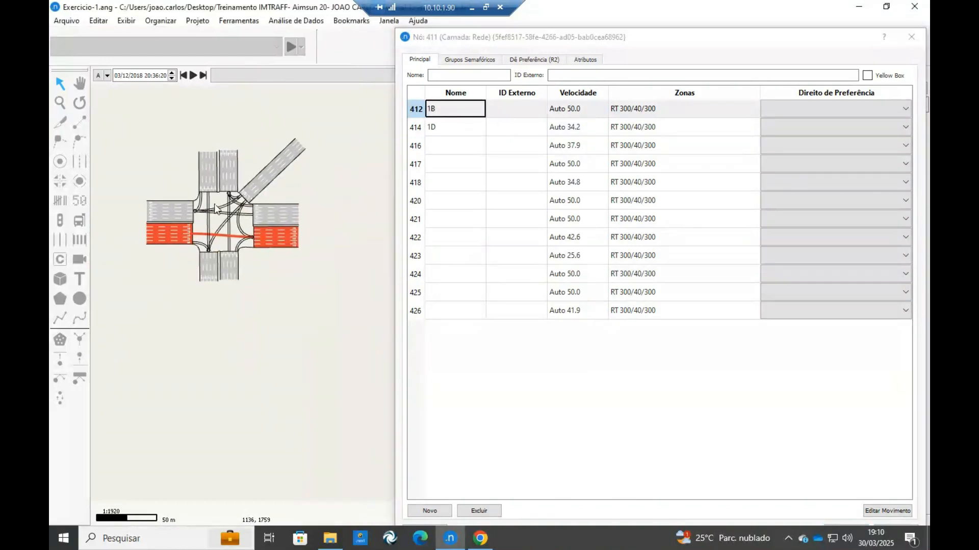
click(280, 225)
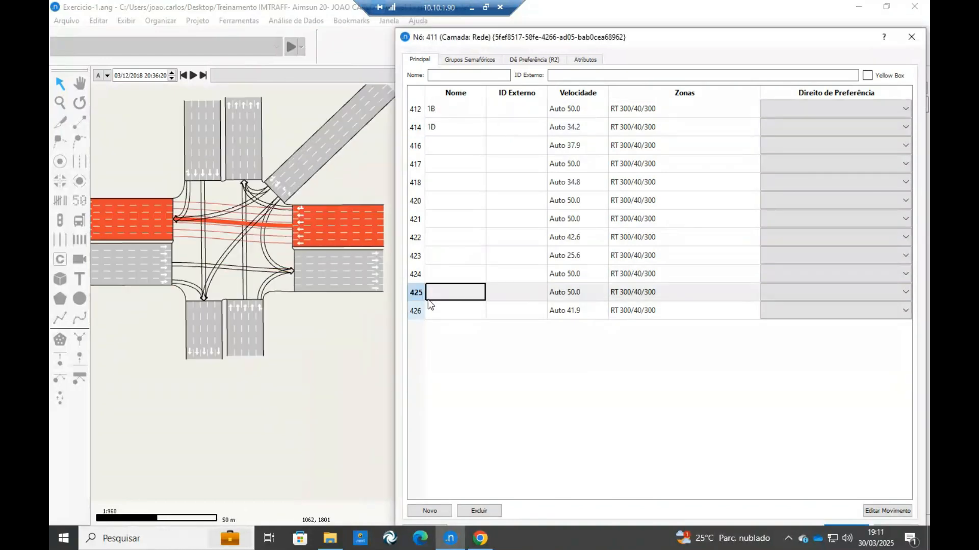
text(1)
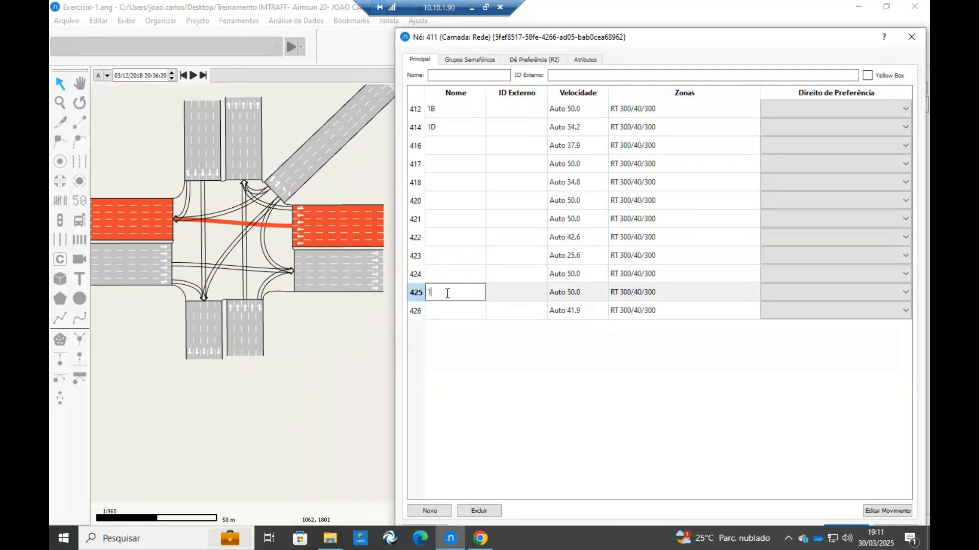
text(A)
Name movement 426, the right turn from the eastern approach to the northern exit, 1C.
click(286, 205)
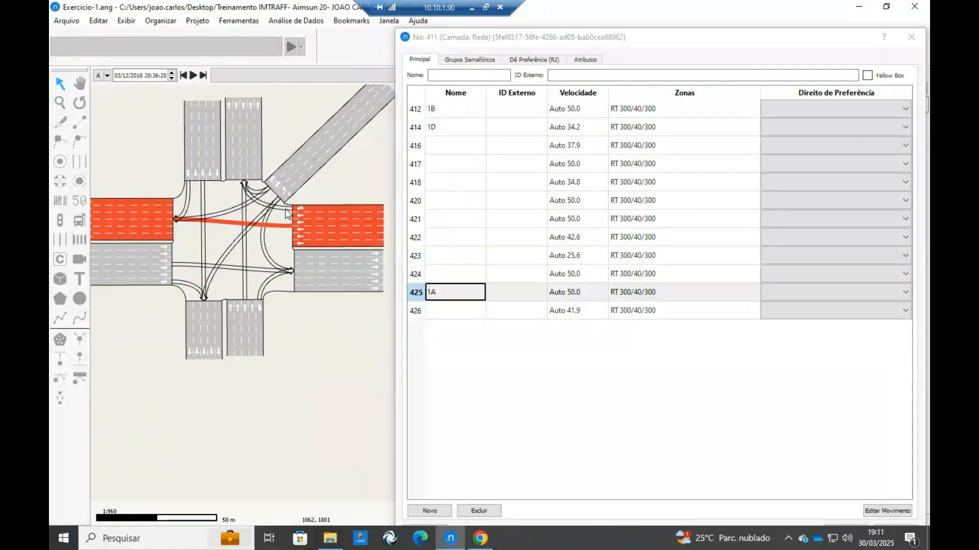
click(286, 210)
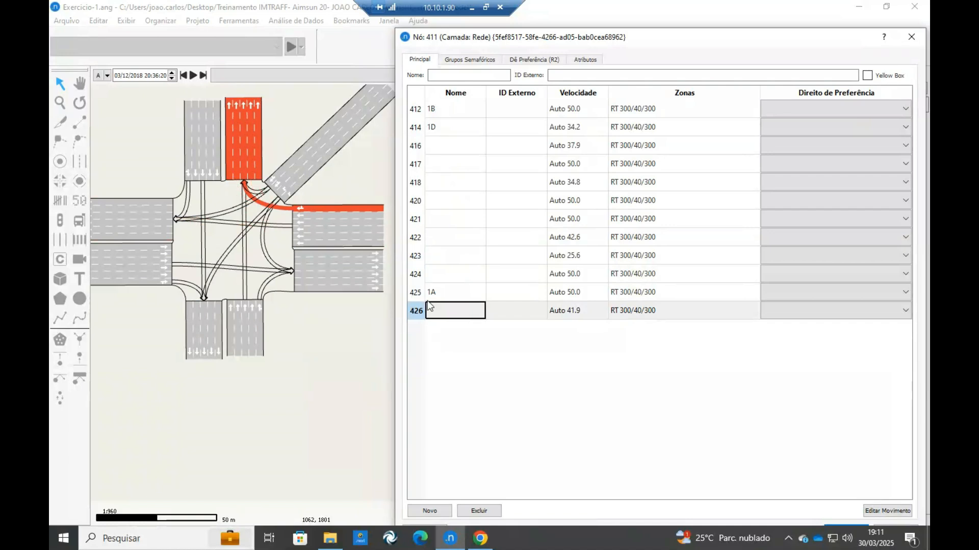
click(447, 313)
click(447, 312)
text(1C)
Switch to Canva, undo all red pen marks on the Exercicio 1 movement diagrams, and return to Aimsun.
click(479, 537)
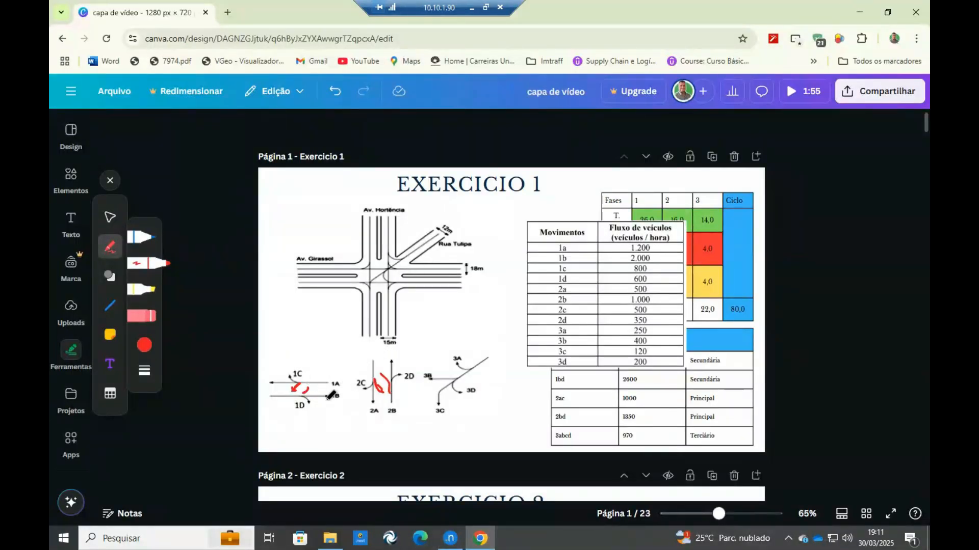
mouse_move(325, 381)
mouse_down()
mouse_move(347, 376)
mouse_move(309, 371)
mouse_up()
key(ctrl+z)
key(ctrl+z)
key(ctrl+z)
key(ctrl+z)
key(ctrl+z)
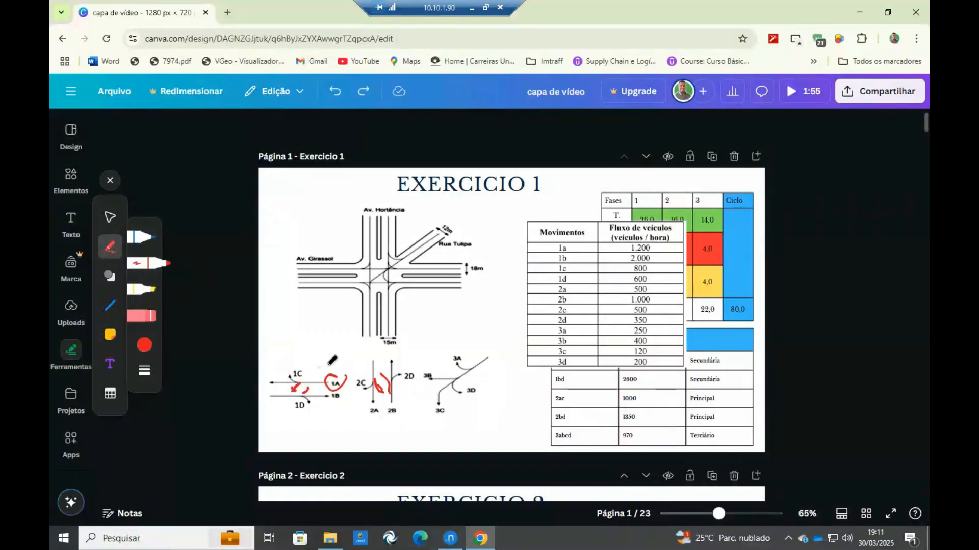
key(ctrl+z)
key(ctrl+z)
key(ctrl+z)
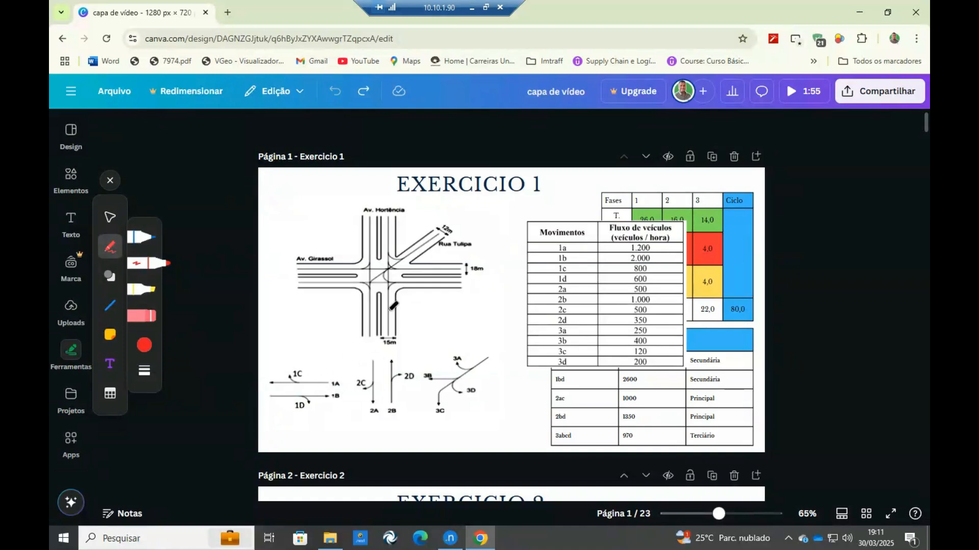
click(450, 538)
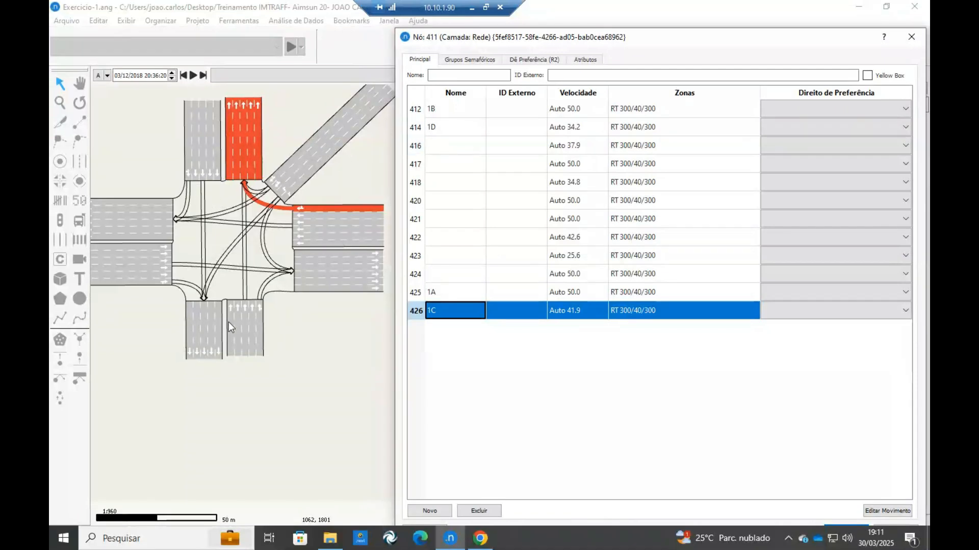
Switch to Canva and mark movements 2A and 2C in red on the Exercicio 1 diagram.
click(480, 538)
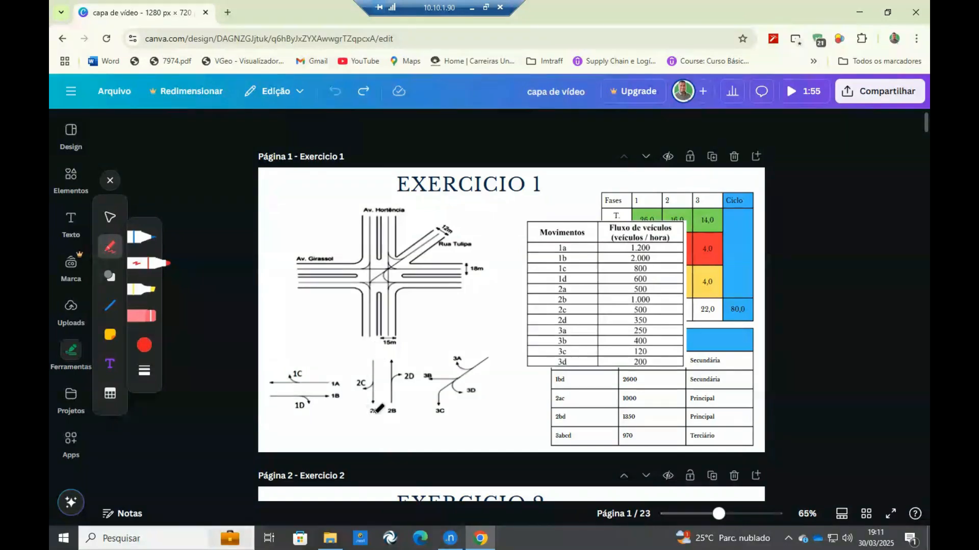
drag(367, 411, 380, 405)
drag(371, 370, 366, 375)
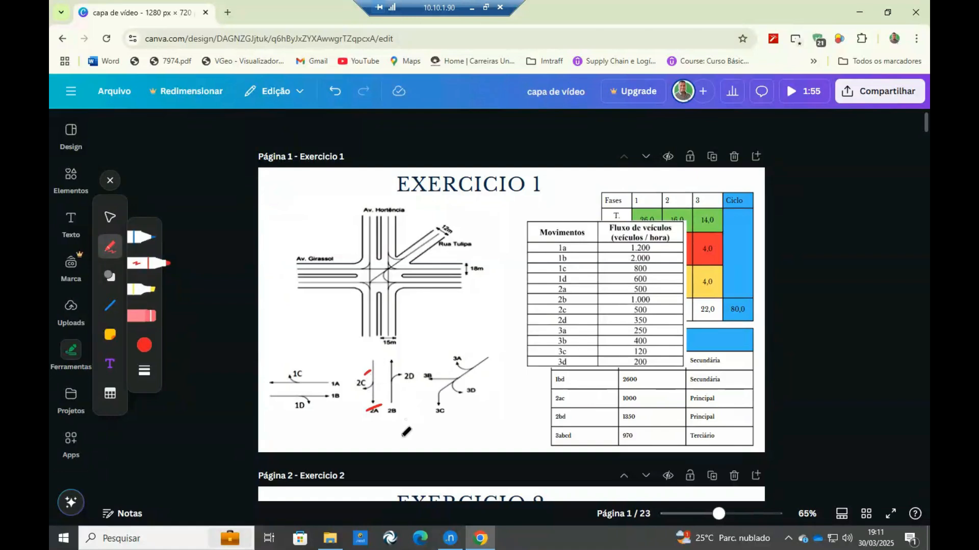
Return to Aimsun and name movement 418, the right turn from the northern approach to the western exit, 2C.
click(450, 538)
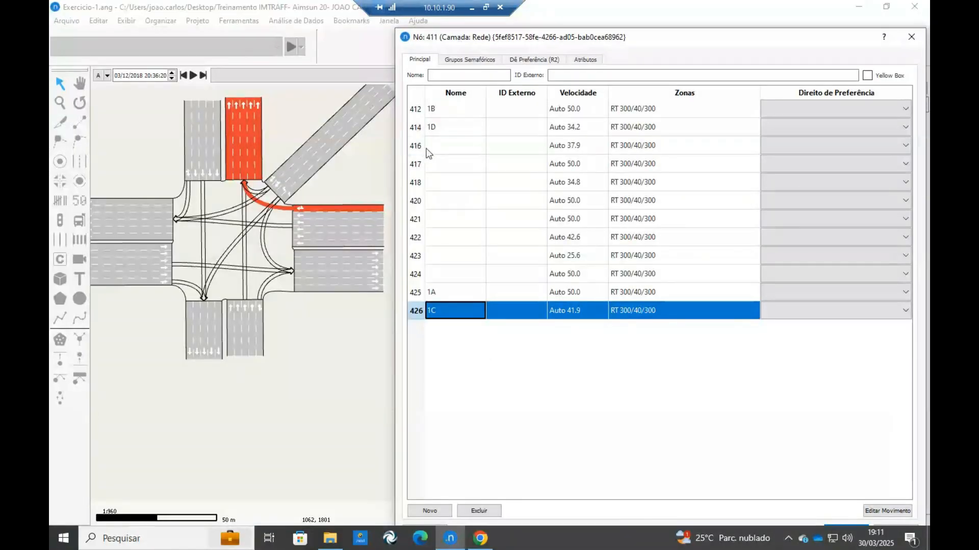
click(437, 182)
click(440, 182)
text(2)
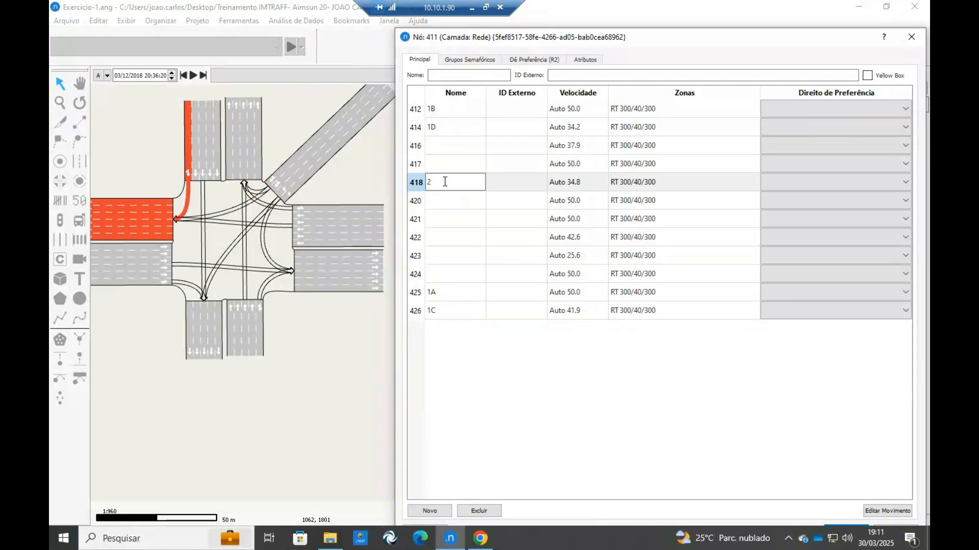
text(C)
Name movement 420, the straight path from the northern approach to the southern exit, 2A.
click(206, 191)
click(202, 189)
click(445, 201)
click(447, 201)
text(2A)
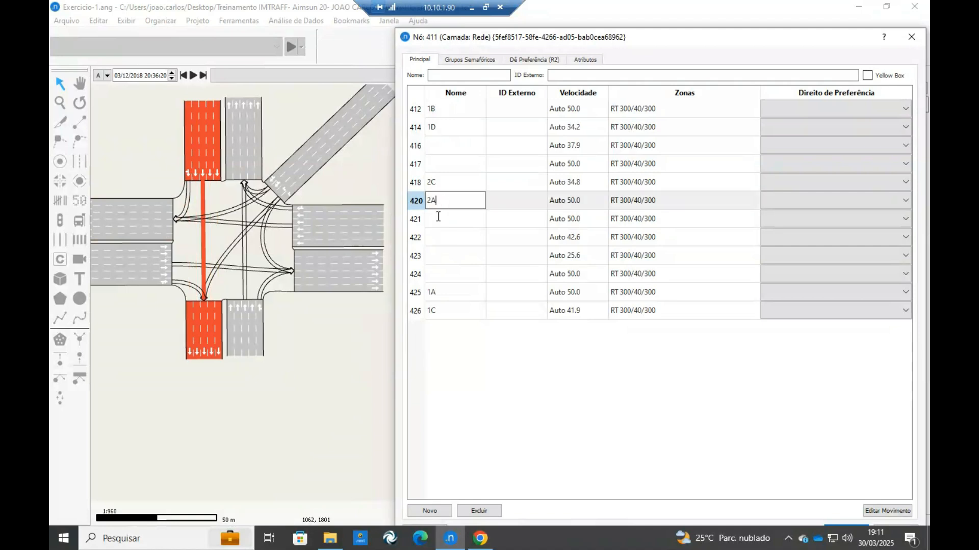
Name movement 417, the straight path from the southern approach to the northern exit, 2B.
click(245, 288)
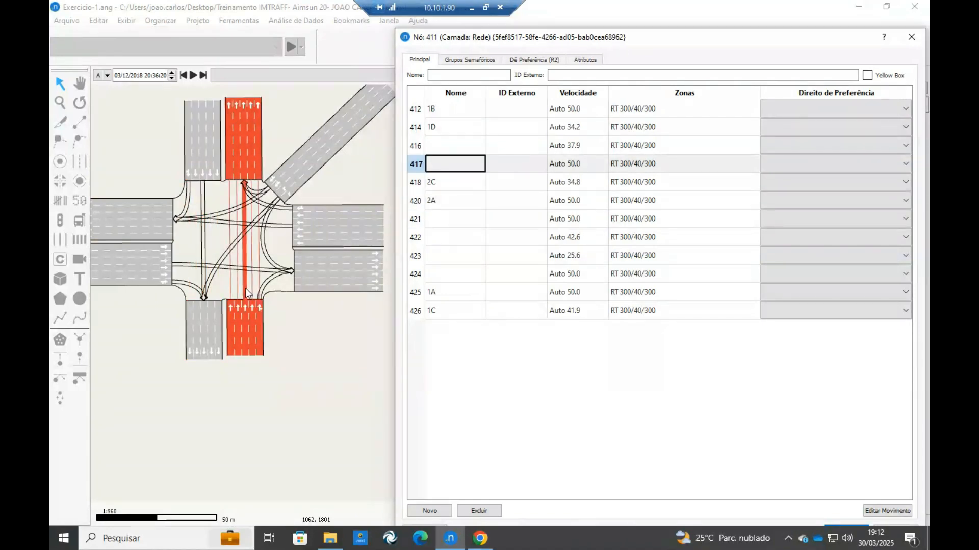
click(453, 162)
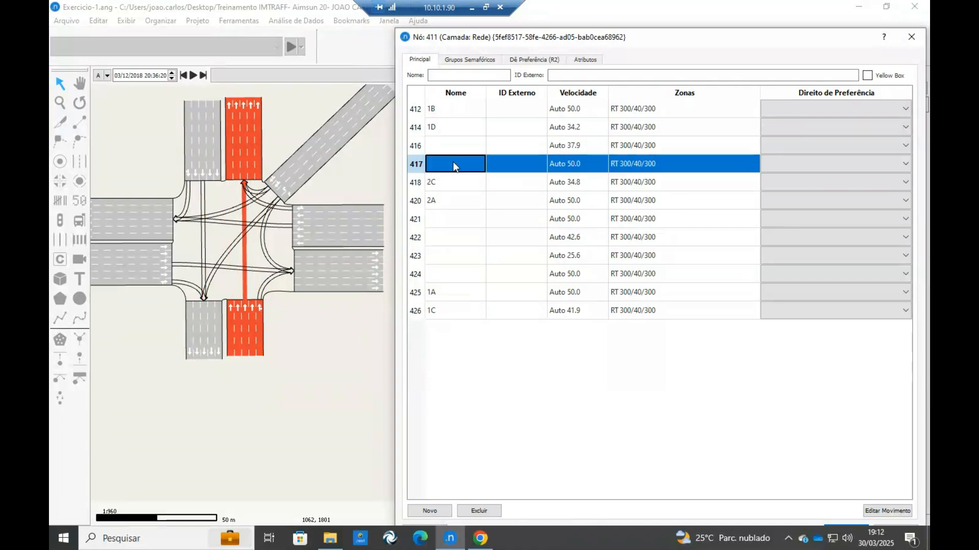
key(Down)
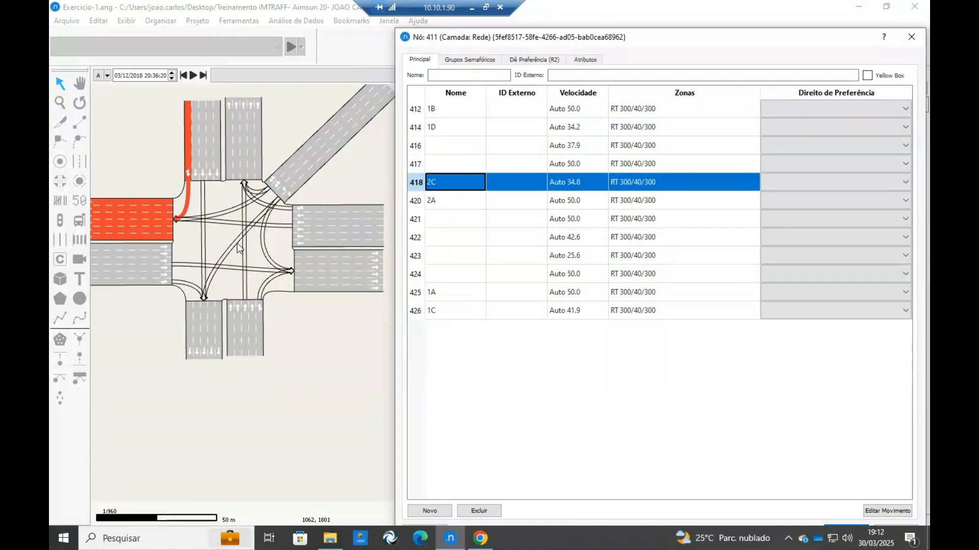
click(436, 164)
click(445, 169)
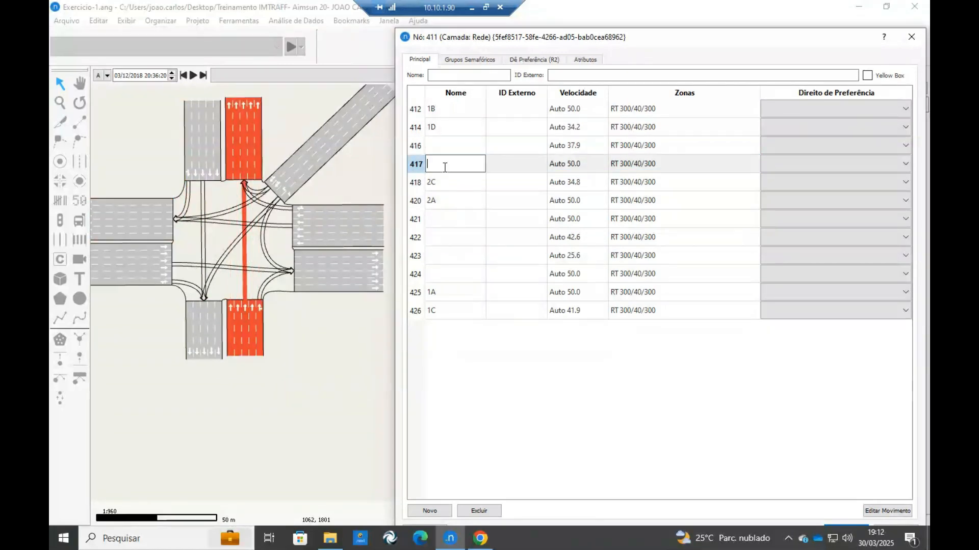
text(2B)
Name movement 416, the southern approach's right turn, 2D, and mark 2B and 2D in red on the exercise diagram in Canva.
click(442, 146)
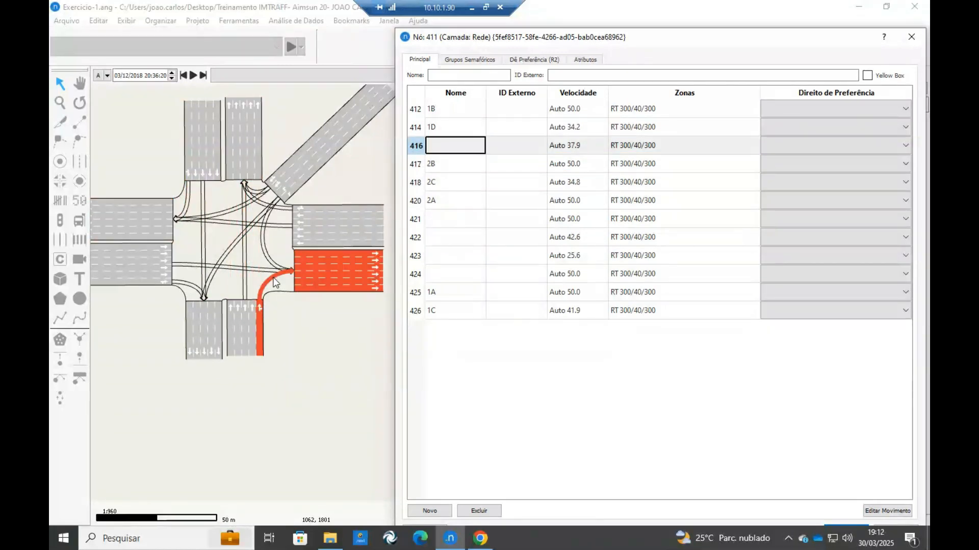
click(442, 145)
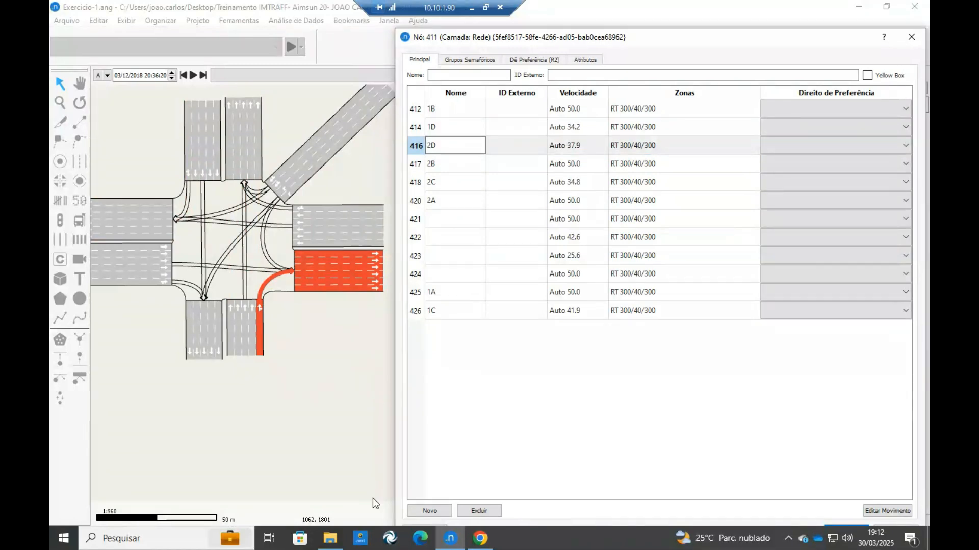
click(491, 538)
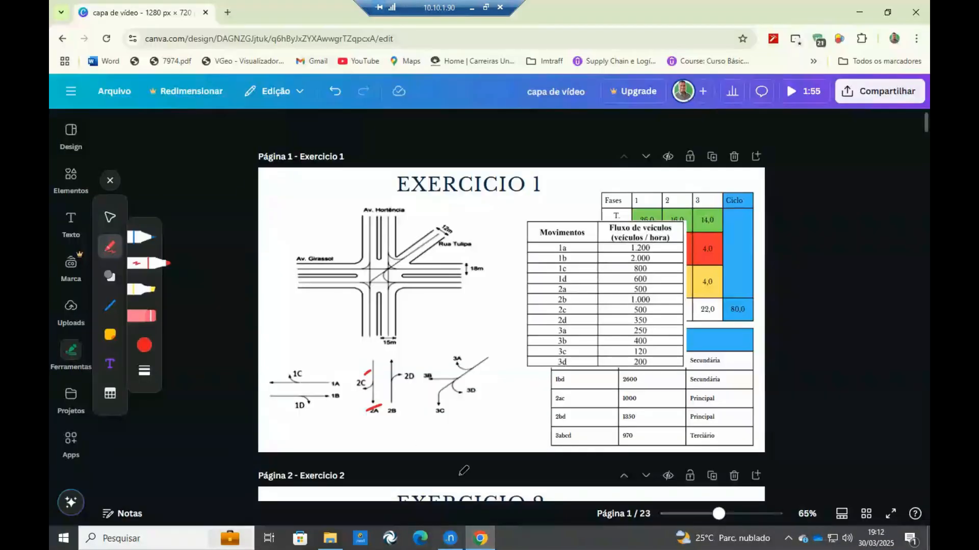
click(450, 538)
Highlight movements 417, 418 and 421 to examine which approach and exit each one connects.
click(448, 164)
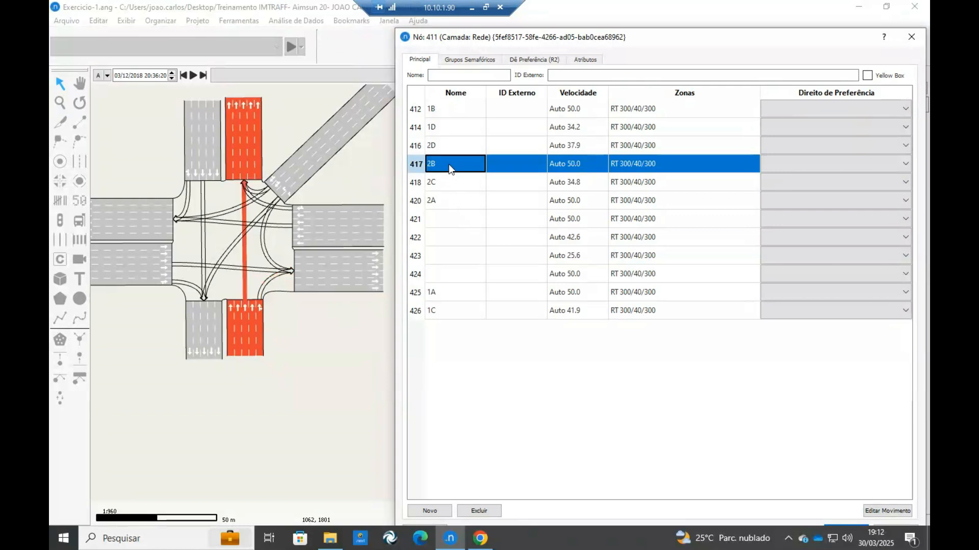
key(Down)
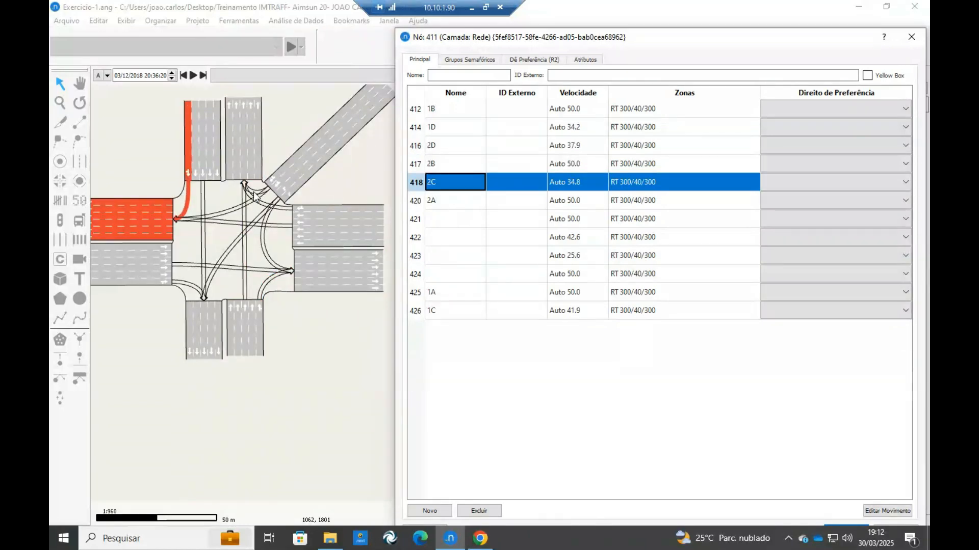
scroll(260, 196, up, 2)
click(424, 224)
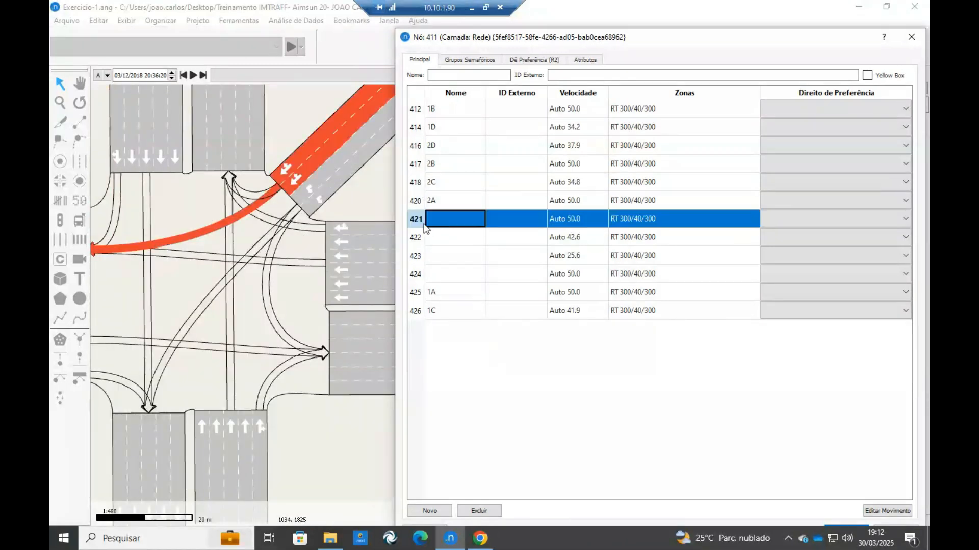
scroll(266, 191, down, 2)
click(266, 192)
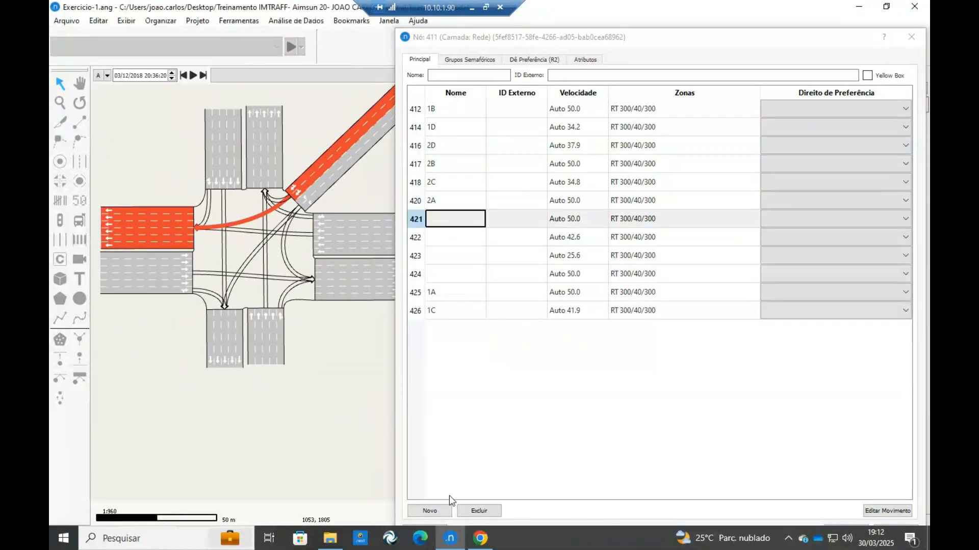
Switch to Canva, mark the Rua Tulipa movements on the Exercicio 1 diagram in red, and return to Aimsun.
click(480, 539)
drag(462, 352, 468, 348)
mouse_move(428, 380)
mouse_down()
mouse_move(442, 369)
mouse_move(439, 402)
mouse_move(488, 383)
mouse_up()
click(480, 537)
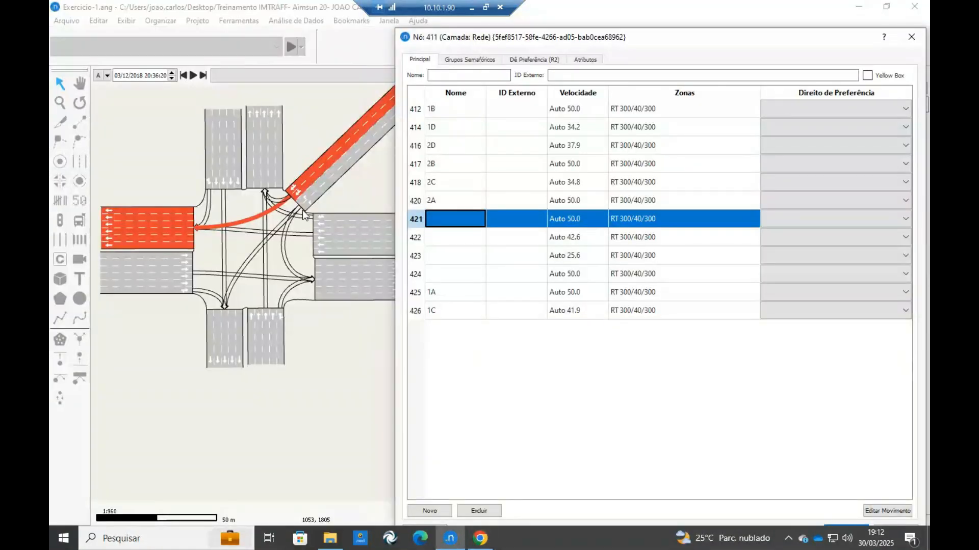
Name movement 423, the turn from Rua Tulipa to the northern exit, 3A.
click(280, 205)
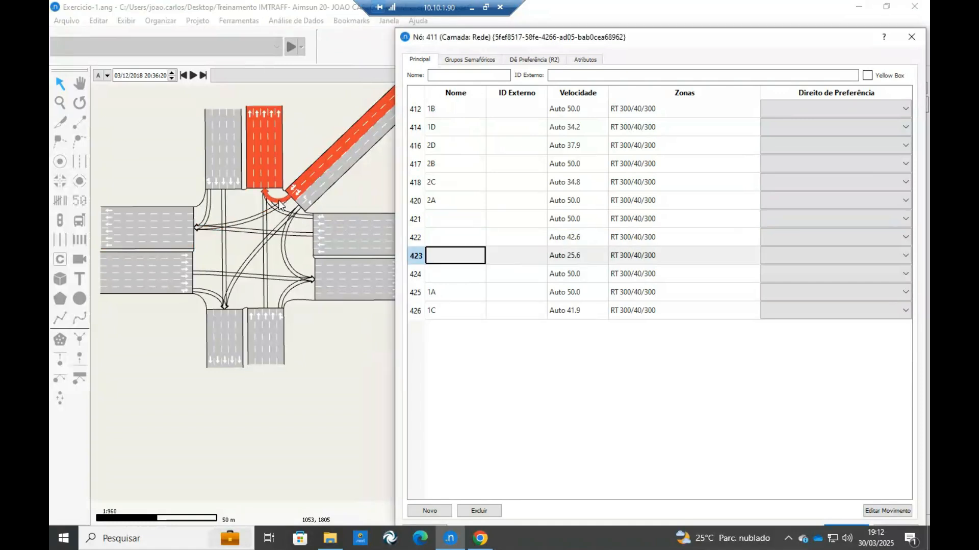
click(455, 255)
click(455, 255)
text(3A)
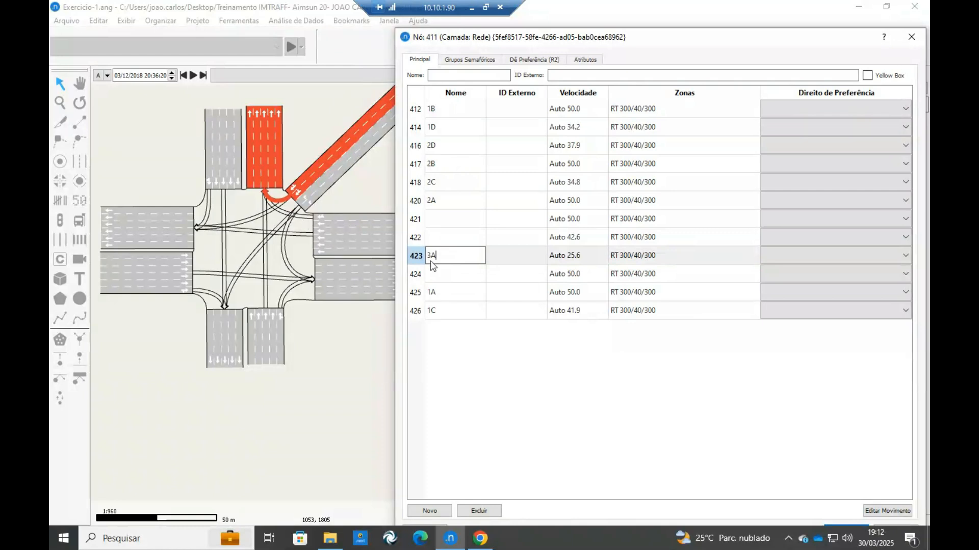
Name movement 421, the turn from Rua Tulipa to the western exit, 3B.
click(434, 271)
click(443, 224)
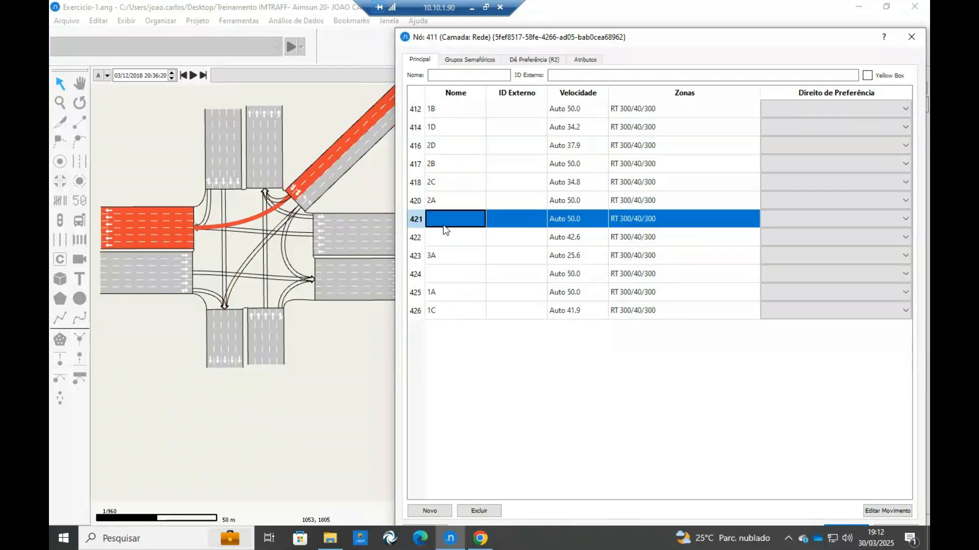
text(3)
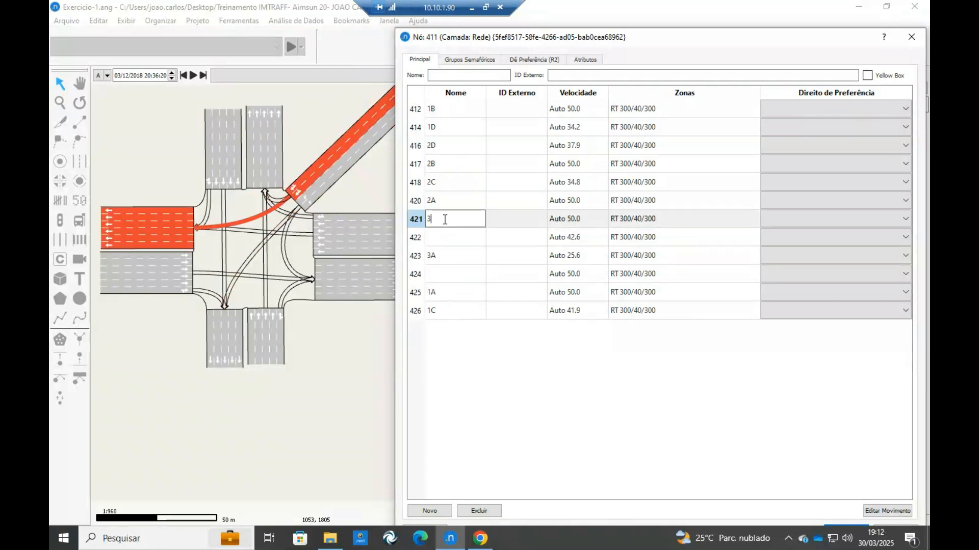
text(B)
Name movement 424, from Rua Tulipa to the southern exit, 3C, and movement 422, to the eastern exit, 3D.
click(445, 240)
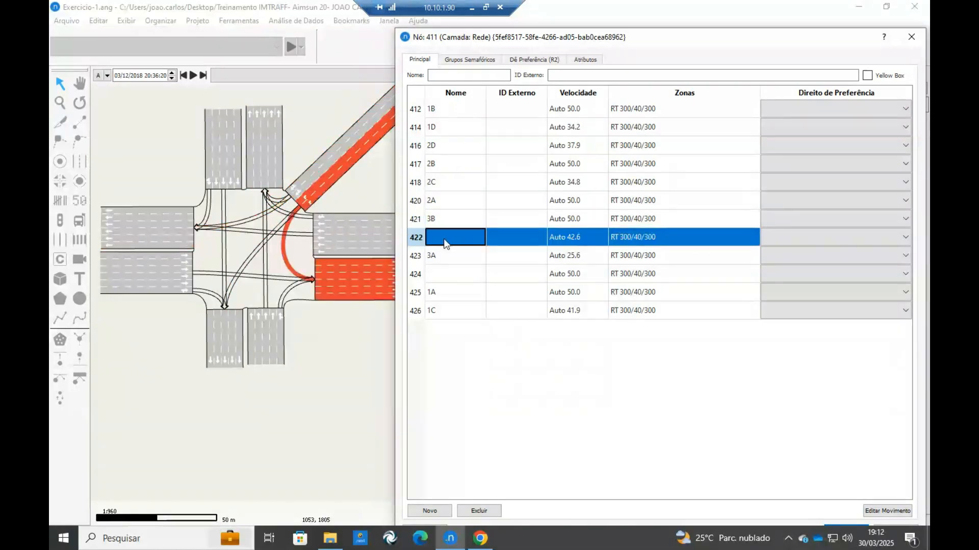
click(454, 277)
text(3C)
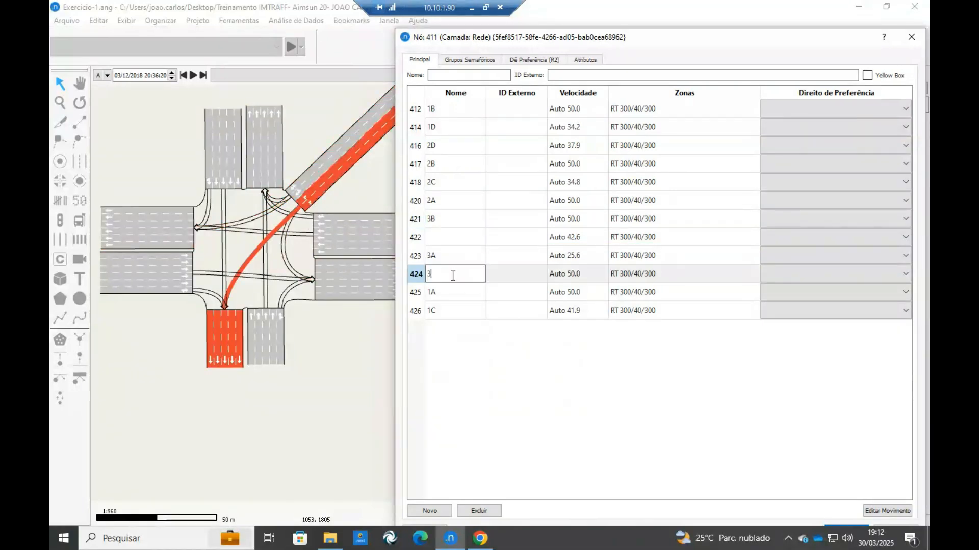
click(451, 243)
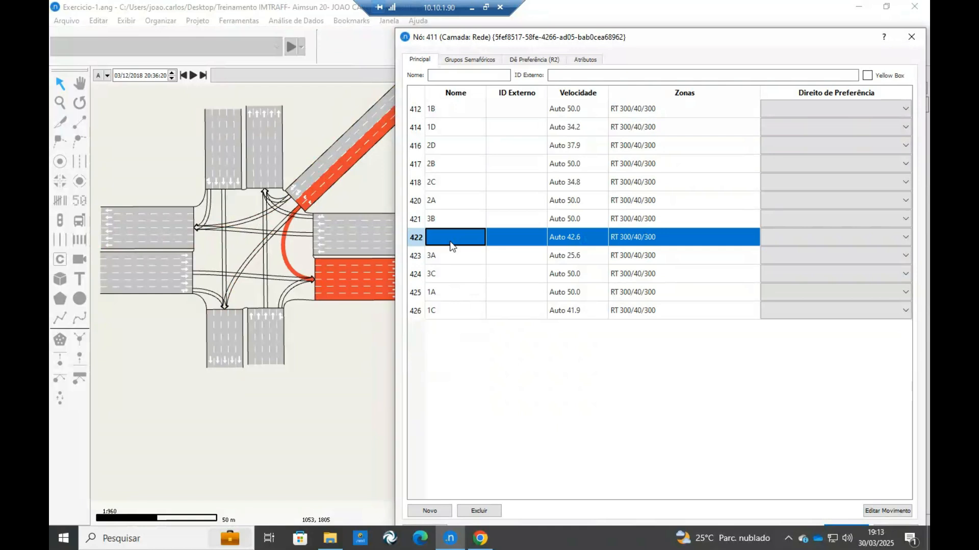
text(3D)
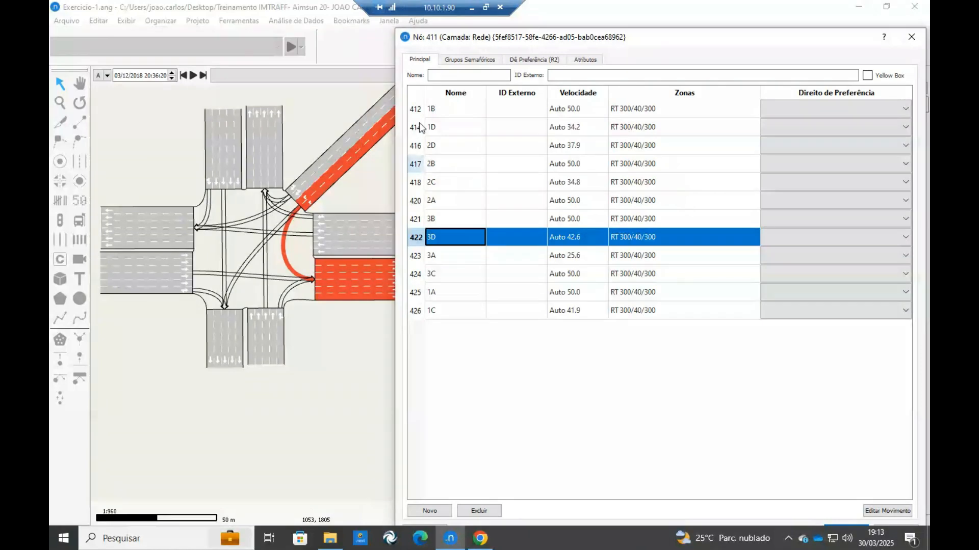
Restrict movement 3D to the single Rua Tulipa lane nearest the eastern leg.
scroll(316, 182, up, 3)
click(266, 179)
scroll(265, 179, down, 3)
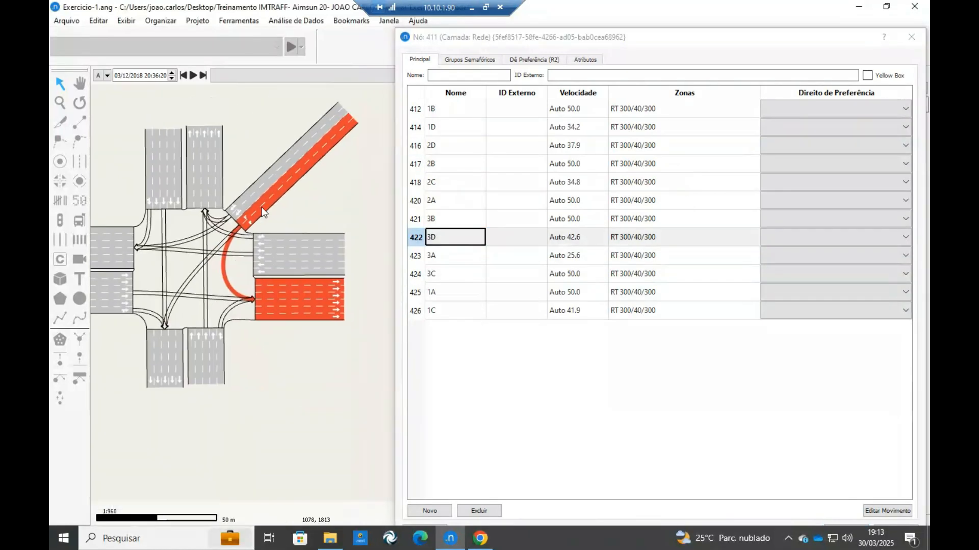
scroll(259, 224, up, 3)
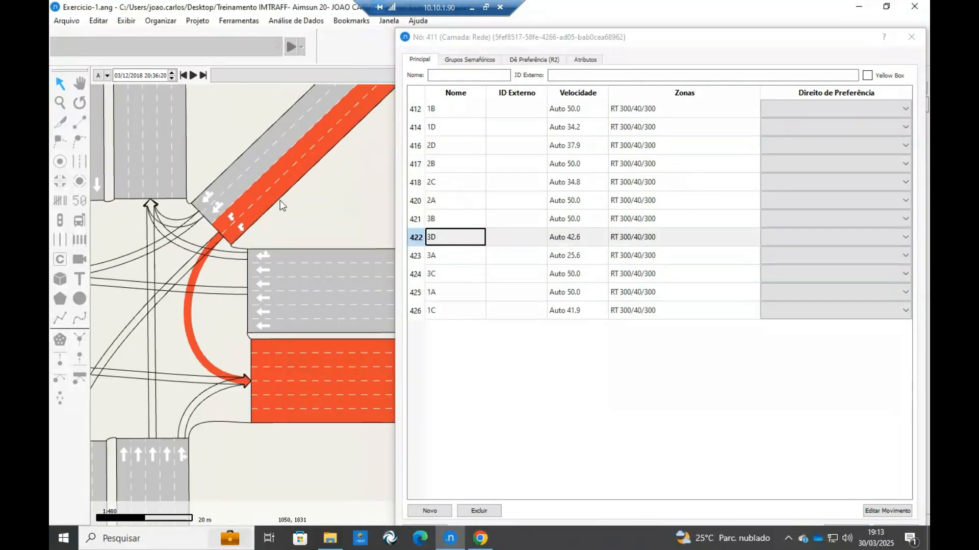
click(256, 210)
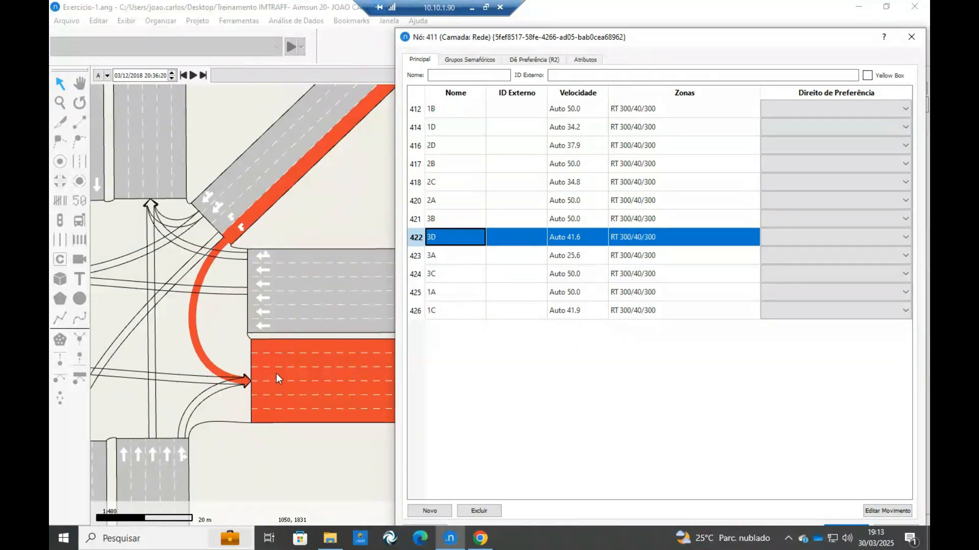
Assign movement 3C to the three Rua Tulipa lanes nearest the eastern leg, leaving out the lane nearest the northern exit.
click(219, 239)
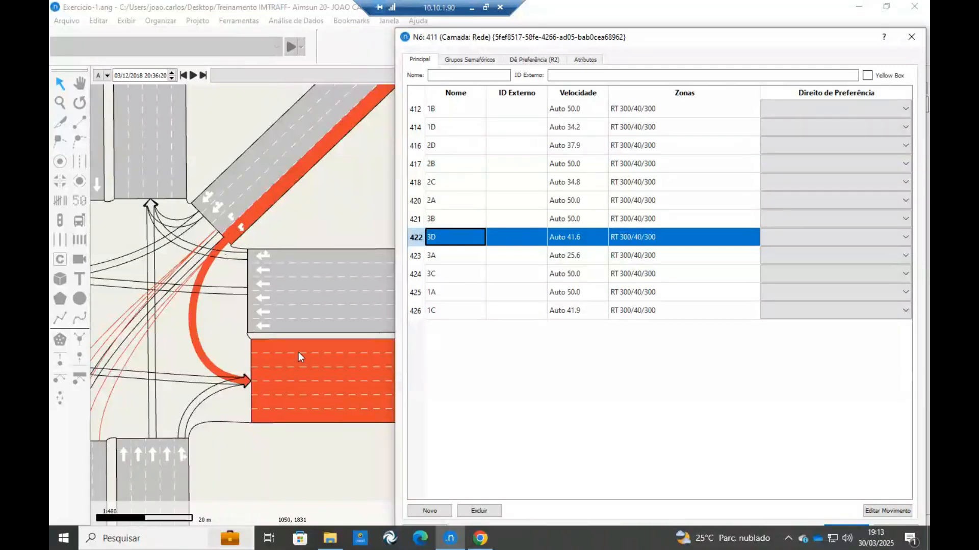
click(202, 262)
drag(240, 218, 292, 175)
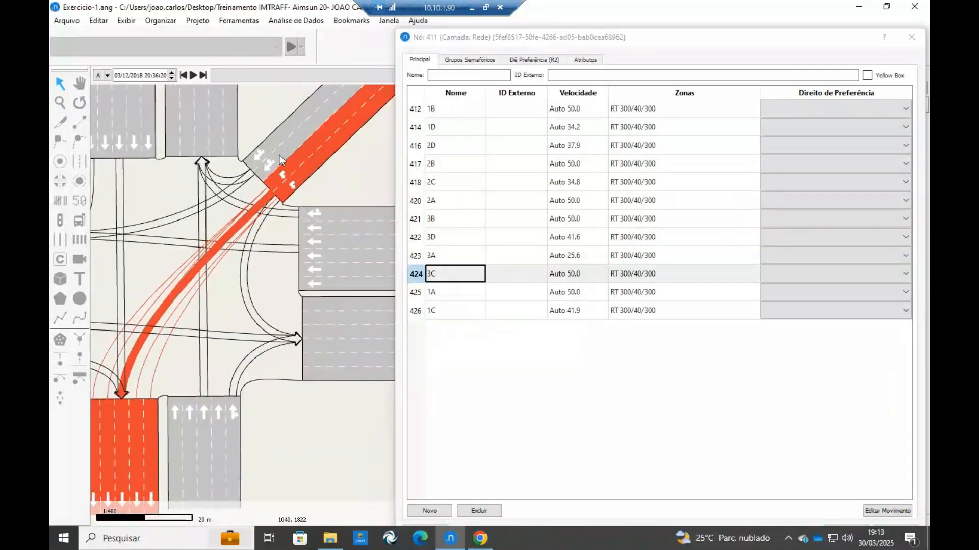
click(296, 177)
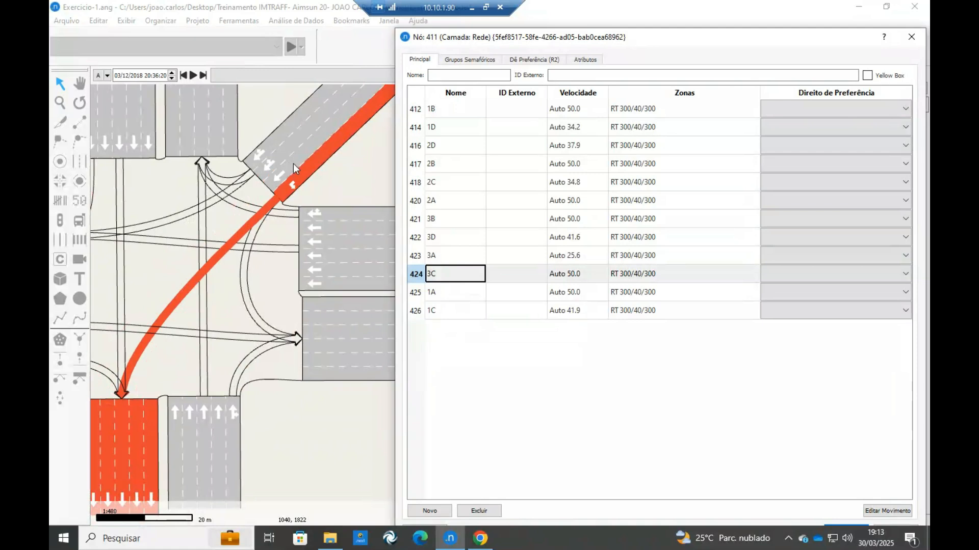
click(292, 164)
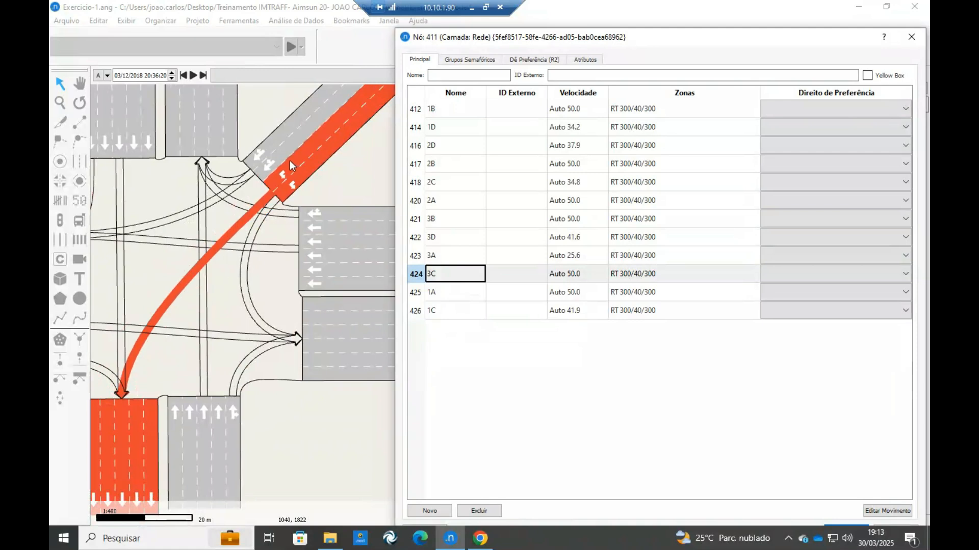
click(283, 156)
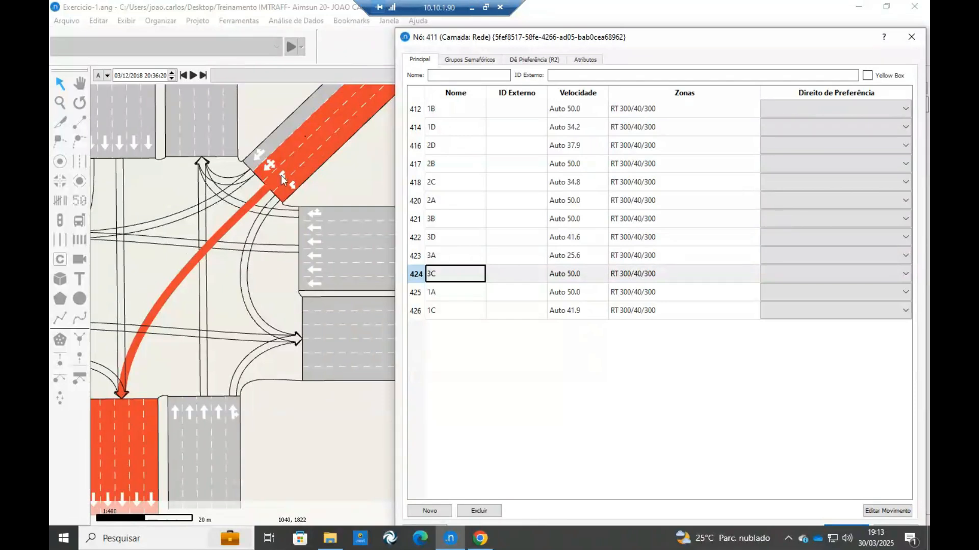
Highlight movement 3B to examine which Rua Tulipa lanes feed it and where it exits.
click(197, 216)
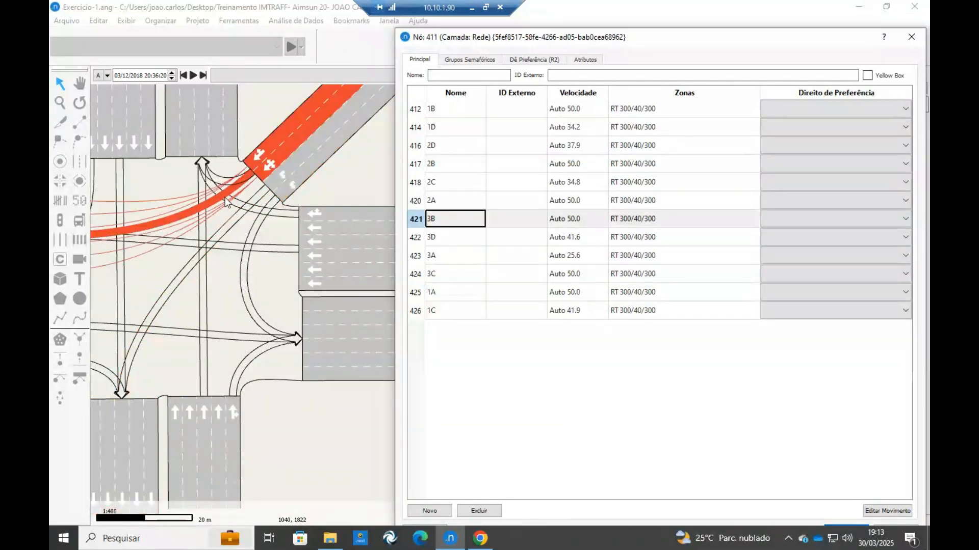
scroll(225, 197, down, 3)
scroll(286, 183, up, 2)
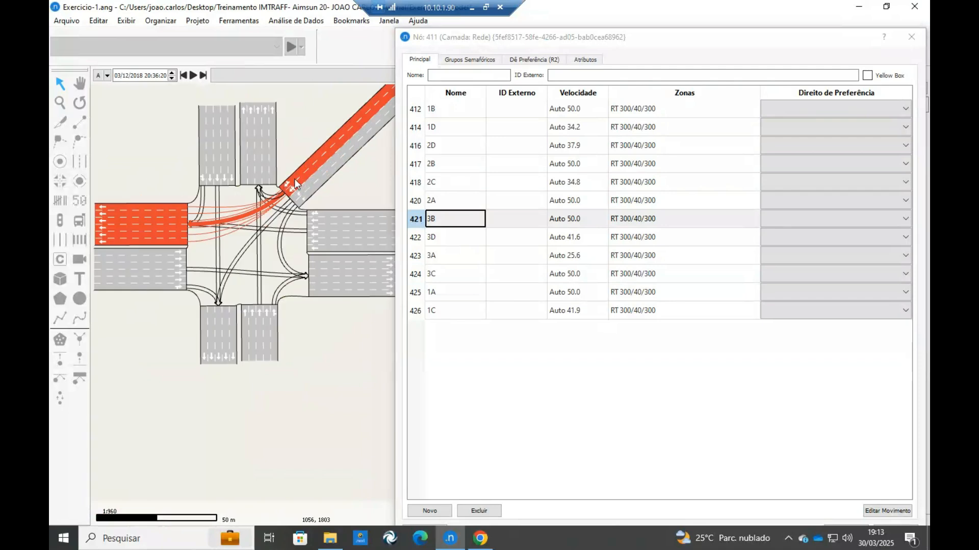
scroll(294, 178, up, 1)
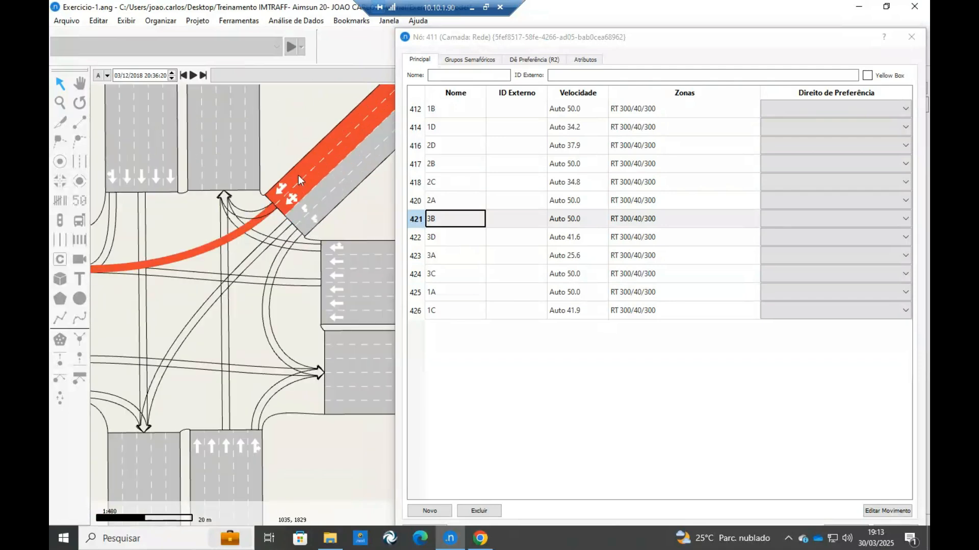
scroll(311, 171, down, 1)
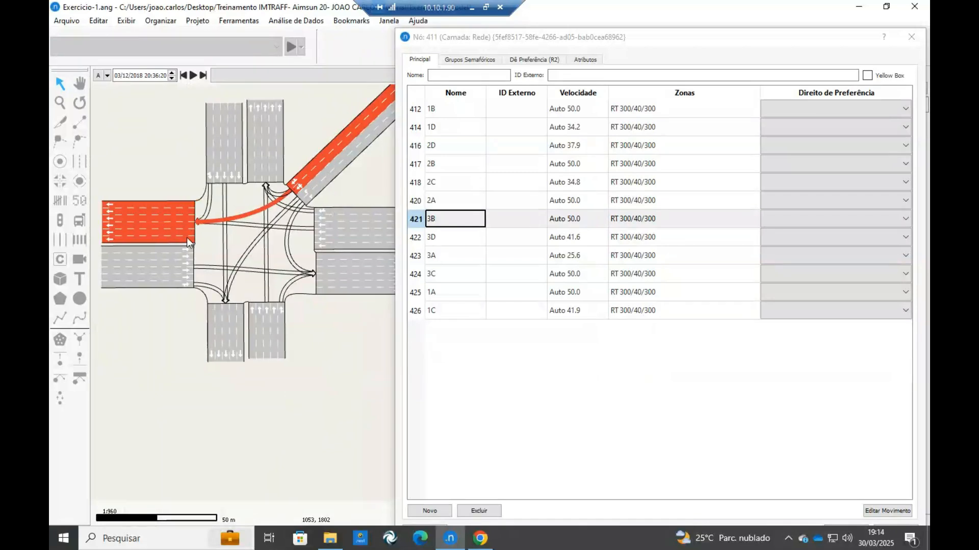
Restrict movement 3A to the single Rua Tulipa lane nearest the northern exit.
scroll(276, 191, up, 3)
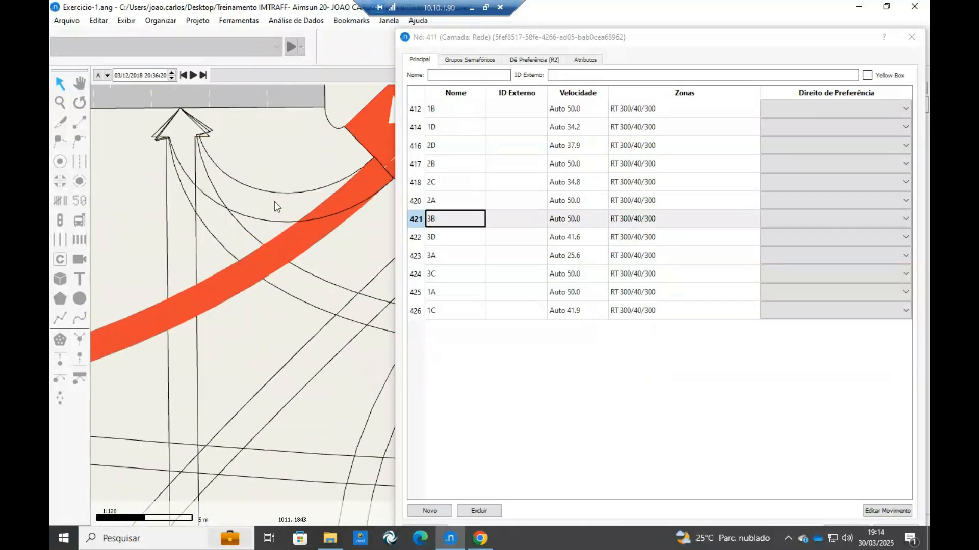
click(274, 202)
scroll(274, 201, down, 2)
scroll(276, 191, up, 2)
click(276, 175)
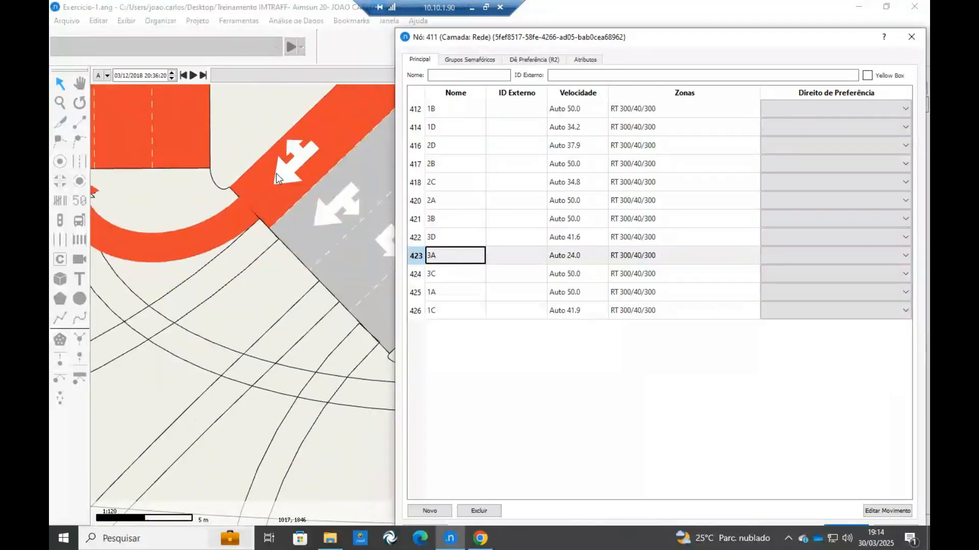
Try movement 3A with two and with all four Rua Tulipa lanes, and return it to the single lane nearest the northern exit.
scroll(276, 175, down, 2)
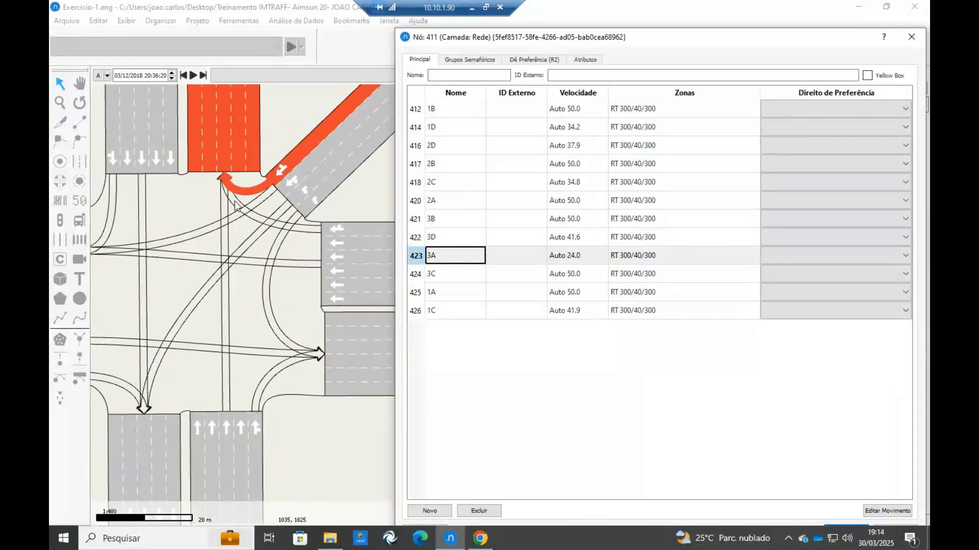
scroll(219, 91, down, 2)
scroll(322, 237, up, 2)
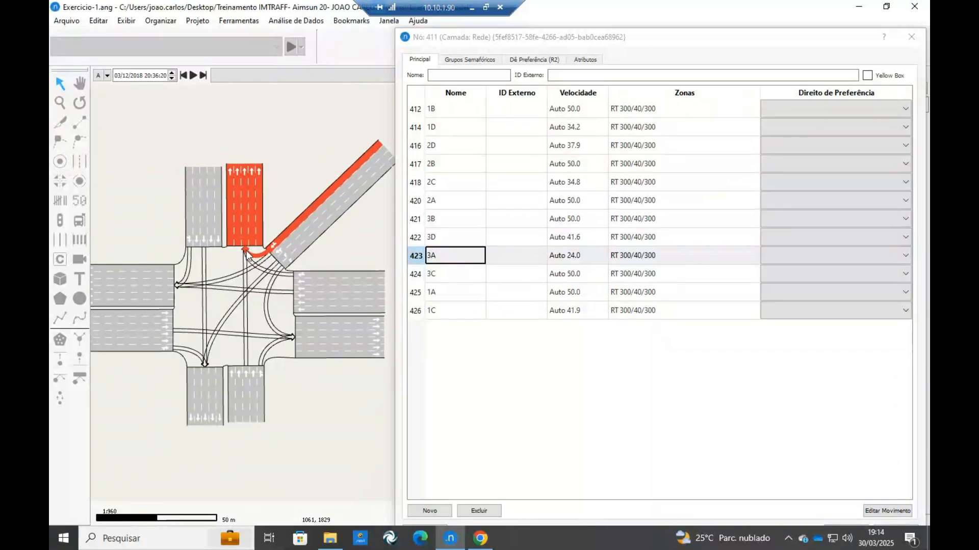
click(314, 239)
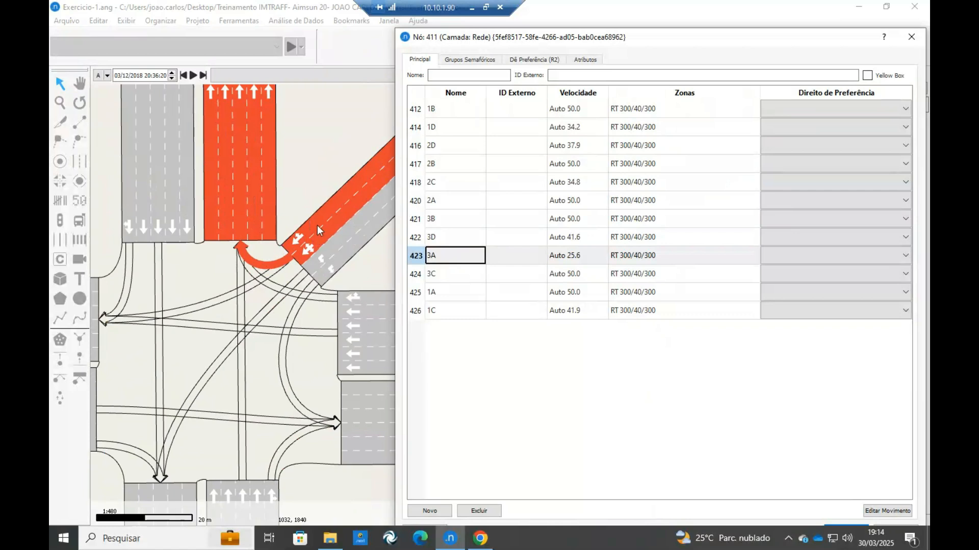
click(317, 227)
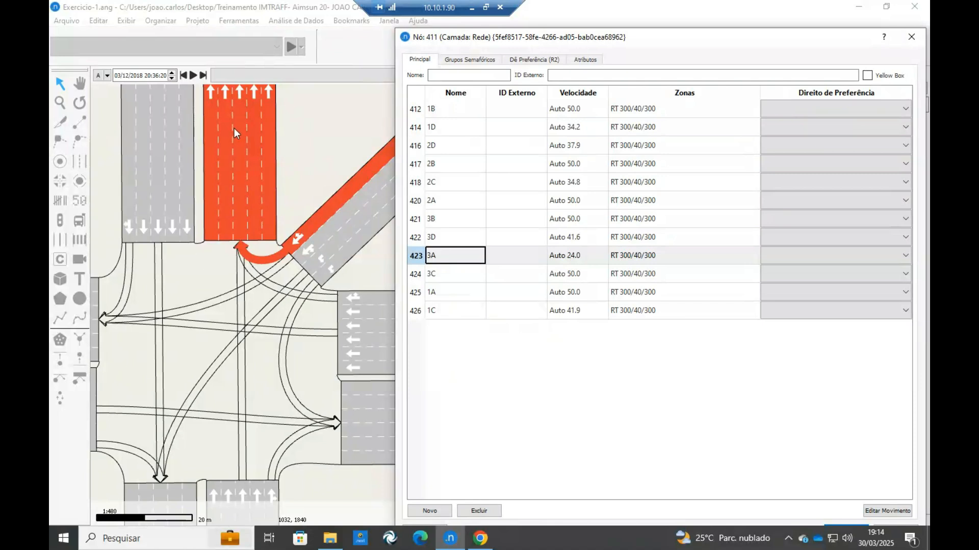
click(318, 256)
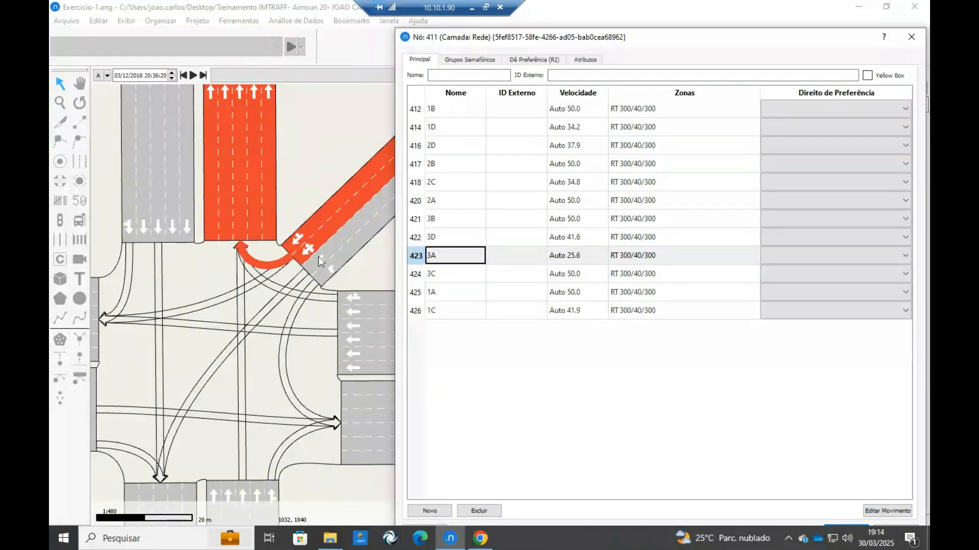
click(326, 269)
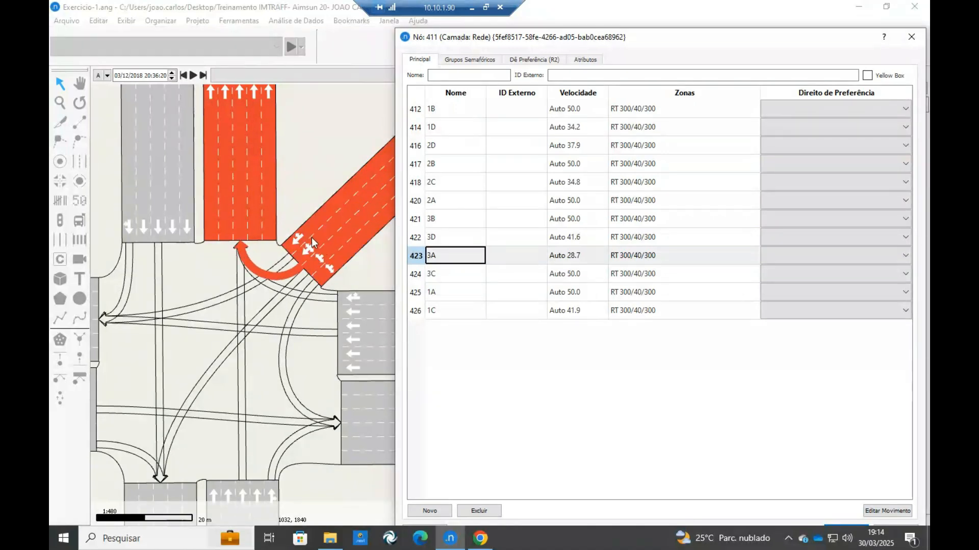
click(317, 219)
Extend movement 2C, the northern approach's right turn, to the approach's two kerbside lanes.
drag(255, 283, 285, 218)
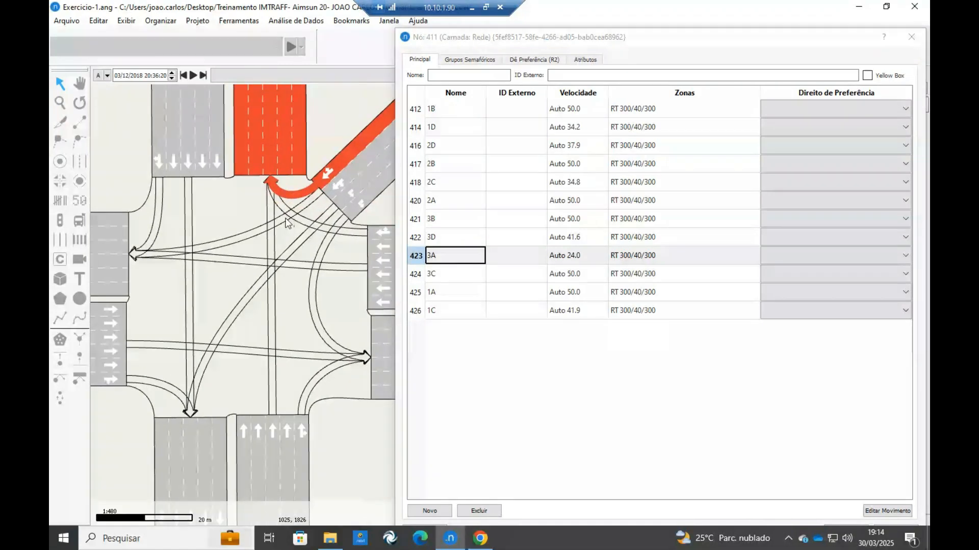
drag(162, 213, 205, 238)
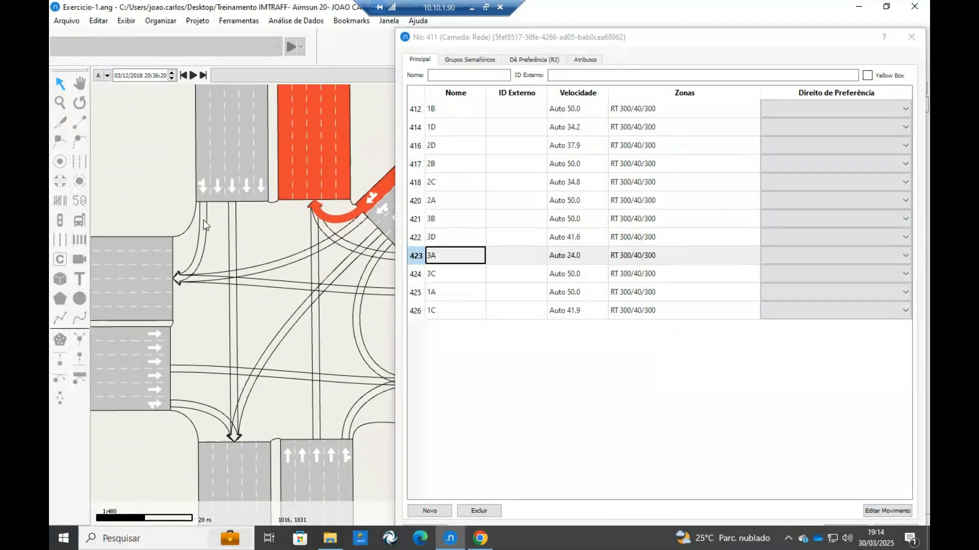
click(204, 219)
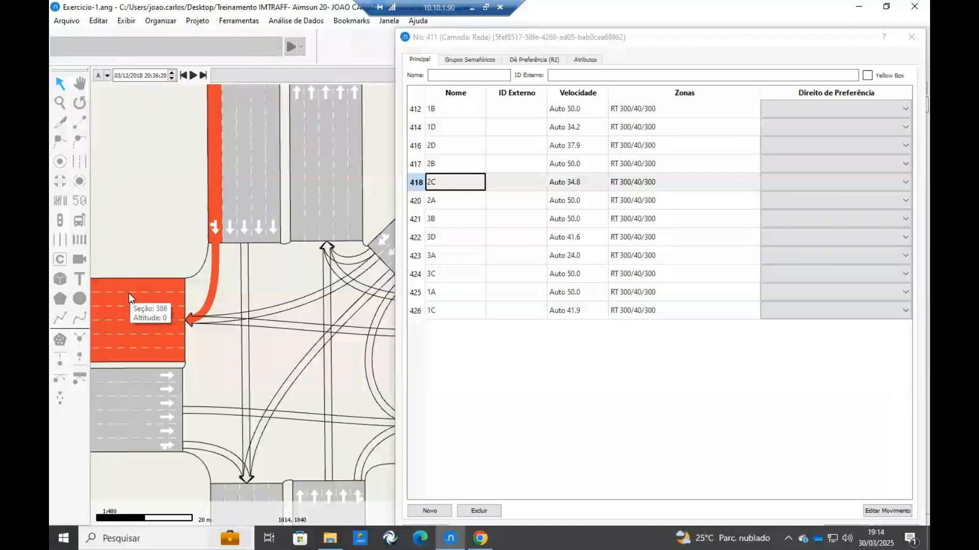
click(232, 222)
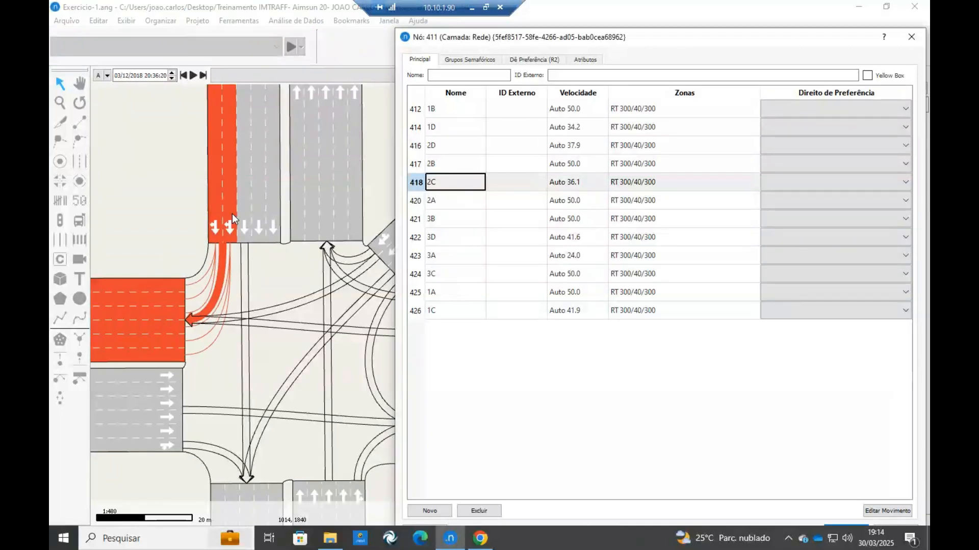
Extend the right turns 1D from the western approach and 2D from the southern approach to the two kerbside lanes each.
key(Down)
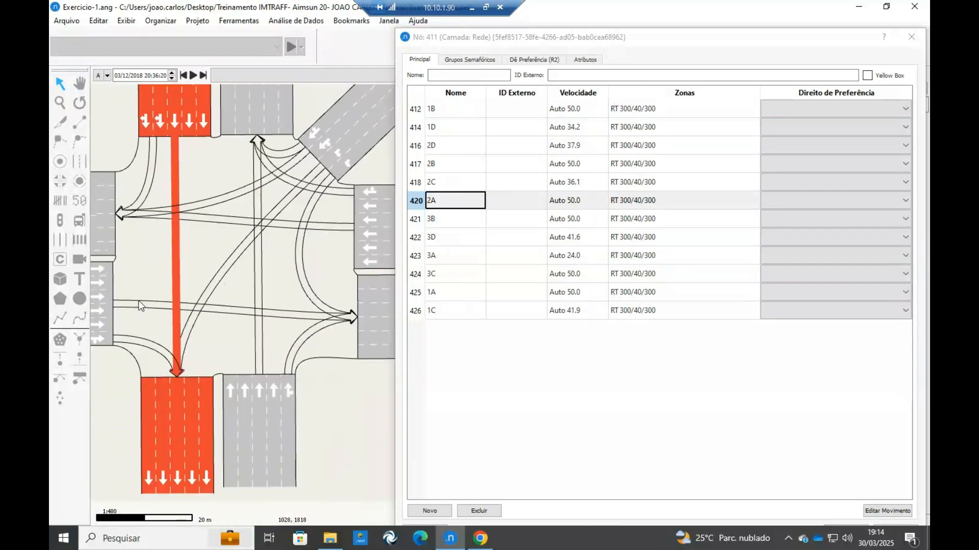
click(140, 303)
scroll(168, 302, down, 3)
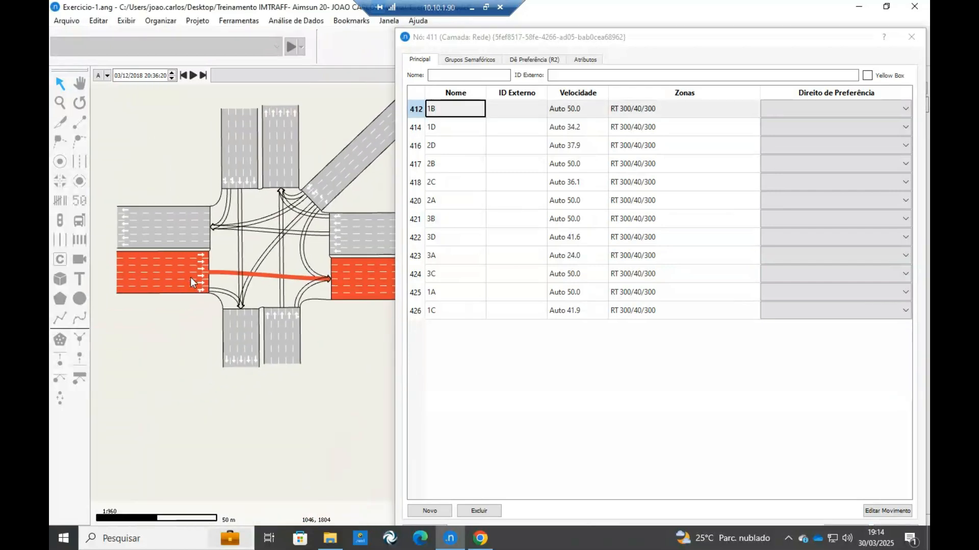
click(228, 298)
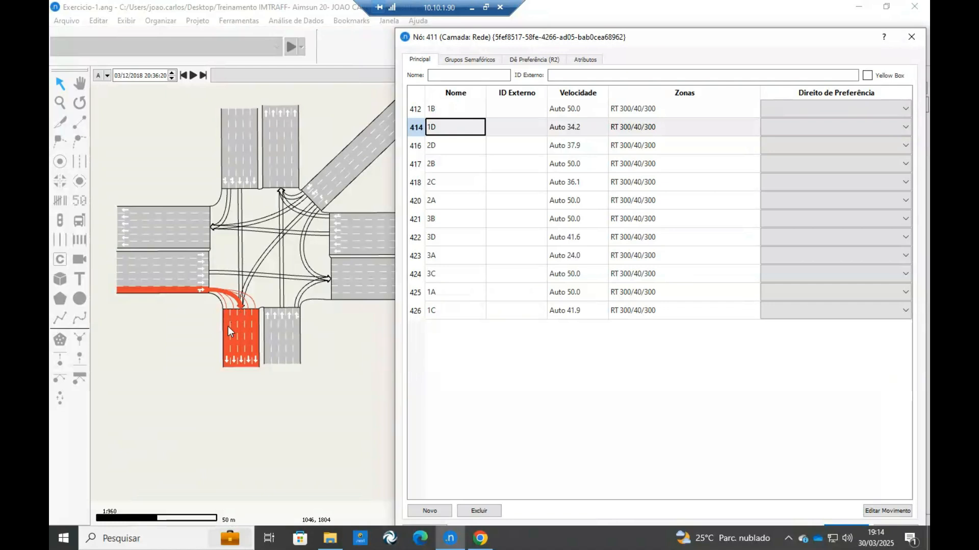
scroll(209, 306, up, 4)
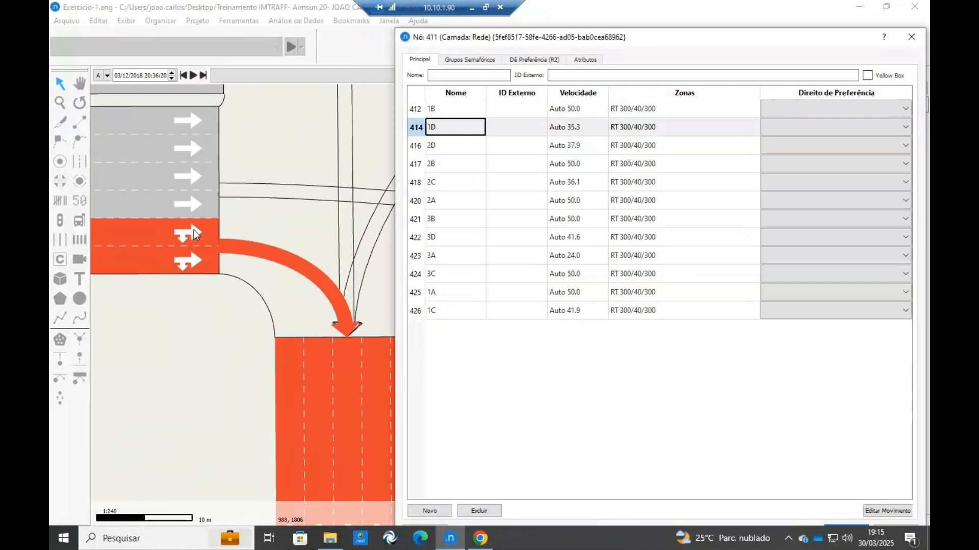
scroll(192, 228, down, 4)
click(271, 262)
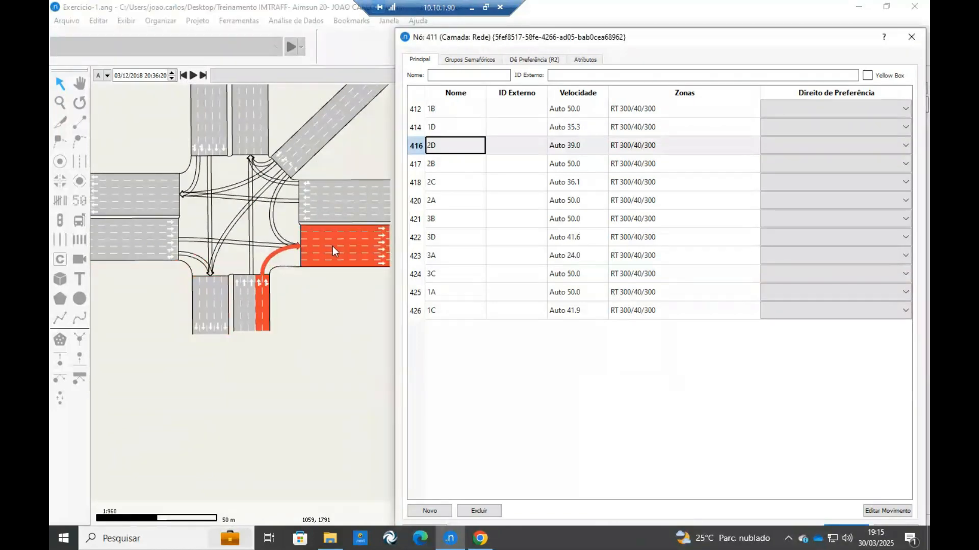
Check the lanes of movement 2B from the southern approach and open node 411's signal groups.
click(250, 250)
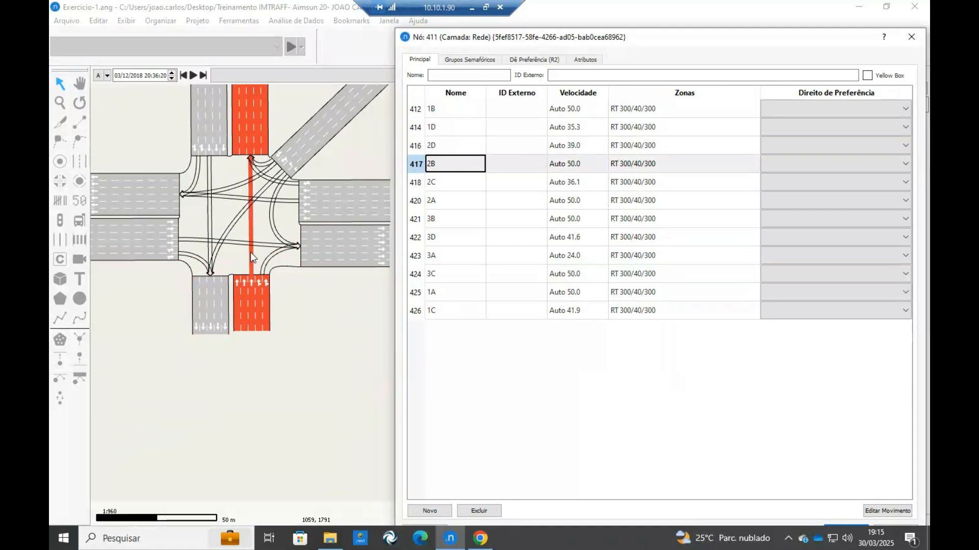
drag(191, 325, 226, 380)
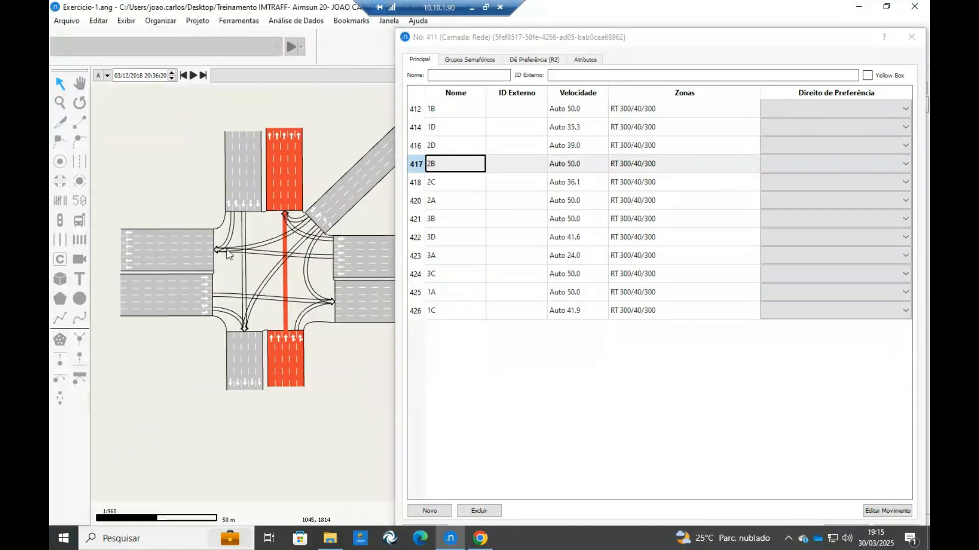
click(459, 61)
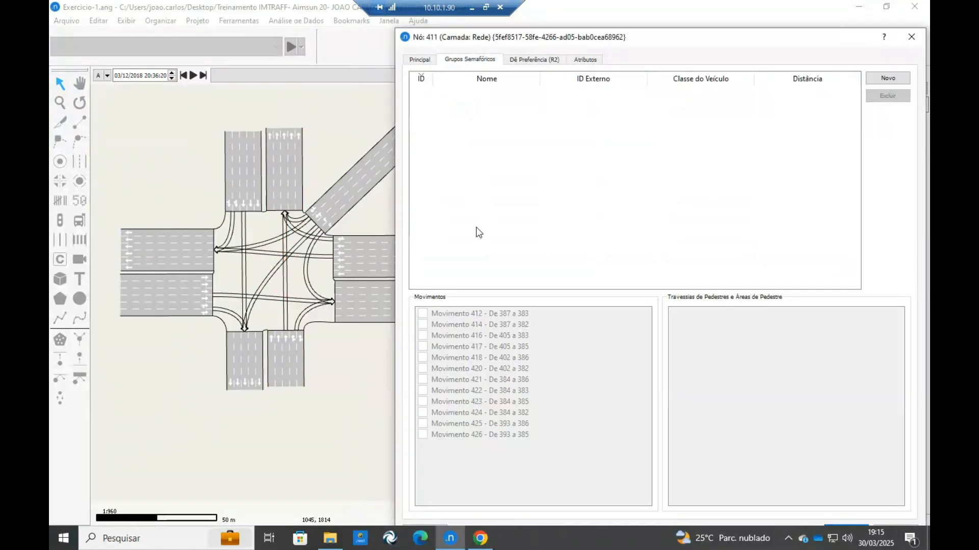
Switch to the Canva Exercicio 1 page and handwrite S1, S2 and S3 in red beneath the three movement diagrams.
click(480, 538)
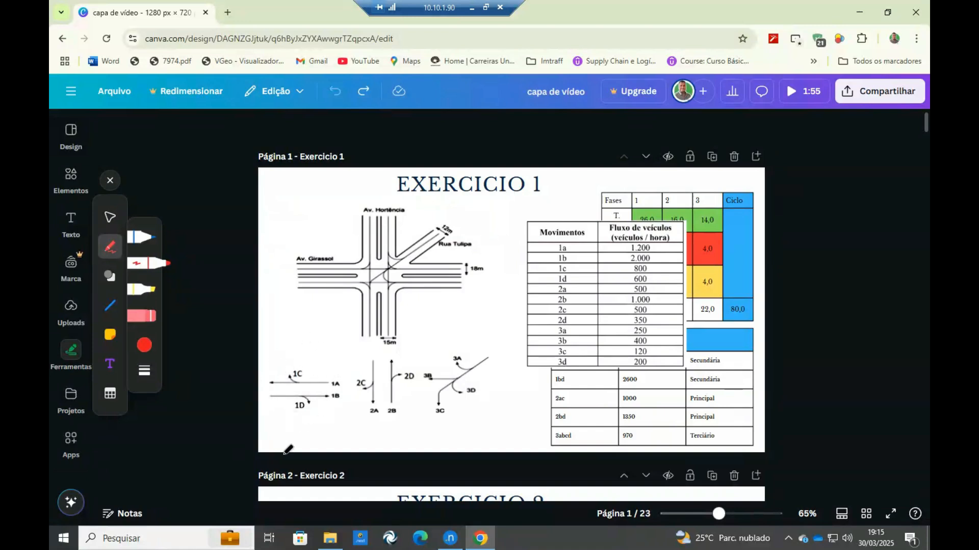
mouse_move(294, 419)
mouse_down()
mouse_move(285, 430)
mouse_move(326, 439)
mouse_up()
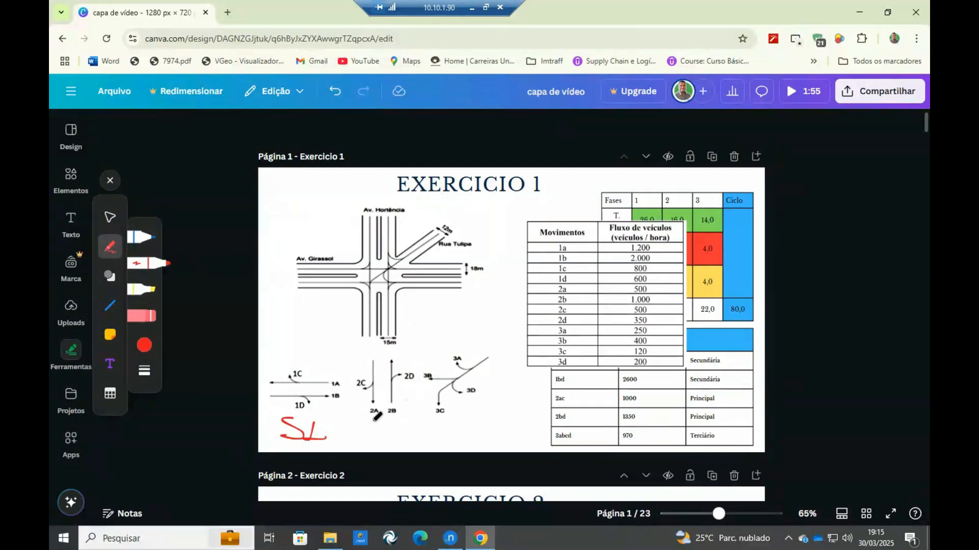
mouse_move(381, 425)
mouse_down()
mouse_move(361, 439)
mouse_move(407, 443)
mouse_move(462, 429)
mouse_move(449, 445)
mouse_up()
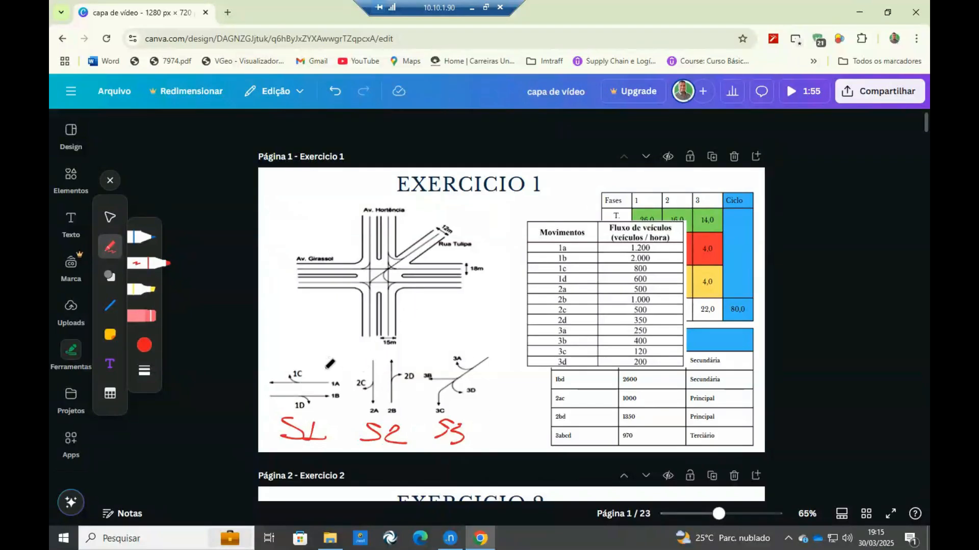
mouse_move(444, 308)
mouse_down()
mouse_move(439, 328)
mouse_move(451, 308)
mouse_move(468, 322)
mouse_up()
drag(457, 324, 478, 324)
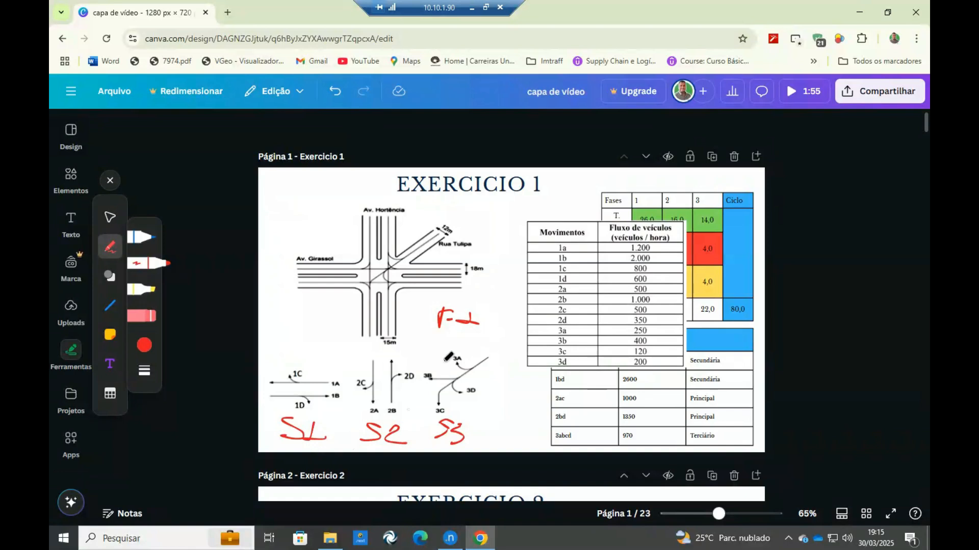
drag(329, 414, 353, 392)
drag(469, 390, 443, 425)
key(ctrl+z)
key(ctrl+z)
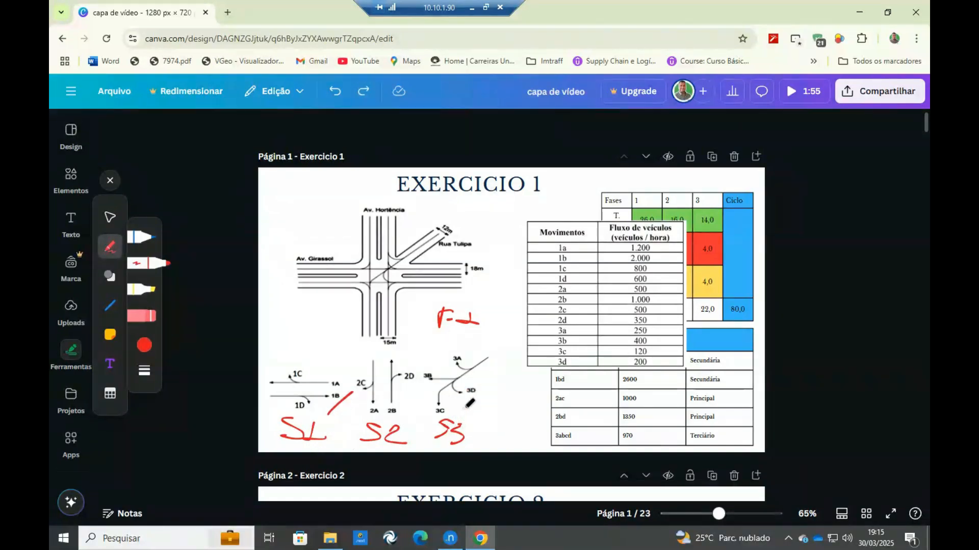
key(ctrl+z)
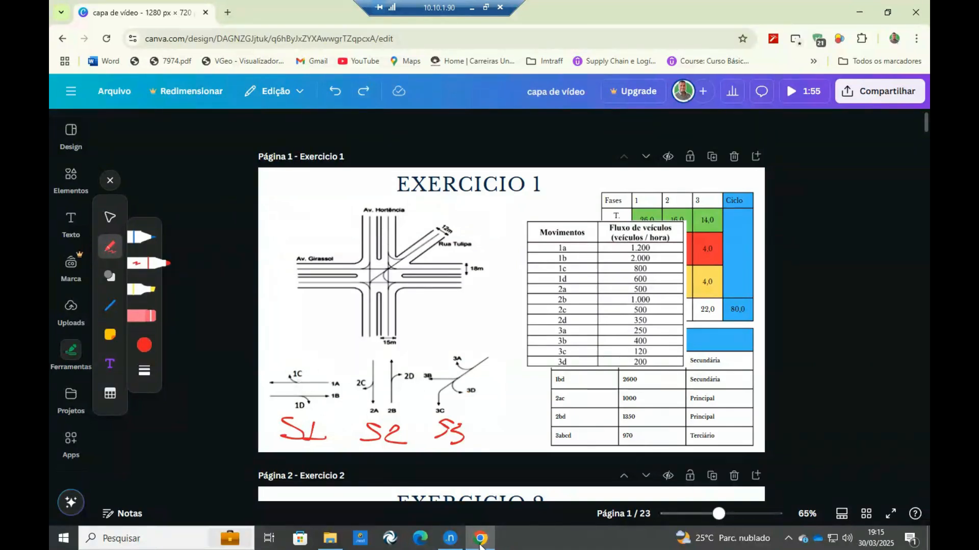
Switch back to Aimsun and add three signal groups to node 411.
click(450, 538)
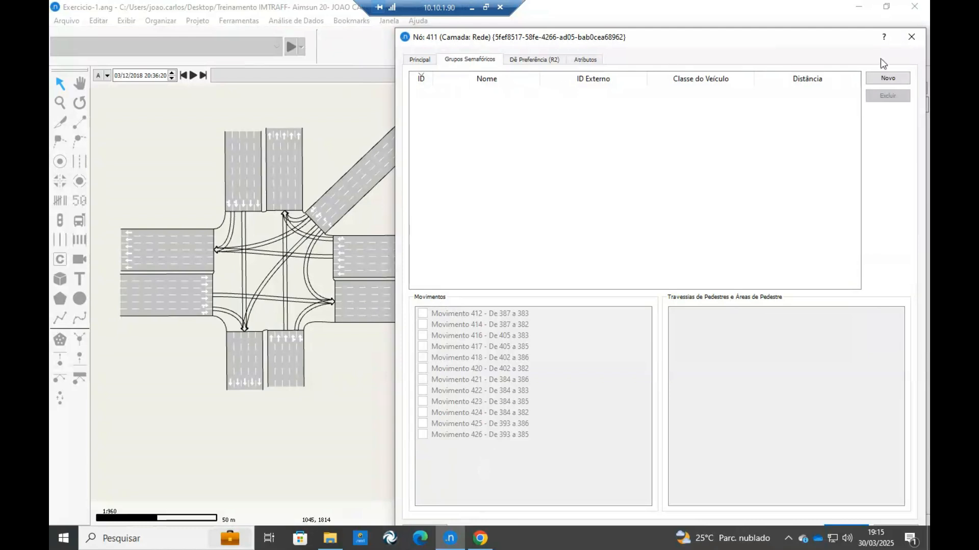
click(892, 78)
click(892, 78)
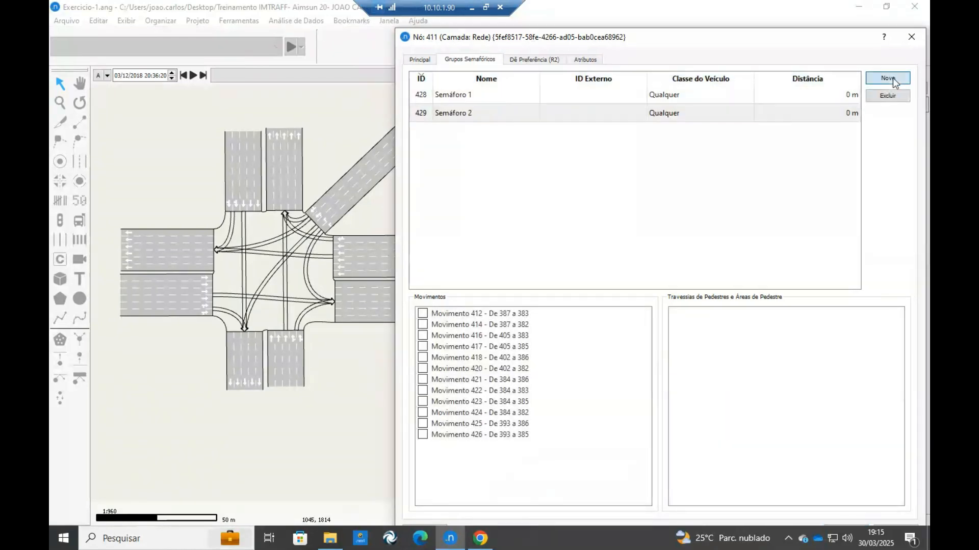
click(892, 79)
Highlight several movements of the first signal group on the map, accept the node changes and reopen node 411.
click(481, 95)
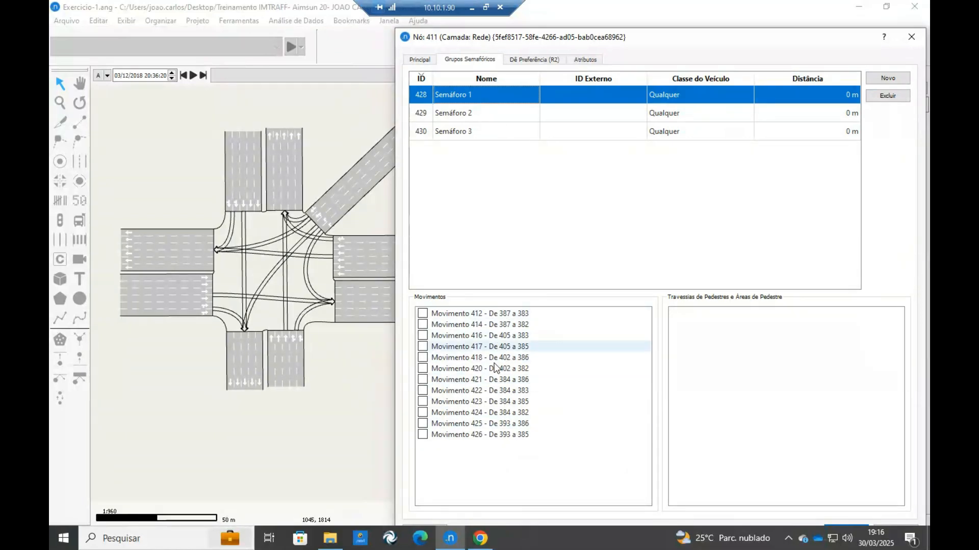
drag(815, 39, 758, 24)
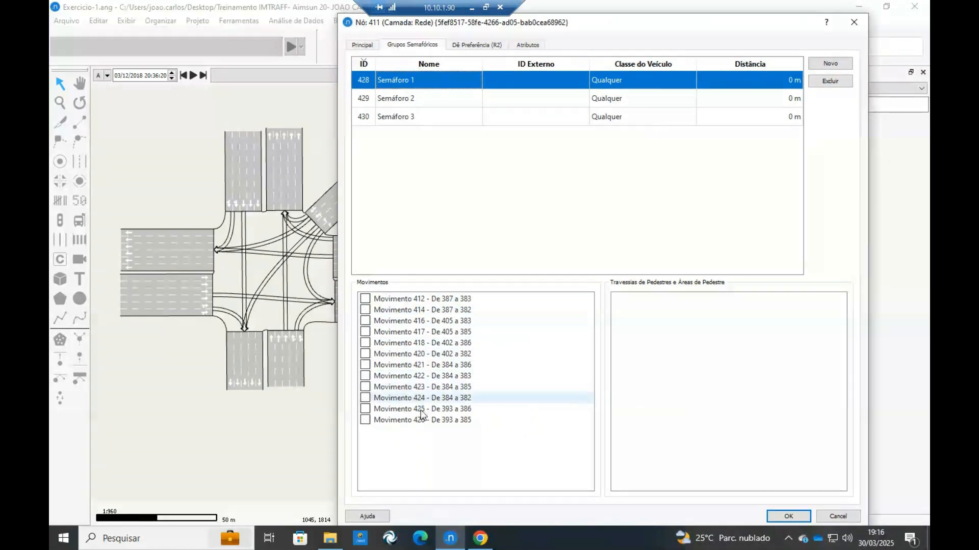
click(408, 301)
click(409, 311)
click(407, 321)
click(407, 332)
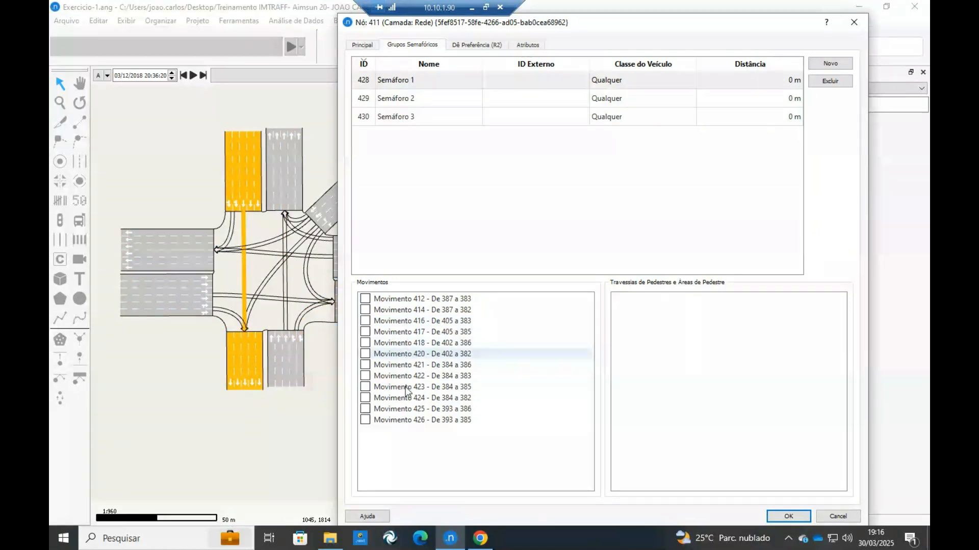
click(785, 518)
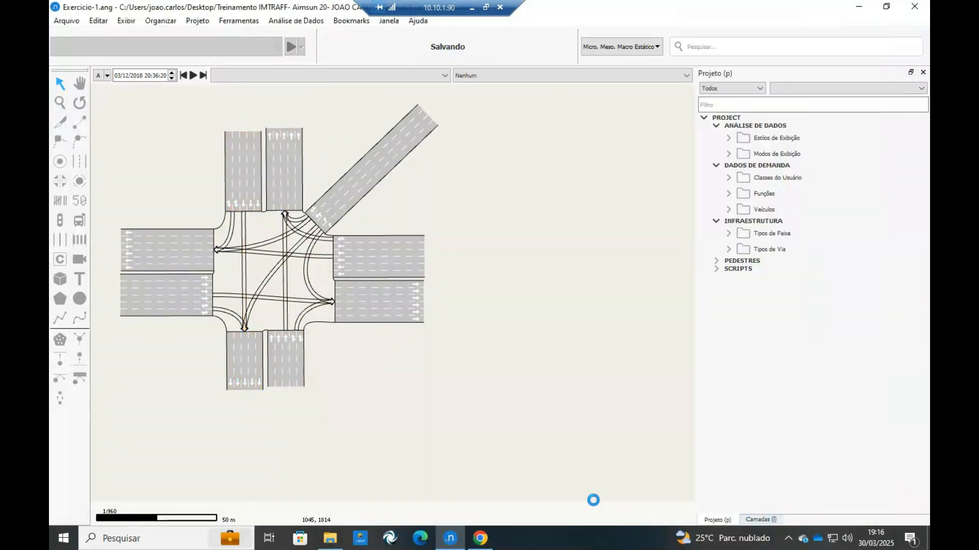
double_click(262, 225)
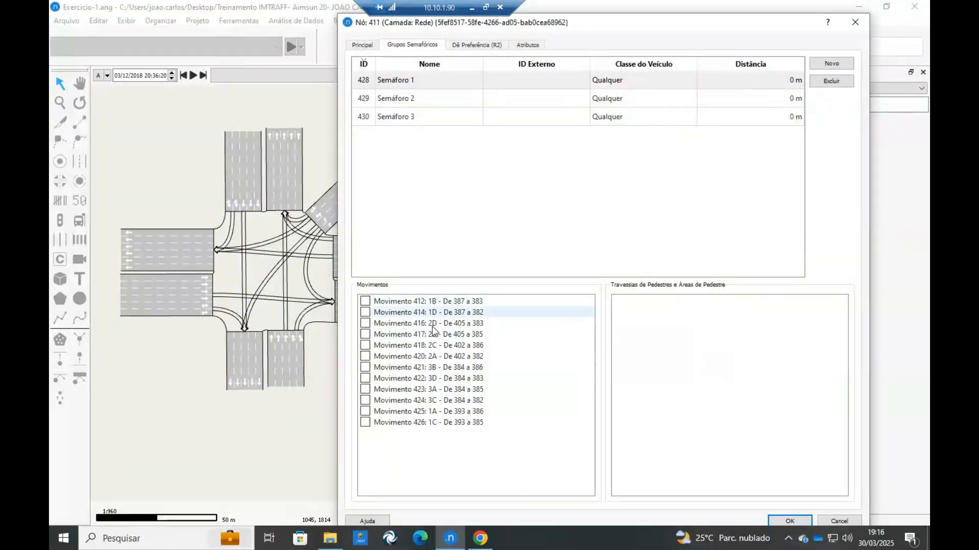
Assign movements 1A, 1B, 1C and 1D to signal group Semáforo 1.
click(433, 80)
drag(507, 18, 568, 17)
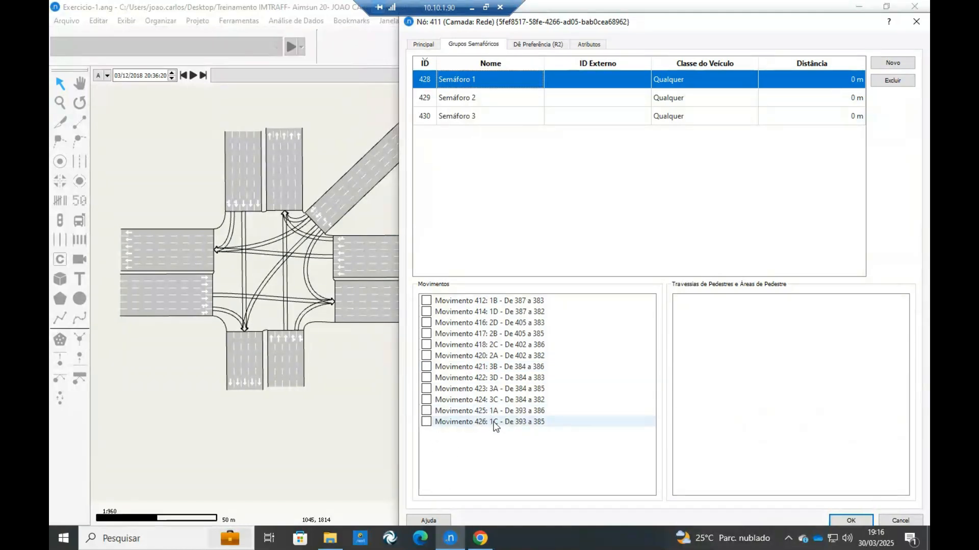
click(426, 422)
click(426, 411)
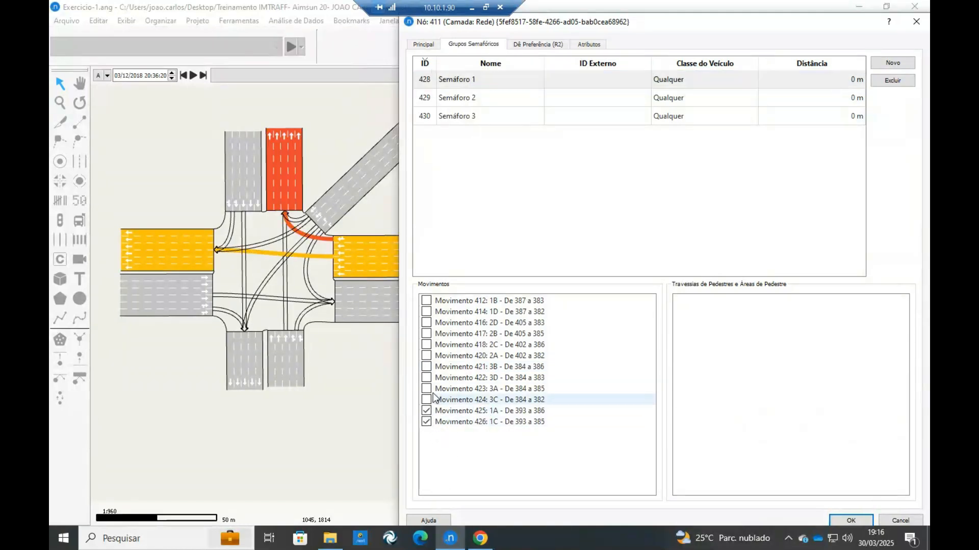
click(426, 301)
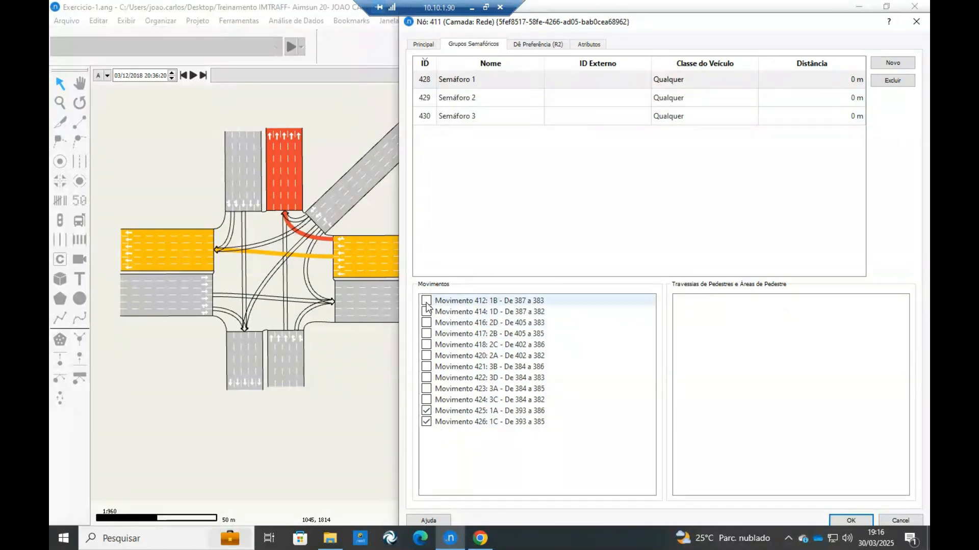
click(426, 312)
Assign movements 2A, 2B, 2C and 2D to signal group Semáforo 2.
click(522, 99)
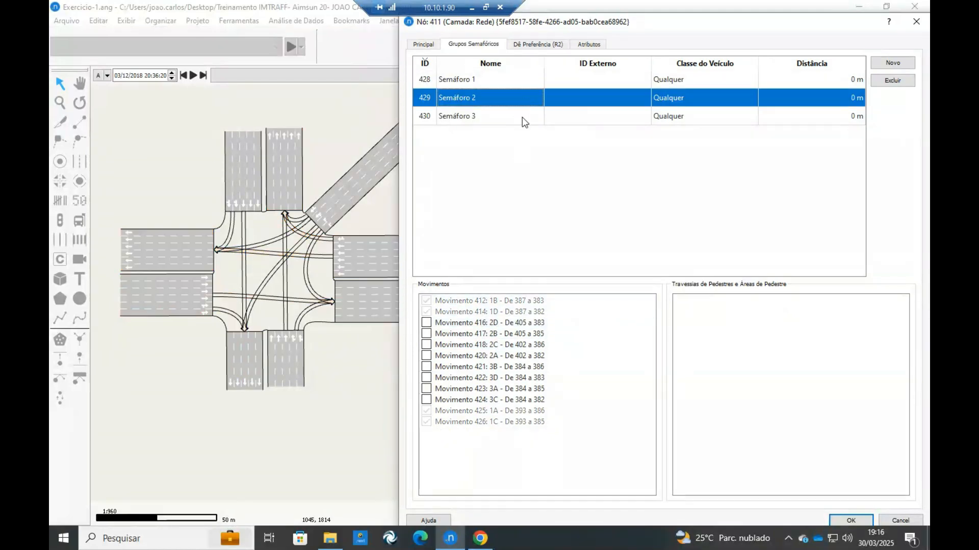
click(426, 322)
click(427, 333)
click(426, 344)
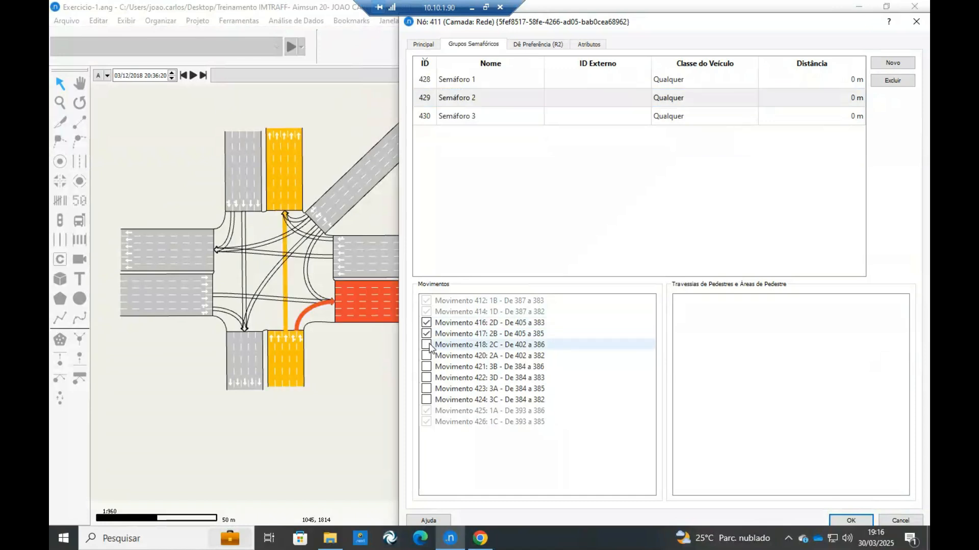
click(426, 356)
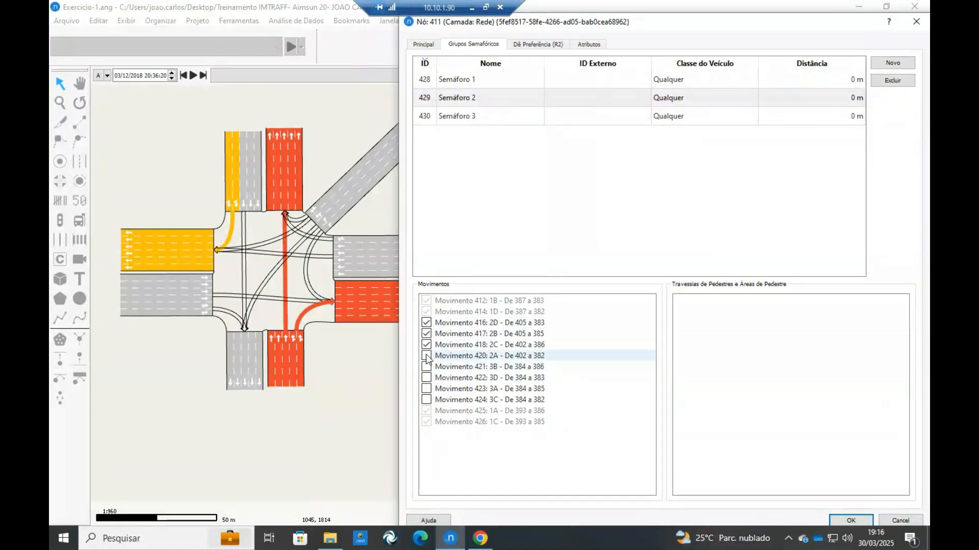
click(426, 344)
Assign movements 3A, 3B, 3C and 3D to signal group Semáforo 3.
click(480, 116)
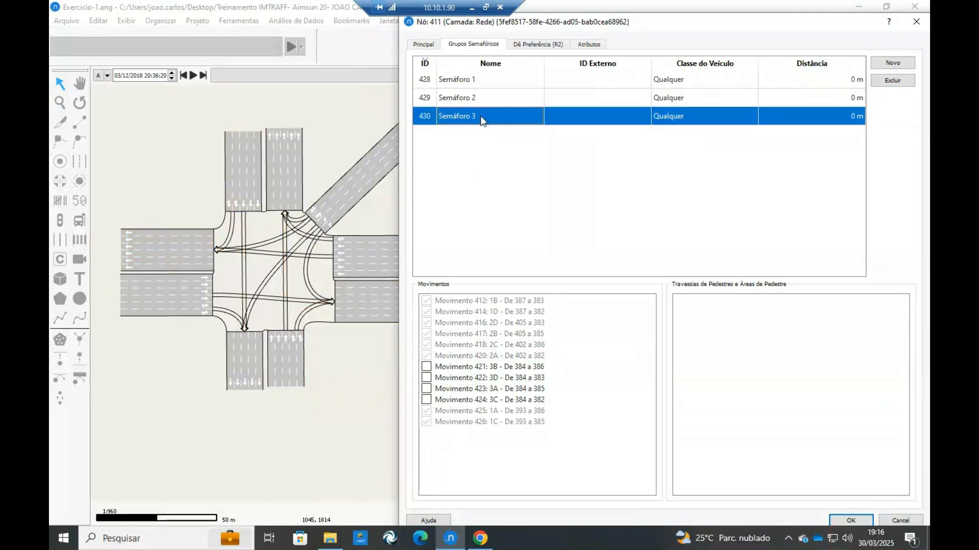
click(426, 366)
click(426, 378)
click(426, 389)
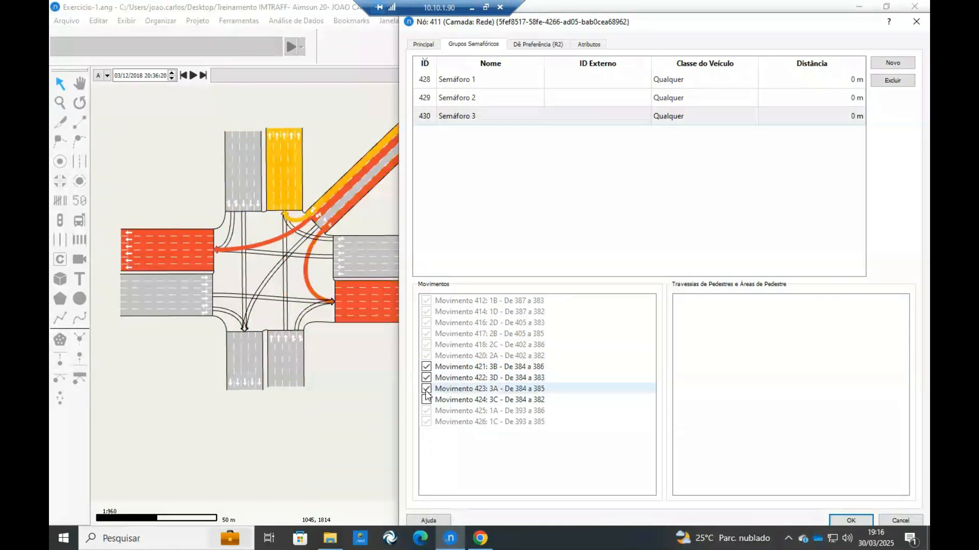
click(426, 399)
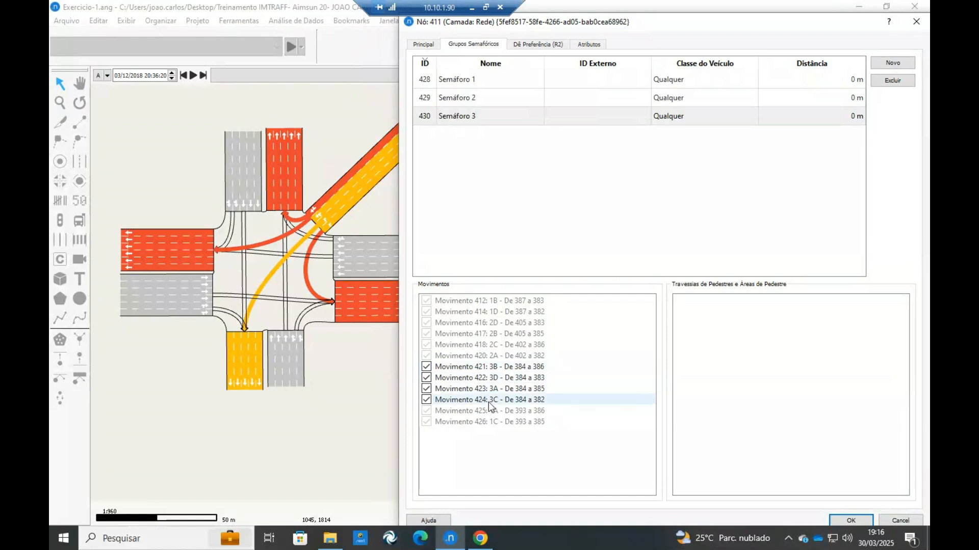
Review the movements assigned to each of the three signal groups and accept the node settings.
click(473, 95)
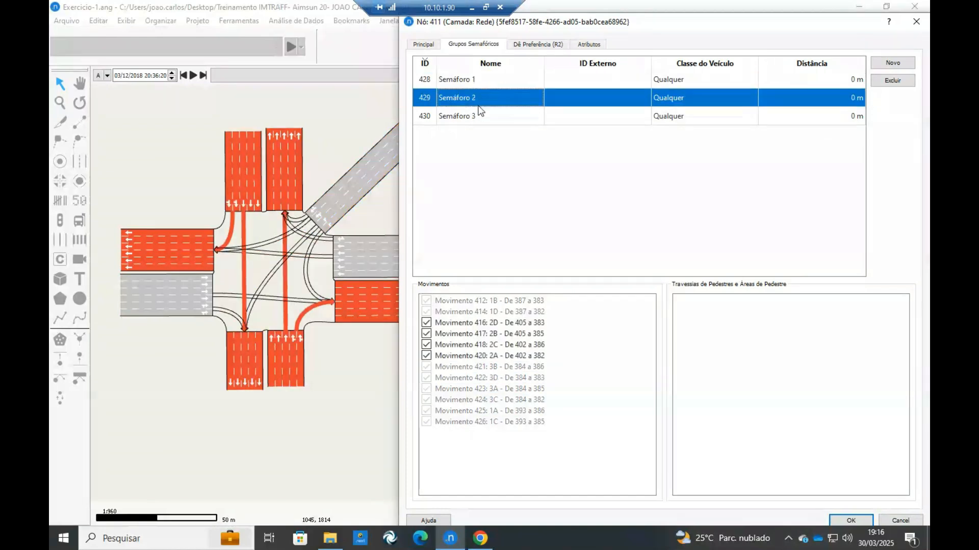
click(479, 117)
click(477, 81)
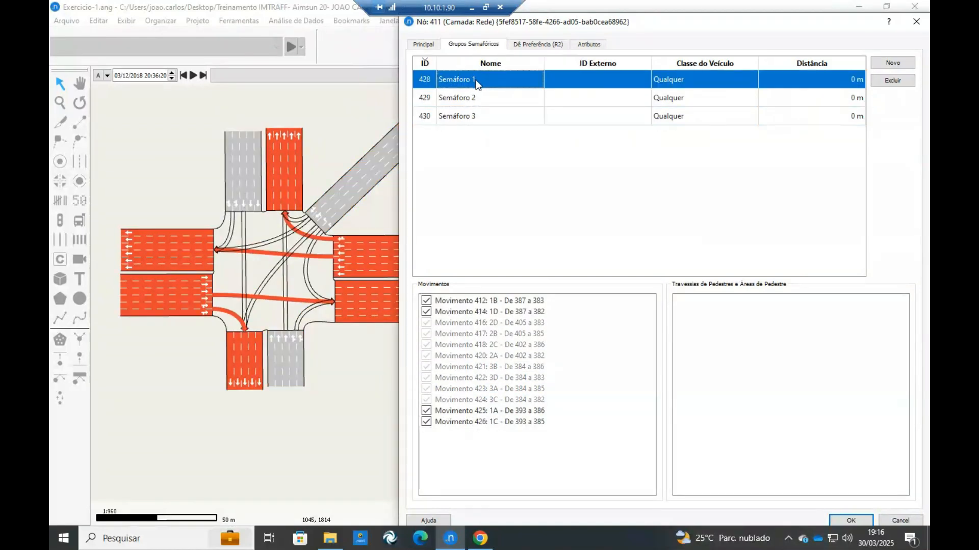
click(851, 519)
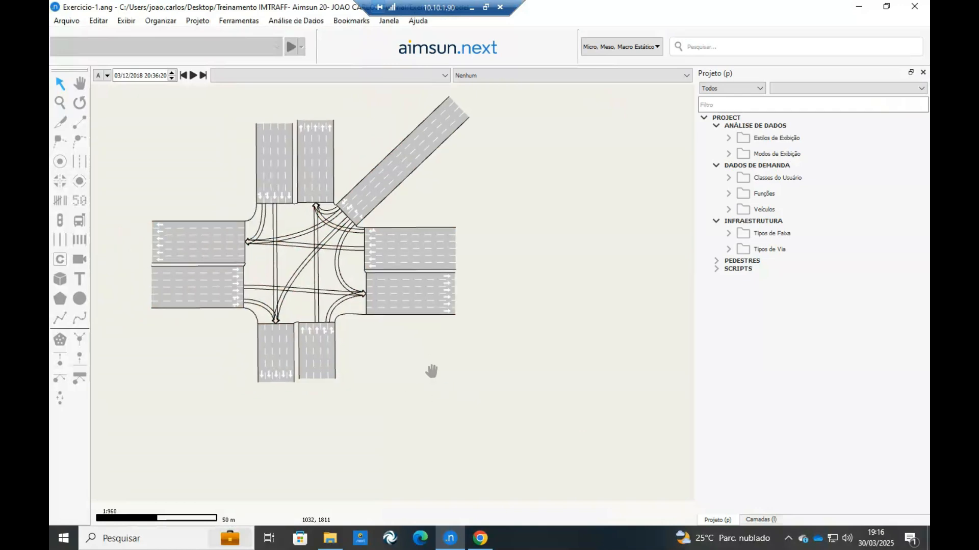
drag(432, 371, 465, 382)
drag(372, 258, 401, 297)
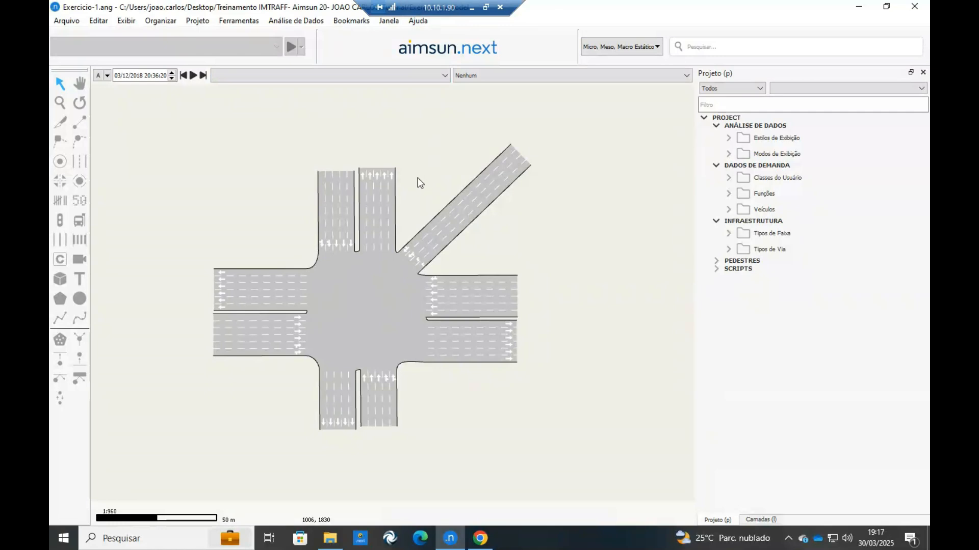
drag(231, 231, 245, 202)
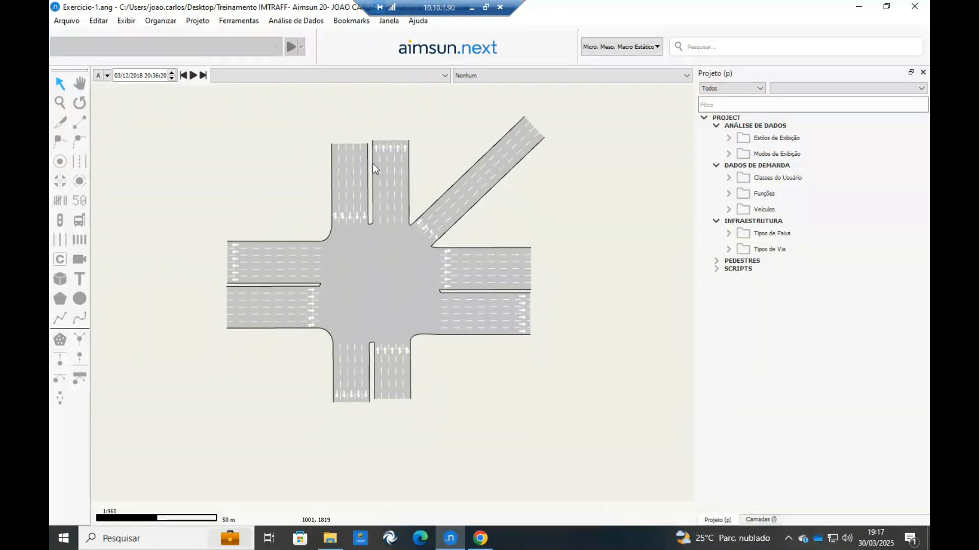
drag(358, 152, 336, 194)
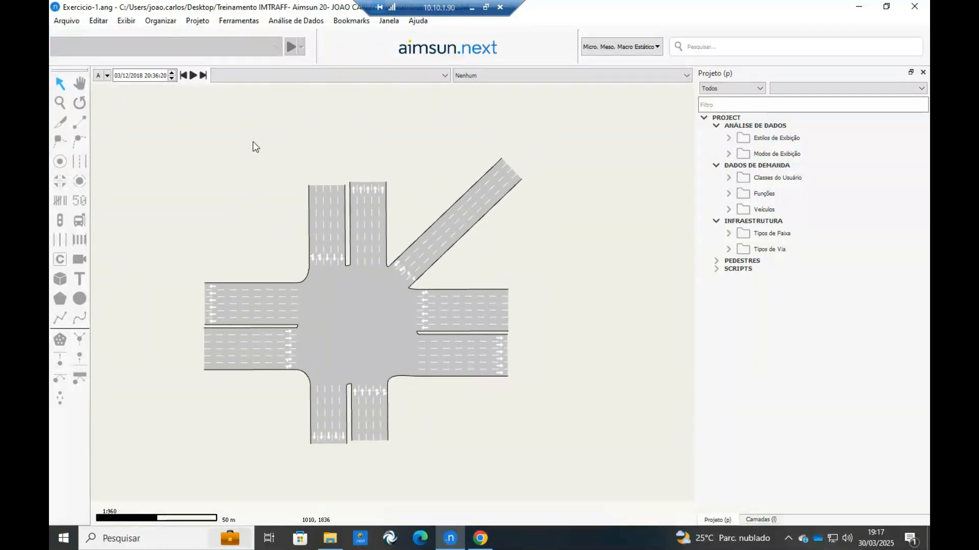
drag(382, 201, 396, 182)
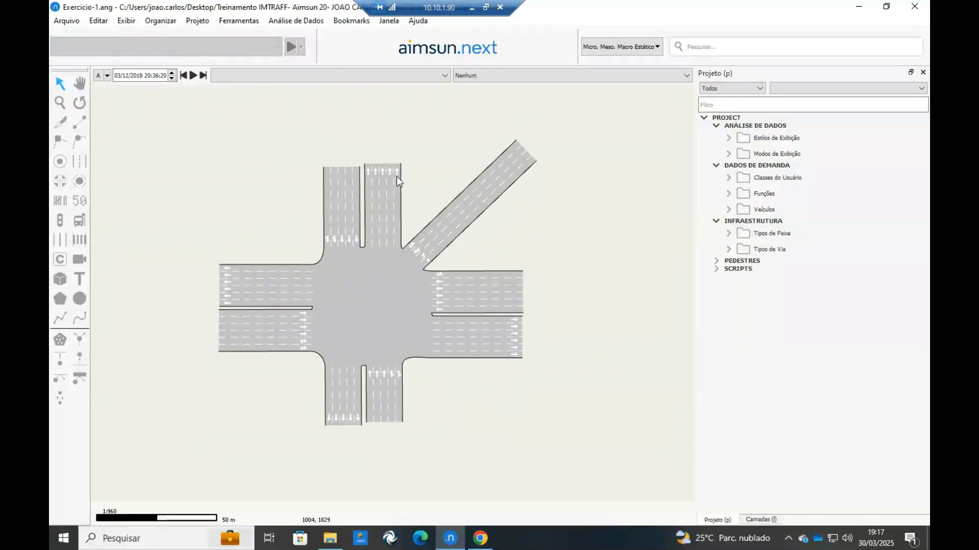
drag(377, 229, 398, 207)
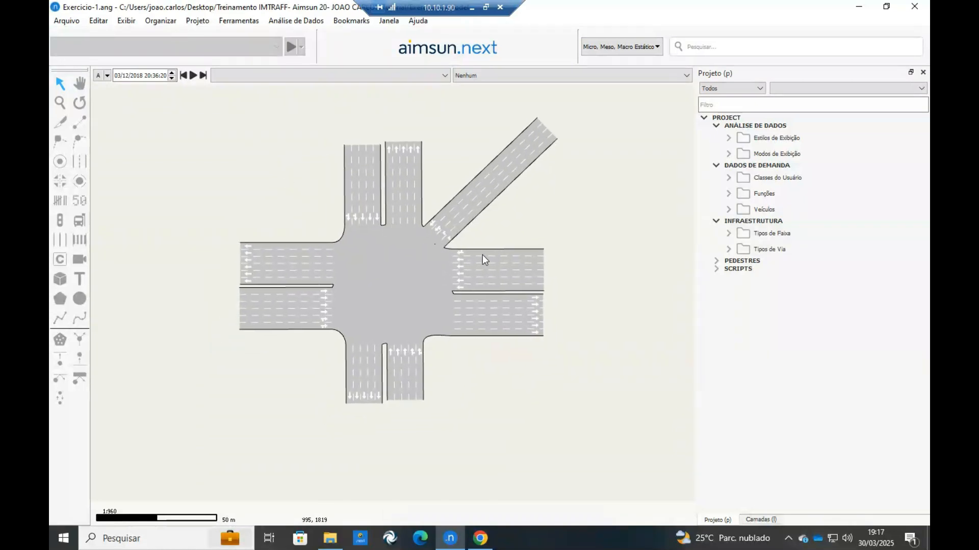
drag(483, 254, 465, 253)
drag(395, 265, 432, 257)
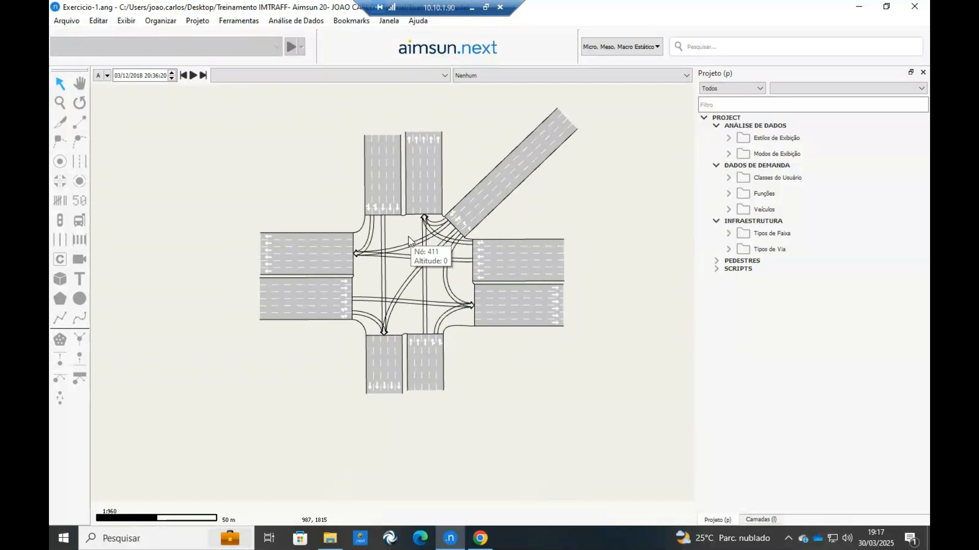
scroll(547, 231, down, 3)
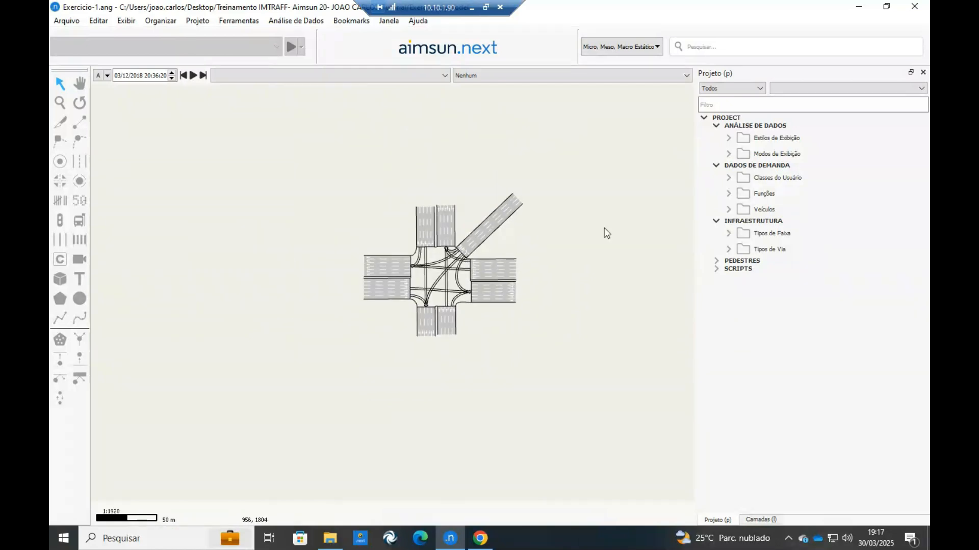
Create a new centroid configuration in the demand data and add an OD matrix to it.
scroll(366, 246, up, 3)
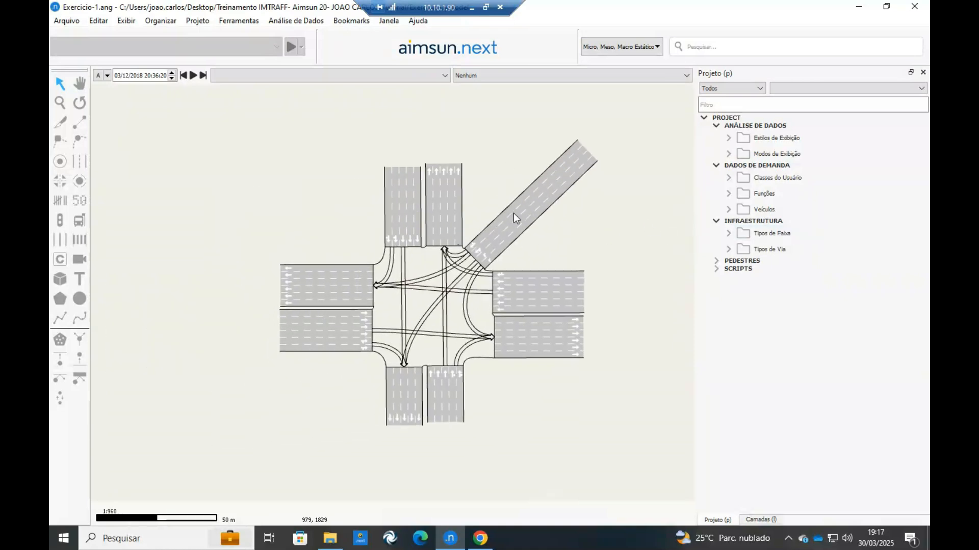
click(745, 165)
right_click(746, 165)
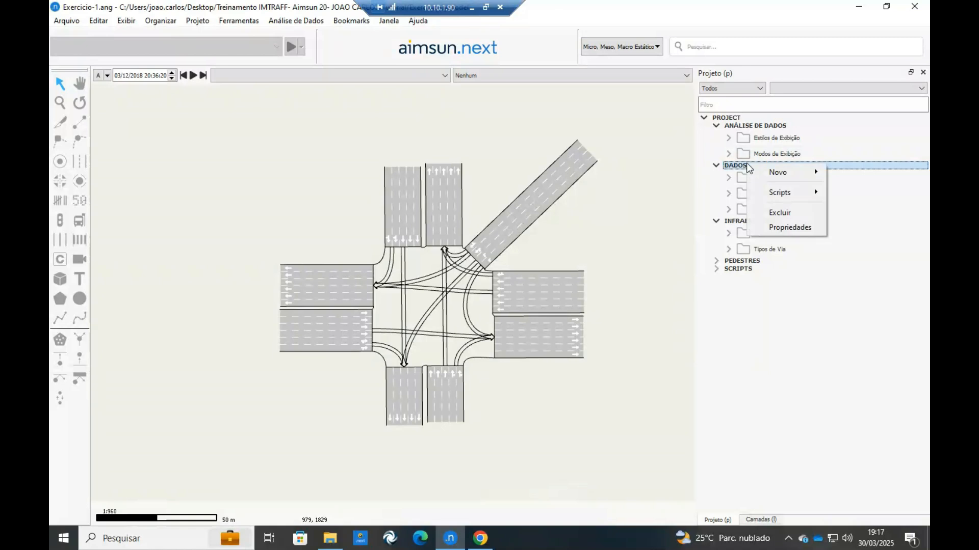
mouse_move(776, 173)
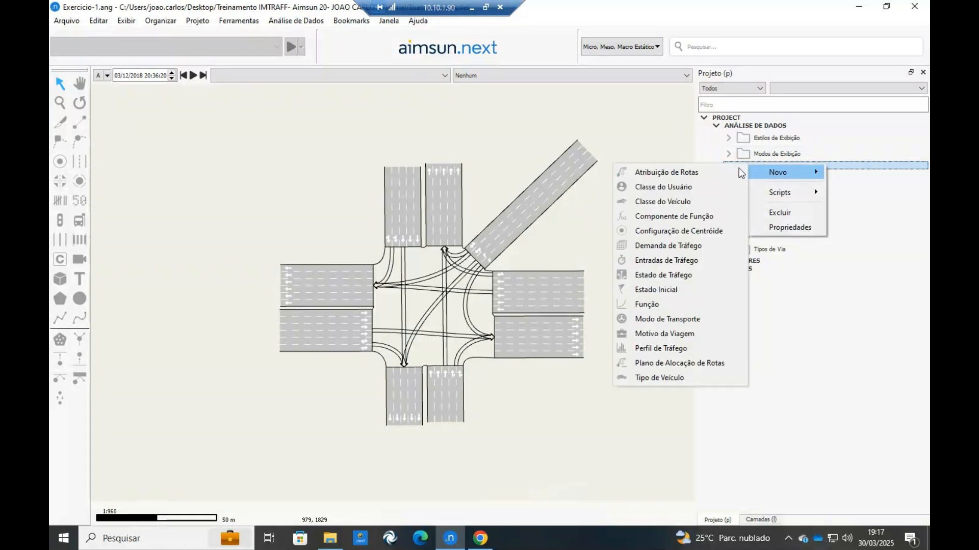
click(666, 231)
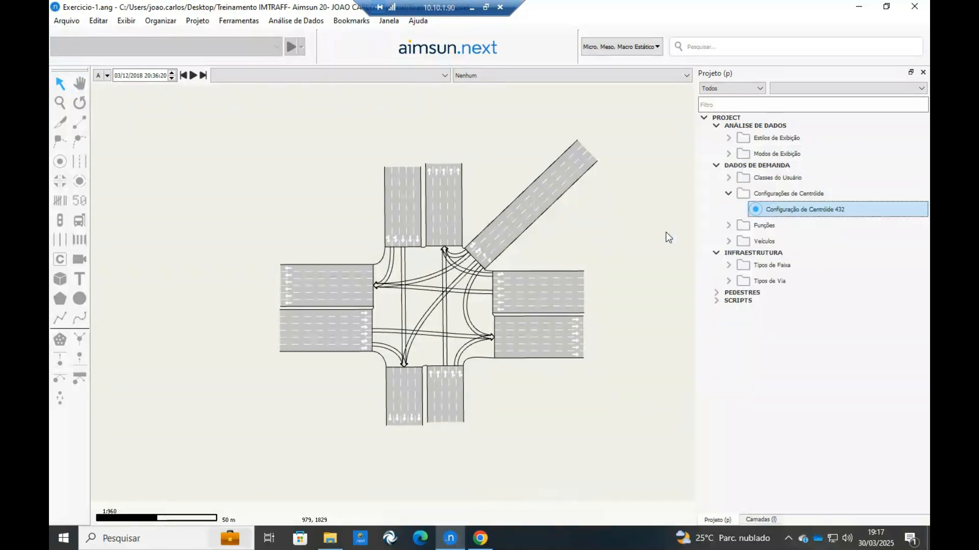
right_click(837, 210)
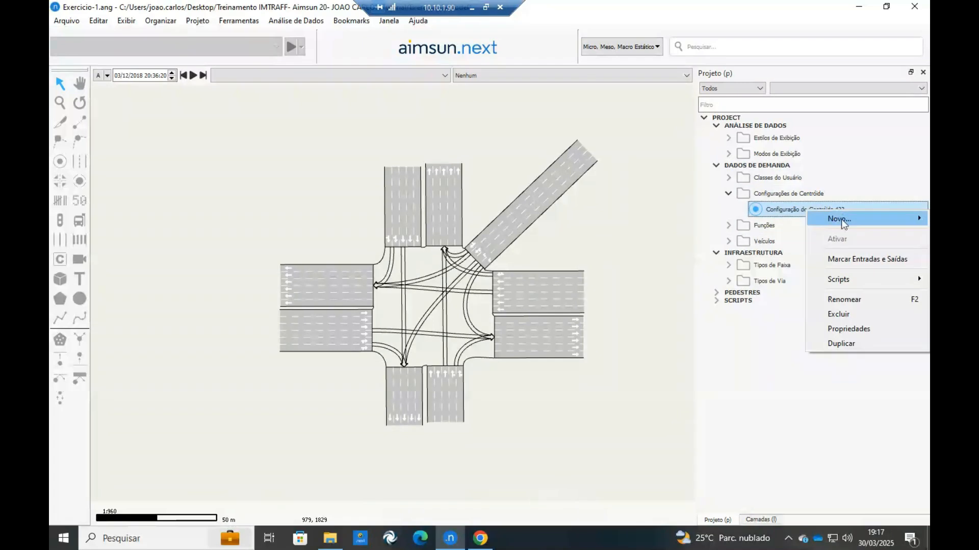
mouse_move(841, 219)
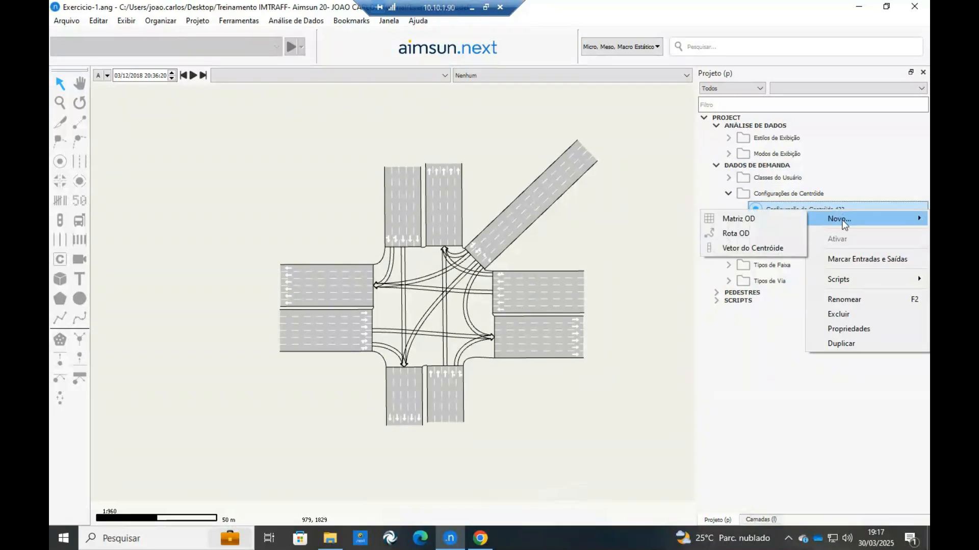
click(750, 220)
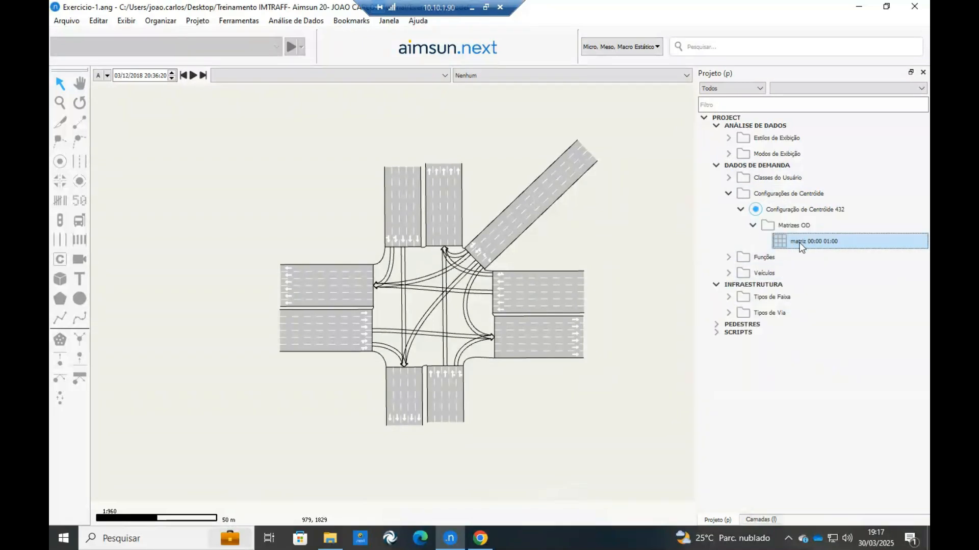
Delete the Configurações de Centróide folder together with its configuration and OD matrix.
right_click(783, 197)
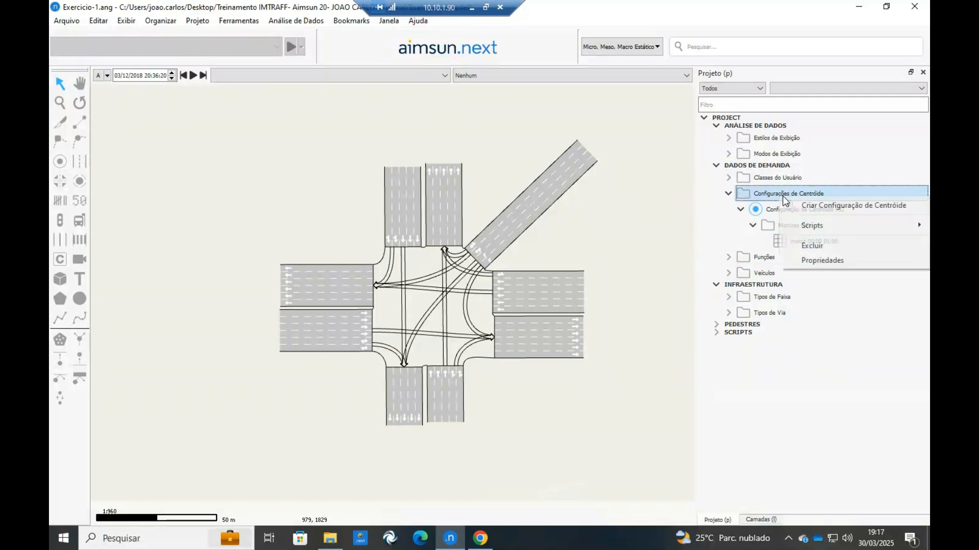
click(805, 245)
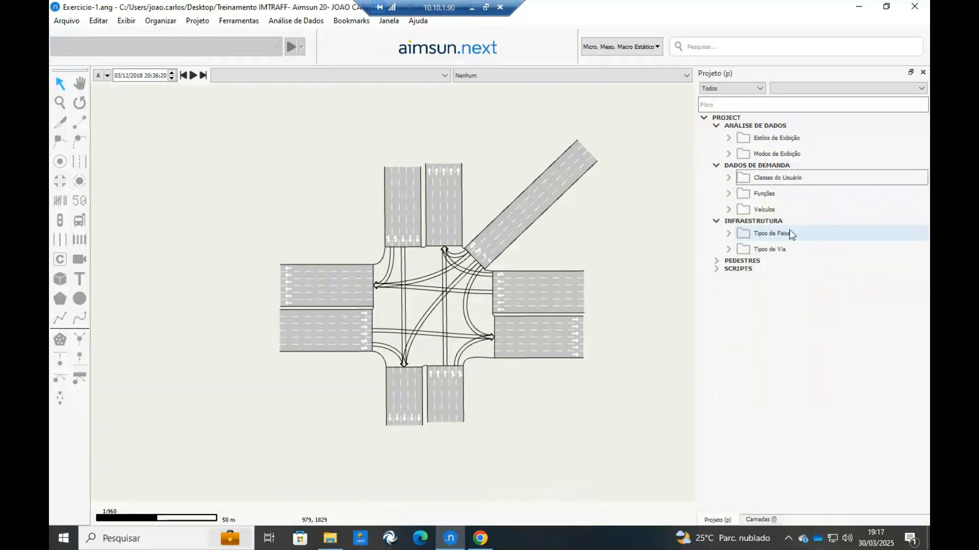
Place five centroids around the intersection, one beyond the outer end of the north, northeast, east, south and west approaches.
click(61, 161)
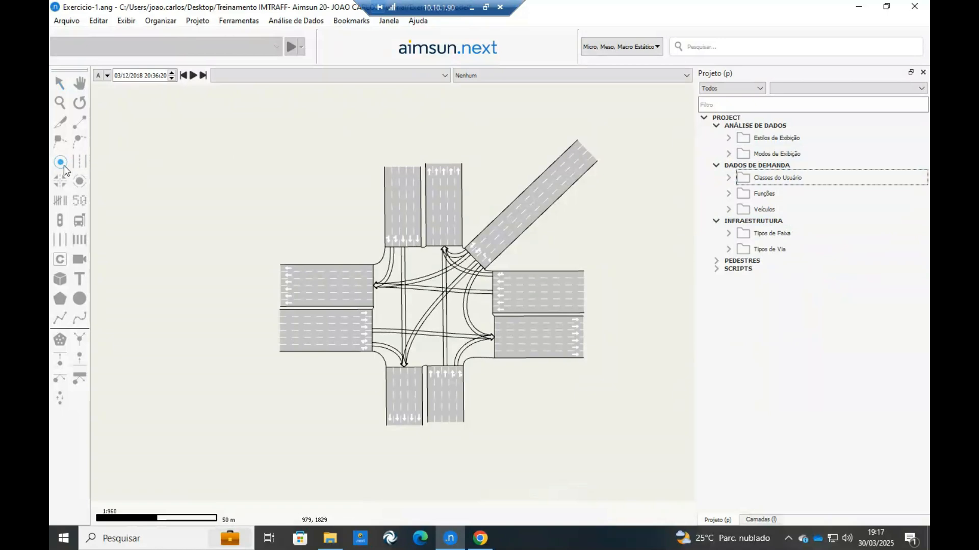
click(418, 121)
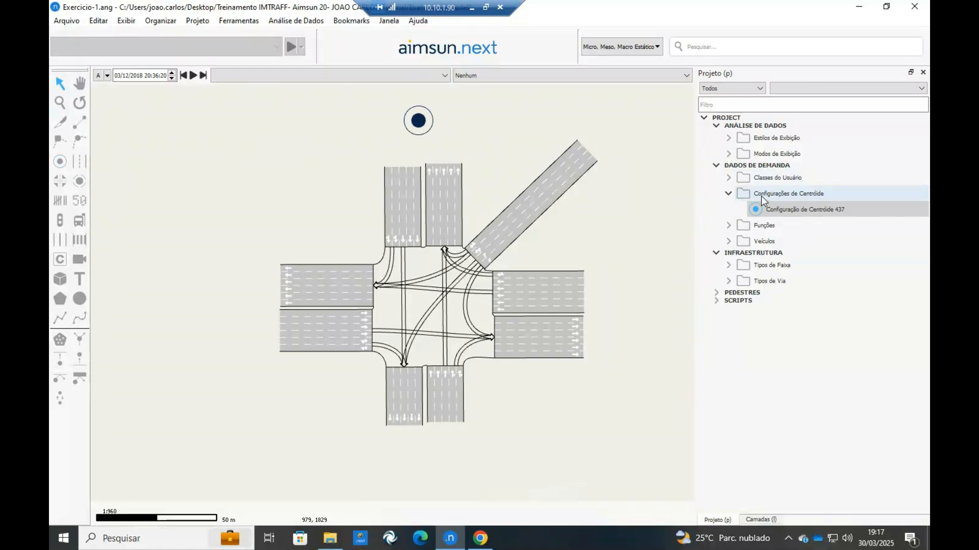
click(770, 210)
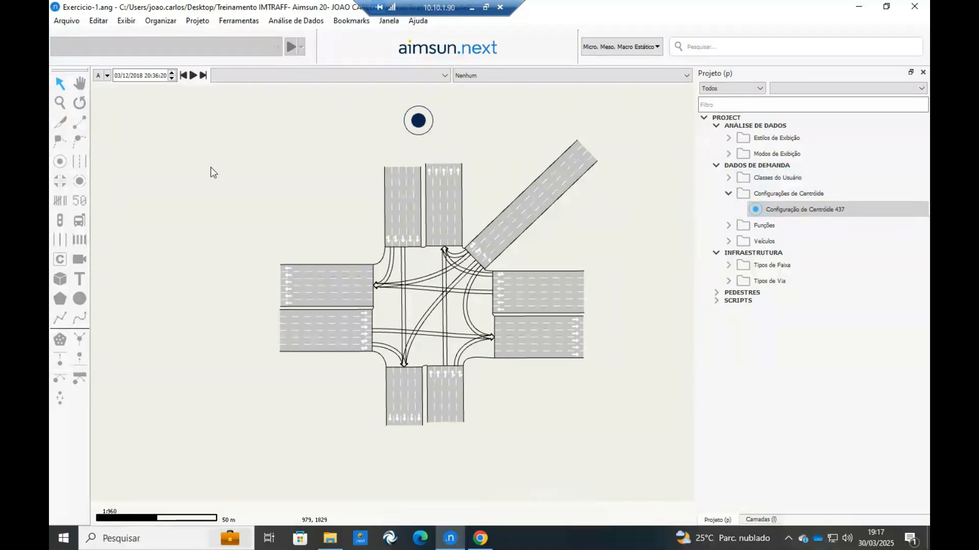
scroll(213, 172, down, 1)
scroll(190, 177, down, 1)
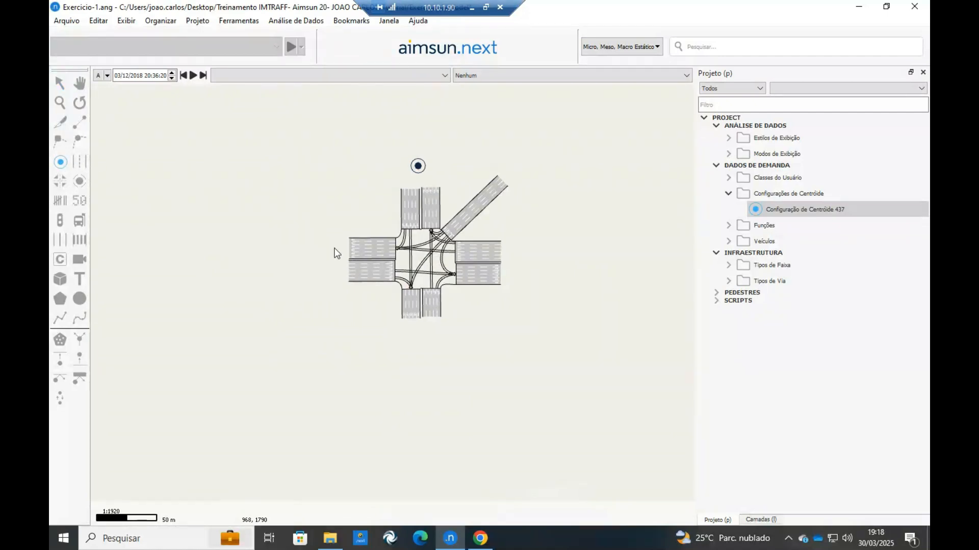
click(421, 348)
scroll(449, 225, up, 1)
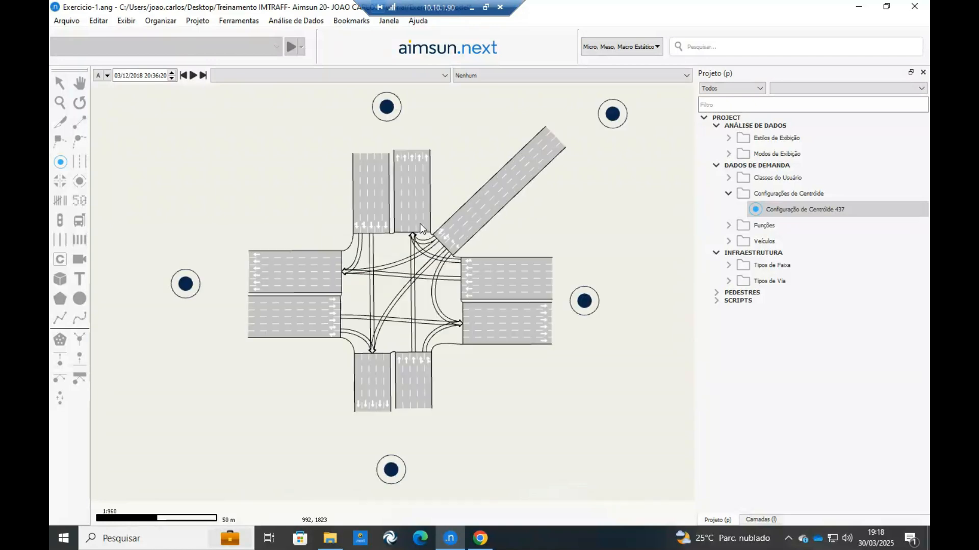
key(Escape)
Connect the north centroid to both the incoming and the outgoing section of the north approach.
drag(358, 171, 367, 202)
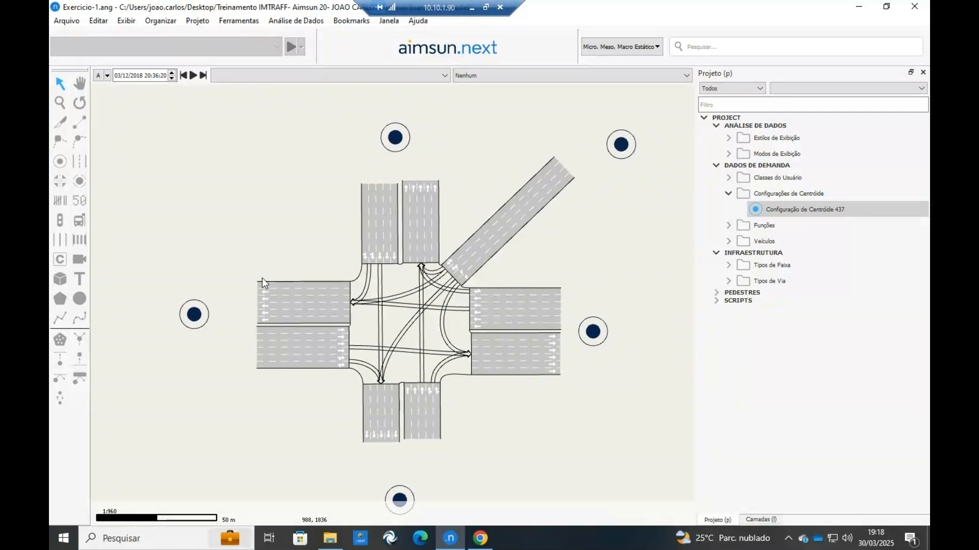
drag(235, 189, 241, 179)
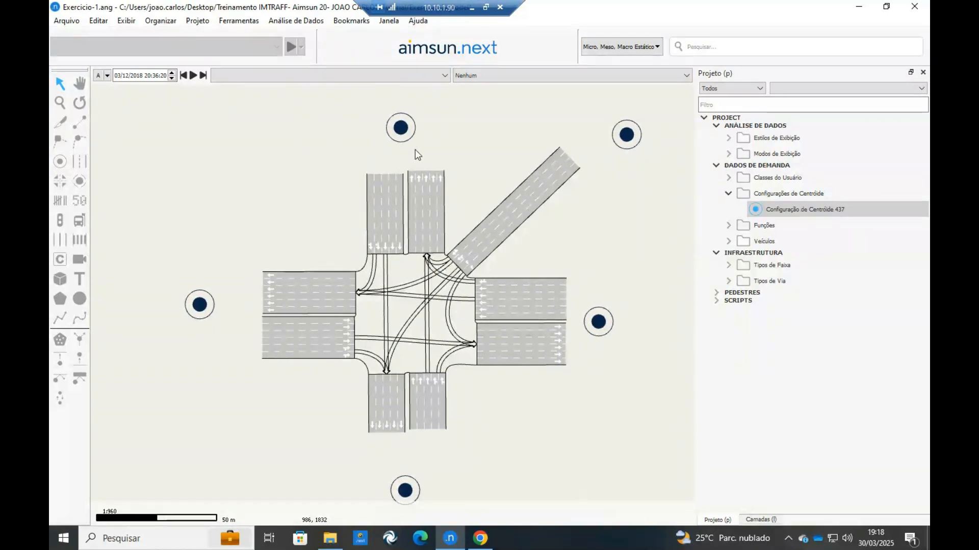
click(81, 124)
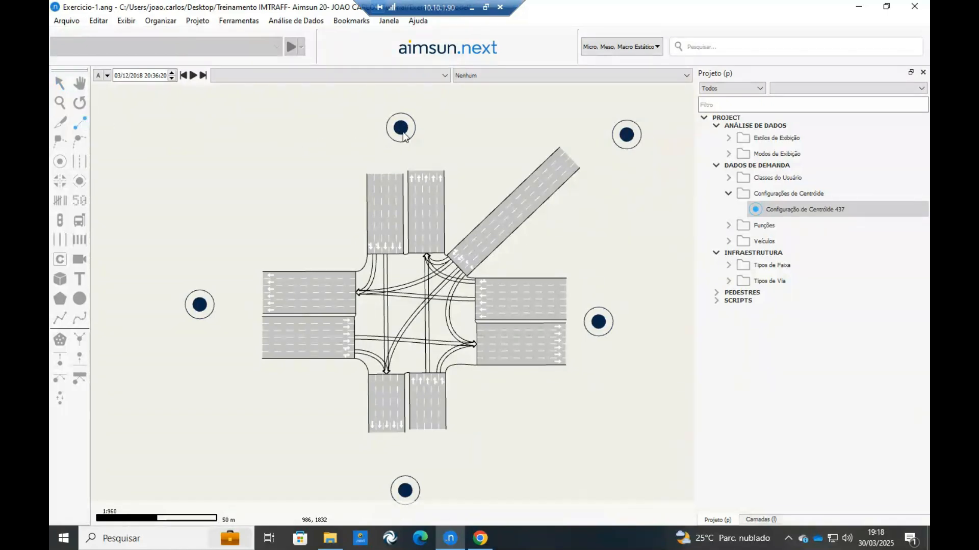
scroll(404, 131, up, 2)
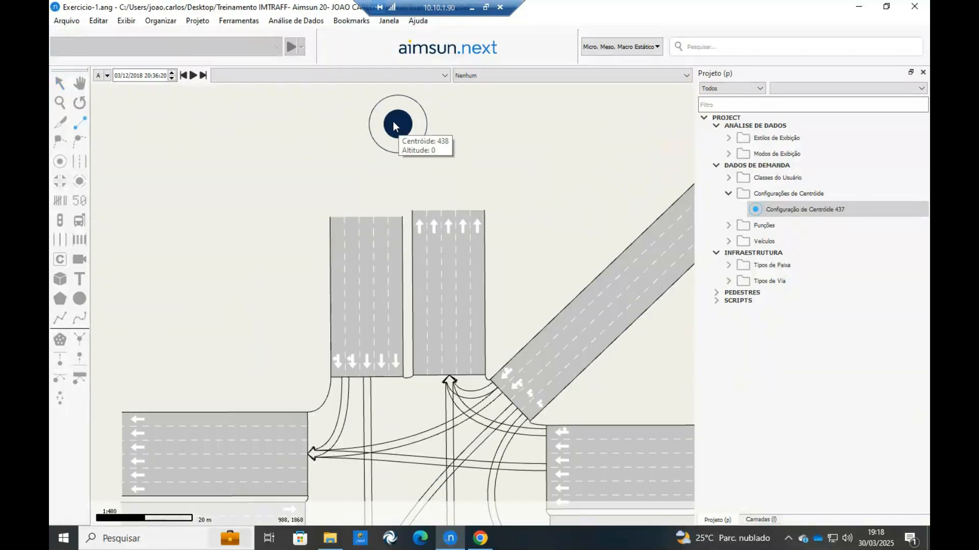
drag(393, 121, 353, 262)
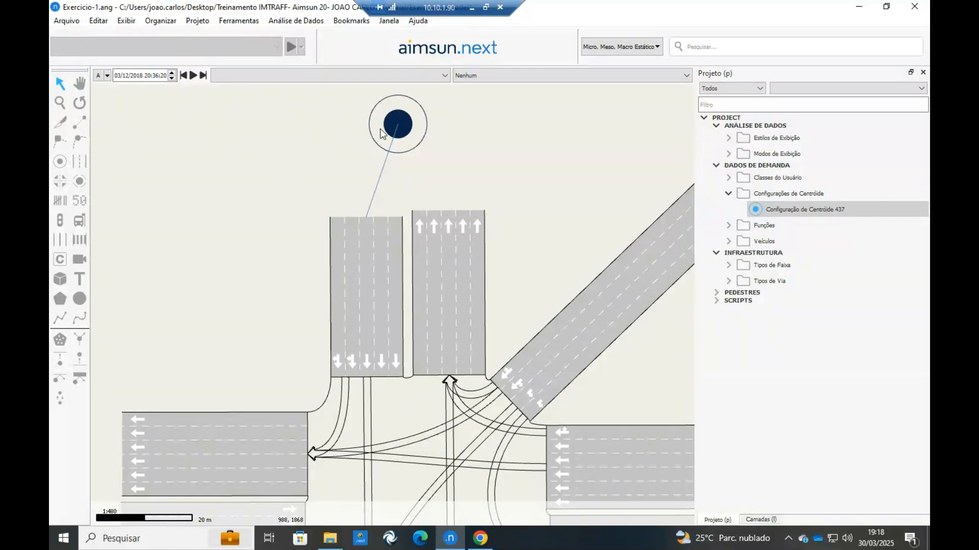
double_click(398, 121)
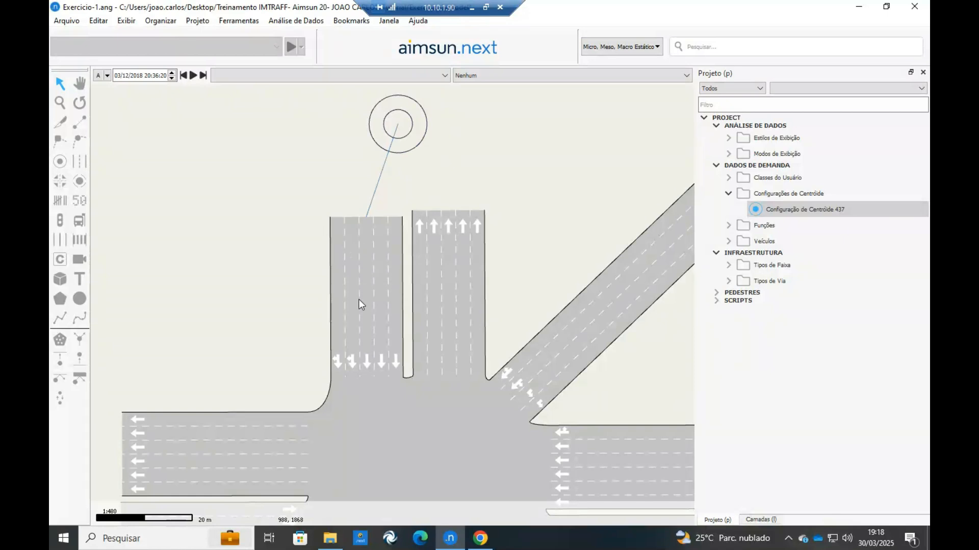
click(79, 122)
drag(444, 265, 401, 126)
Open the south centroid's properties and add a connection to the section entering the intersection from the south.
scroll(169, 134, down, 3)
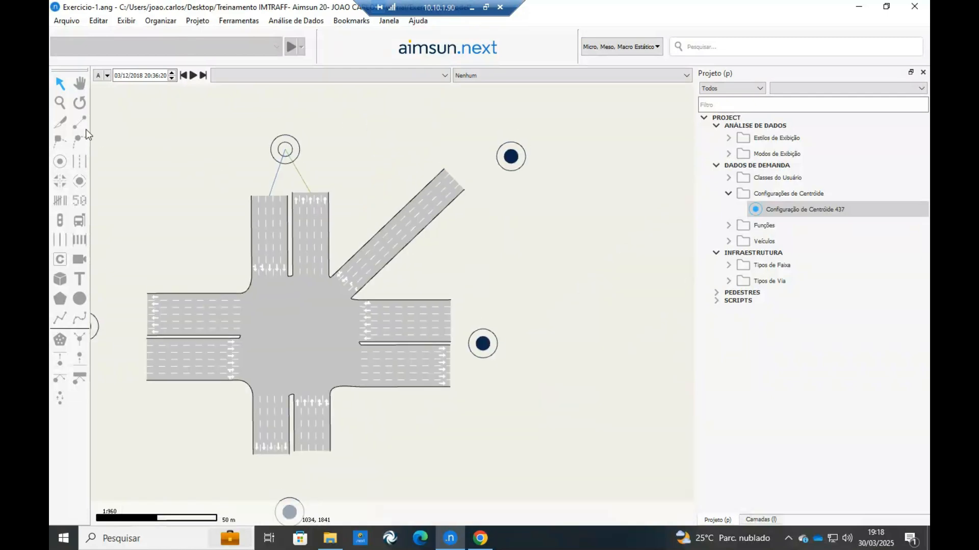
scroll(492, 166, up, 5)
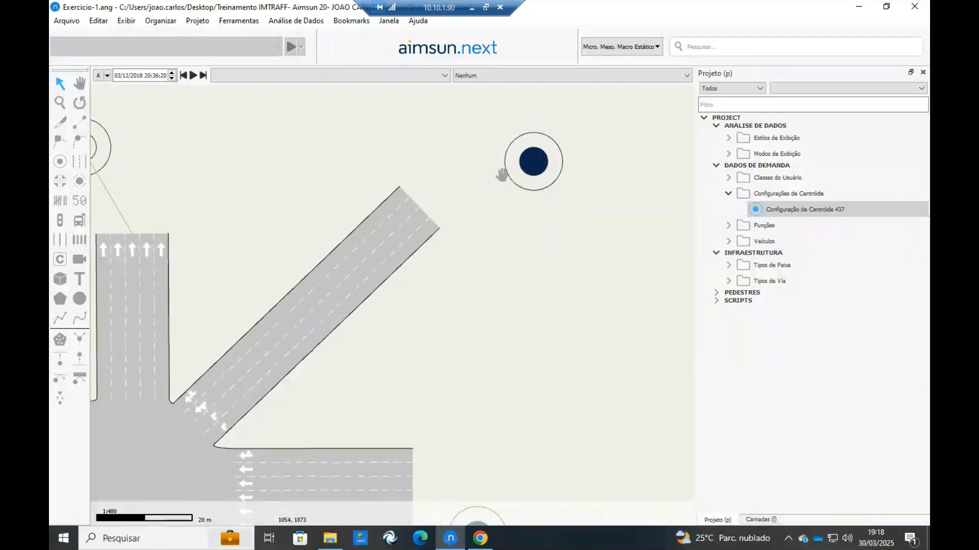
scroll(474, 306, down, 5)
drag(440, 301, 483, 143)
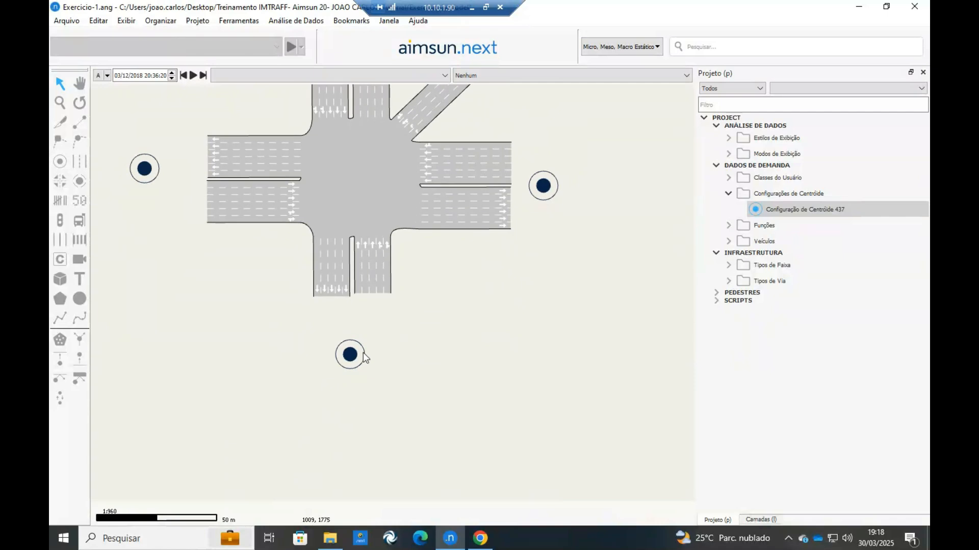
double_click(353, 355)
drag(365, 214, 317, 276)
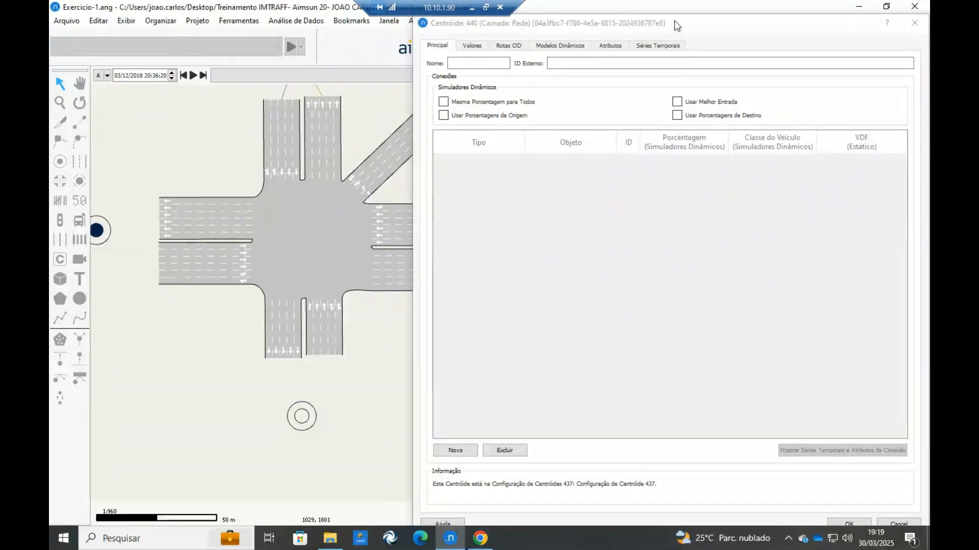
drag(673, 15, 597, 121)
drag(335, 311, 321, 278)
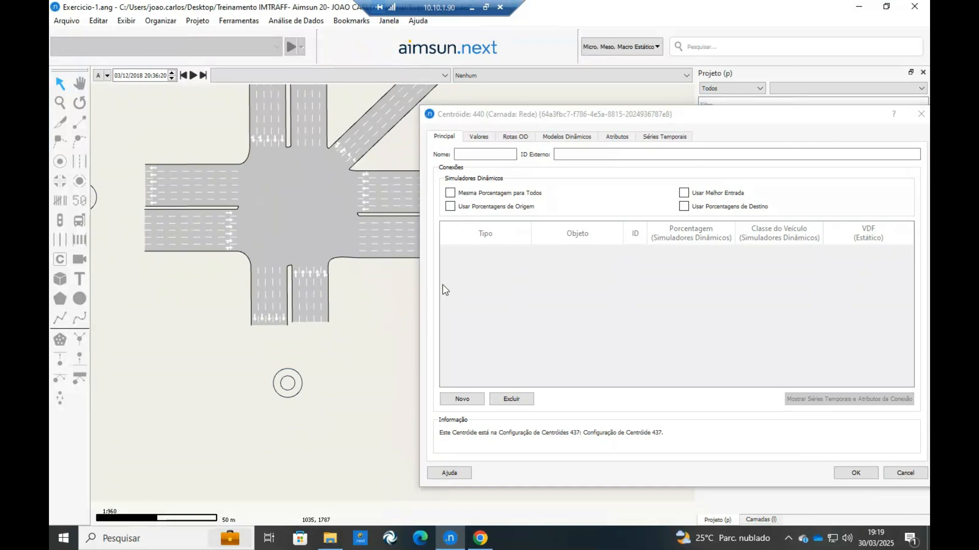
click(458, 400)
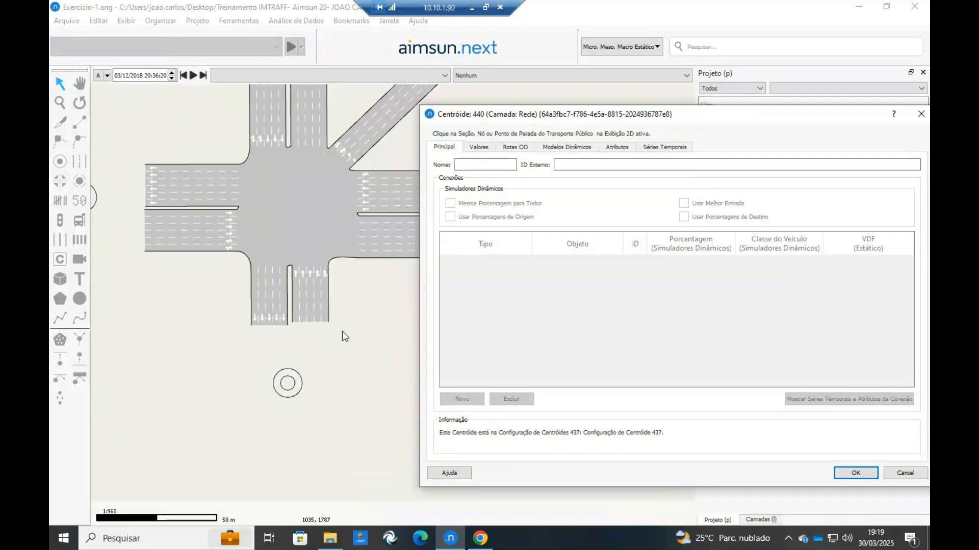
click(312, 292)
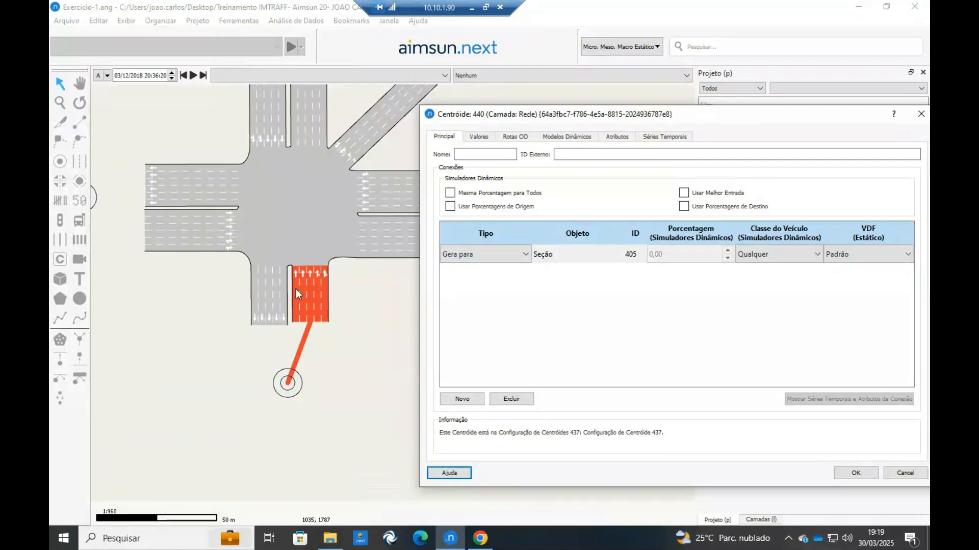
Add a second connection from the south exit section to the centroid, and discard the changes to the centroid's properties.
click(465, 398)
click(270, 308)
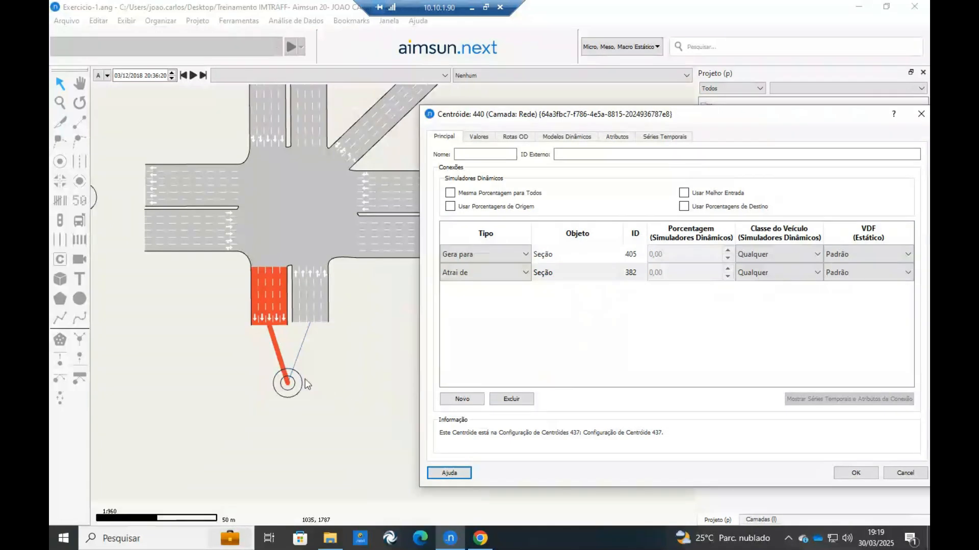
click(478, 274)
click(479, 275)
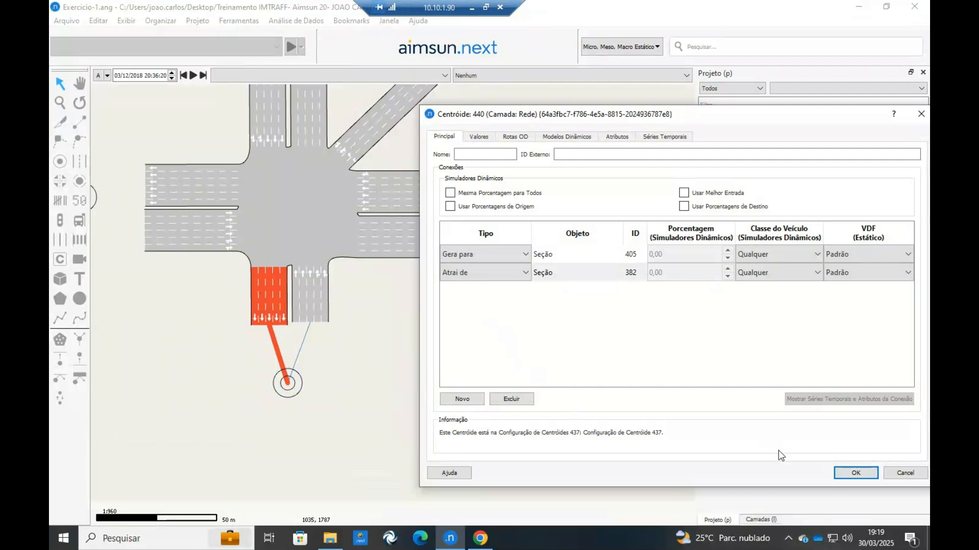
click(905, 473)
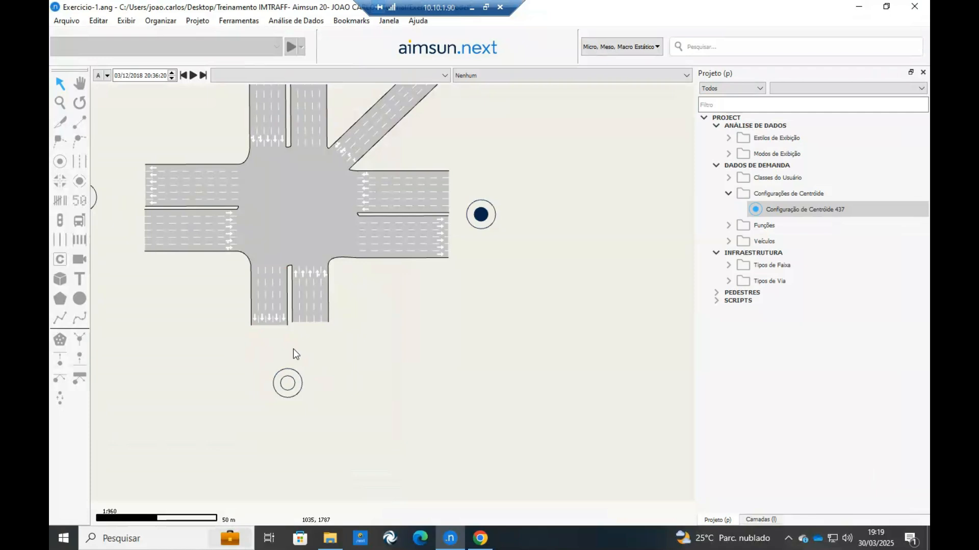
Connect the south centroid to both sections of the south approach with the object connection tool.
scroll(327, 331, up, 2)
scroll(225, 301, down, 2)
click(79, 125)
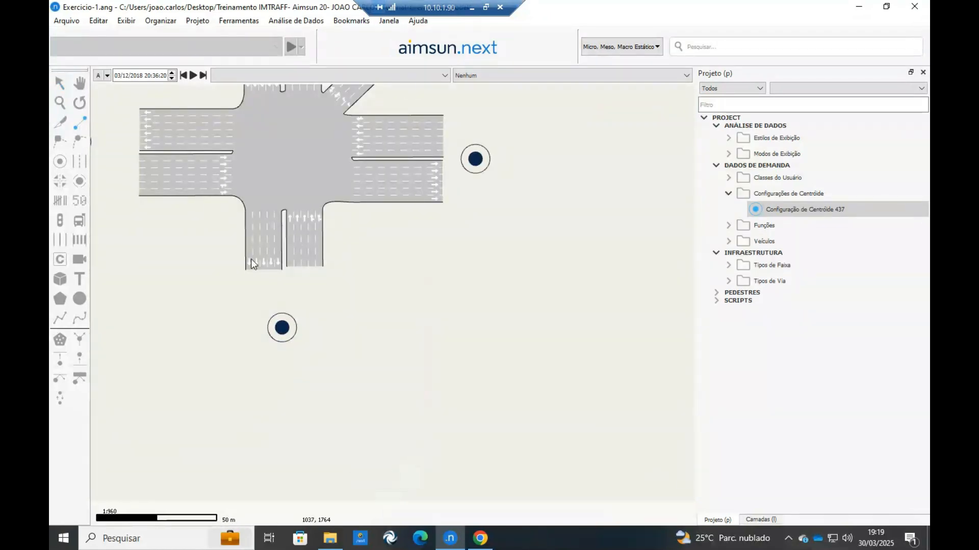
drag(262, 251, 281, 330)
drag(305, 266, 282, 329)
Connect the east centroid to both east sections and the west centroid to both west sections.
drag(413, 128, 413, 128)
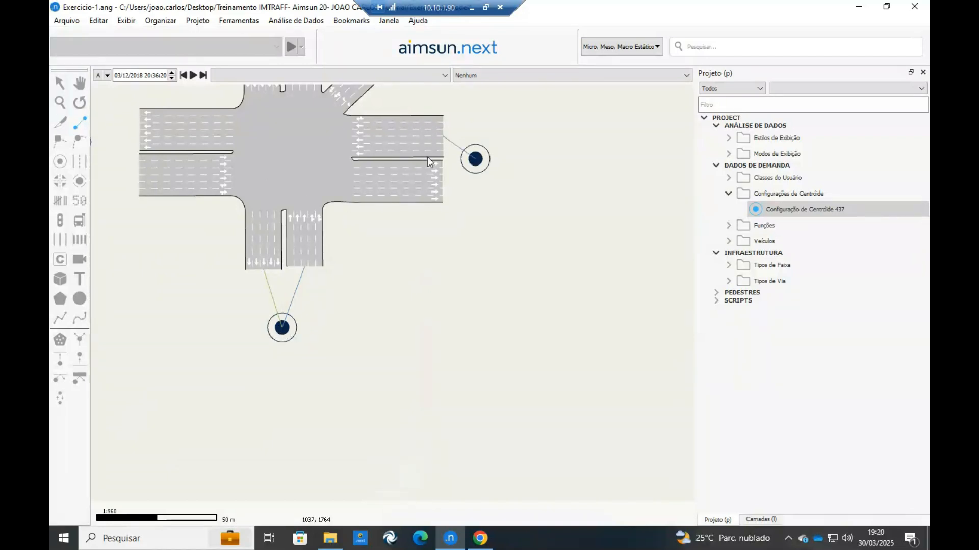
drag(416, 183, 482, 161)
drag(432, 250, 572, 360)
drag(215, 252, 288, 278)
drag(305, 240, 218, 250)
Connect the northeast centroid to the diagonal section and leave the connection tool.
scroll(270, 238, down, 1)
drag(429, 162, 329, 234)
scroll(289, 252, up, 1)
scroll(173, 348, down, 1)
drag(174, 347, 332, 257)
key(Escape)
click(321, 256)
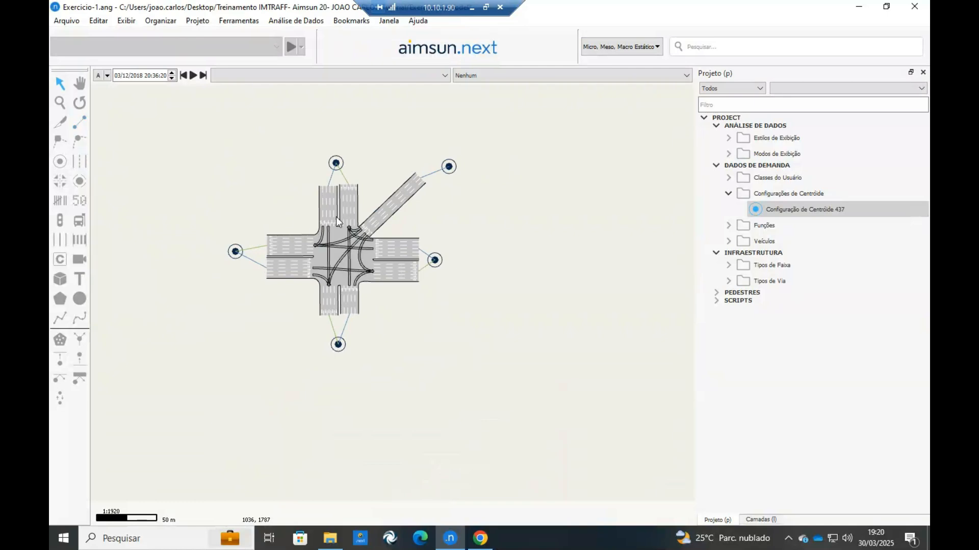
Create a new OD matrix under the centroid configuration and open its properties.
scroll(283, 202, up, 3)
click(800, 210)
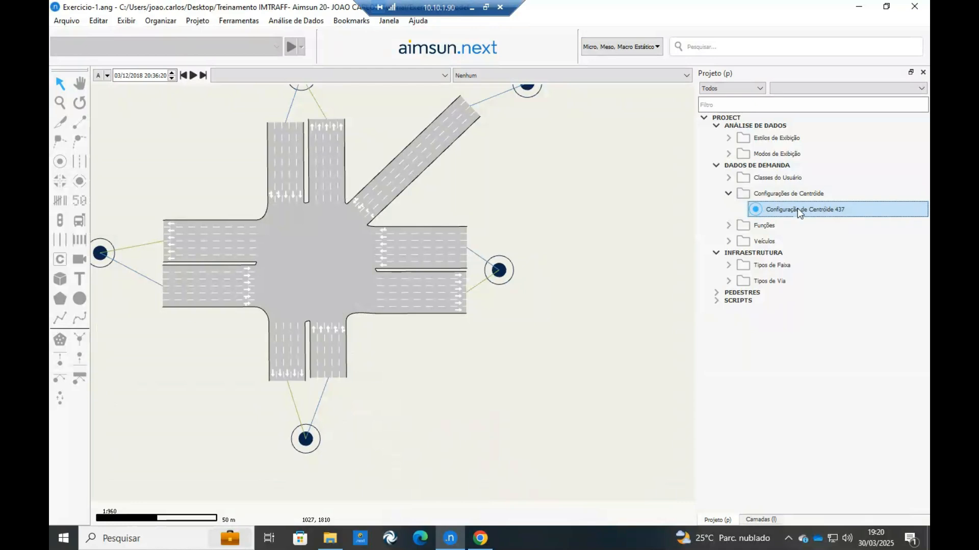
right_click(797, 208)
mouse_move(818, 217)
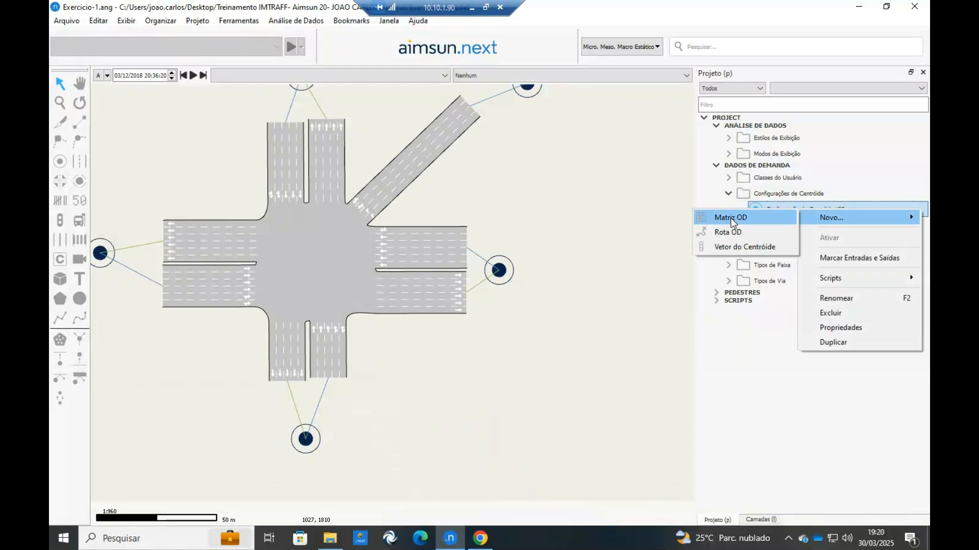
click(730, 218)
double_click(803, 240)
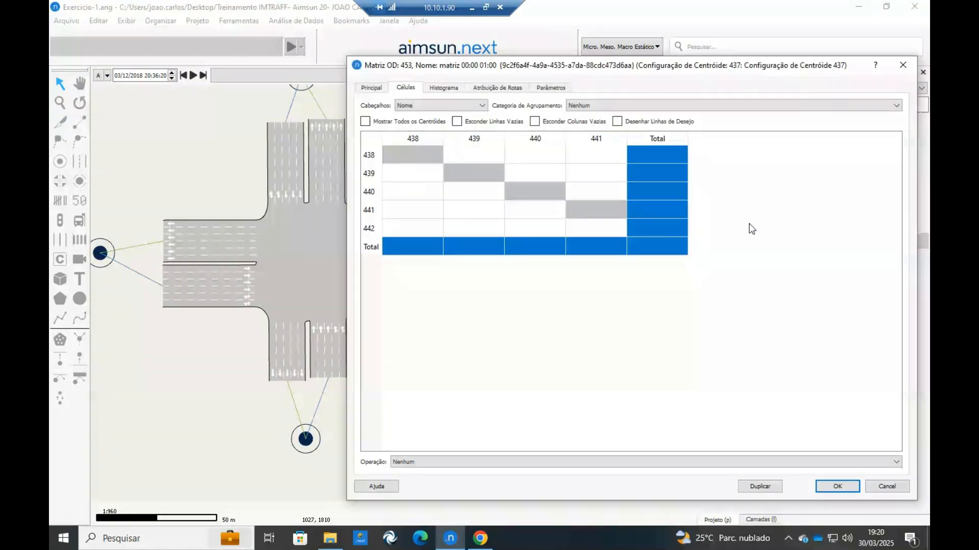
drag(411, 72, 446, 71)
Rename the OD matrix as MATRIZ-AM in its main properties.
click(406, 86)
click(525, 105)
drag(525, 105, 470, 105)
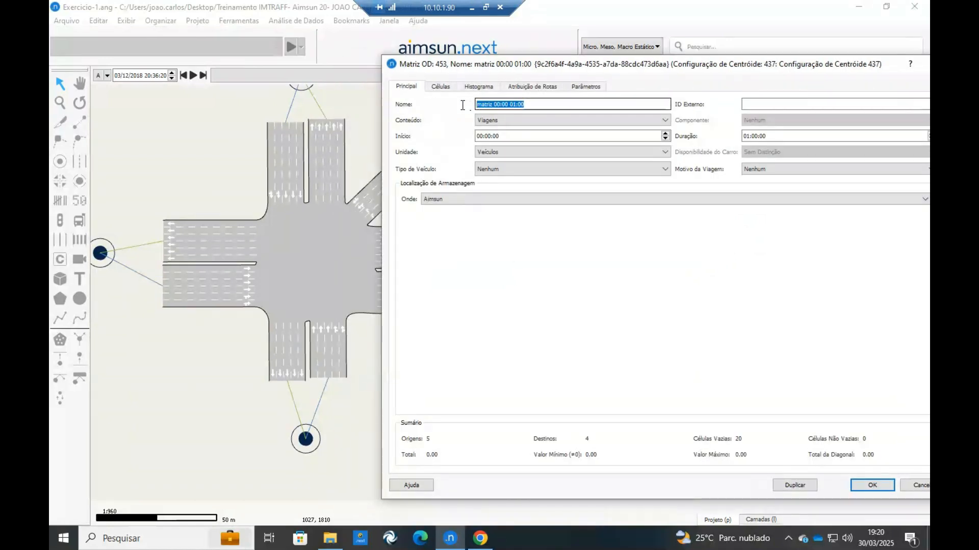
text(M)
key(BackSpace)
text(MATRIZ-AM)
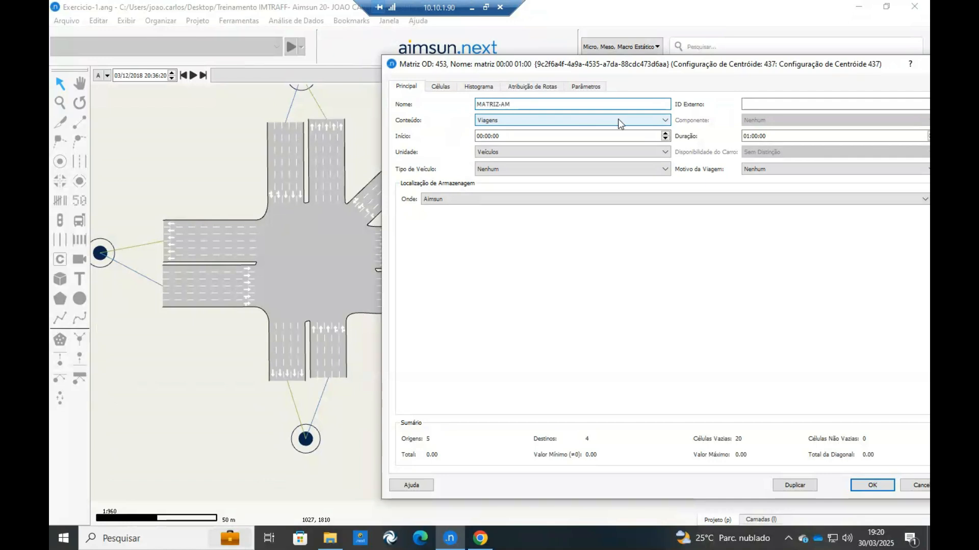
Set the matrix's start time to 07:00:00 and its vehicle type to 154: Carro.
click(484, 136)
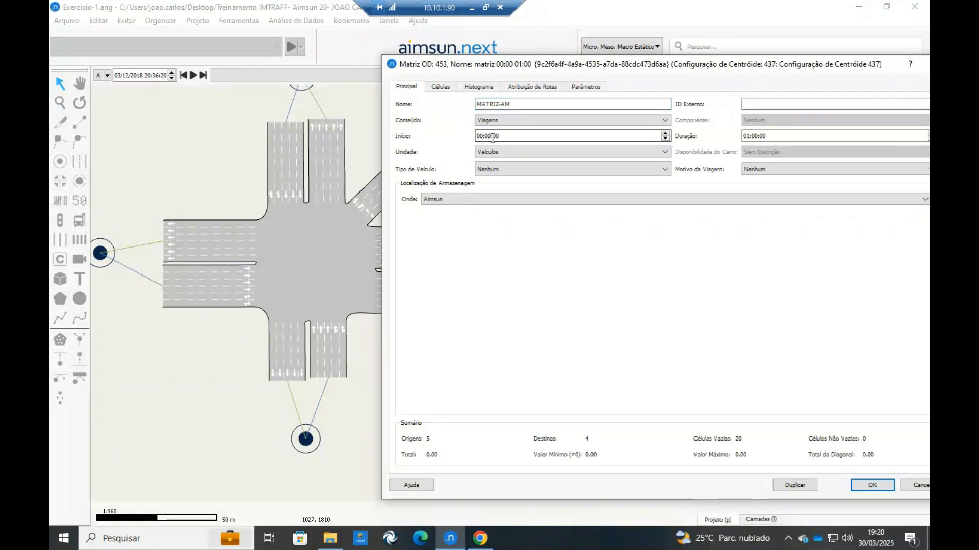
text(7)
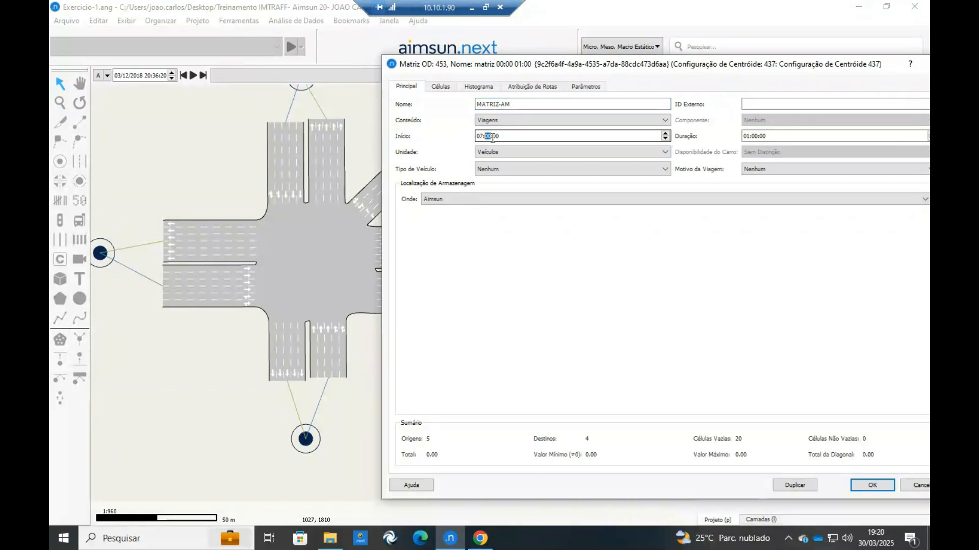
click(485, 169)
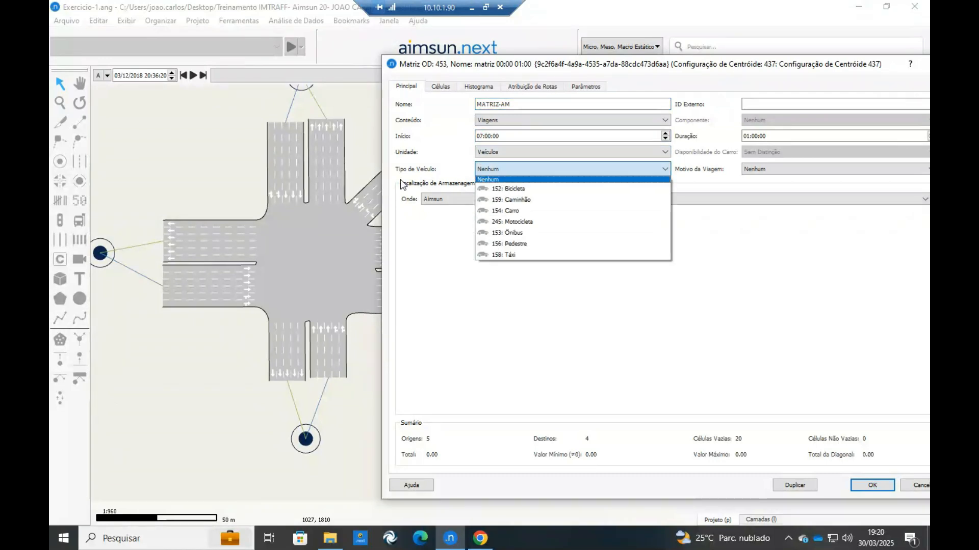
click(515, 211)
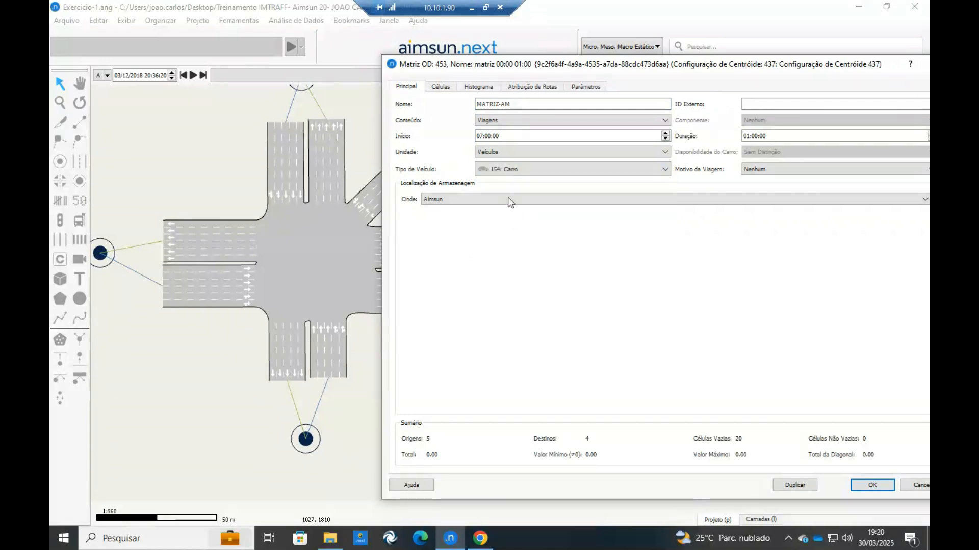
Show the OD matrix's cells with the centroids in the network view kept uncovered.
click(441, 87)
drag(454, 66, 461, 90)
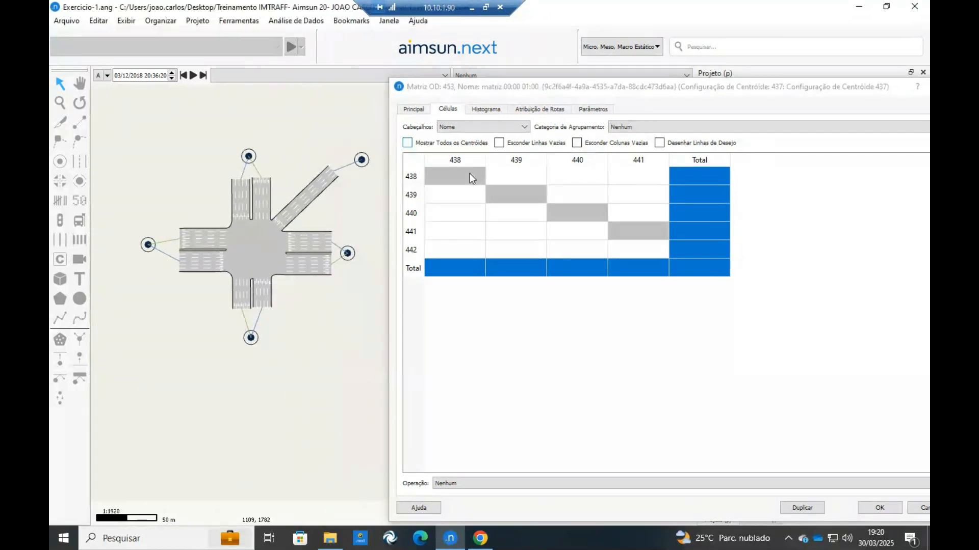
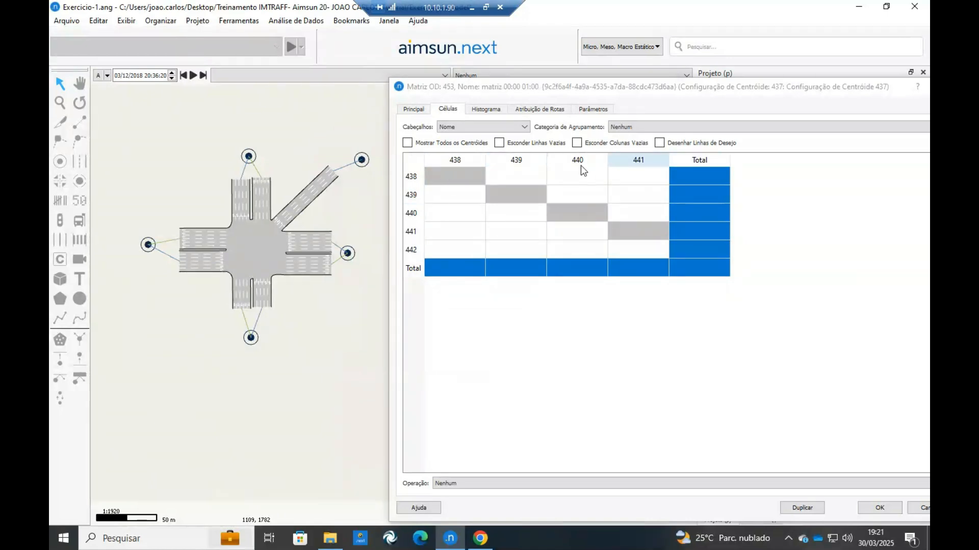
Highlight the centroids of matrix rows 438, 439, 440 and 441 in the network and accept the matrix settings.
click(412, 179)
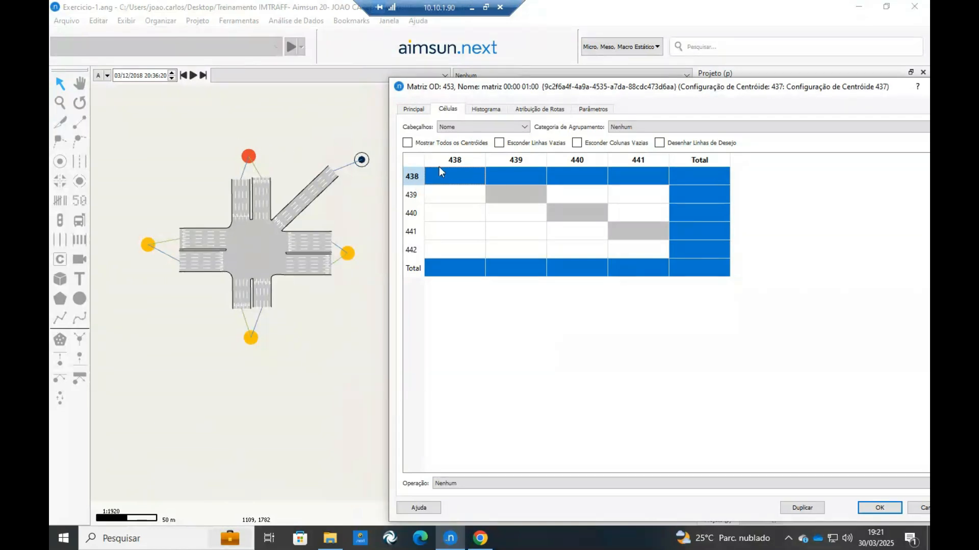
click(412, 198)
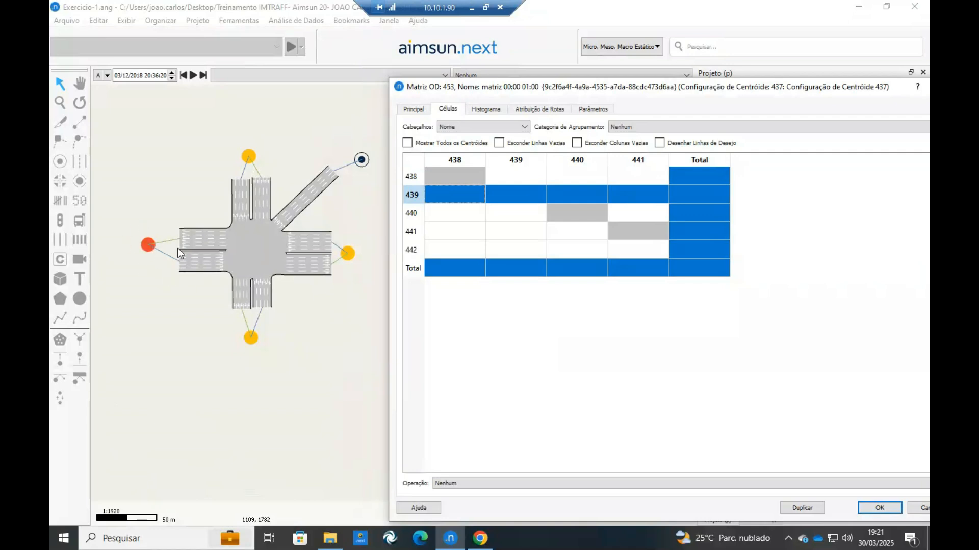
click(413, 214)
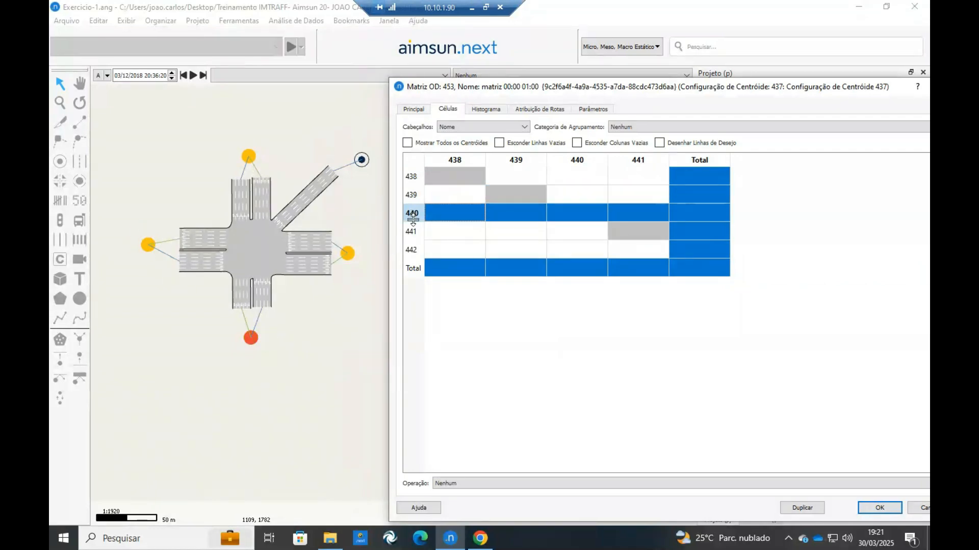
click(412, 231)
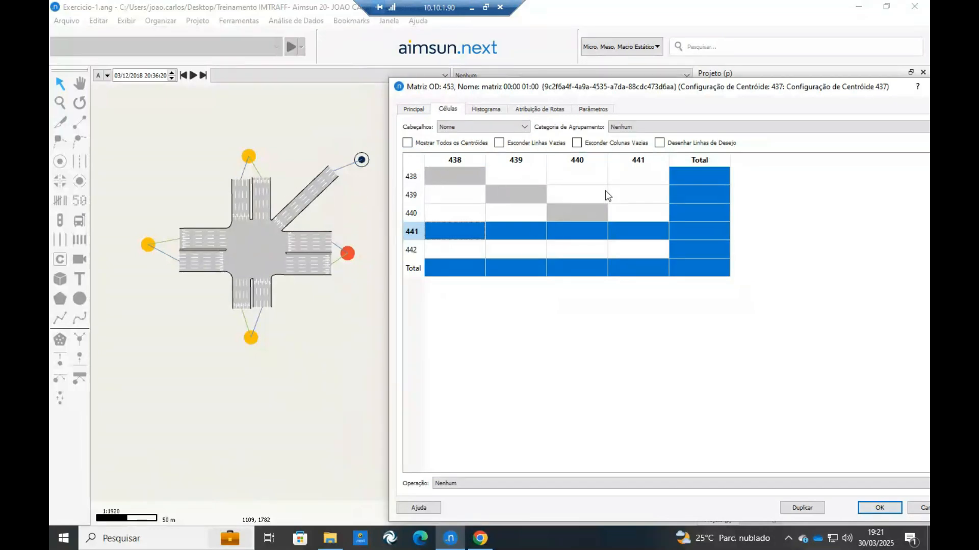
click(880, 508)
Rename the northern centroid as 1.NORTE.
drag(424, 247, 551, 283)
scroll(372, 159, up, 2)
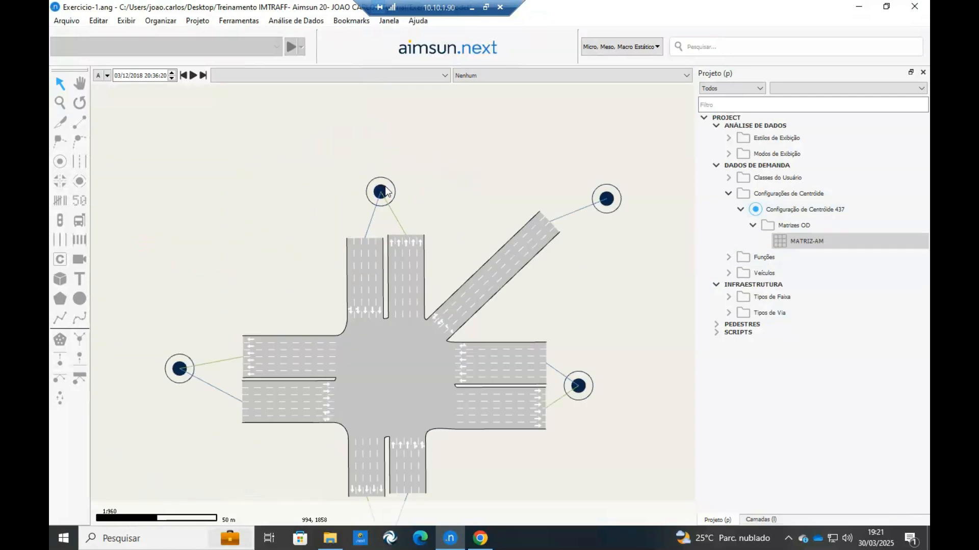
drag(386, 192, 383, 172)
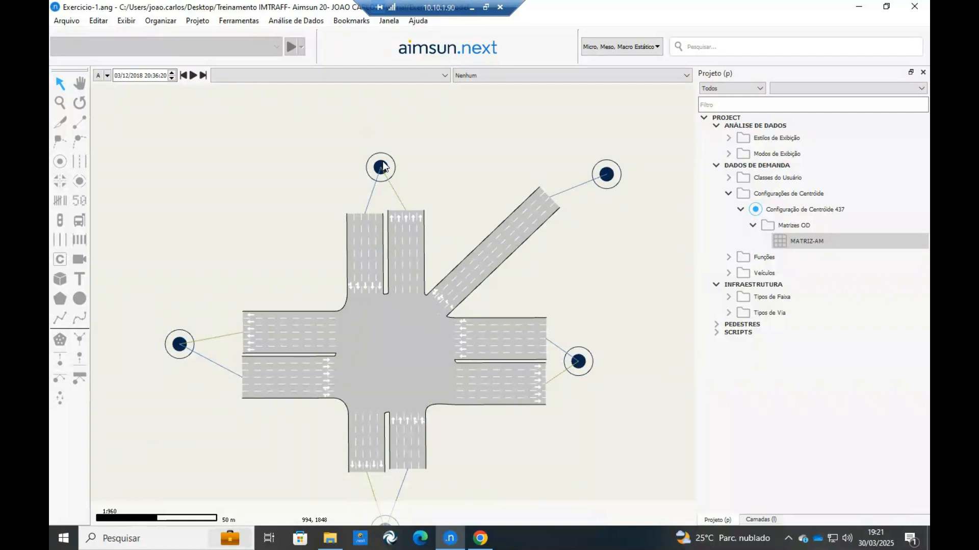
click(382, 170)
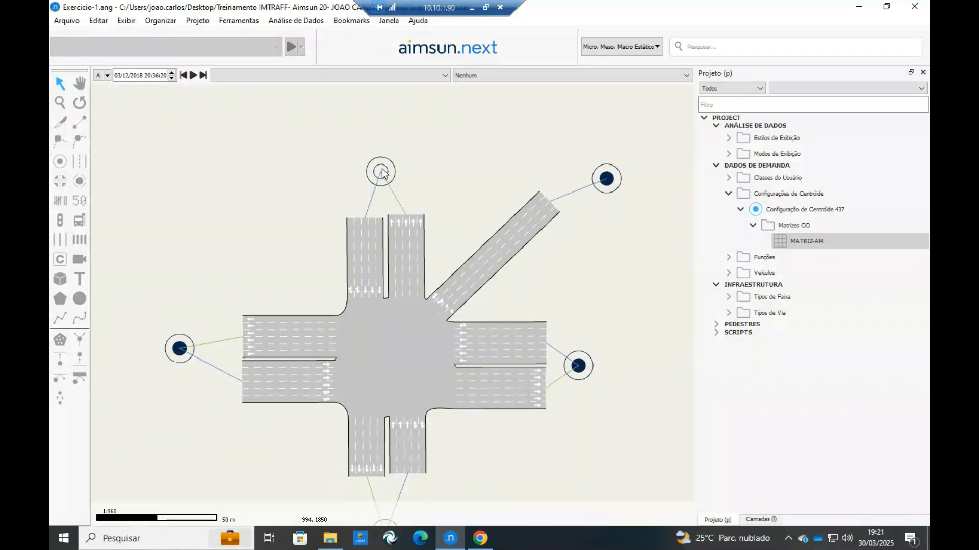
key(F2)
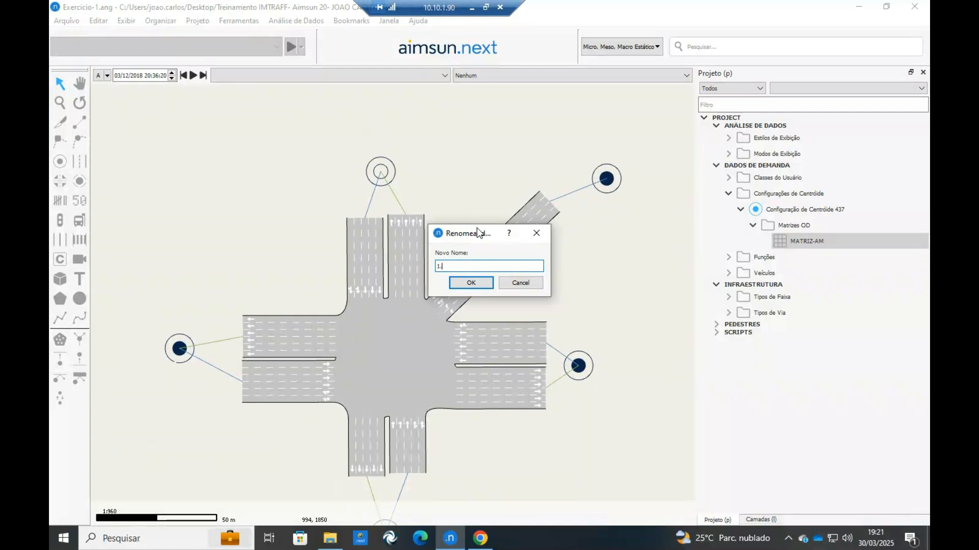
text(1.NORTE)
key(Return)
Rename the southern centroid as 2.SUL.
scroll(372, 272, down, 3)
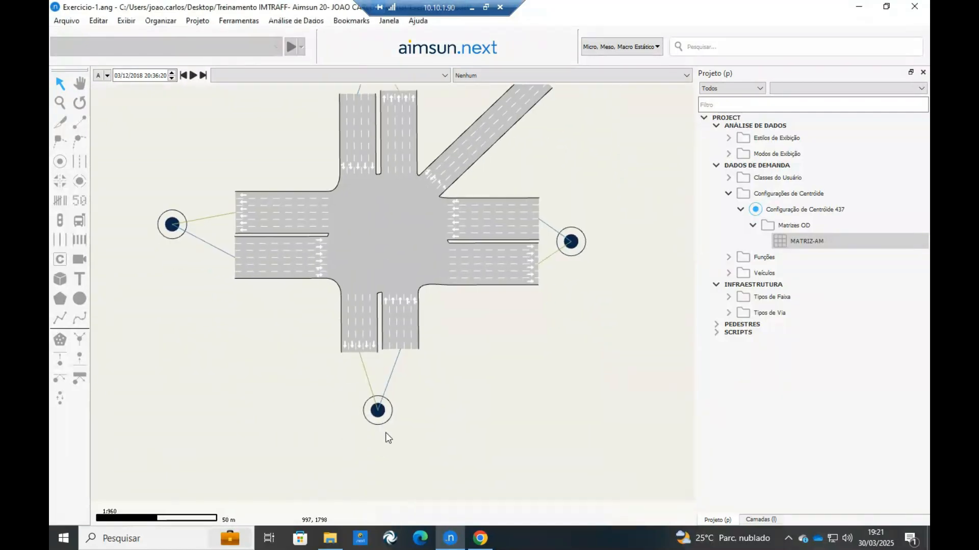
key(F2)
text(2.SUL)
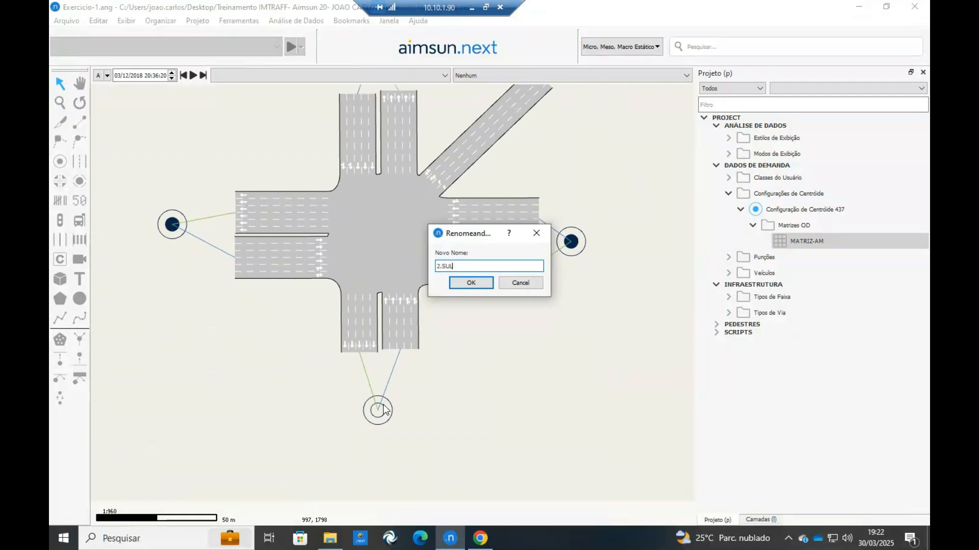
key(Return)
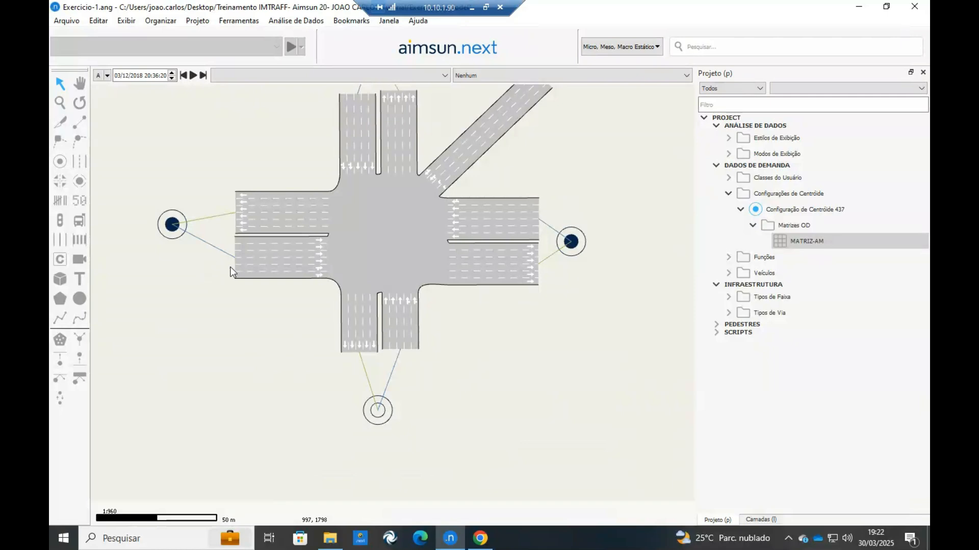
Rename the western centroid as 3.OESTE.
drag(238, 277, 245, 309)
click(189, 261)
key(F2)
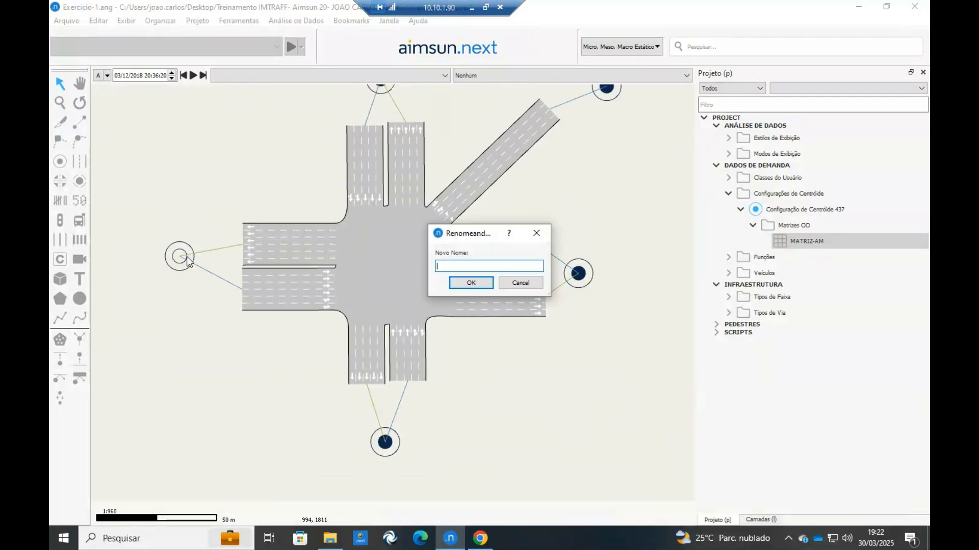
text(3.OESTE)
key(Return)
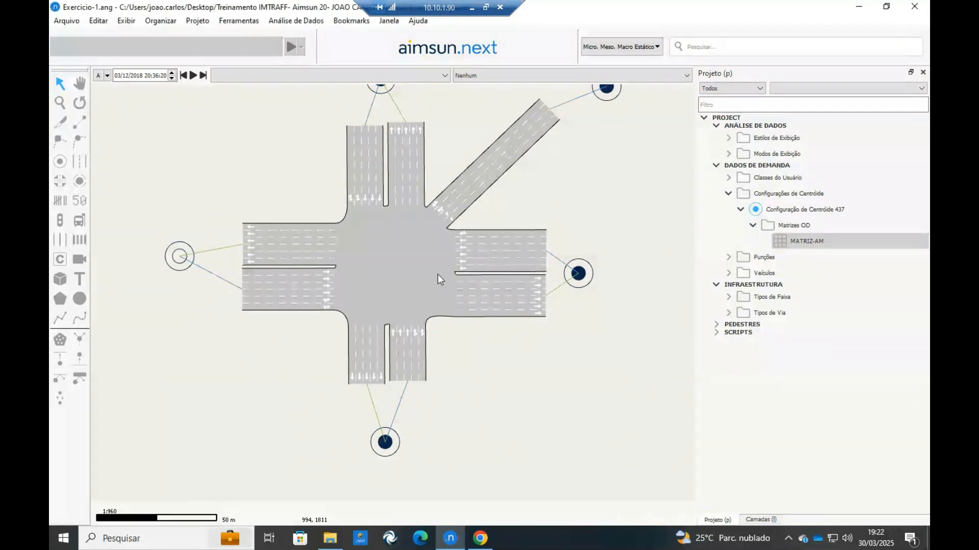
Rename the eastern centroid as 4.LESTE.
click(586, 278)
key(F2)
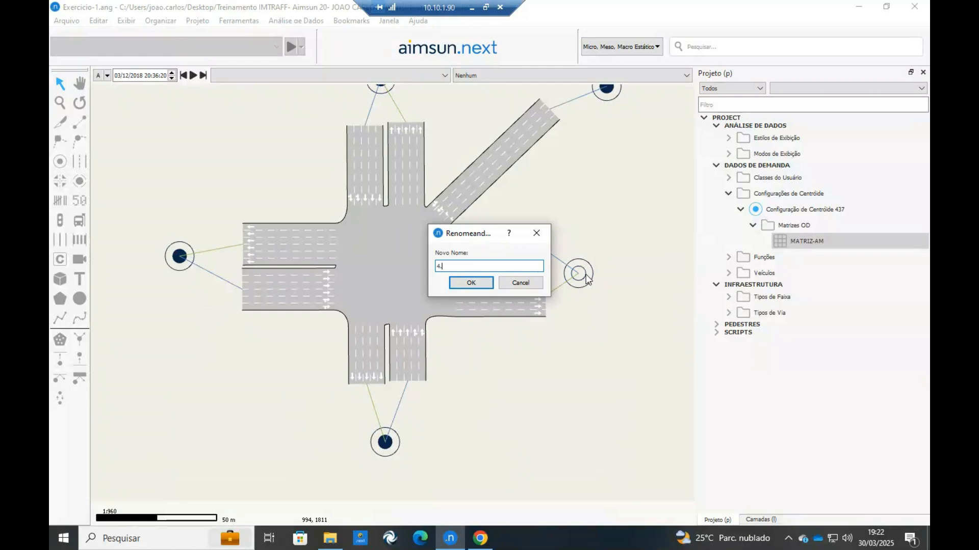
text(4.LESTE)
key(Return)
Rename the centroid at the end of the diagonal street as 5.NORDESTE.
drag(574, 137, 550, 210)
click(550, 210)
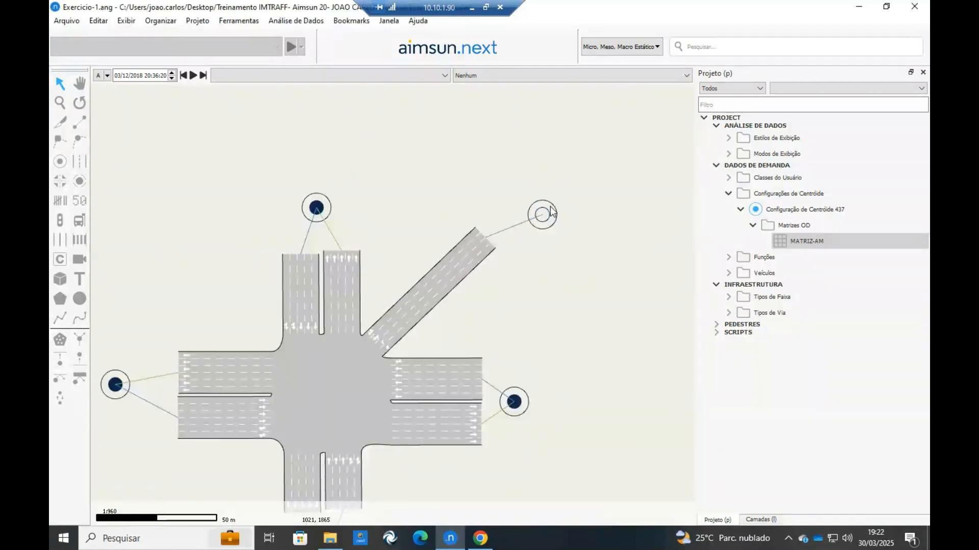
key(F2)
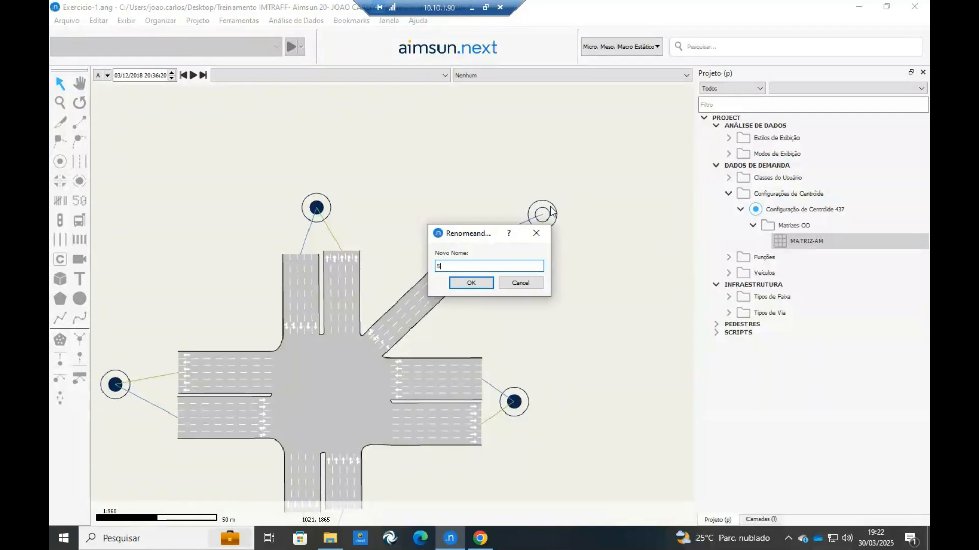
text(5.NORDESTE)
key(Return)
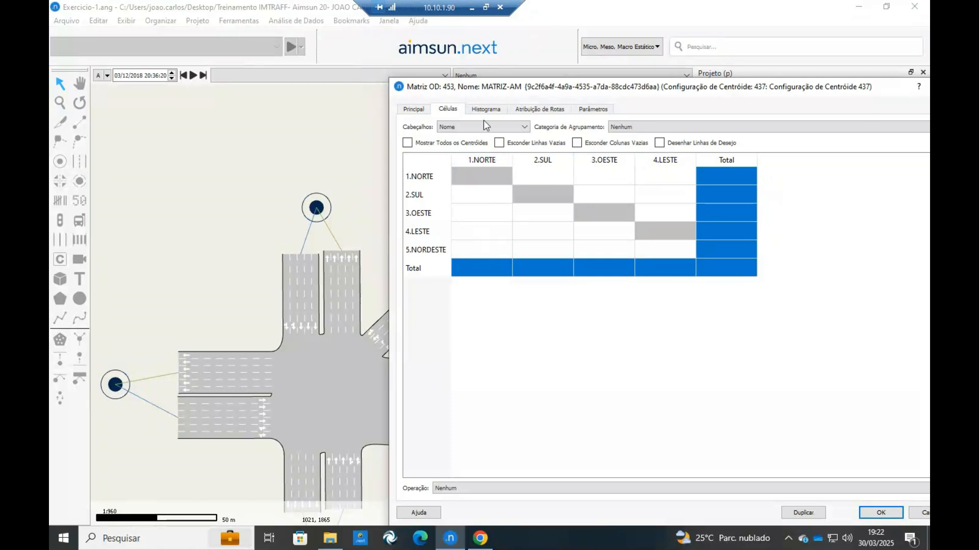
Check the 1.NORTE and 2.SUL rows of MATRIZ-AM against their centroids in the network.
scroll(307, 177, down, 2)
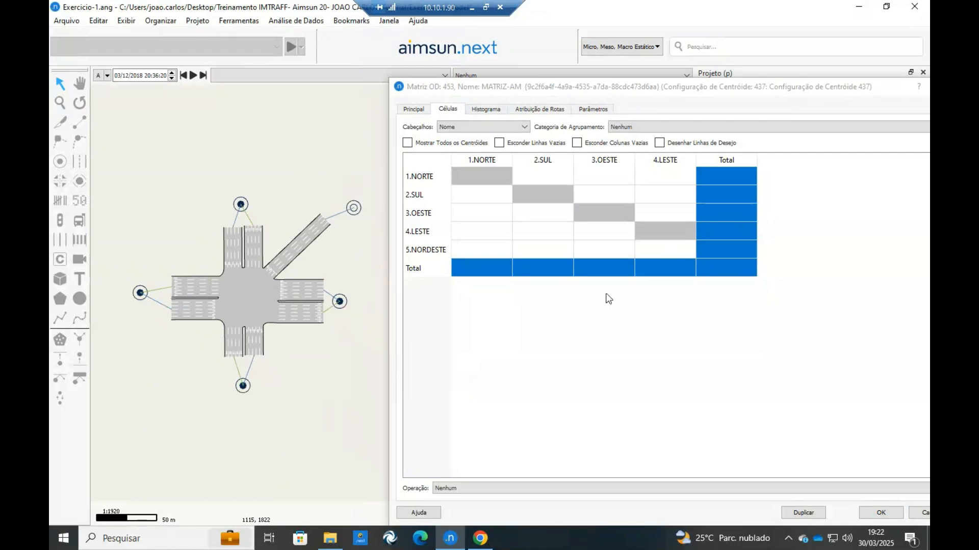
click(421, 176)
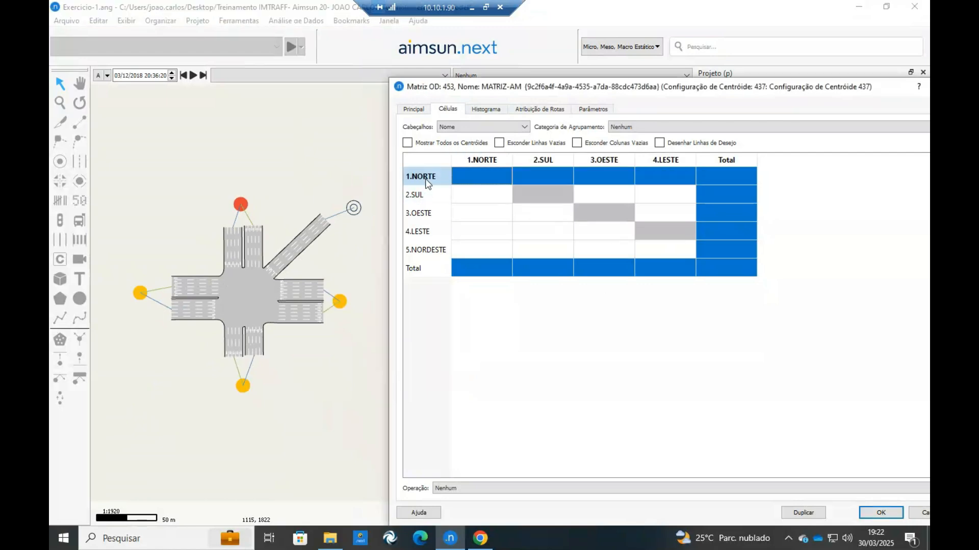
click(424, 195)
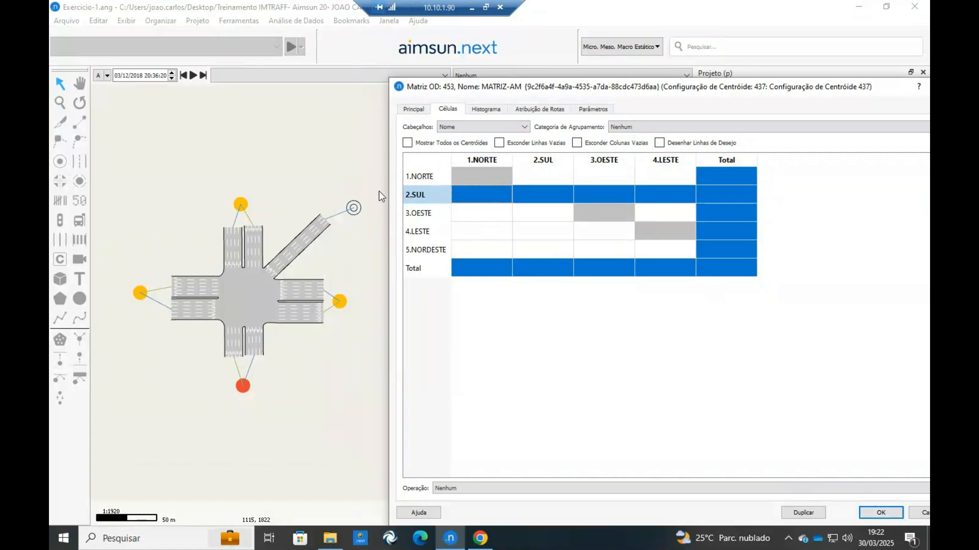
Switch to the Exercicio 1 page in Canva and enlarge the vehicle flow table beside the intersection sketch.
mouse_move(482, 541)
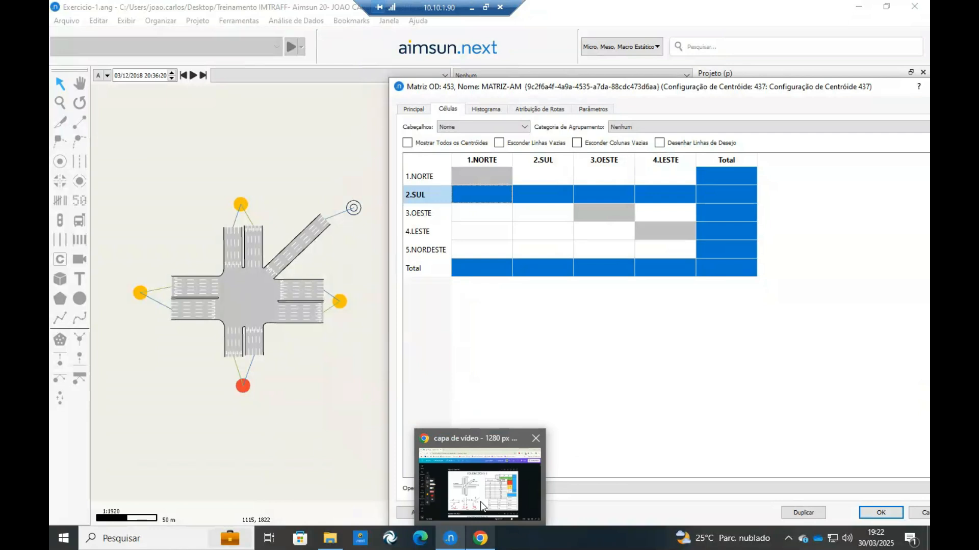
click(483, 506)
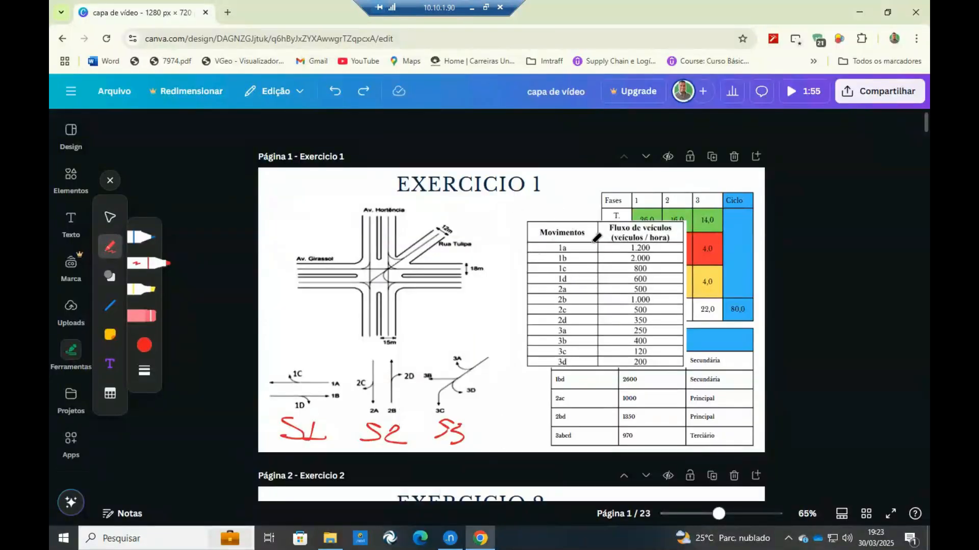
drag(584, 242, 513, 218)
drag(619, 343, 669, 386)
drag(577, 319, 608, 324)
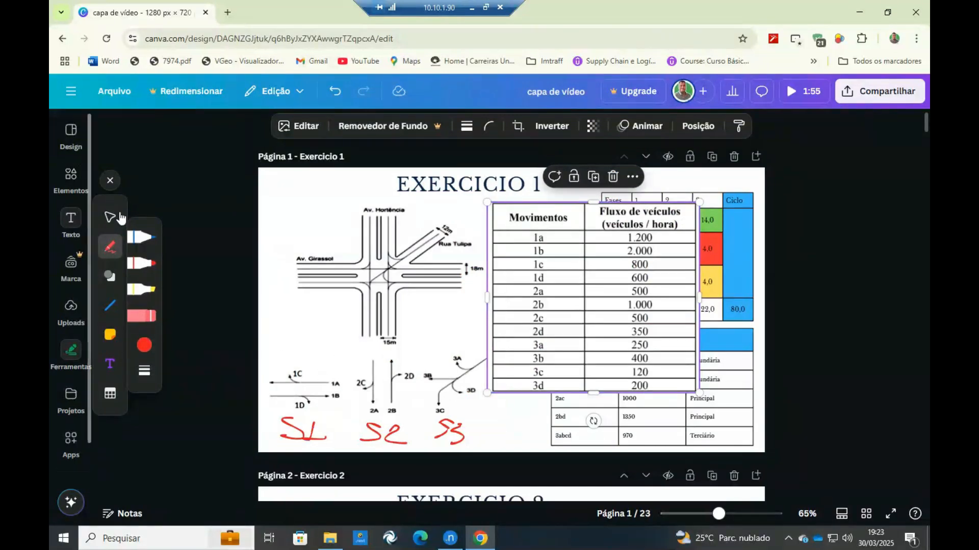
Draw movement 1A as a red westbound arrow on the intersection sketch and label the east and west ends.
click(141, 273)
mouse_move(474, 267)
mouse_down()
mouse_move(342, 271)
mouse_move(331, 263)
mouse_move(350, 281)
mouse_up()
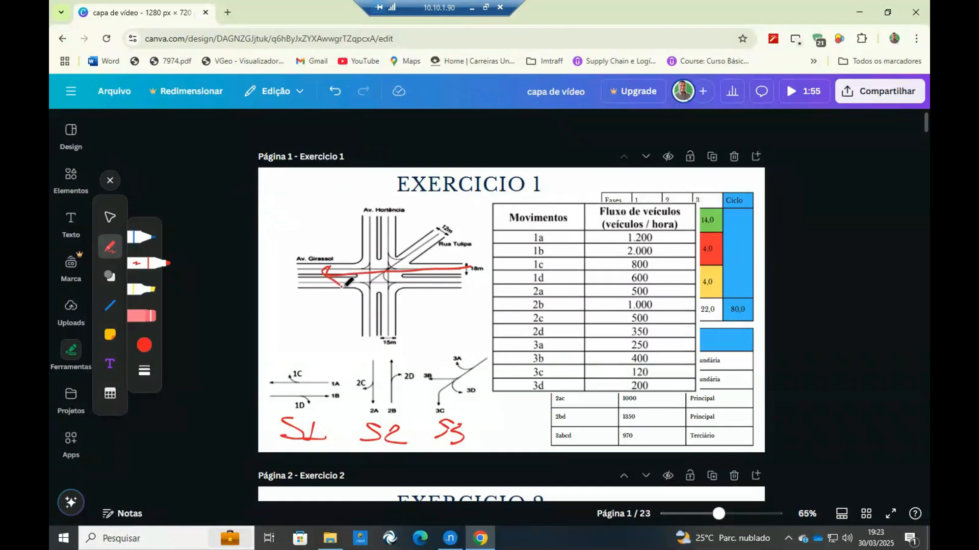
drag(473, 295, 483, 325)
mouse_move(302, 301)
mouse_down()
mouse_move(304, 321)
mouse_move(304, 297)
mouse_up()
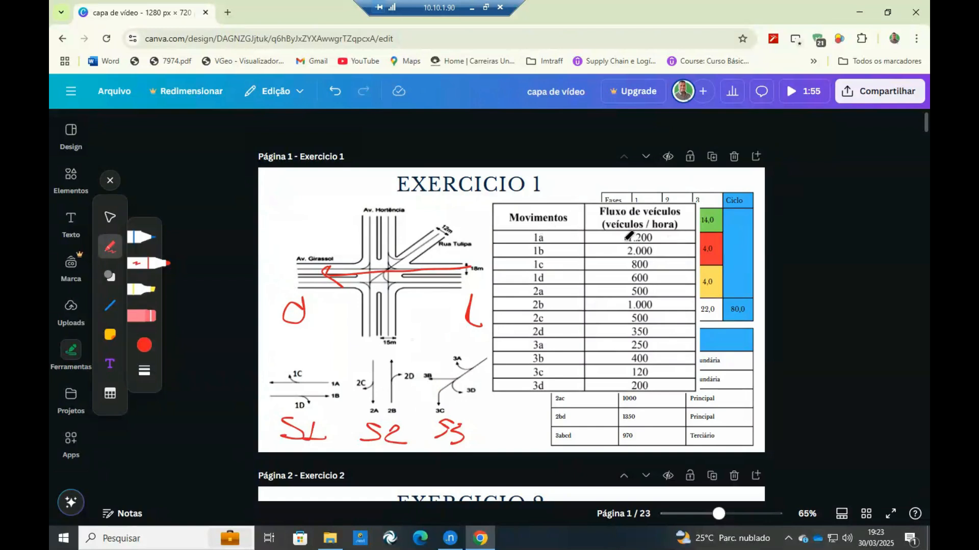
Switch back to Aimsun Next and set the demand from 4.LESTE to 3.OESTE to 1200 in MATRIZ-AM.
click(450, 538)
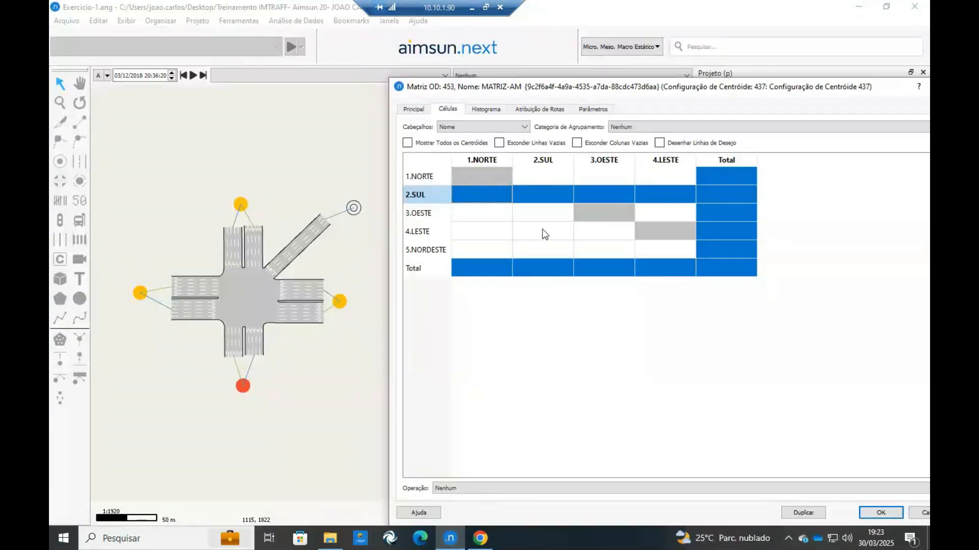
click(425, 182)
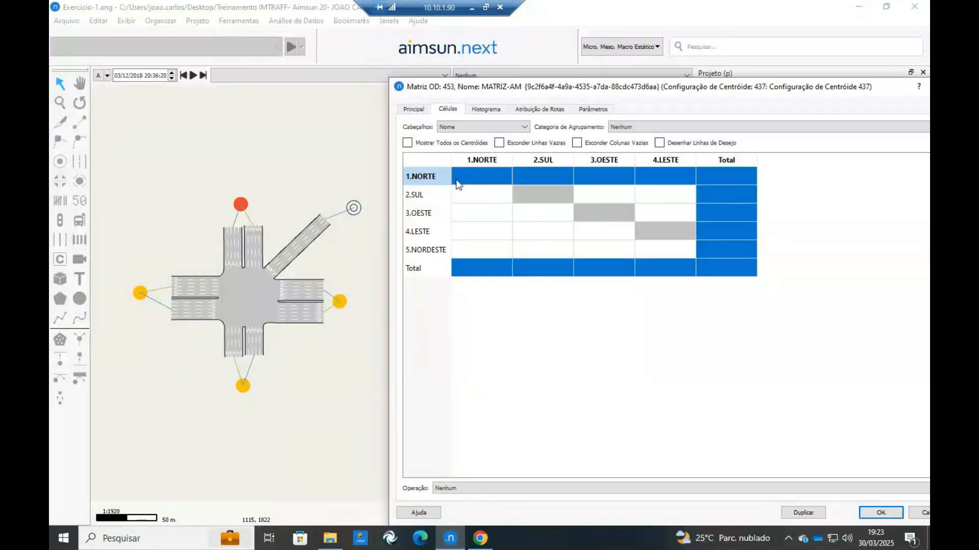
click(427, 232)
click(482, 232)
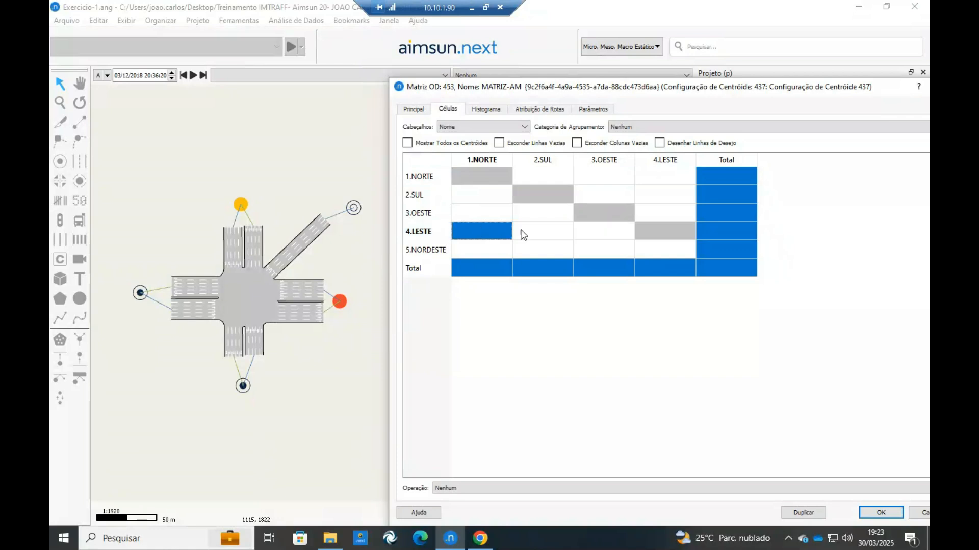
click(609, 235)
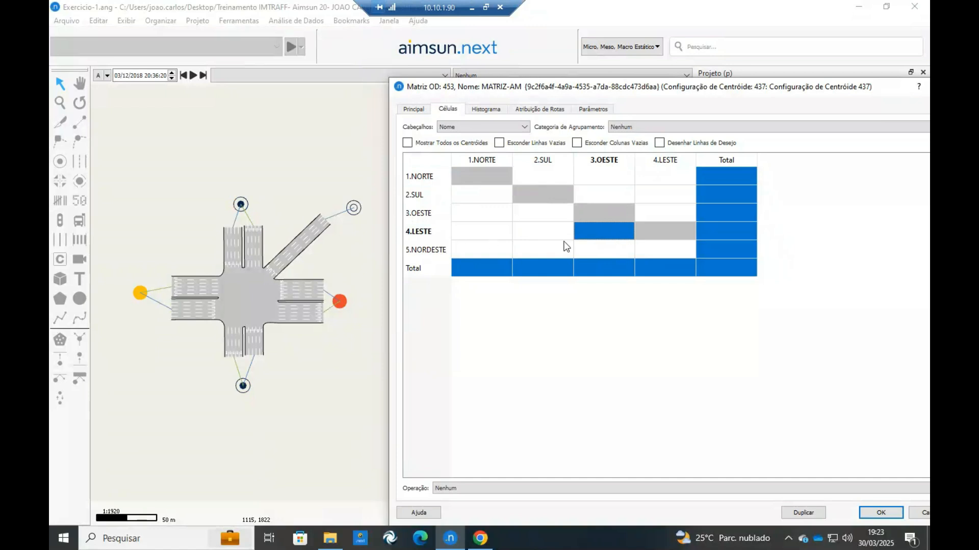
text(1200)
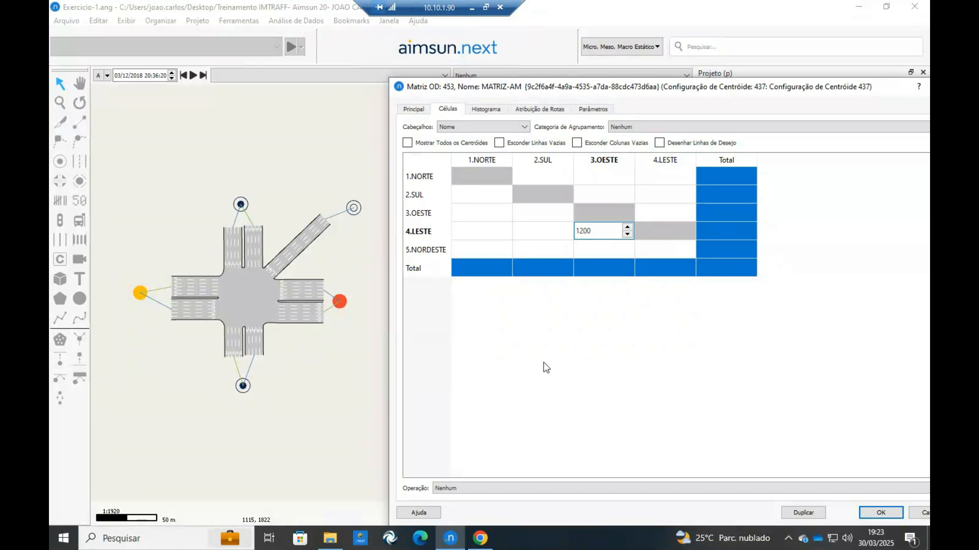
Switch to the Canva exercise and draw movement 1C as a red arrow from east to north, labelling north and south.
click(480, 539)
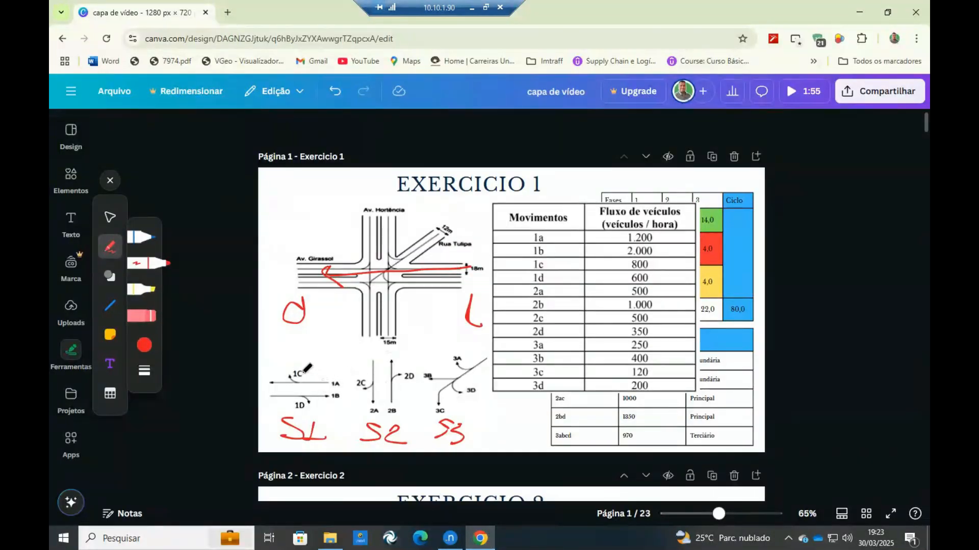
mouse_move(481, 269)
mouse_down()
mouse_move(395, 264)
mouse_move(393, 210)
mouse_move(406, 214)
mouse_move(376, 185)
mouse_move(397, 177)
mouse_up()
drag(388, 343, 360, 361)
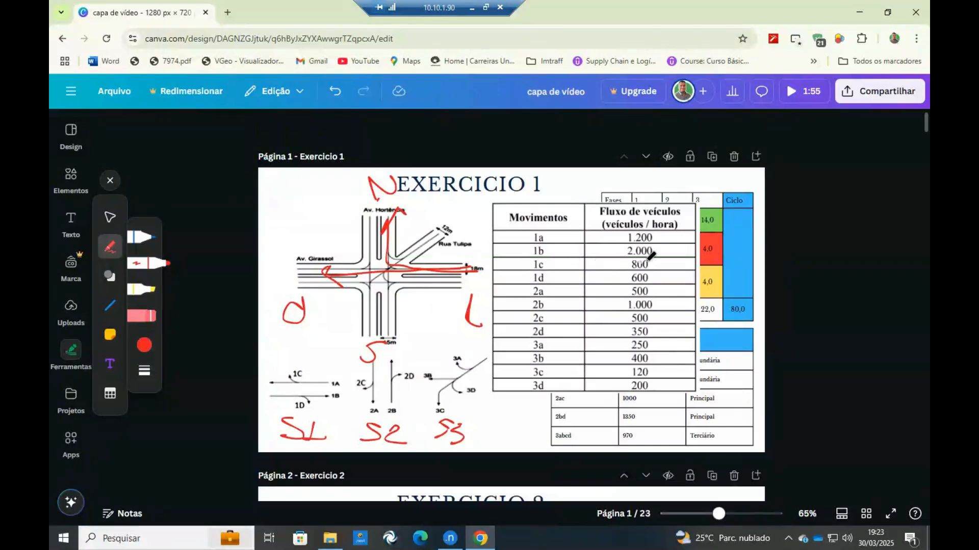
Switch back to Aimsun Next and set the demand from 4.LESTE to 1.NORTE to 800.
click(450, 538)
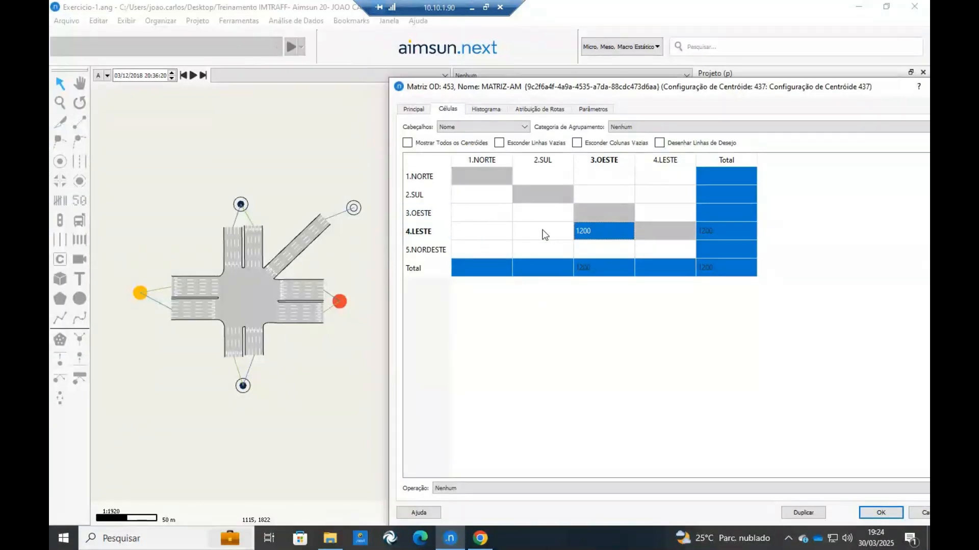
click(485, 235)
text(800)
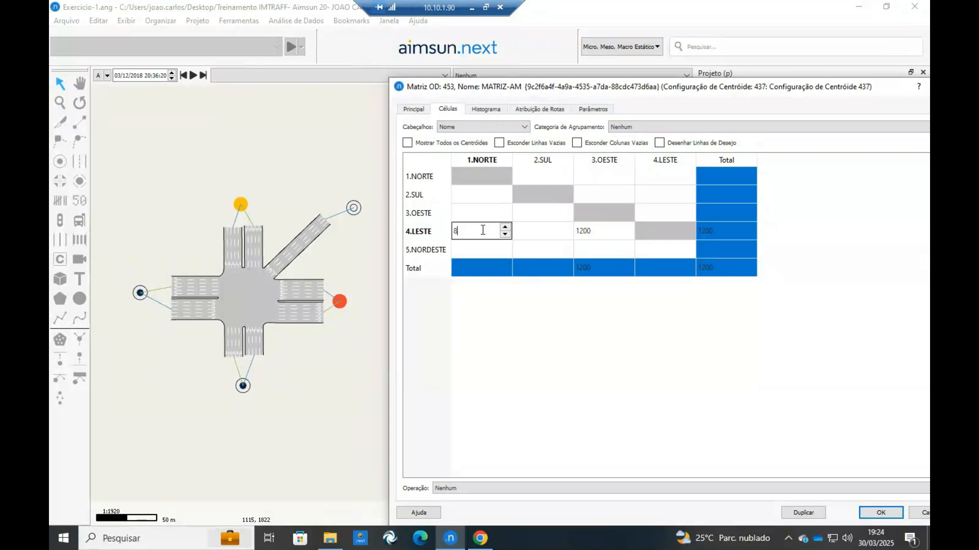
click(532, 231)
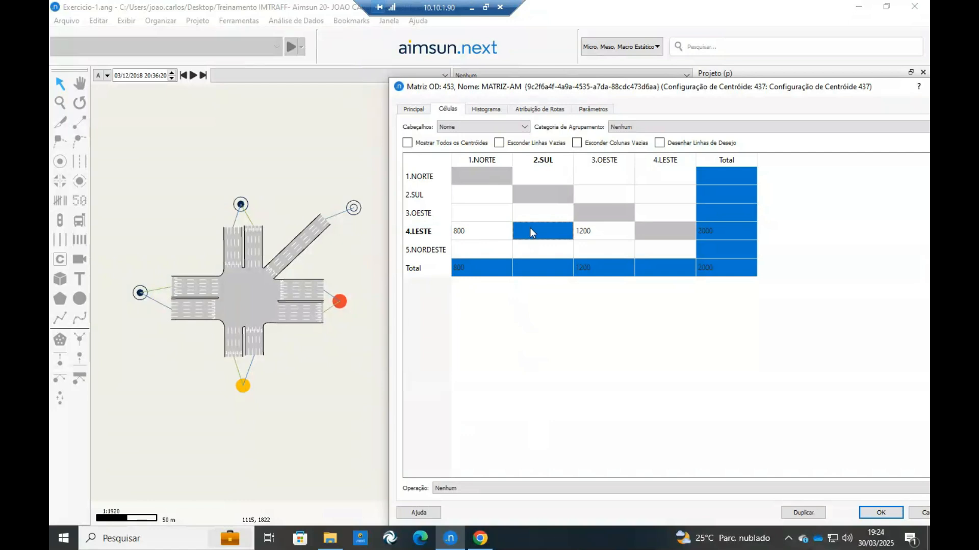
Switch to the Canva exercise, try an eastern approach stroke turning south, and undo the latest red annotations.
click(479, 538)
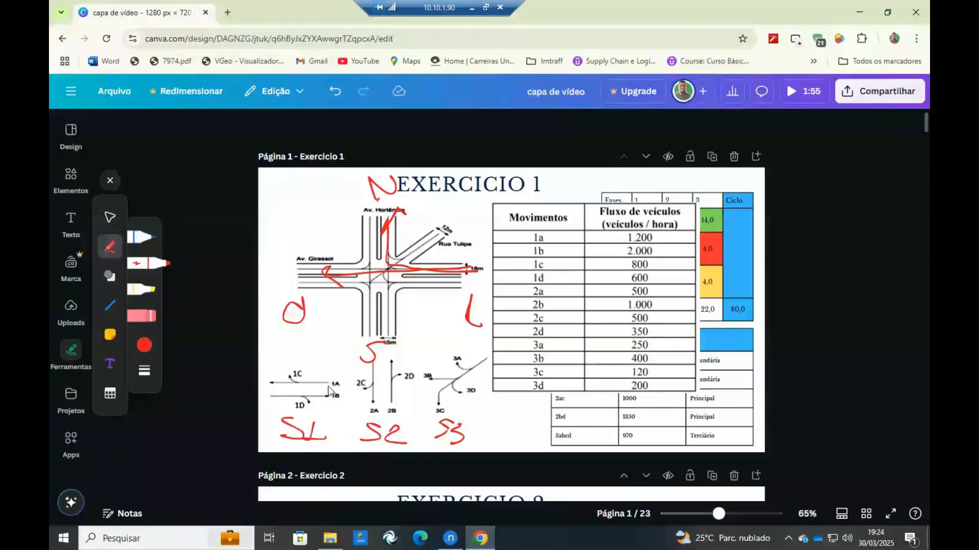
mouse_move(458, 266)
mouse_down()
mouse_move(483, 273)
mouse_move(381, 284)
mouse_move(390, 322)
mouse_up()
key(ctrl+z)
key(ctrl+z)
key(ctrl+z)
key(ctrl+z)
key(ctrl+z)
key(ctrl+z)
key(ctrl+z)
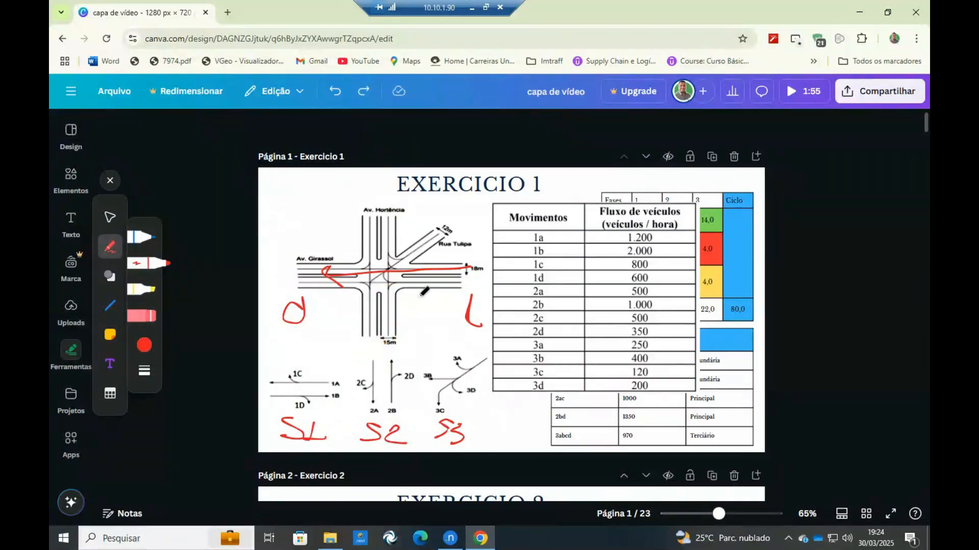
key(ctrl+z)
Switch back to Aimsun Next and check the 4.LESTE to 2.SUL and 3.OESTE to 1.NORTE pairs in the network.
click(461, 539)
click(456, 539)
click(455, 539)
click(534, 234)
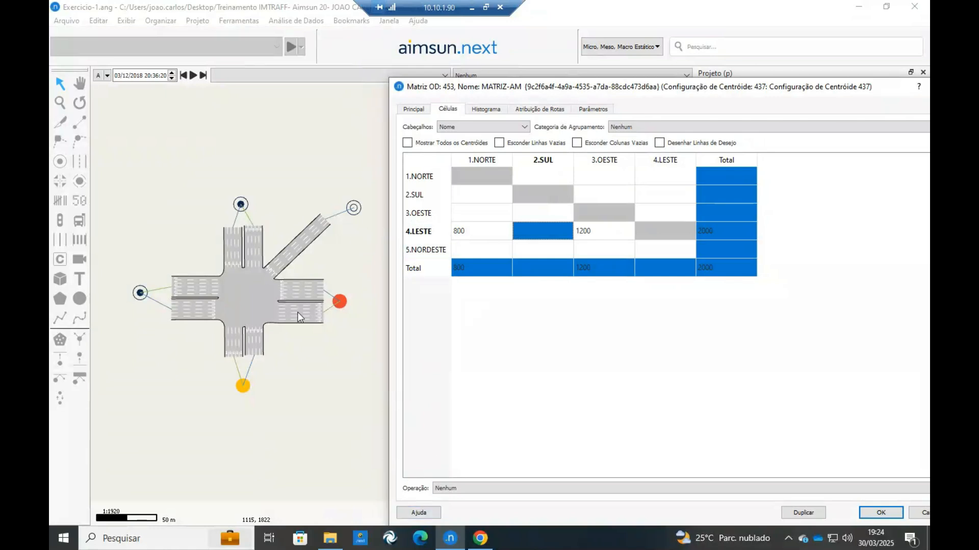
click(431, 213)
click(479, 209)
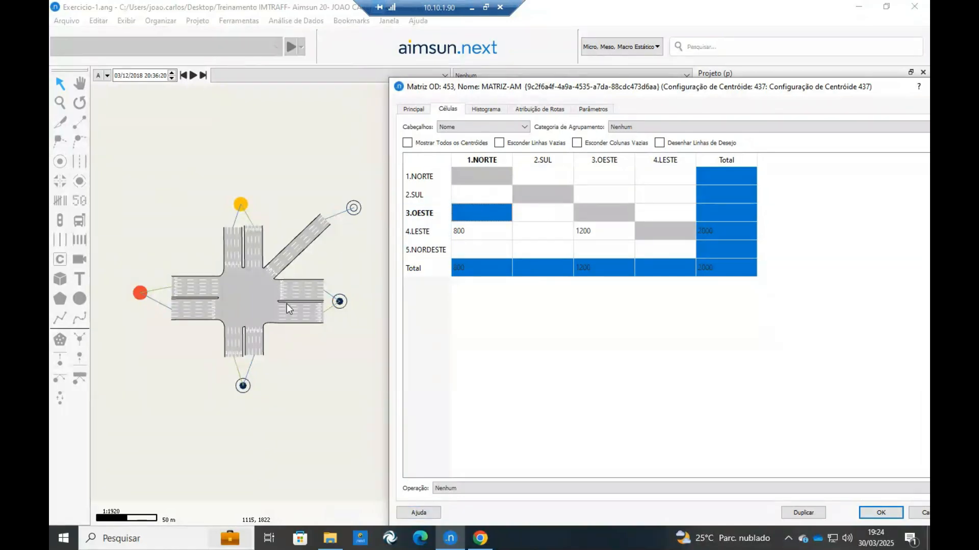
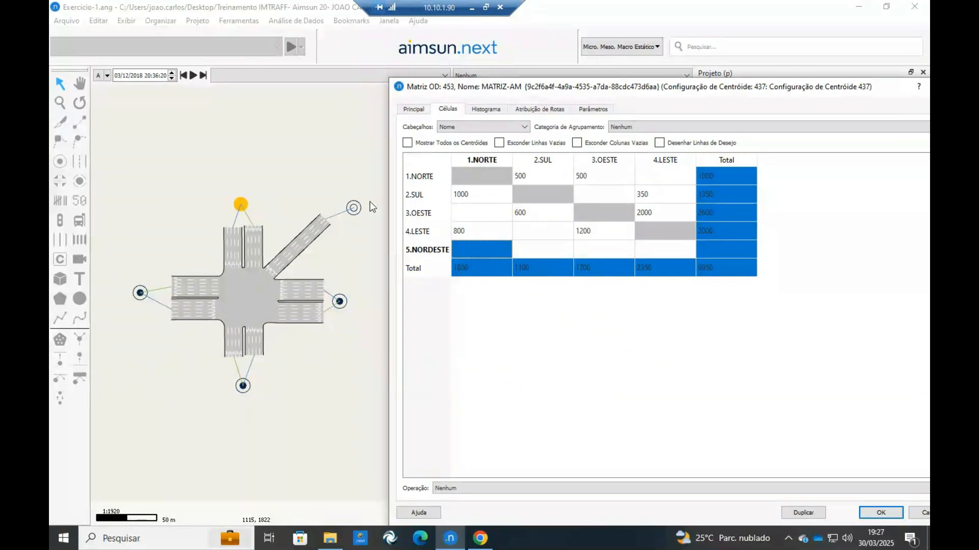
Switch to the Canva exercise and undo the red arrow drawn for movement 2D.
click(353, 208)
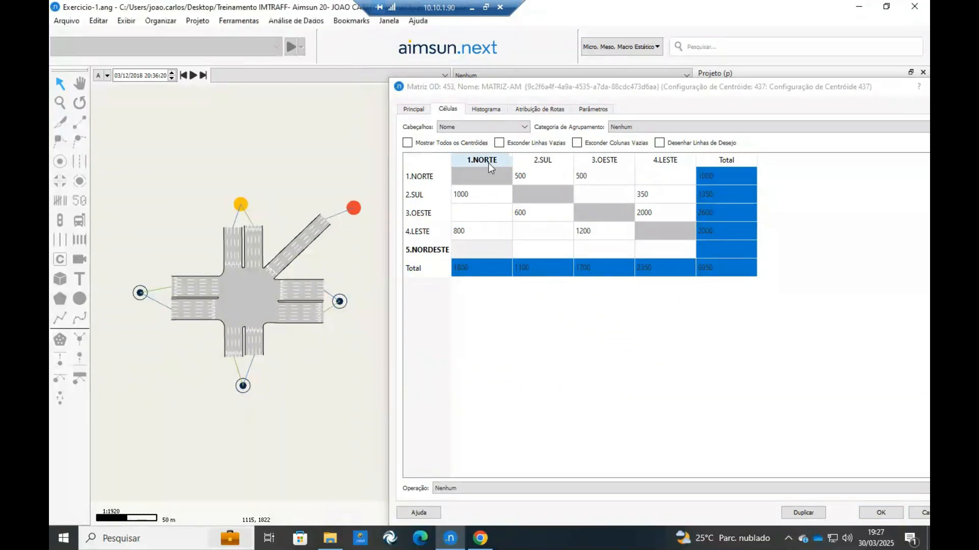
click(457, 247)
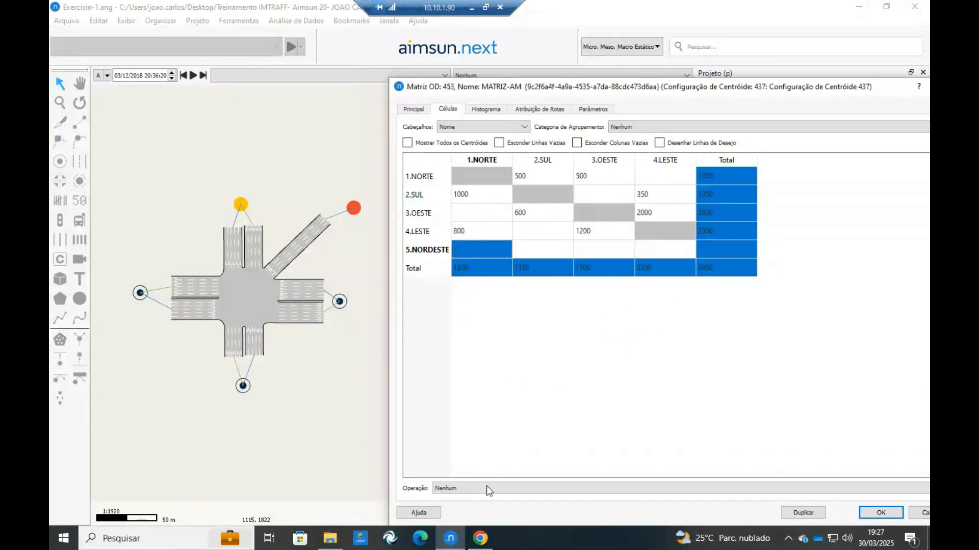
click(480, 539)
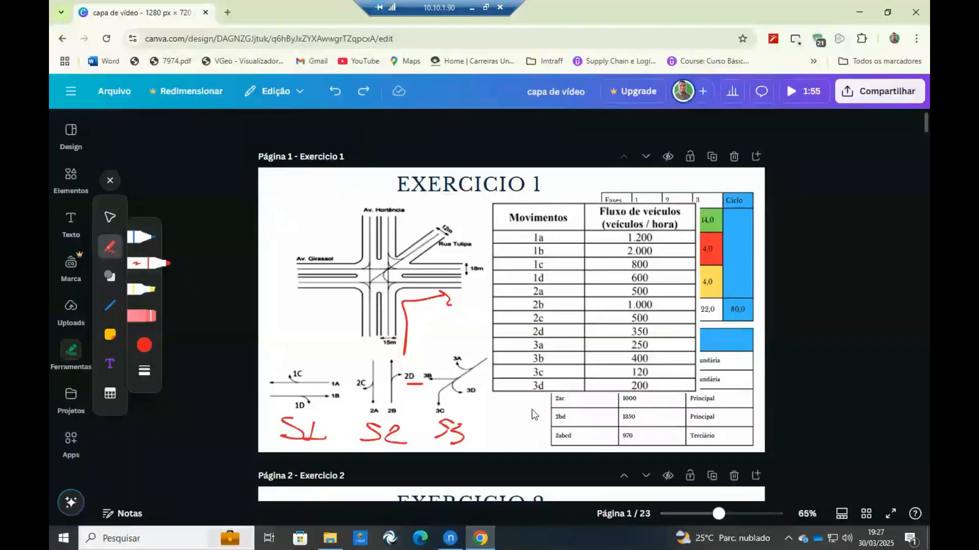
key(ctrl+z)
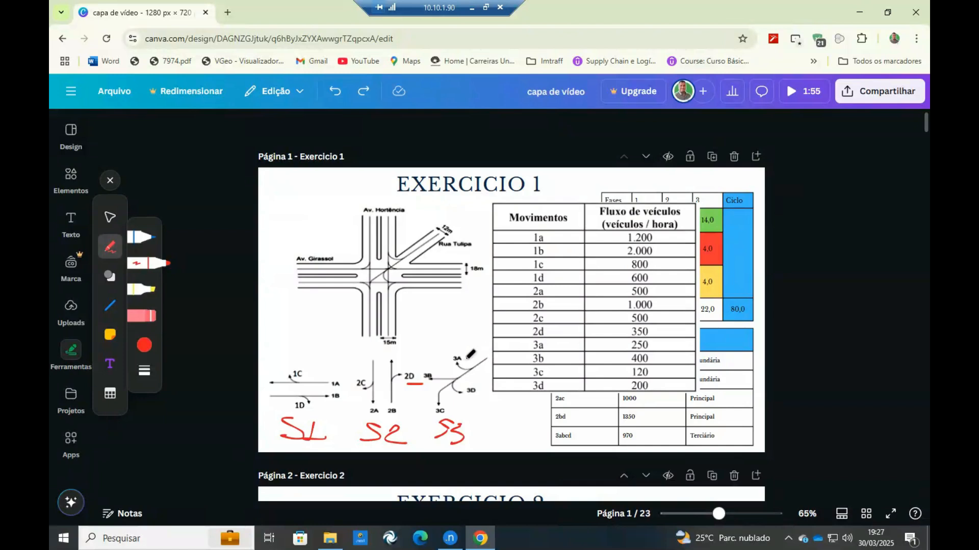
Switch back to Aimsun Next and set the demand from 5.NORDESTE to 1.NORTE to 250.
click(480, 540)
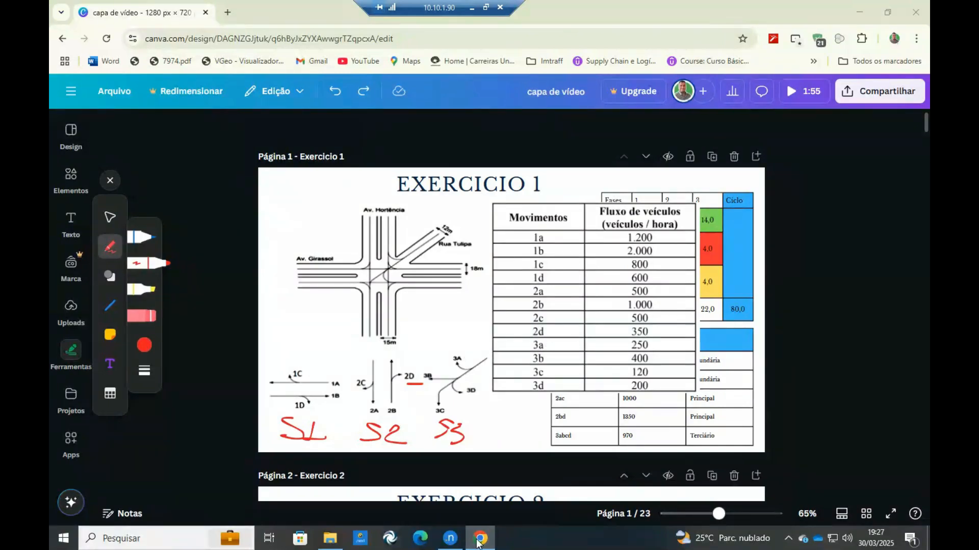
text(250)
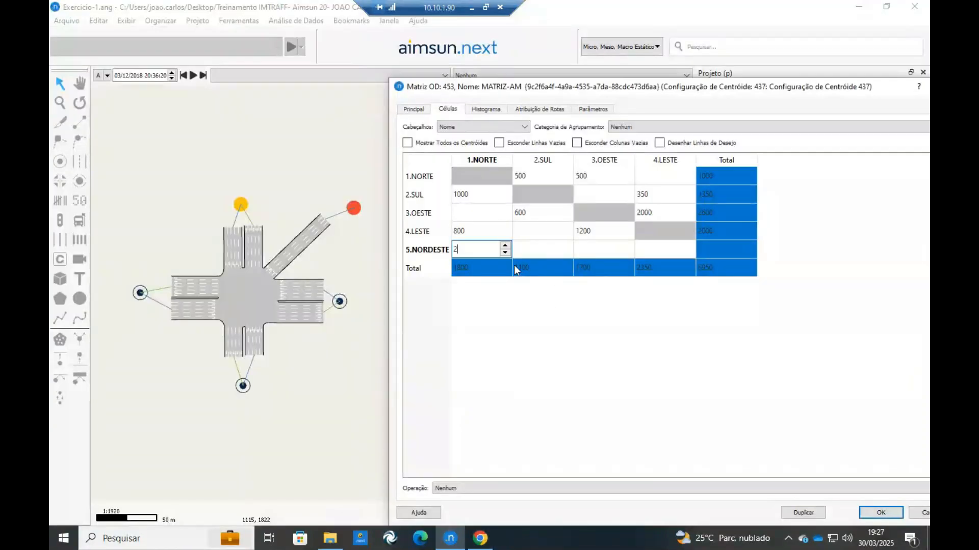
click(553, 246)
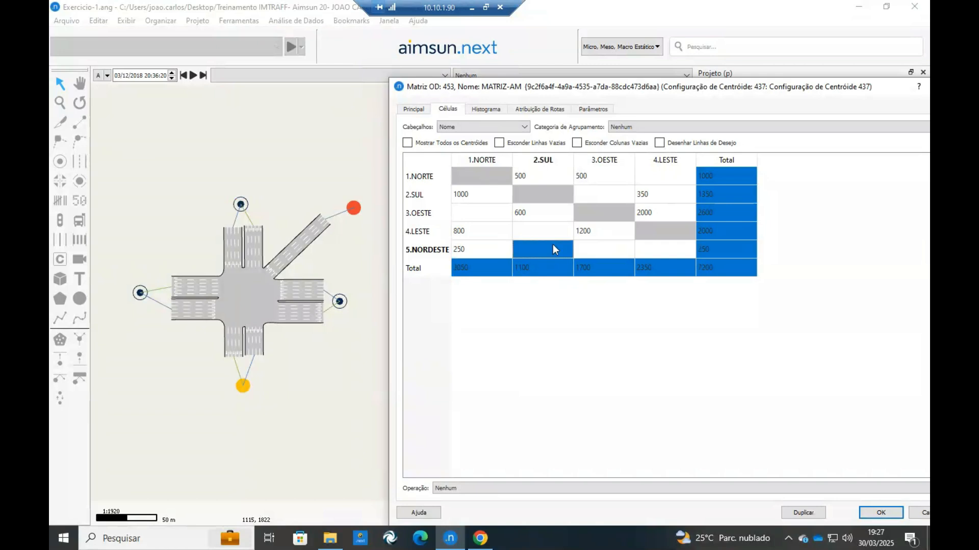
Underline movement 3C in red in the Canva exercise, and set the 5.NORDESTE to 2.SUL demand to 120 in Aimsun Next.
click(480, 538)
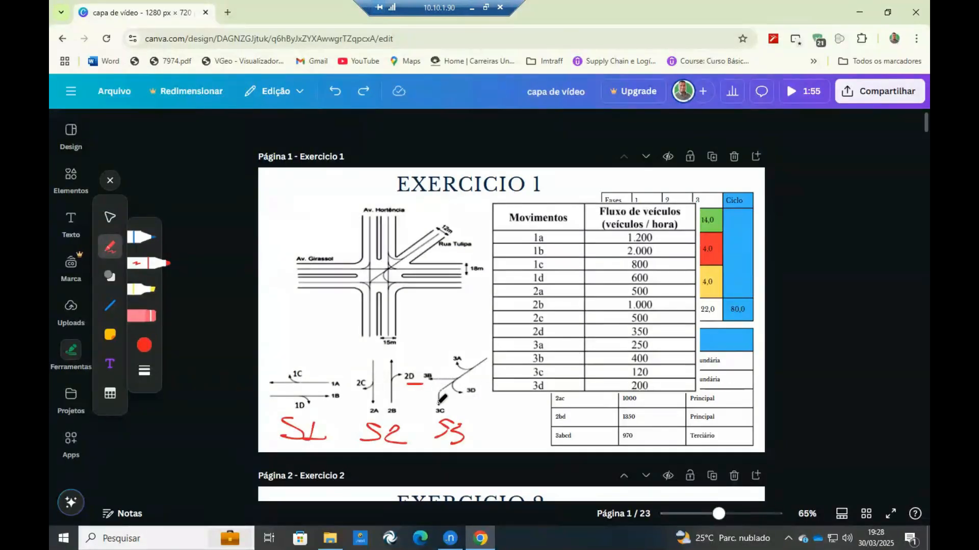
drag(435, 414, 453, 414)
click(445, 547)
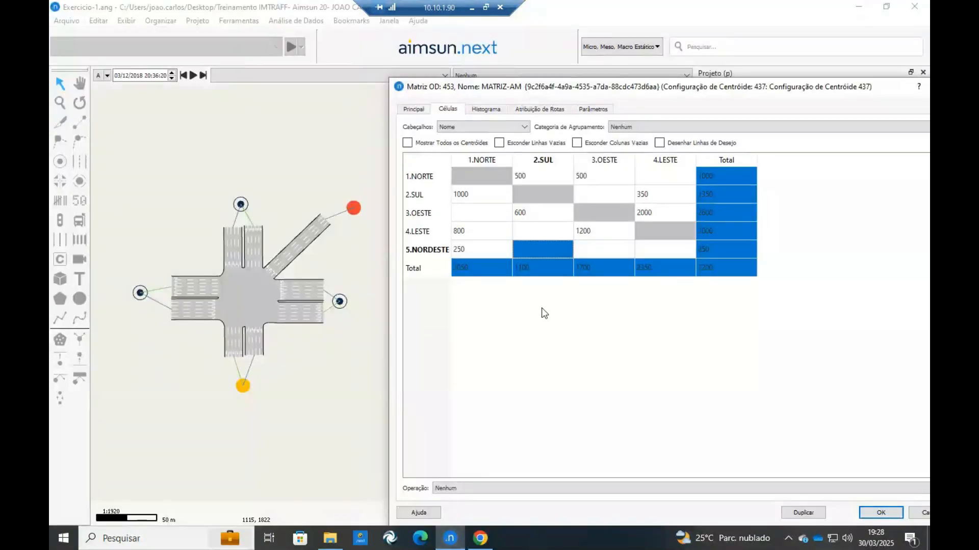
text(120)
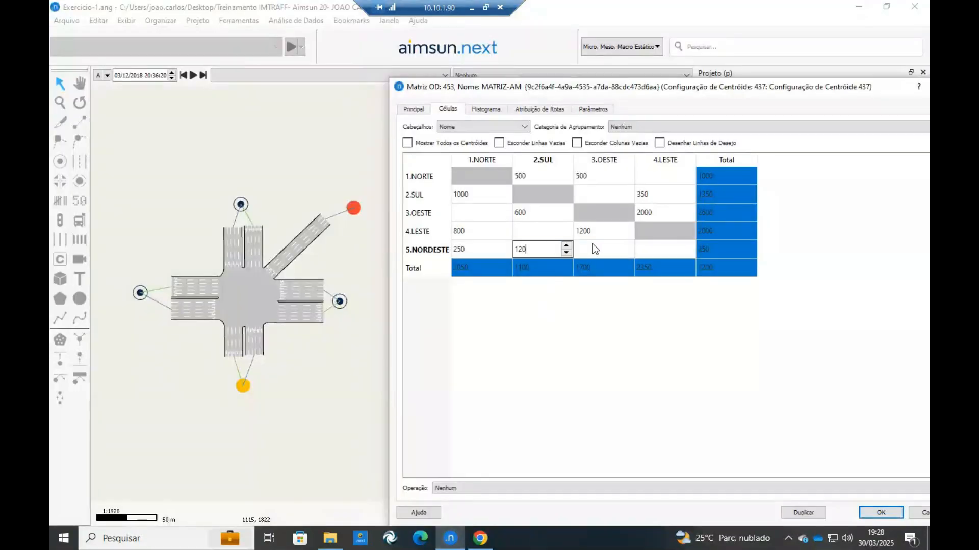
key(Tab)
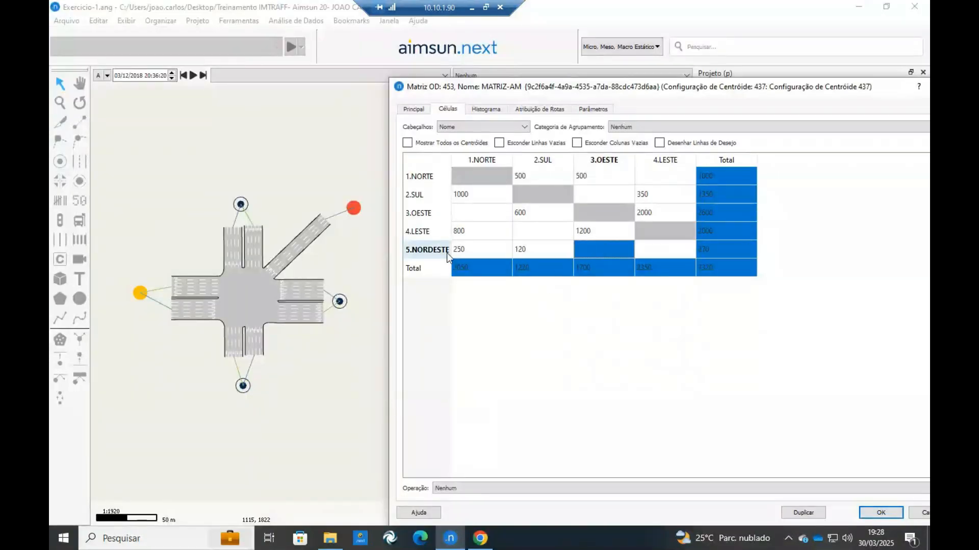
Mark movement 3B in red in the Canva exercise, and set the 5.NORDESTE to 3.OESTE demand to 400 in Aimsun Next.
click(480, 539)
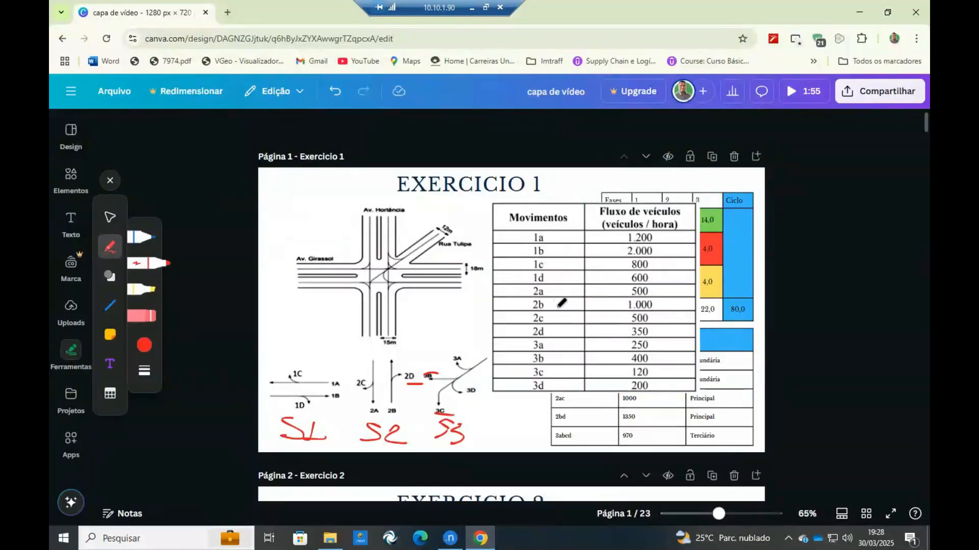
click(479, 538)
text(400)
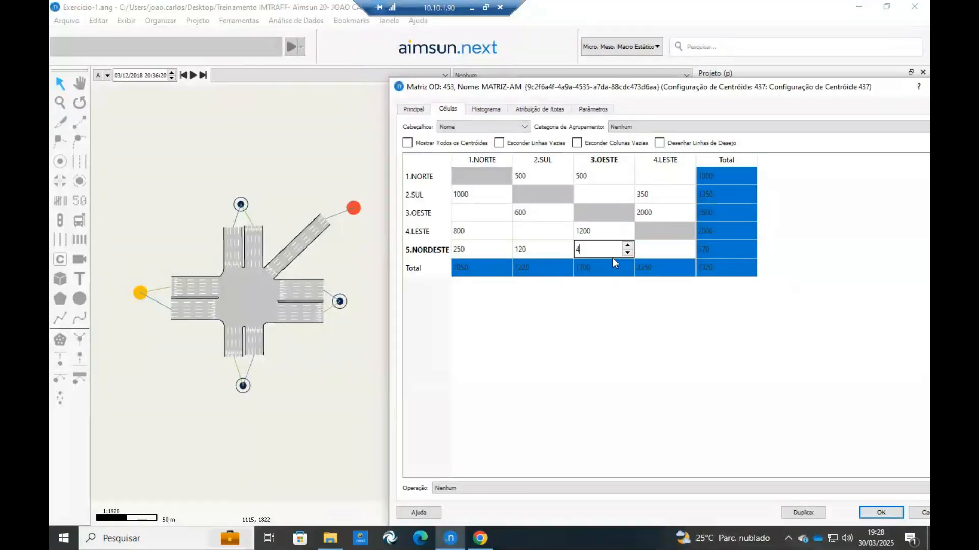
click(655, 251)
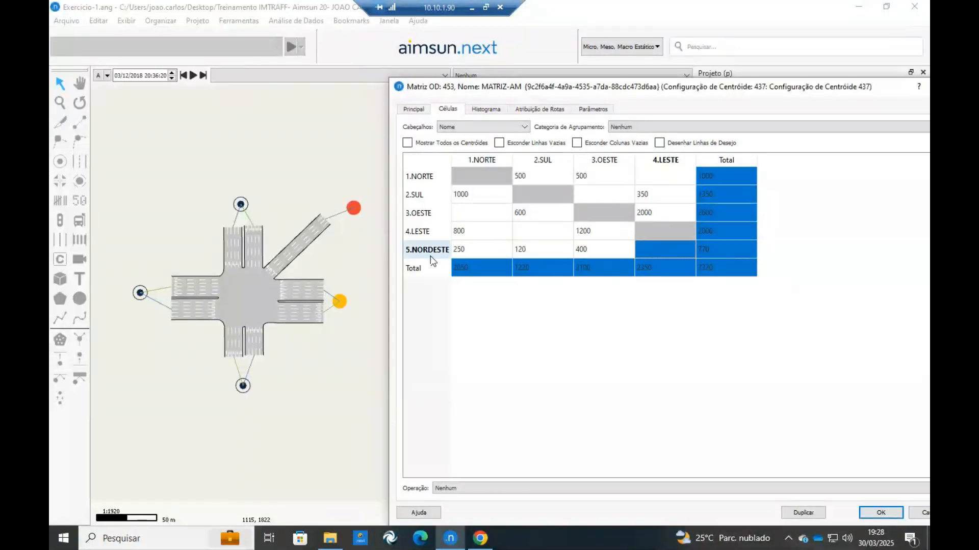
Underline movement 3D in Canva, then in Aimsun Next set the 5.NORDESTE to 4.LESTE demand to 200 and accept the matrix.
click(480, 538)
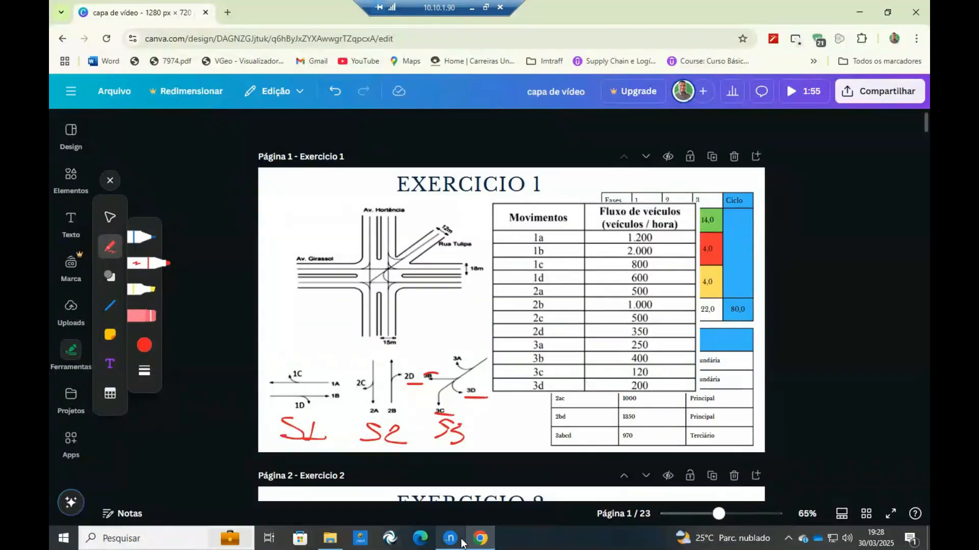
click(450, 538)
click(653, 253)
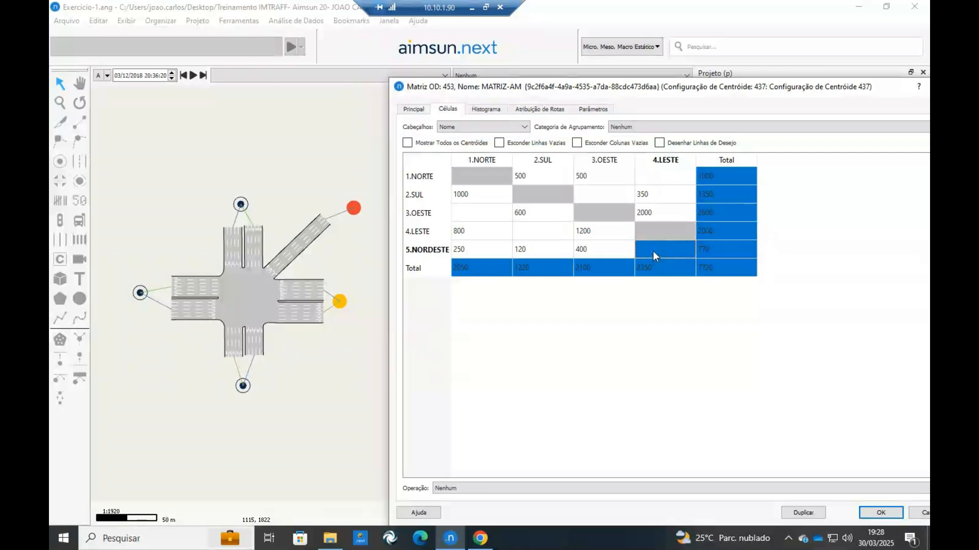
double_click(652, 253)
text(200)
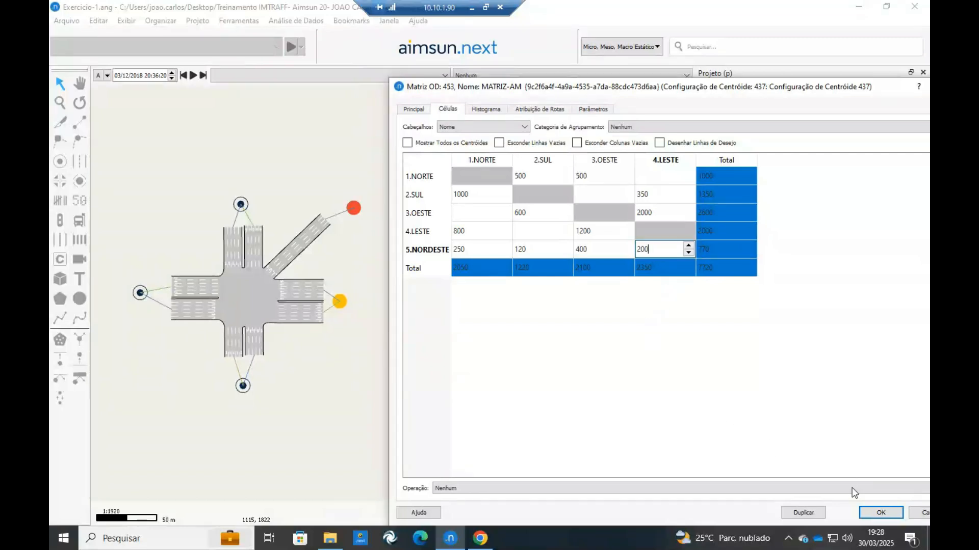
click(880, 513)
Try creating a new control plan from the intersection node, and remove that plan from the project.
mouse_move(313, 243)
mouse_down()
mouse_move(396, 234)
mouse_move(388, 257)
mouse_up()
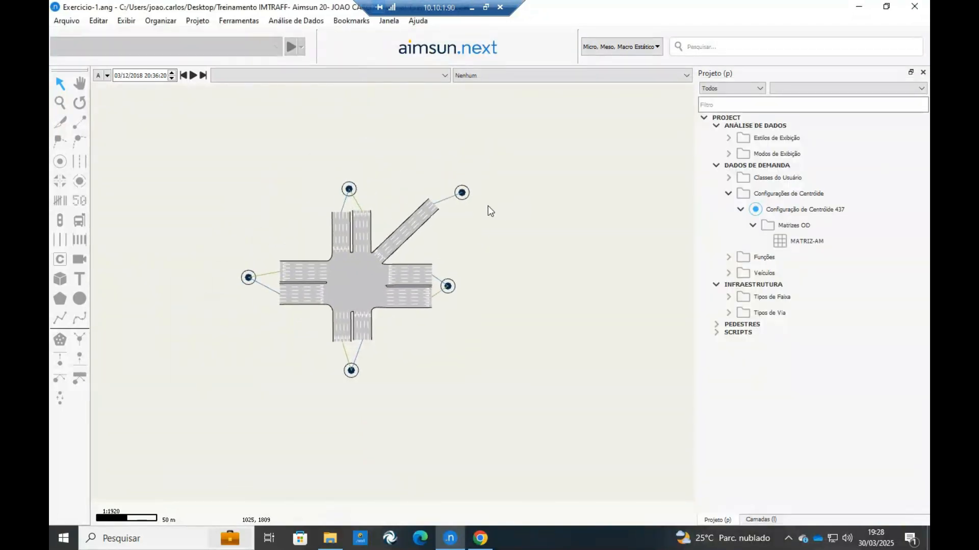
click(369, 303)
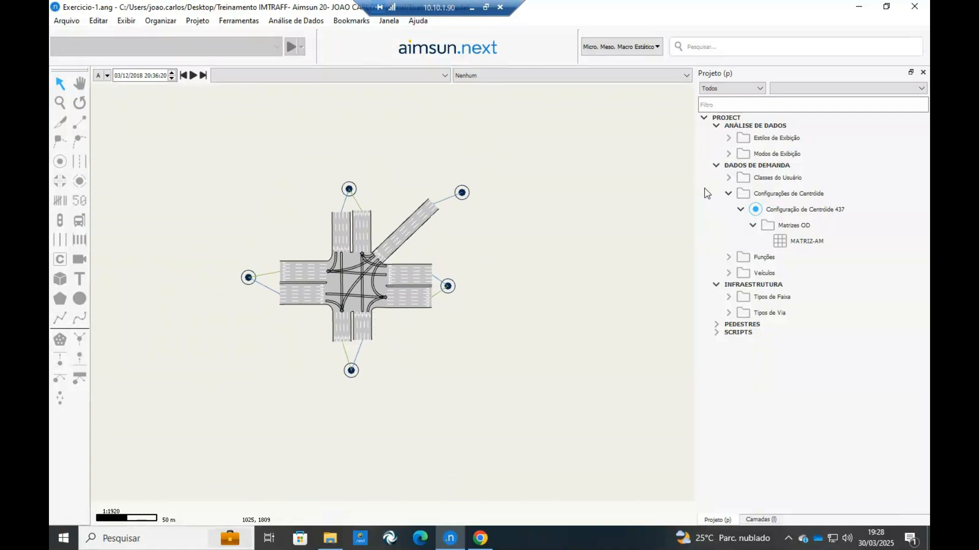
scroll(355, 259, up, 2)
right_click(355, 259)
click(306, 302)
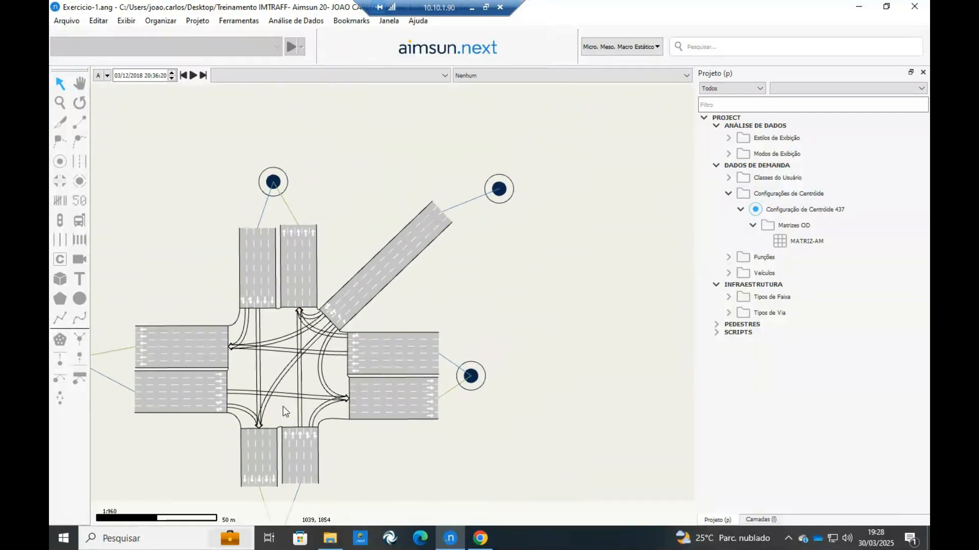
right_click(274, 411)
mouse_move(320, 85)
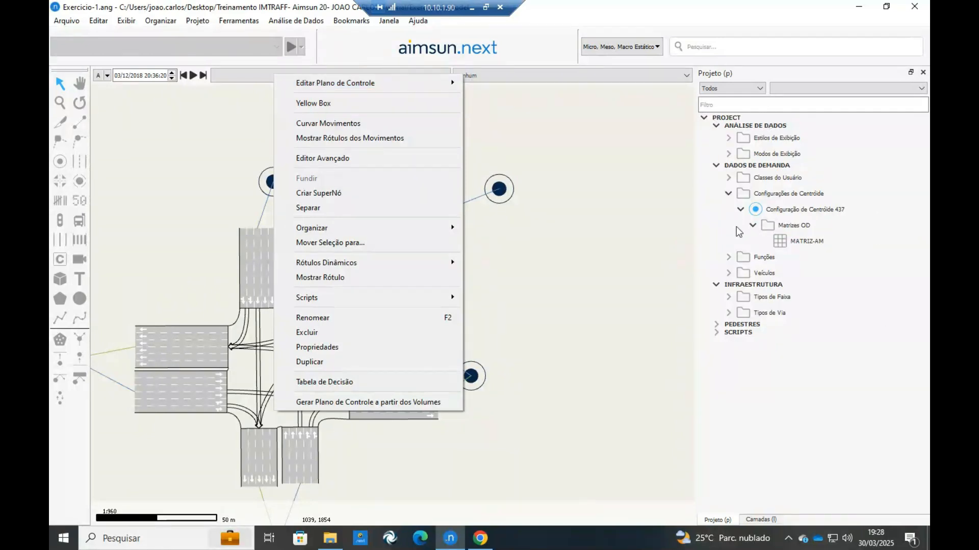
mouse_move(438, 83)
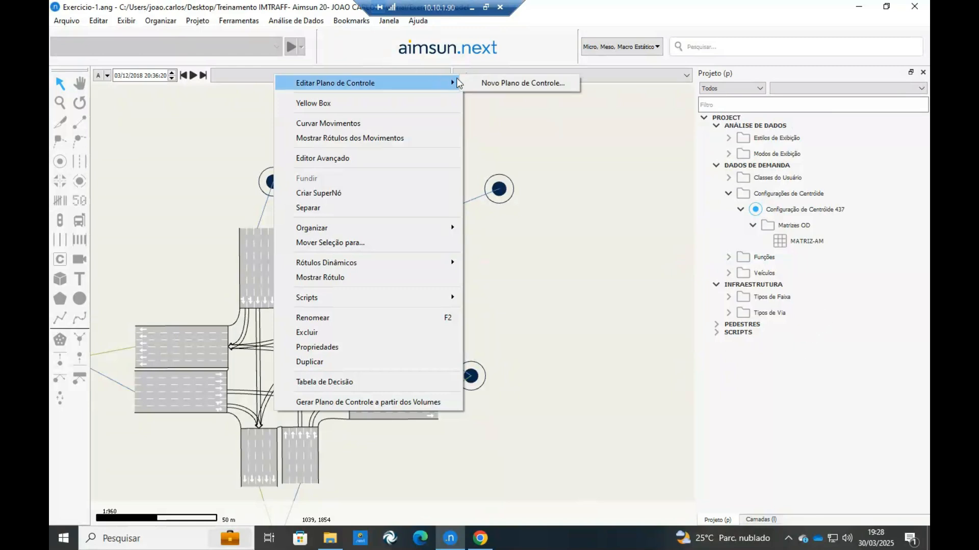
click(489, 82)
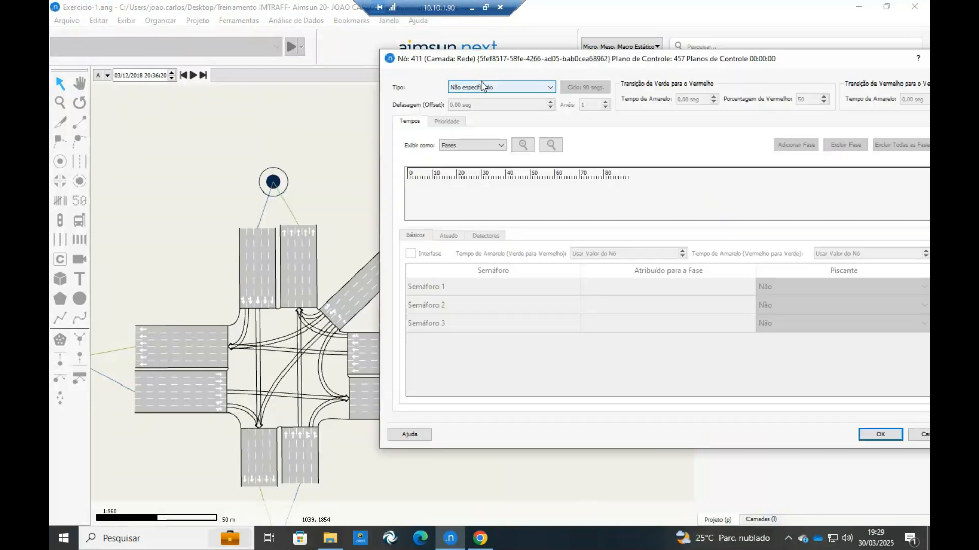
drag(575, 64, 263, 73)
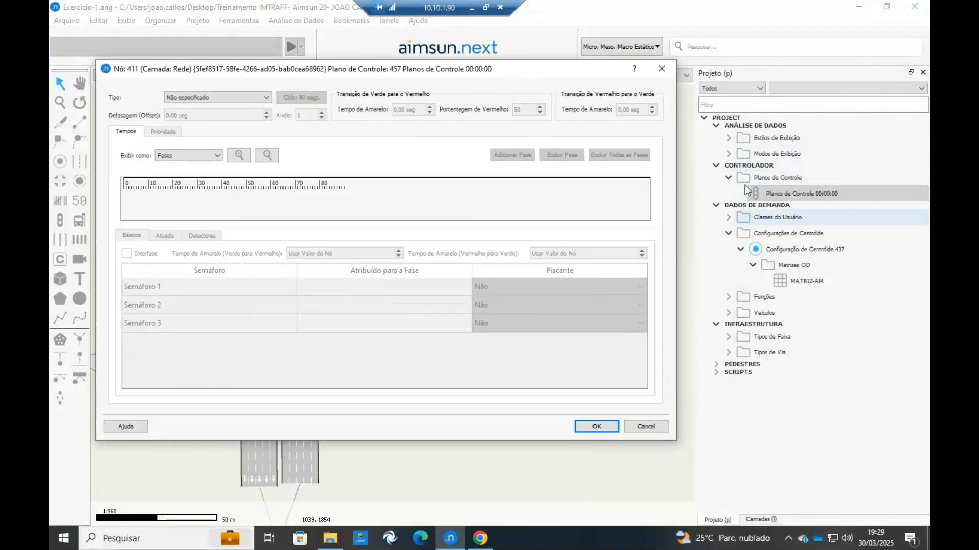
click(661, 72)
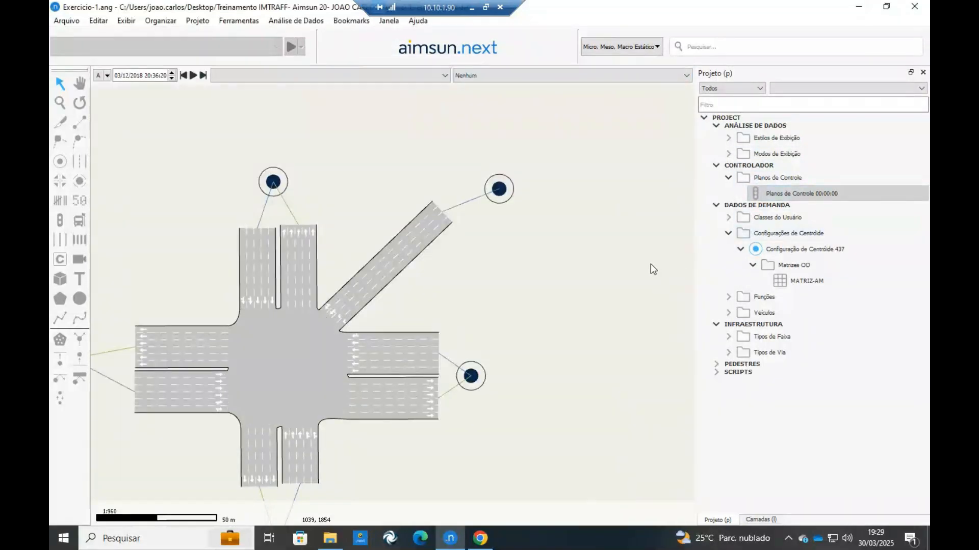
right_click(749, 165)
click(777, 212)
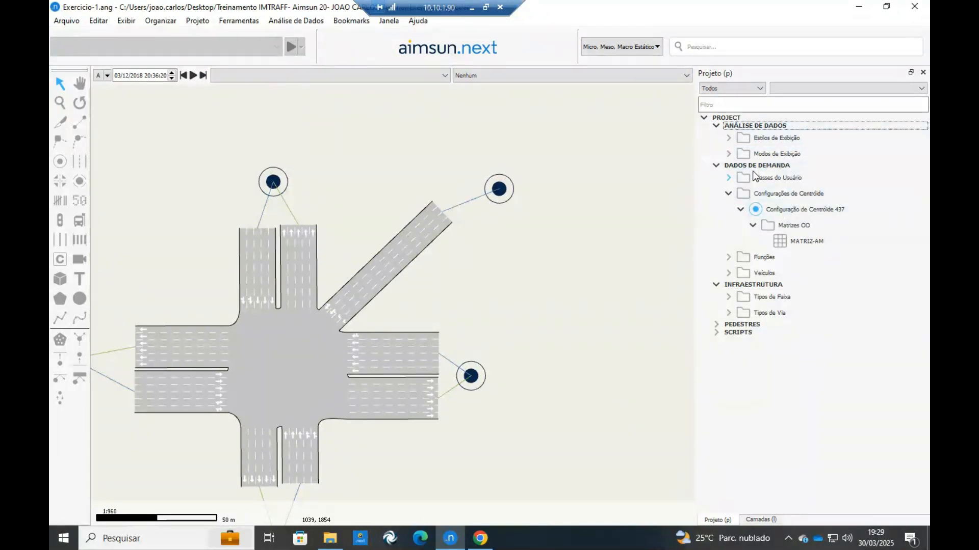
Create a new control plan (Plano de Controle) at project level.
drag(377, 303, 444, 275)
right_click(740, 117)
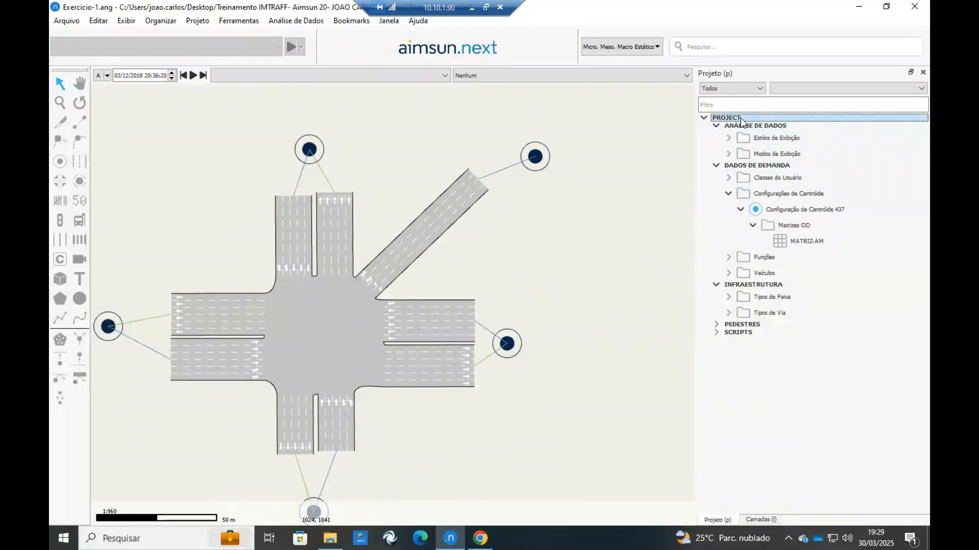
click(768, 136)
right_click(751, 118)
mouse_move(760, 127)
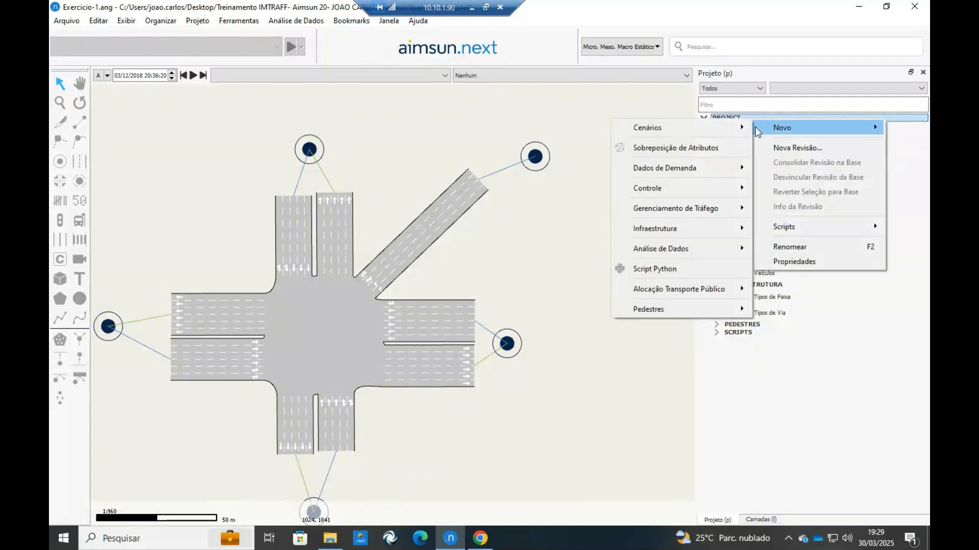
mouse_move(681, 133)
mouse_move(657, 194)
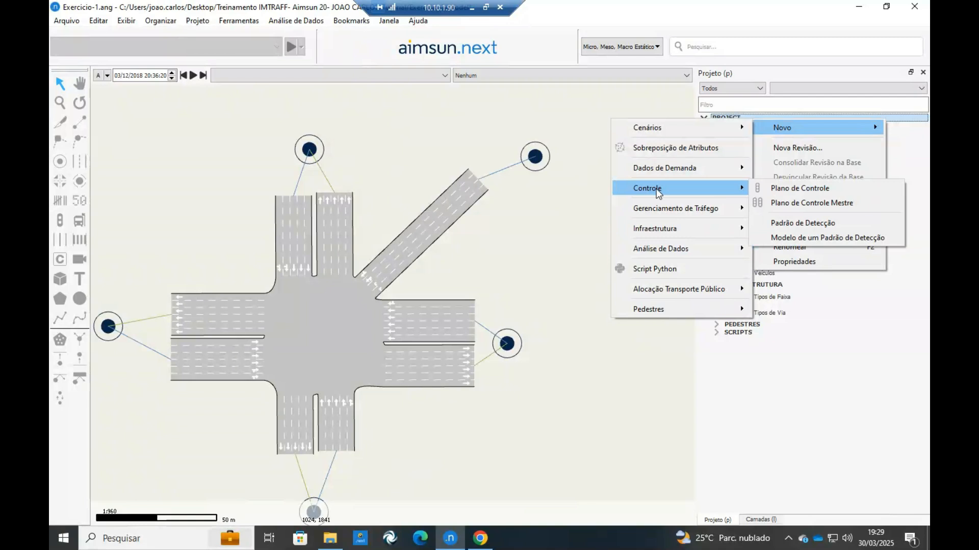
click(798, 188)
Open the new control plan's properties and rename it Planos de Controle AM.
double_click(797, 193)
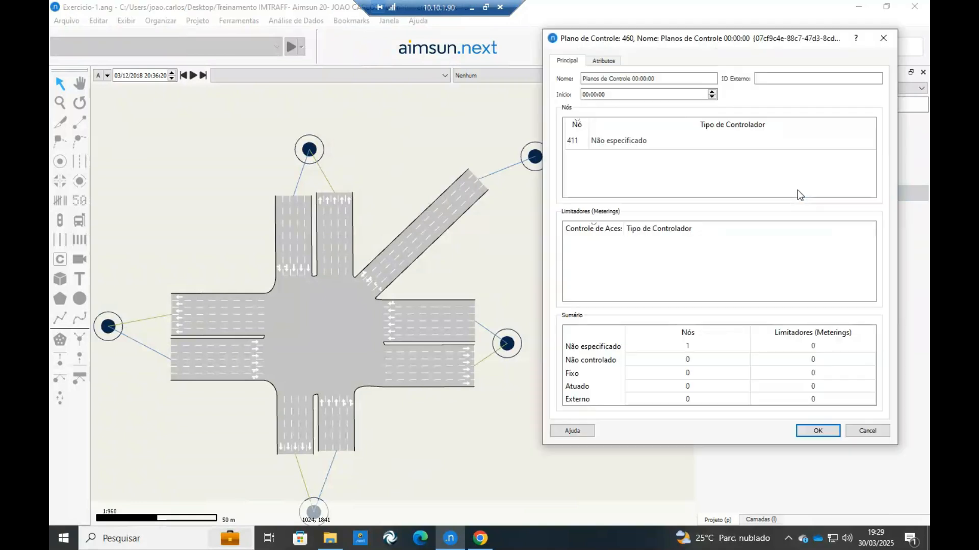
drag(677, 43, 599, 55)
drag(585, 88, 553, 88)
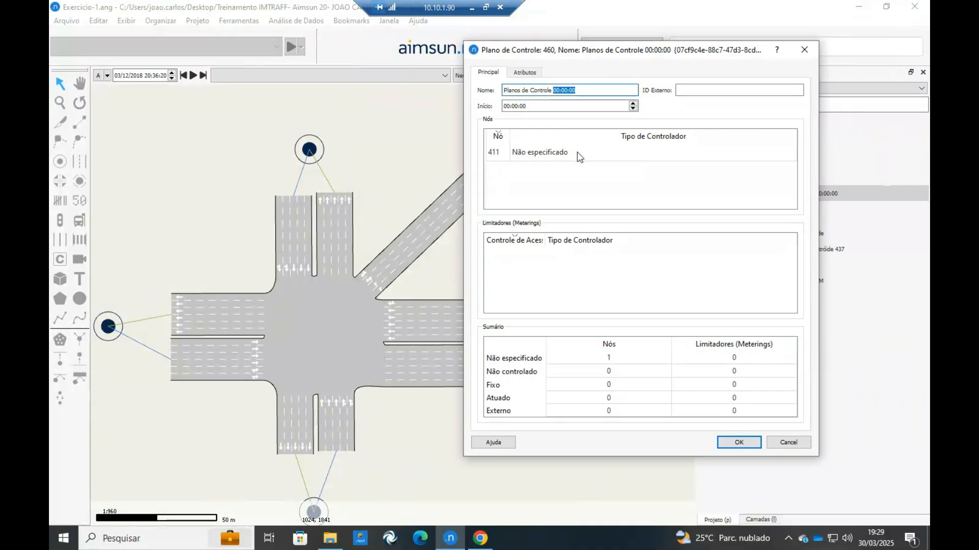
text(AM)
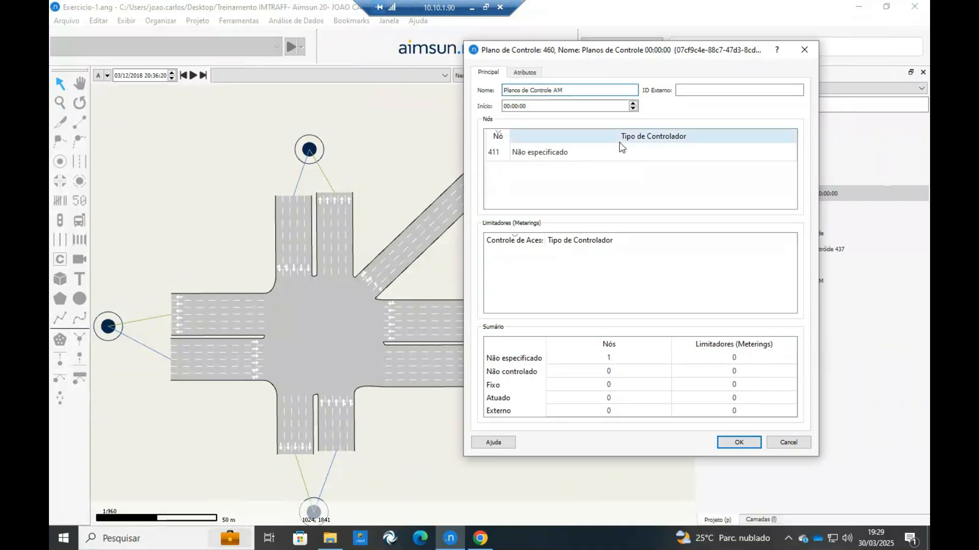
click(541, 107)
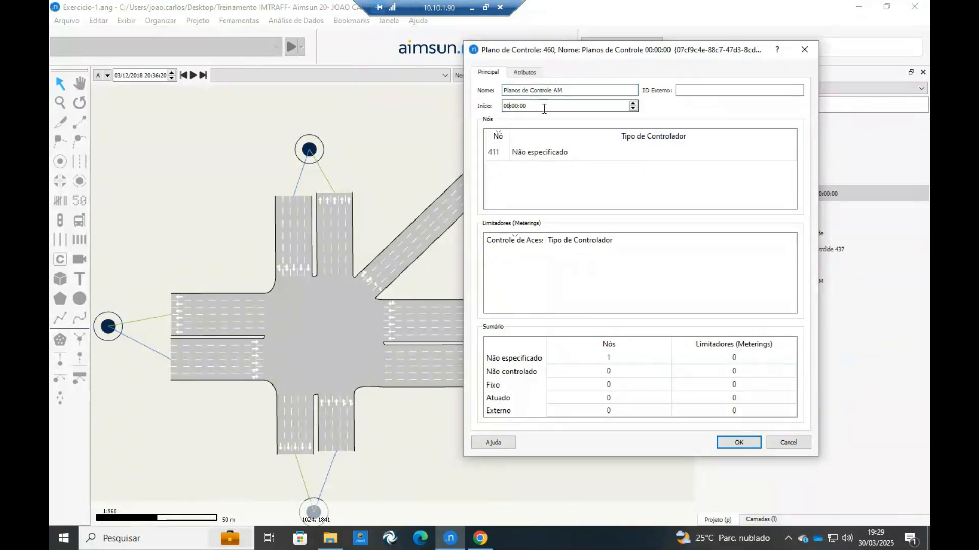
click(742, 437)
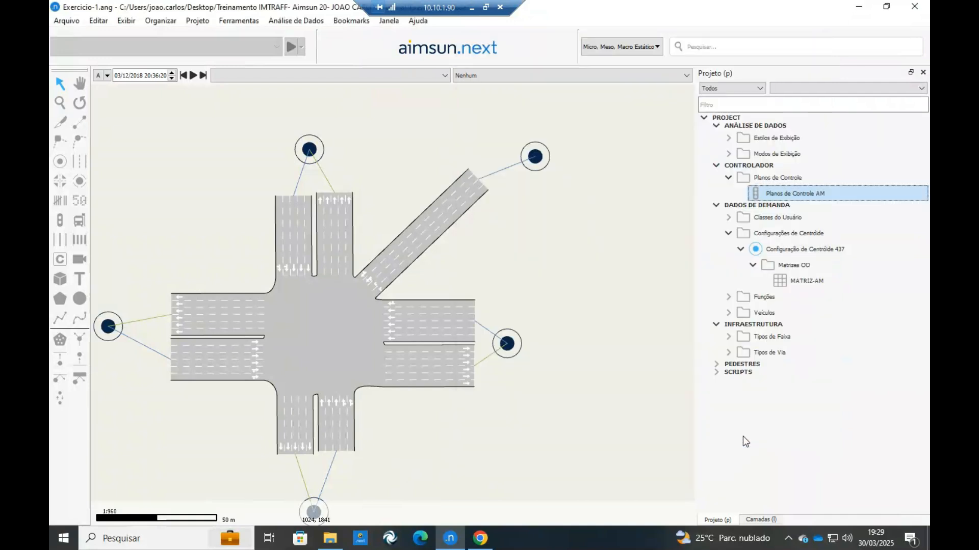
Create a new master control plan (Plano de Controle Mestre) at project level and open its properties.
click(729, 118)
right_click(734, 120)
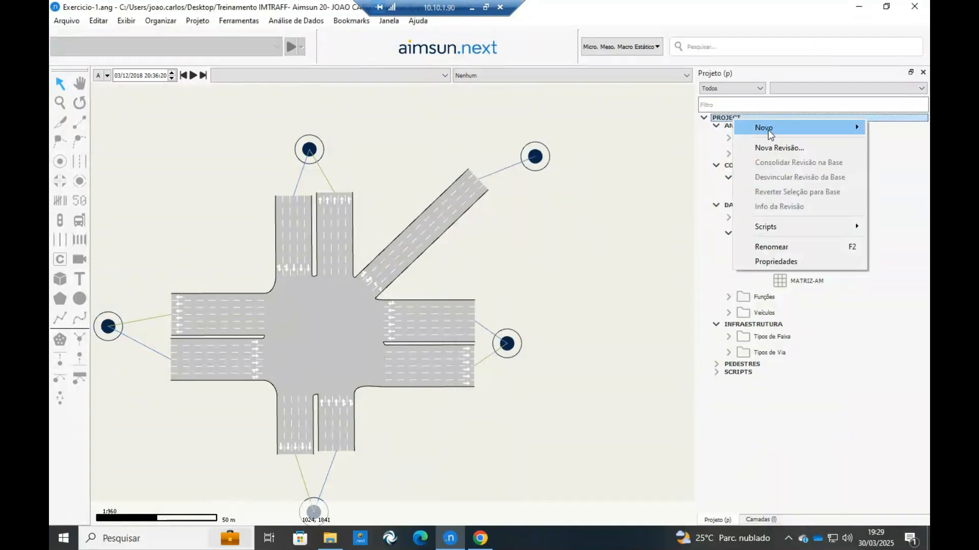
mouse_move(768, 129)
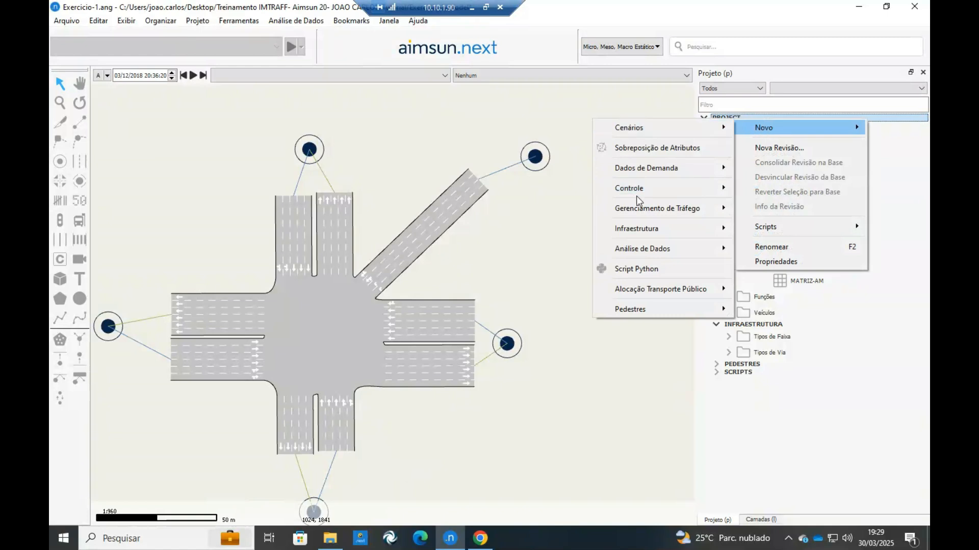
mouse_move(707, 192)
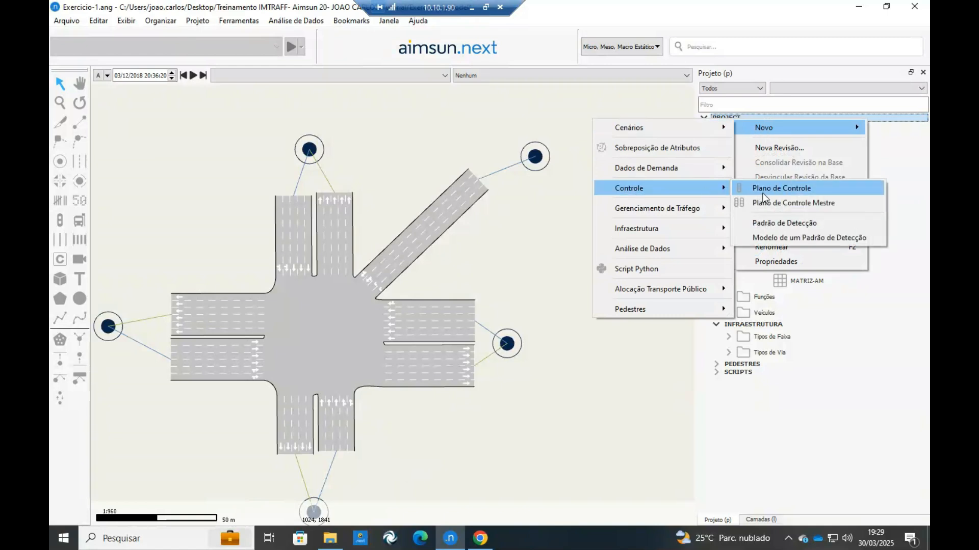
click(765, 207)
double_click(785, 226)
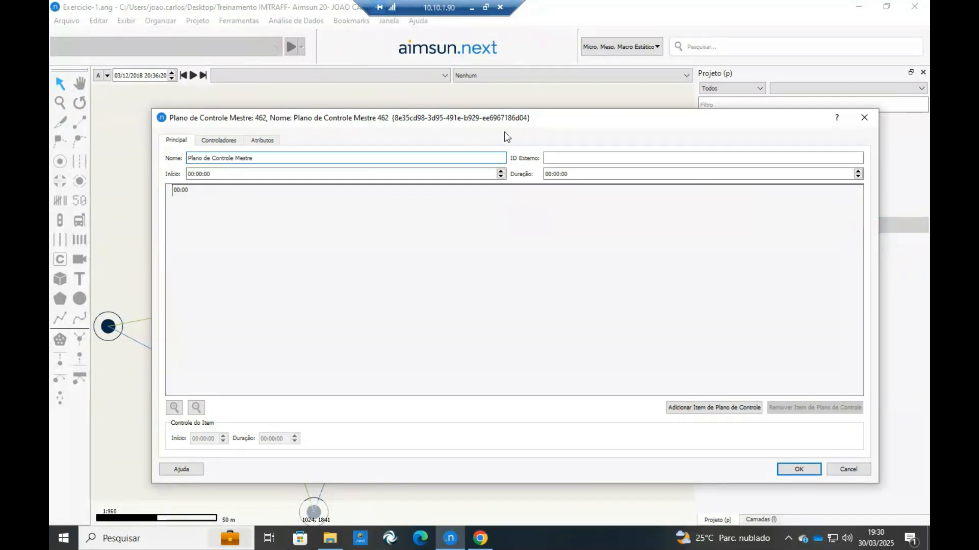
Add Planos de Controle AM as an item of the master control plan and accept the plan.
drag(475, 120, 511, 121)
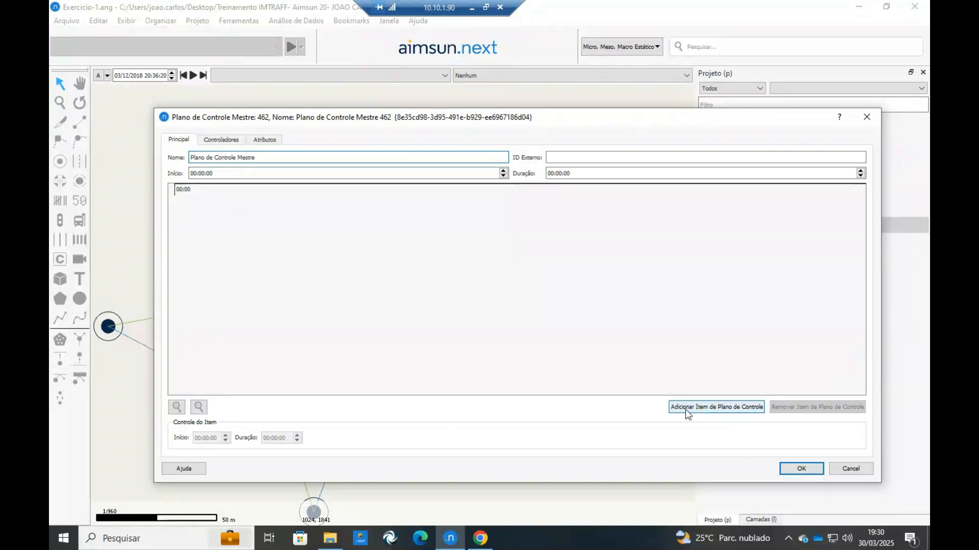
click(698, 413)
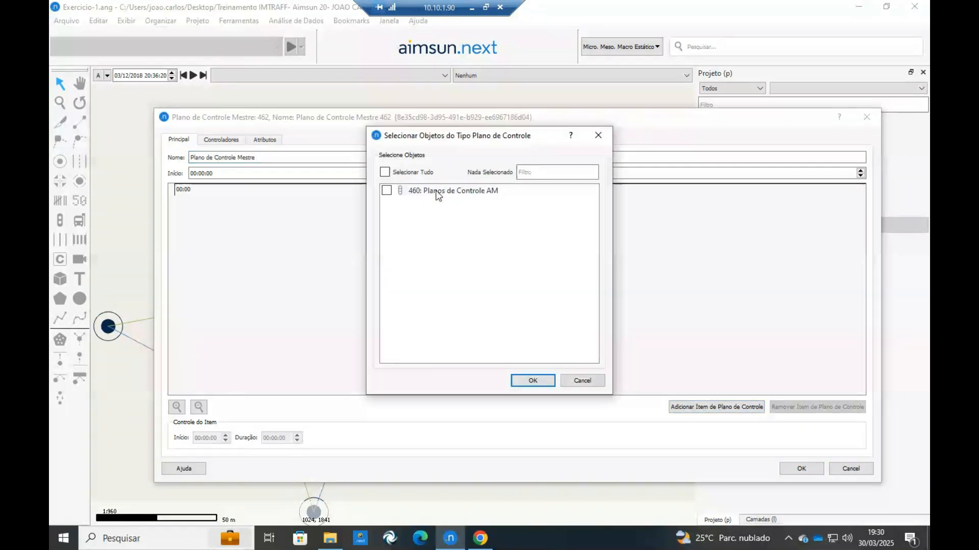
click(387, 191)
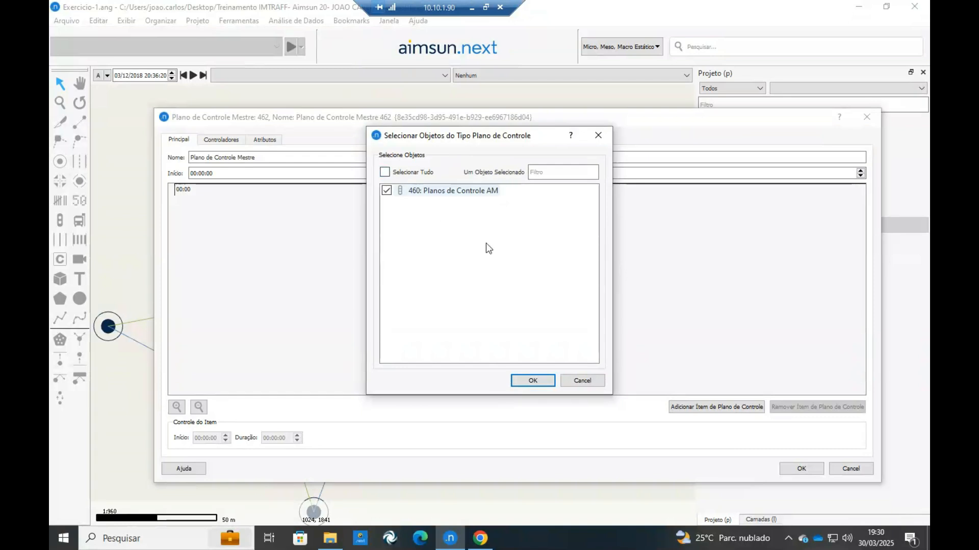
click(533, 381)
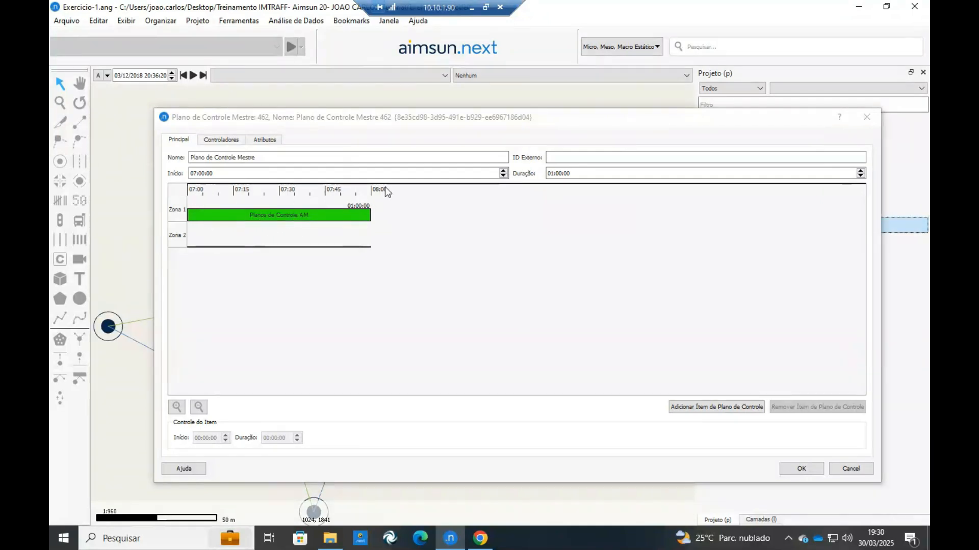
click(801, 468)
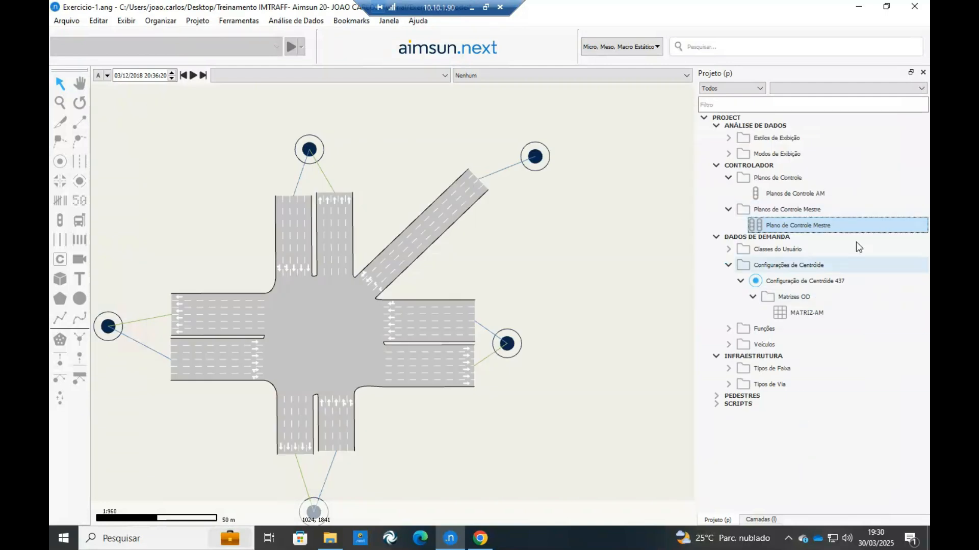
Open Planos de Controle AM for editing at the intersection node.
drag(419, 290, 434, 290)
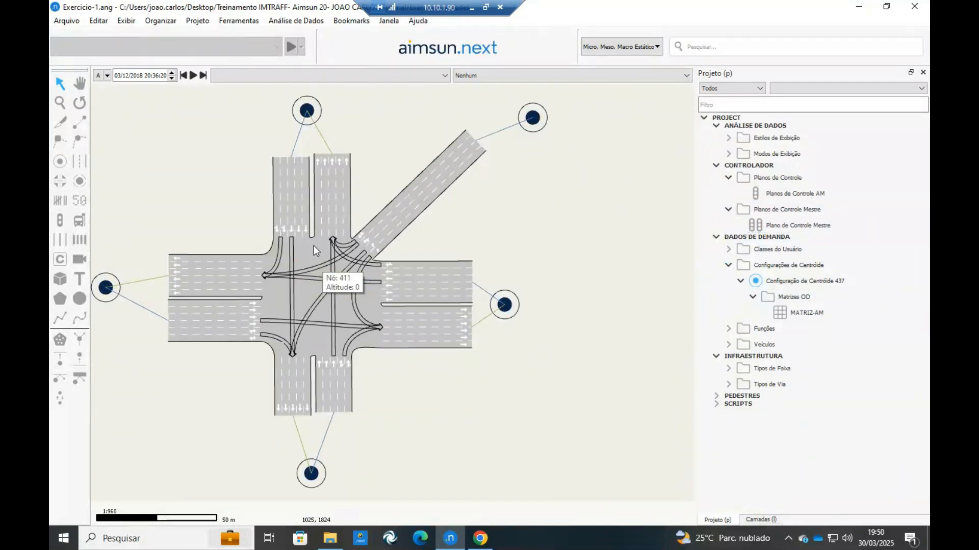
double_click(313, 246)
right_click(314, 246)
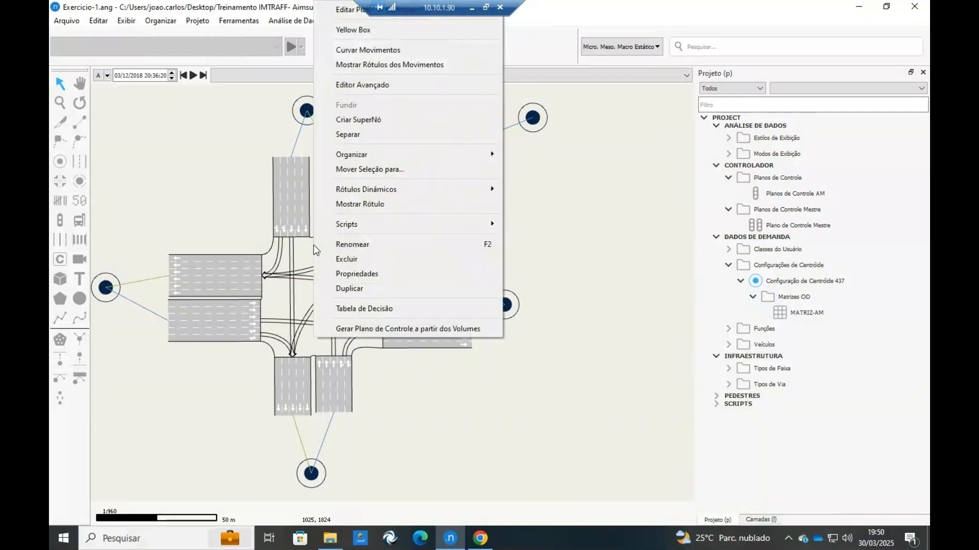
drag(306, 251, 299, 285)
right_click(323, 274)
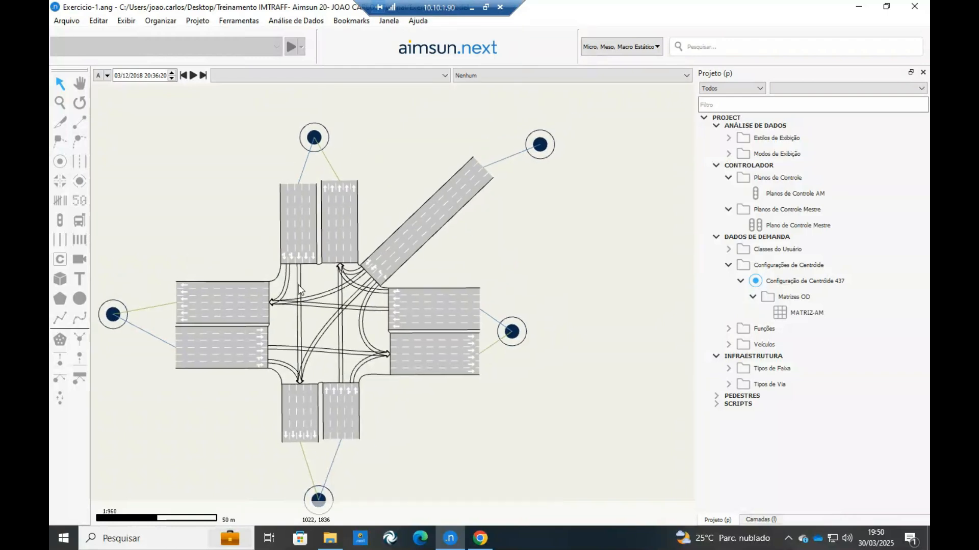
right_click(316, 373)
mouse_move(396, 47)
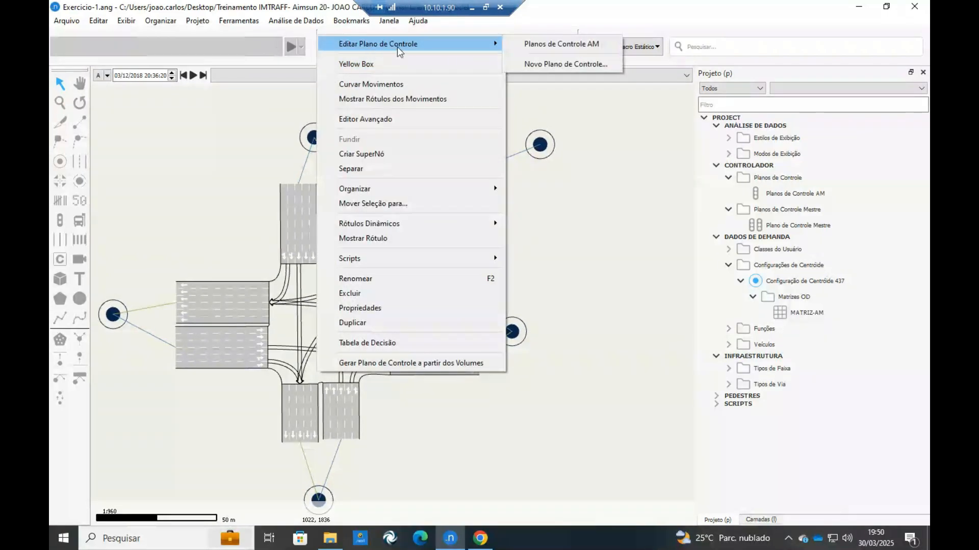
click(540, 44)
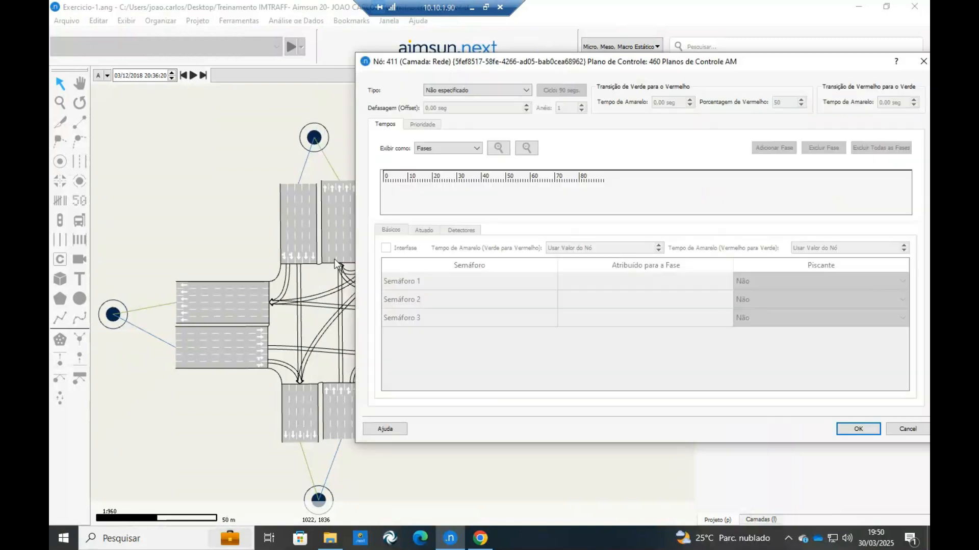
Set the node's control type to Fixo.
drag(460, 70, 393, 76)
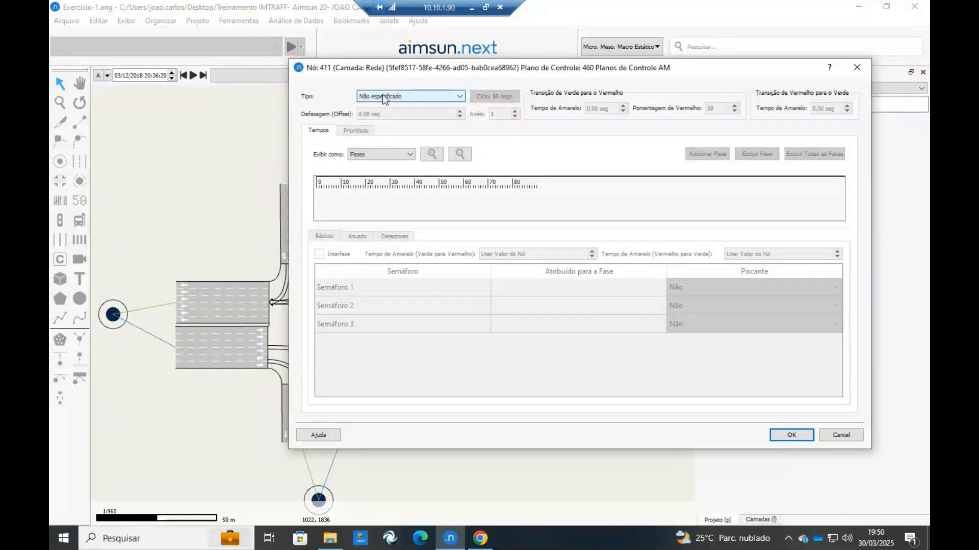
click(402, 97)
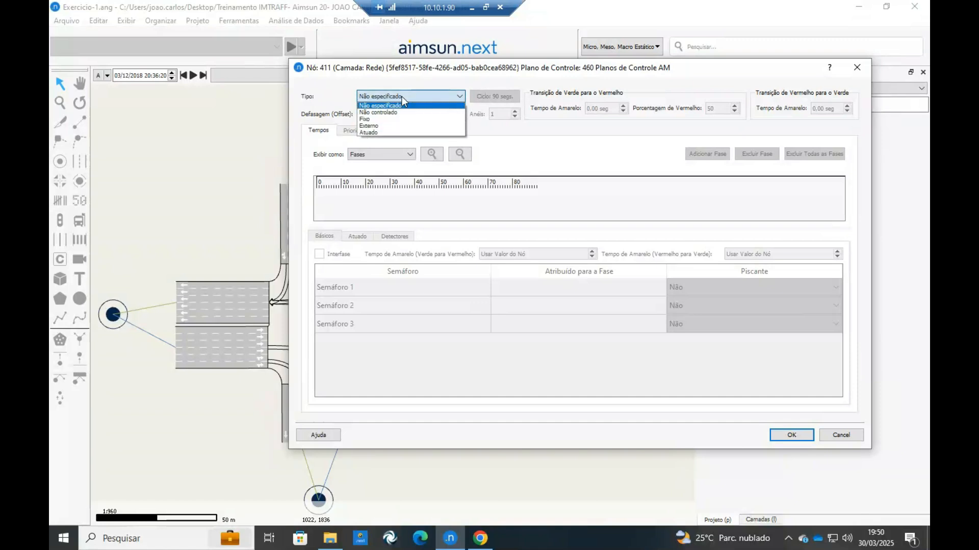
click(381, 118)
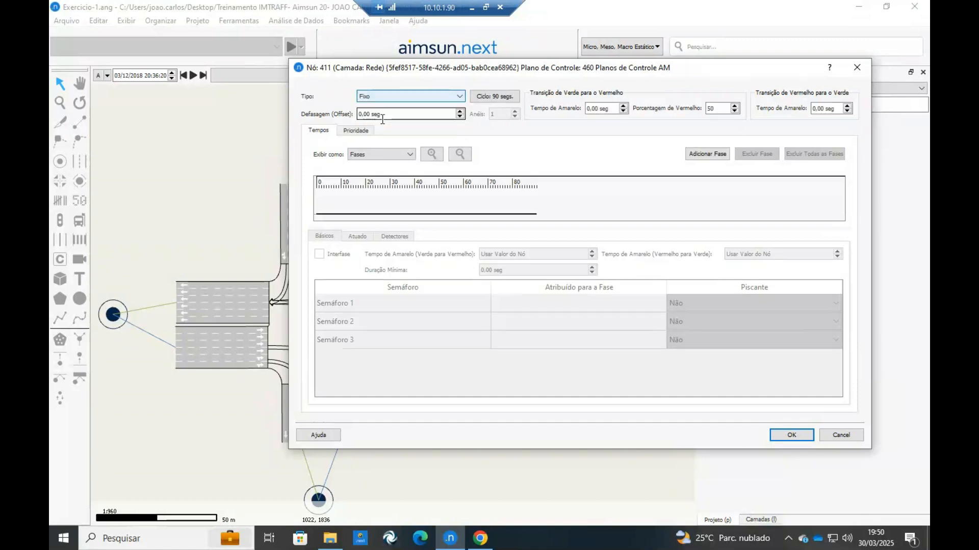
Check the cycle total in the Canva timing table, and set the node's cycle time in Aimsun Next to 80 seconds.
click(483, 98)
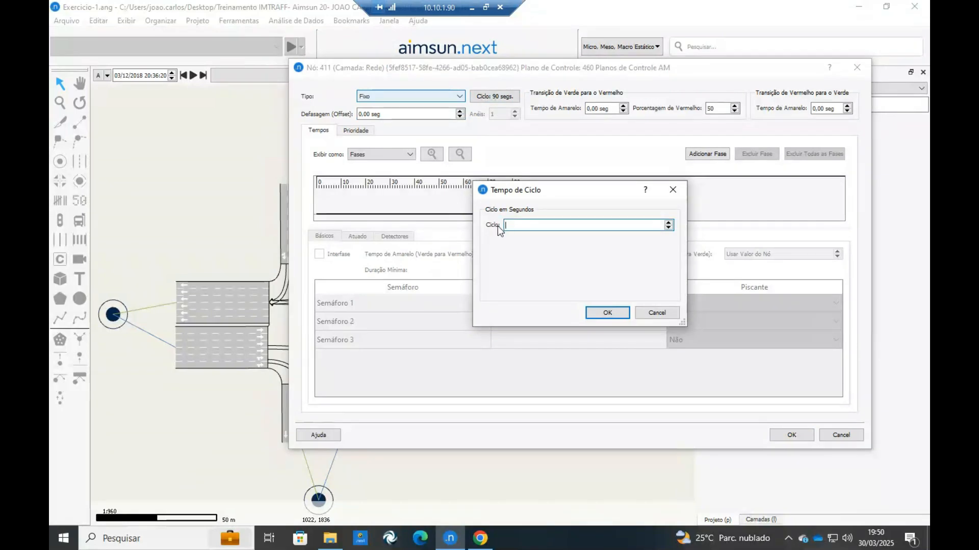
click(479, 540)
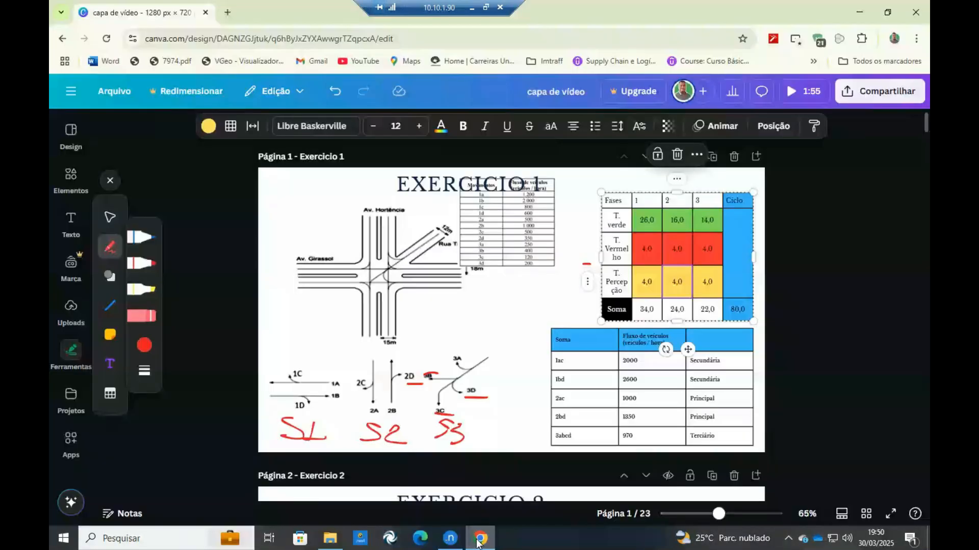
click(740, 317)
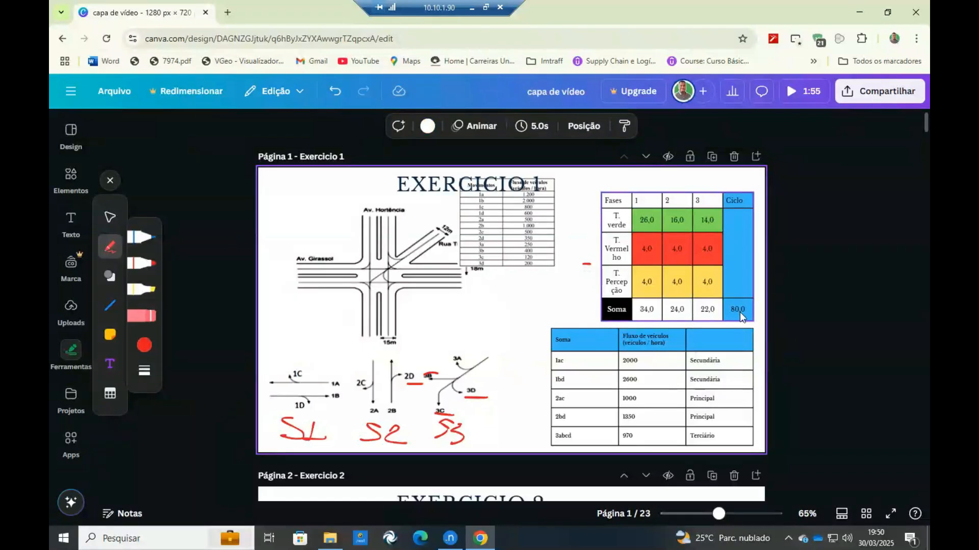
click(450, 538)
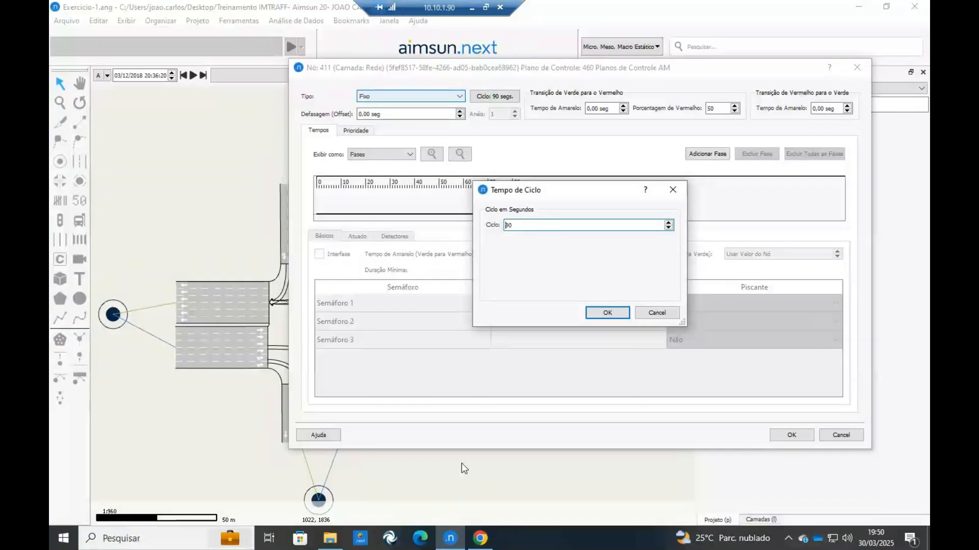
drag(508, 225, 536, 221)
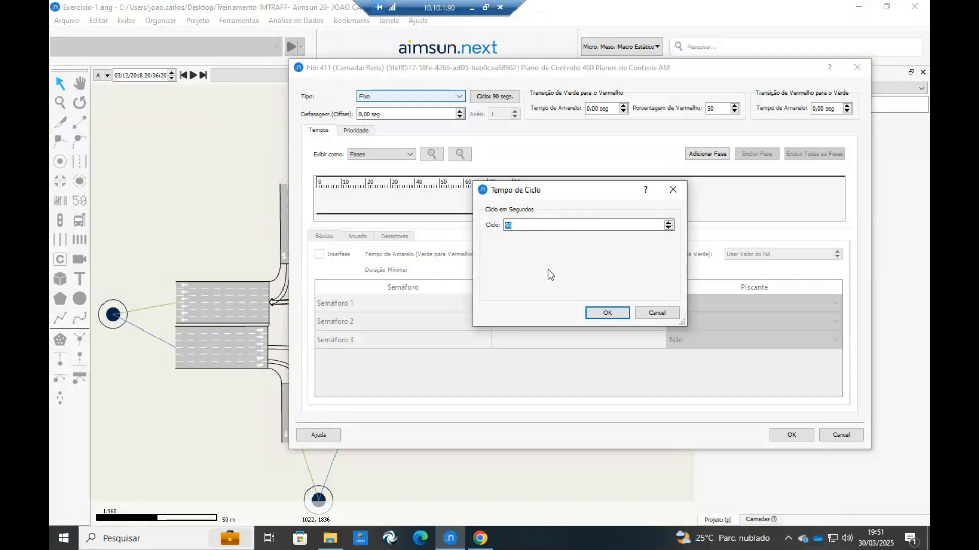
text(8)
click(608, 313)
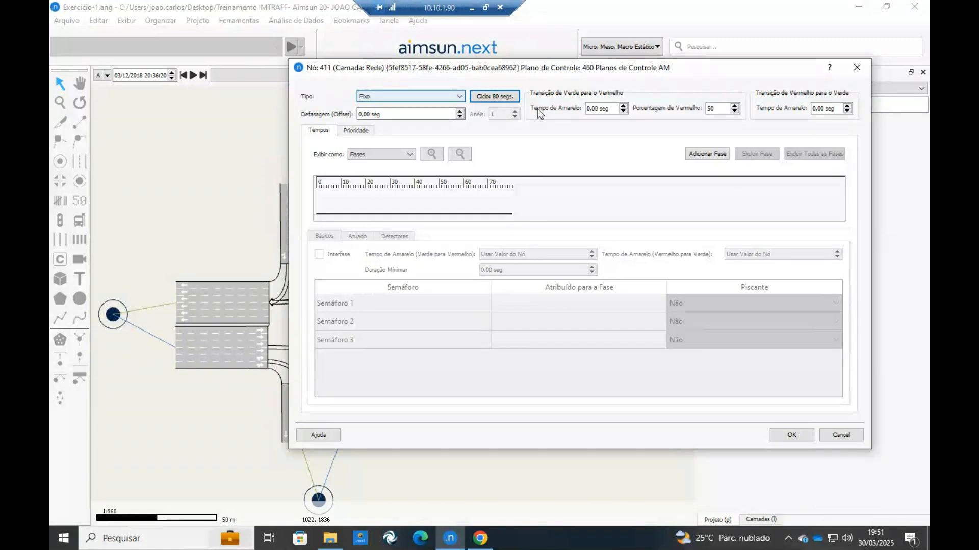
Consult the Canva timing table, and set the green-to-red yellow time in Aimsun Next to 4 seconds.
click(589, 109)
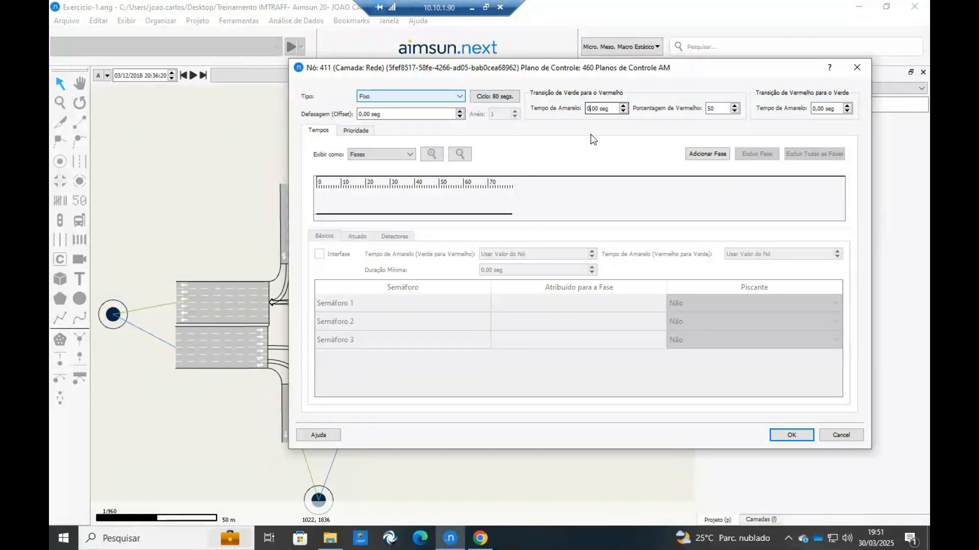
click(474, 543)
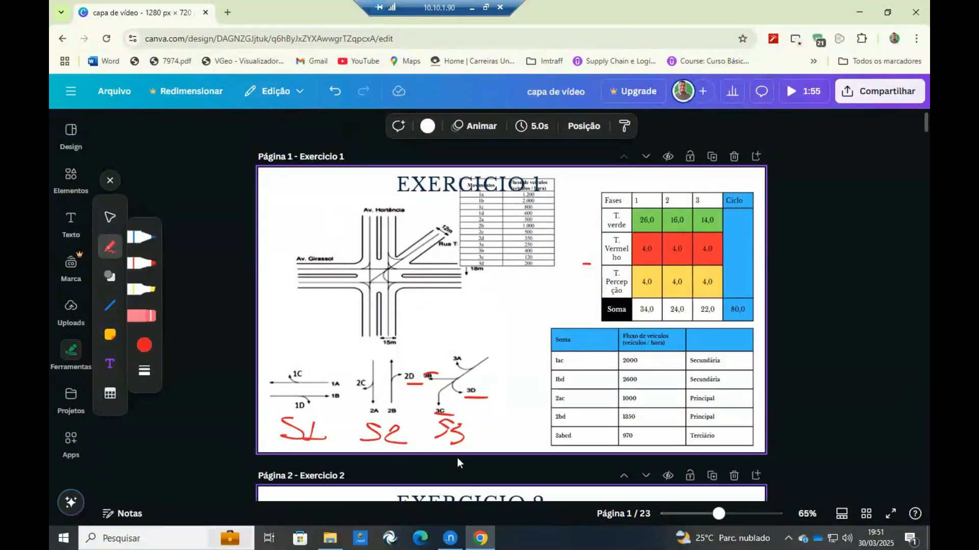
click(450, 538)
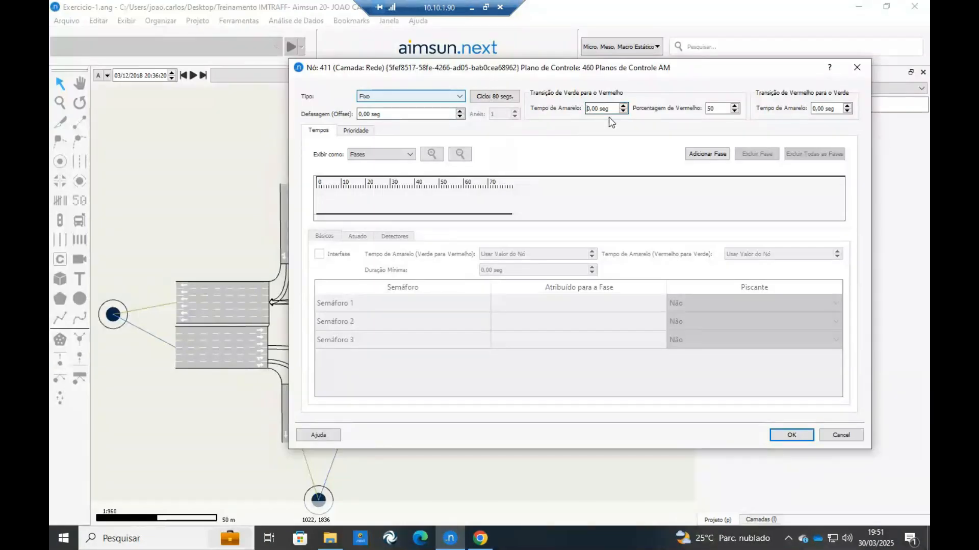
text(4)
click(479, 539)
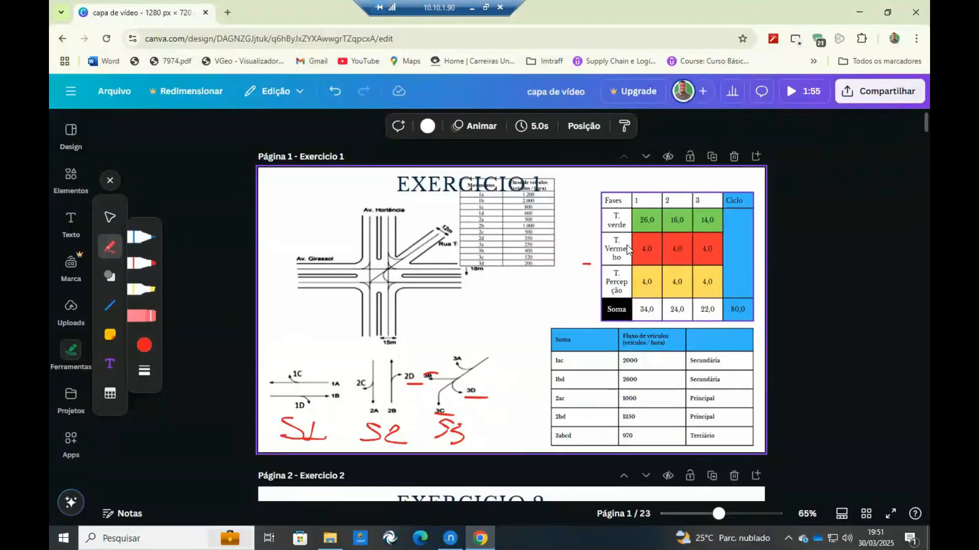
click(451, 539)
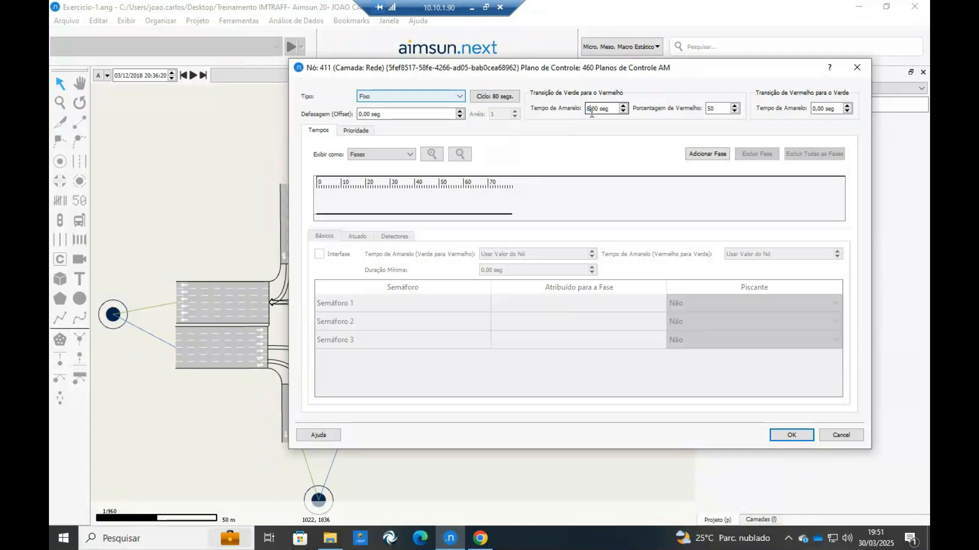
double_click(358, 205)
click(591, 112)
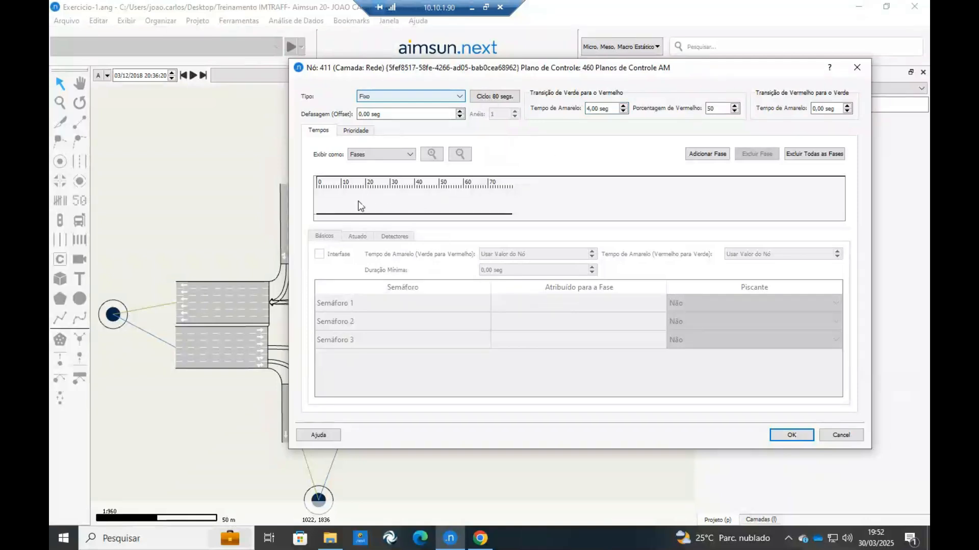
Add a first phase of 23 seconds followed by a second one marked as Interfase, lasting 8 seconds.
click(706, 154)
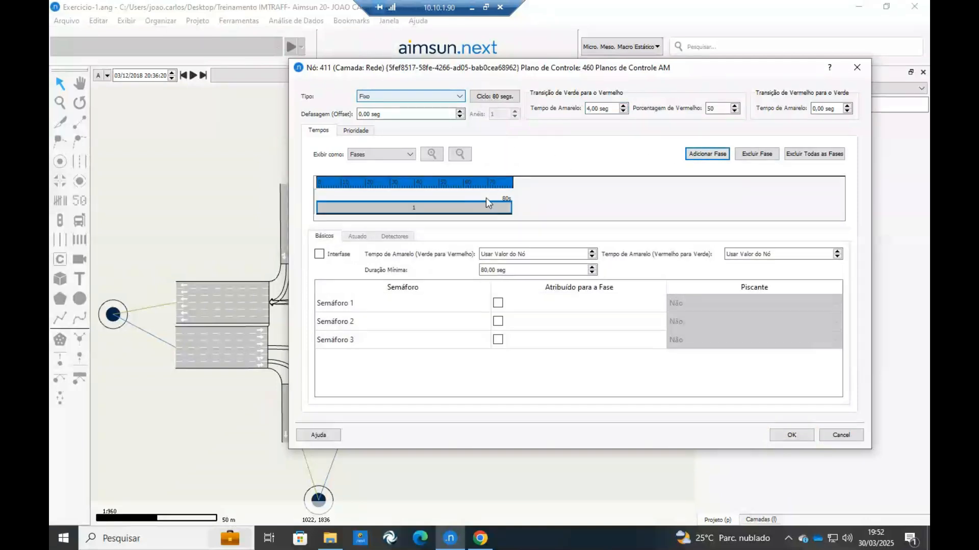
drag(511, 208, 373, 207)
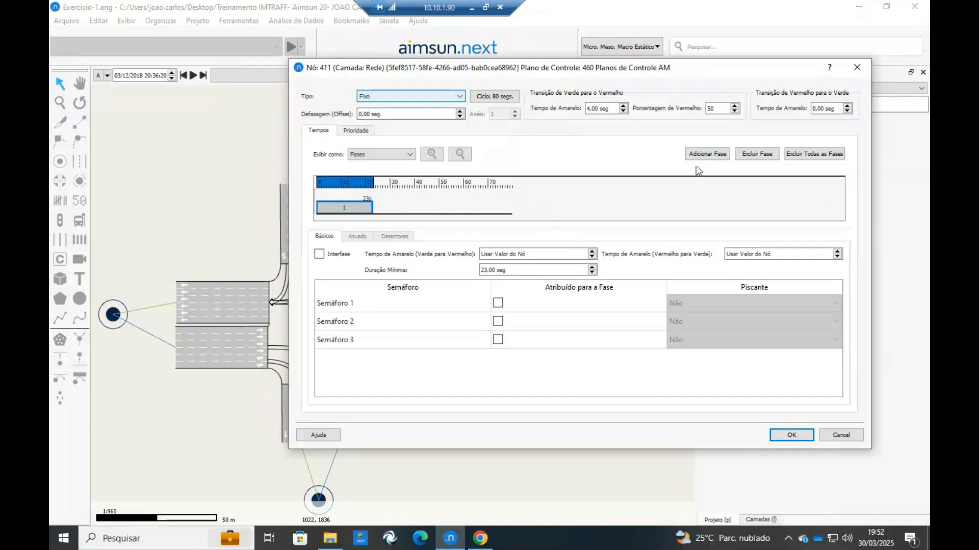
click(707, 154)
drag(510, 208, 380, 204)
click(319, 254)
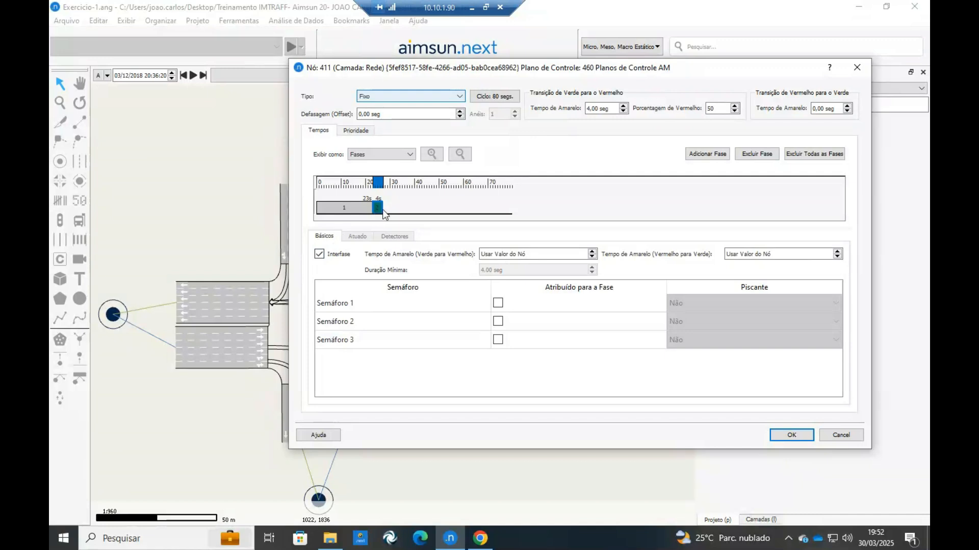
drag(382, 207, 386, 208)
drag(390, 209, 393, 211)
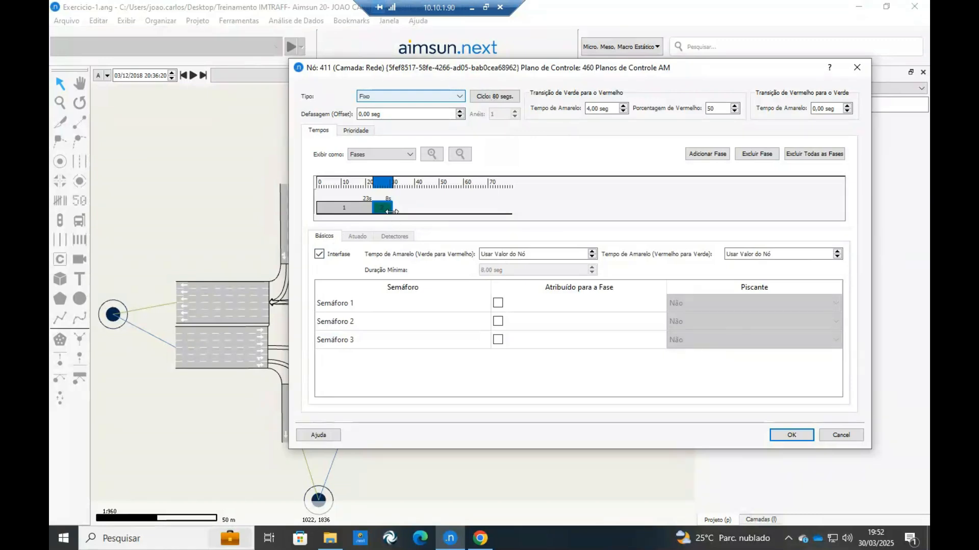
Delete the interphase and set the green-to-red yellow time to 8 seconds.
key(Delete)
key(BackSpace)
text(8)
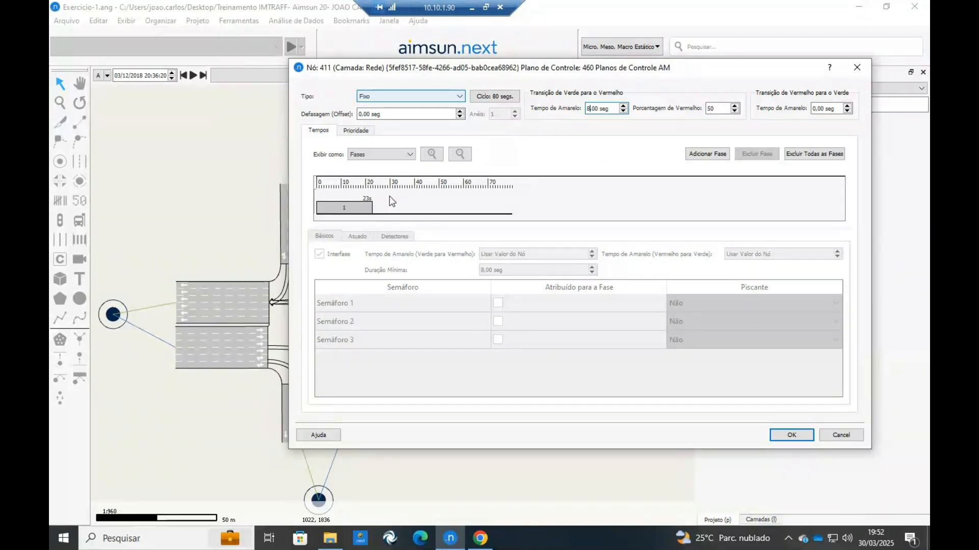
Add a second phase after the first one, shortened to 9 seconds.
click(702, 156)
drag(508, 203, 394, 204)
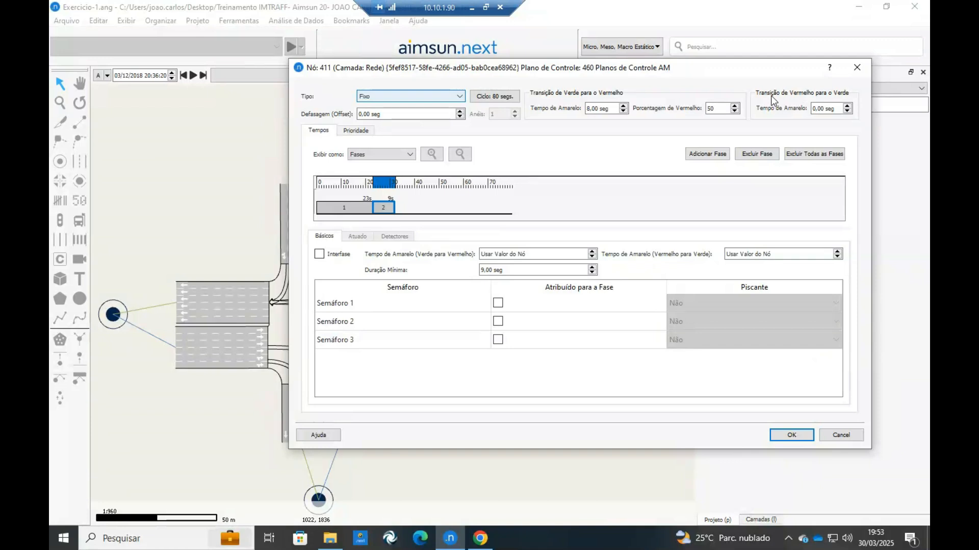
click(814, 109)
click(431, 209)
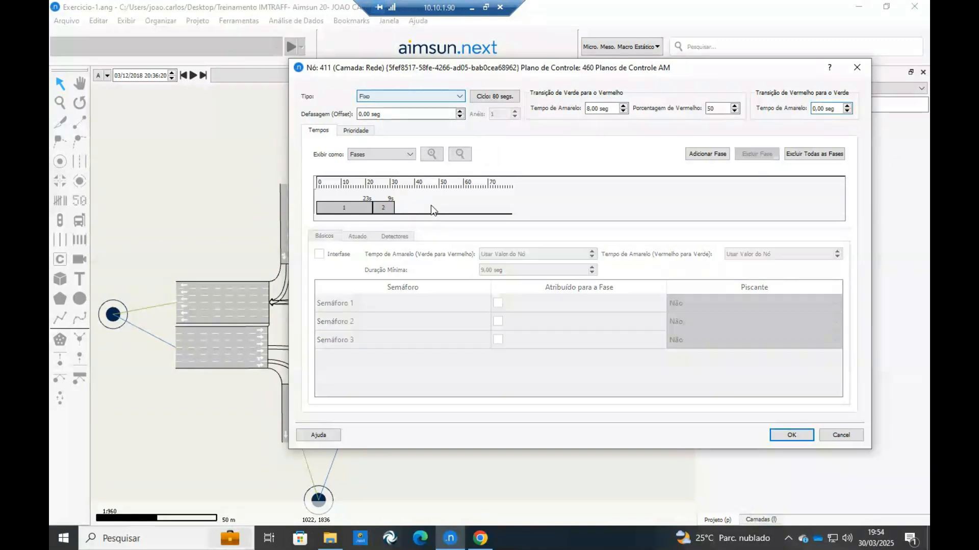
click(391, 208)
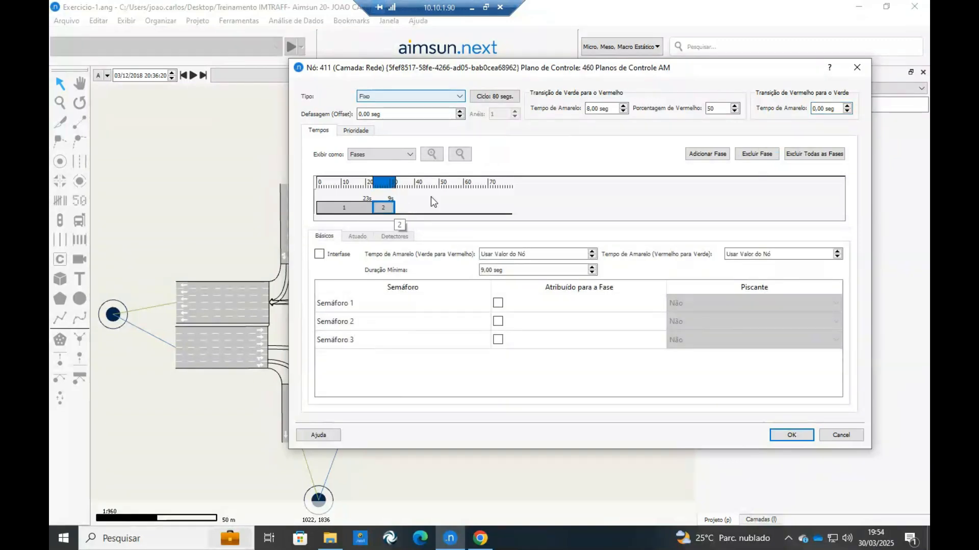
Delete all phases and add a new first phase to the cycle.
click(814, 153)
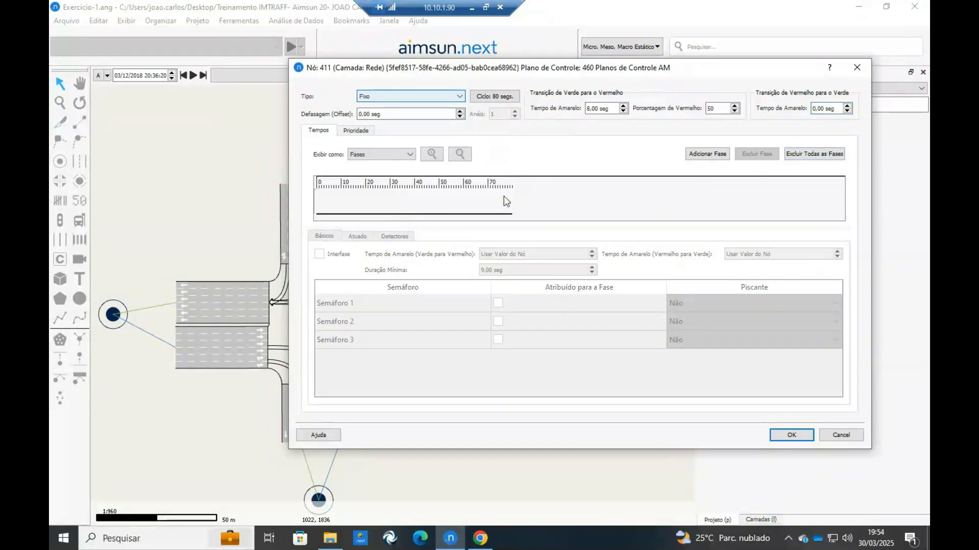
click(706, 153)
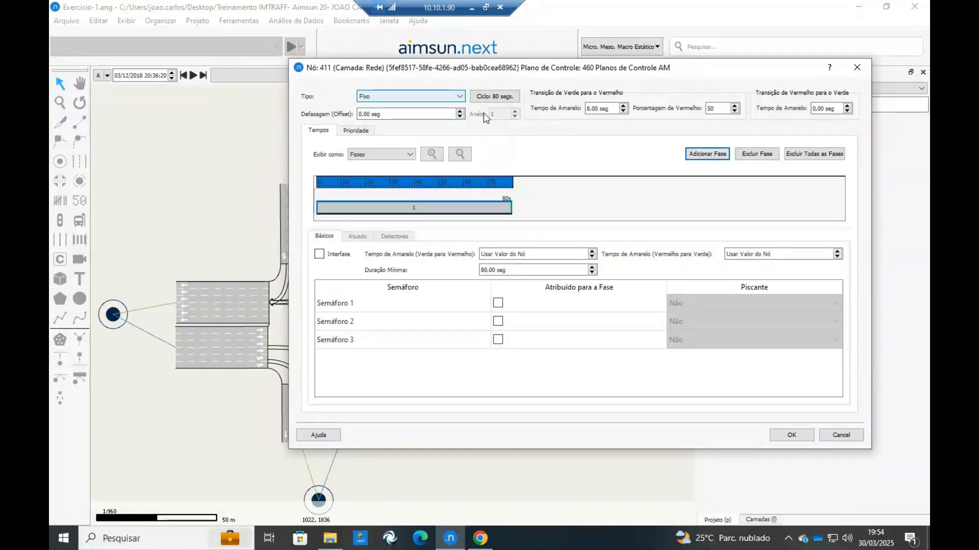
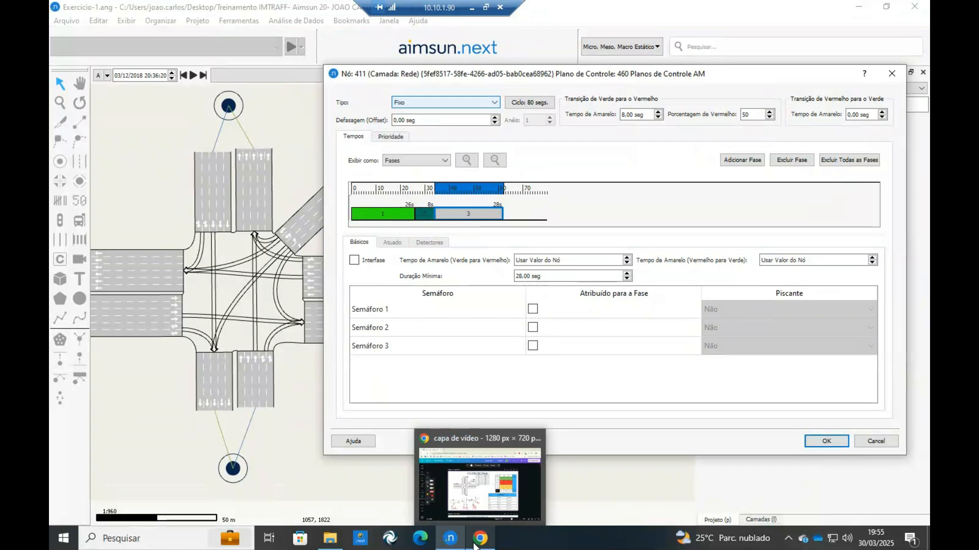
Shorten the third phase to 16 seconds, following the exercise's timing table, and assign Semáforo 1 to it.
click(678, 227)
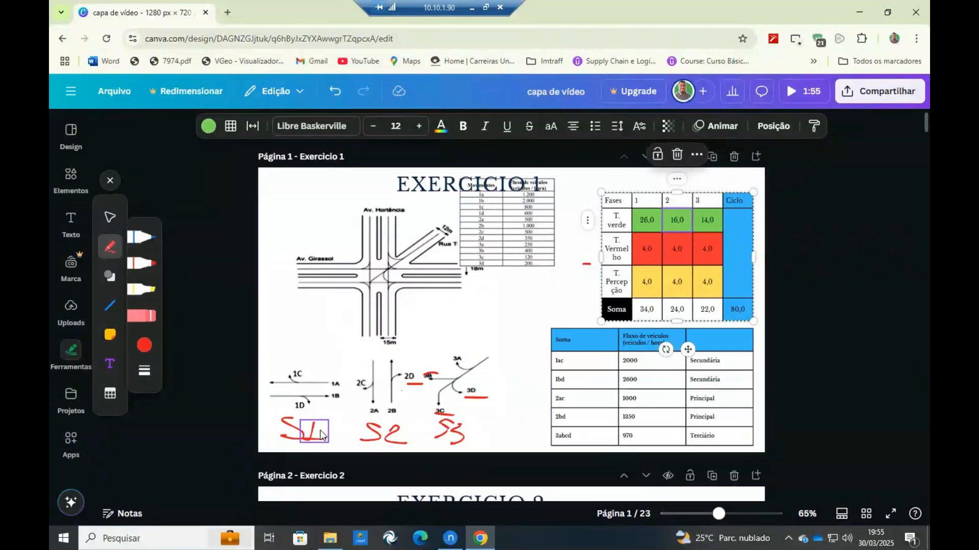
click(450, 540)
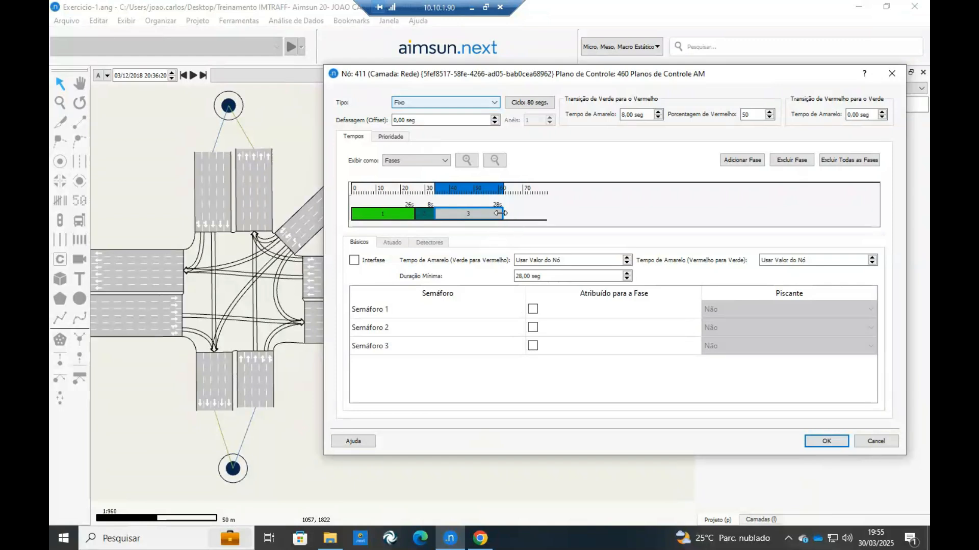
drag(501, 212, 469, 214)
click(533, 309)
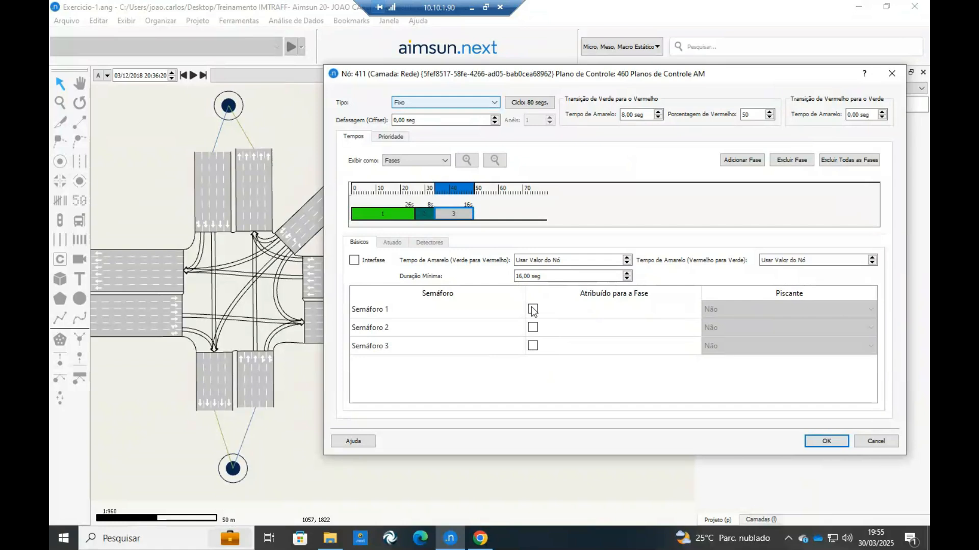
Add a fourth phase after the 16-second one, shortened to 8 seconds and marked as Interfase.
click(759, 160)
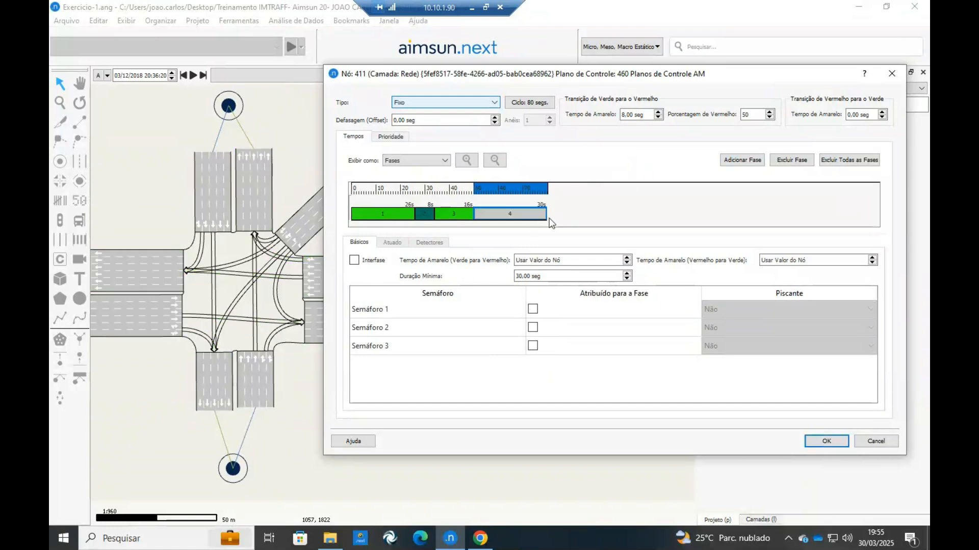
drag(486, 215, 485, 215)
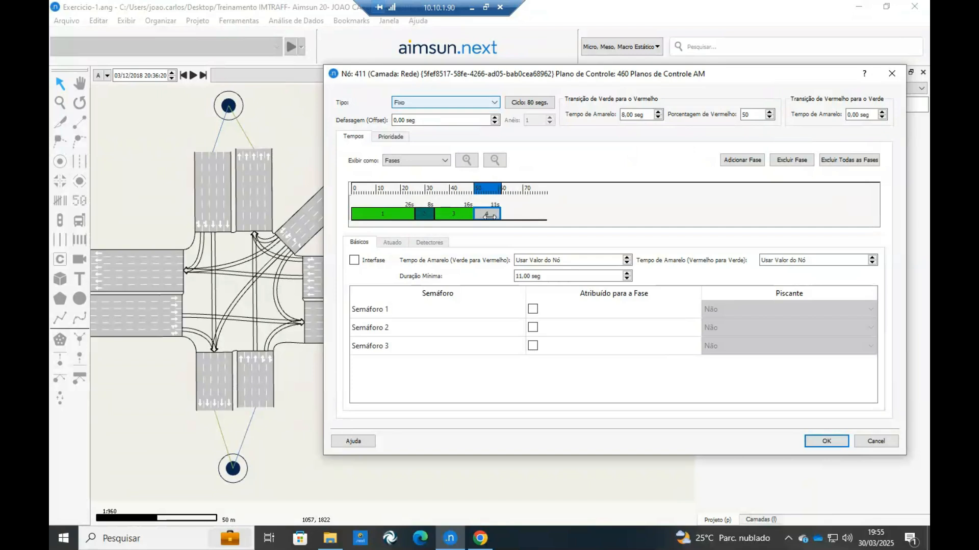
drag(484, 215, 482, 215)
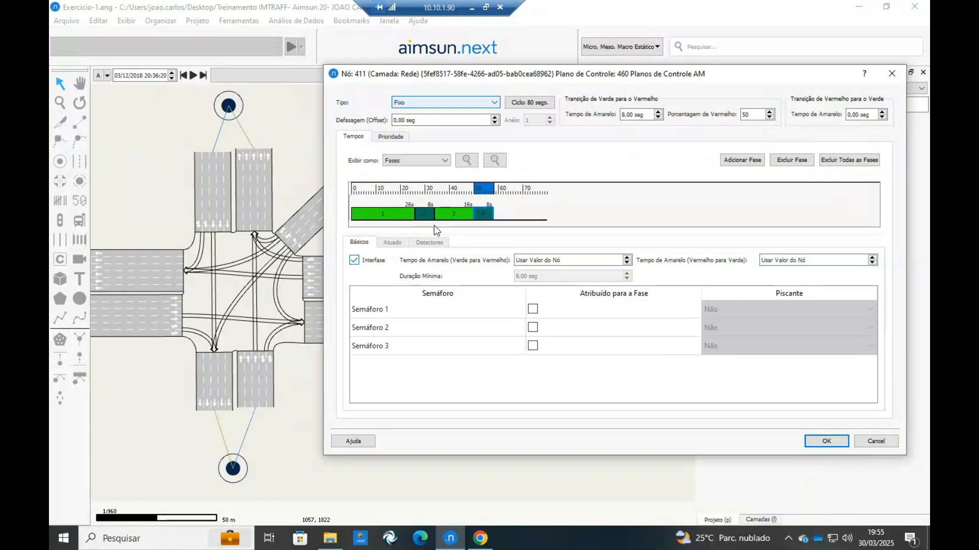
Add a fifth phase lasting 14 seconds, following the exercise's timing table, and assign Semáforo 3 to it.
click(751, 161)
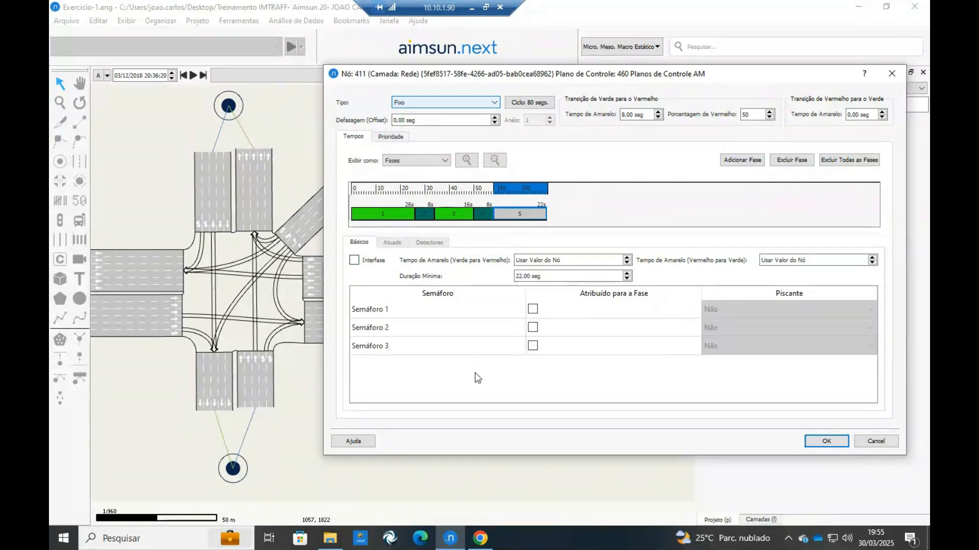
click(479, 540)
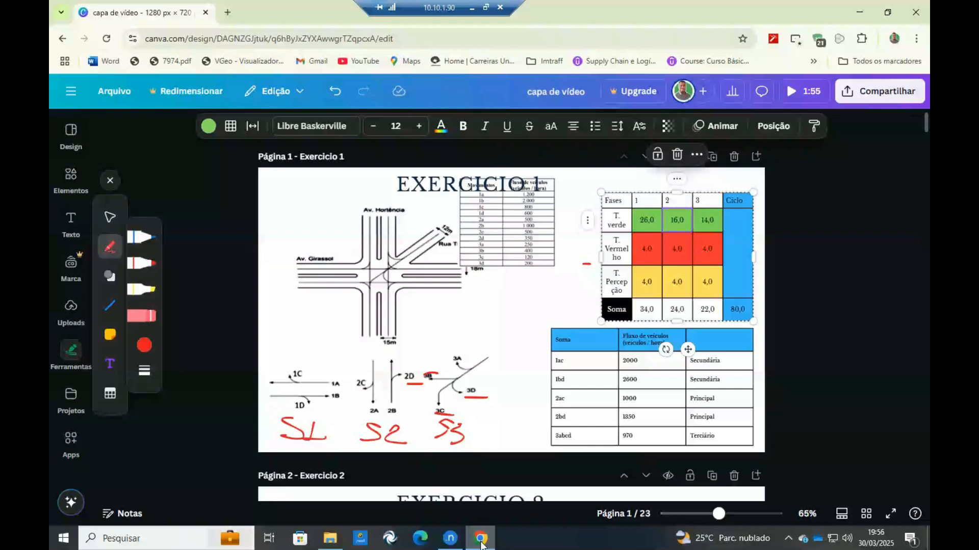
click(711, 228)
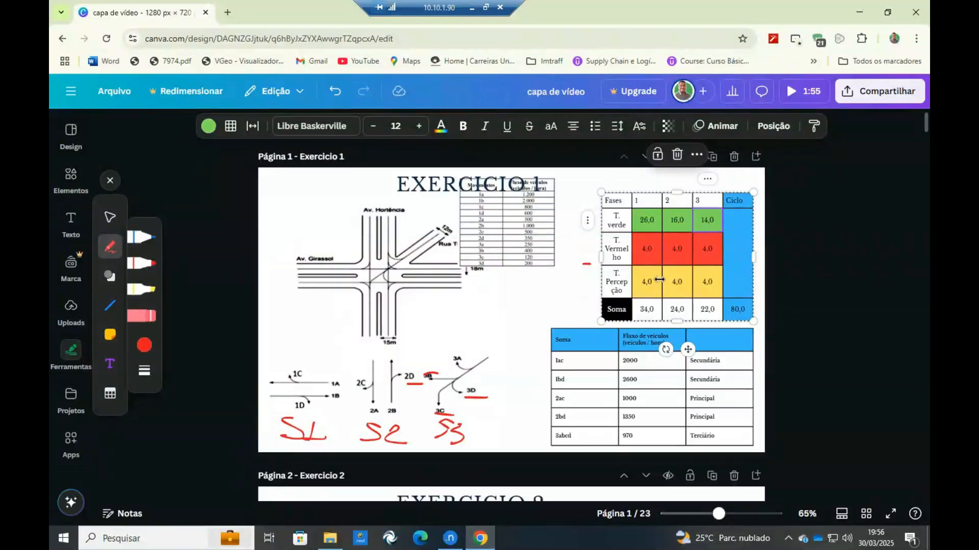
click(479, 538)
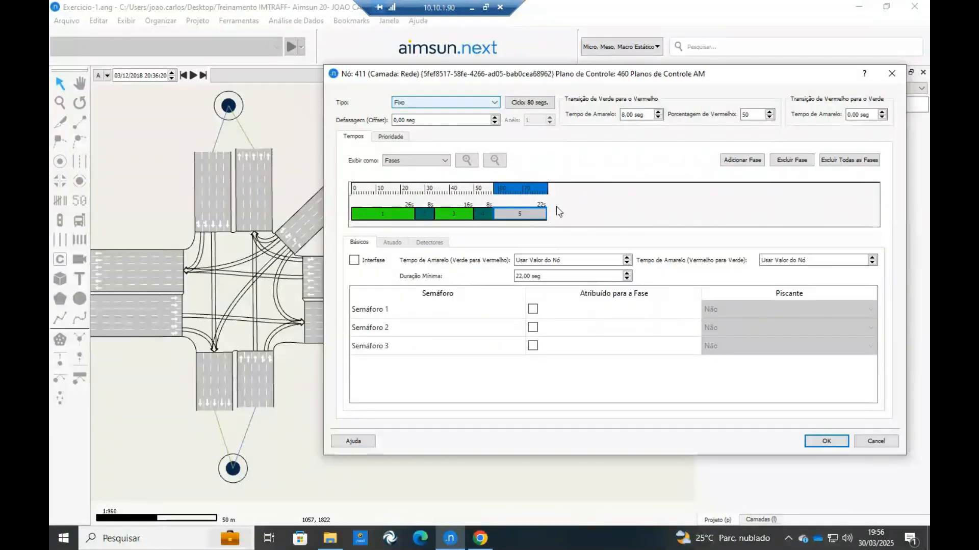
drag(546, 214, 524, 214)
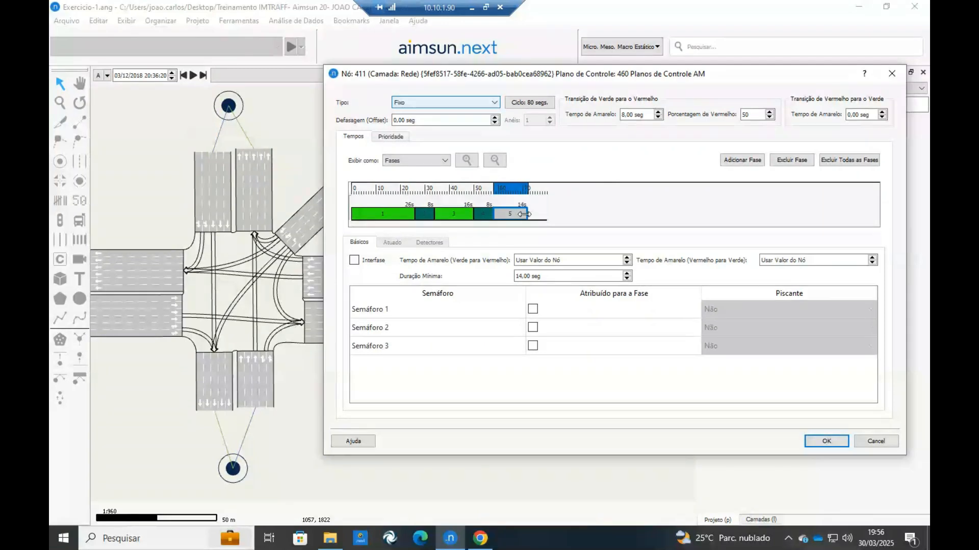
click(533, 345)
Add a sixth phase of 8 seconds at the end of the cycle and mark it as Interfase.
click(740, 159)
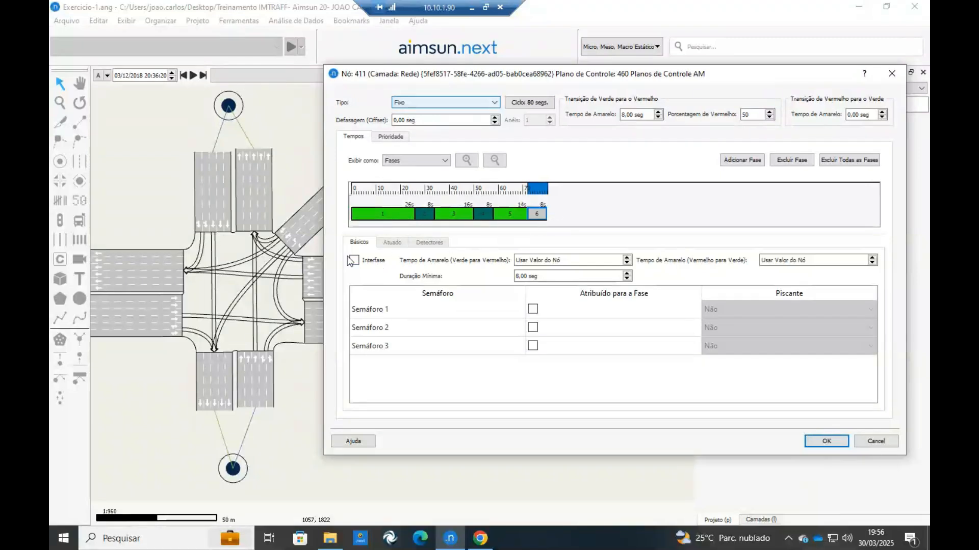
click(356, 264)
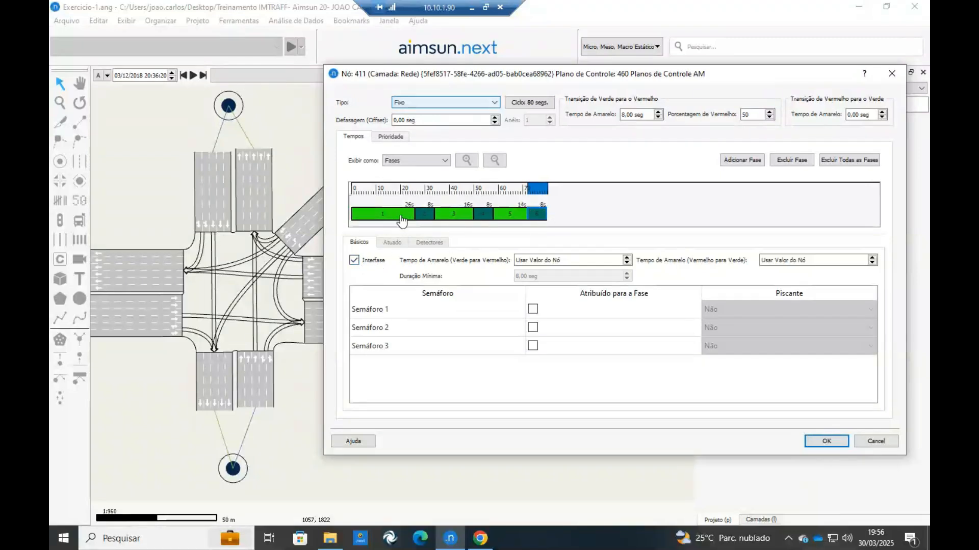
click(626, 200)
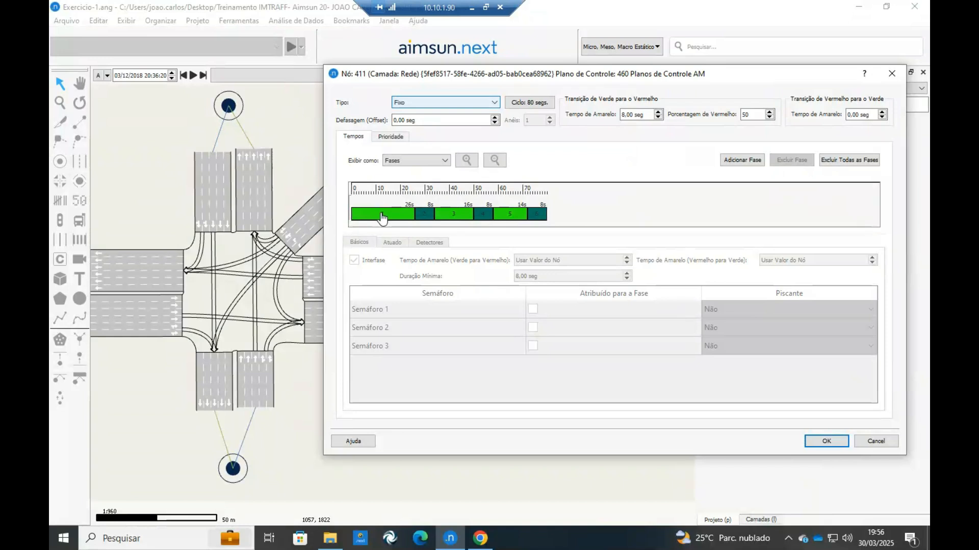
Review the movements given green in phases 1, 3 and 5, and accept the node's AM control plan.
click(382, 215)
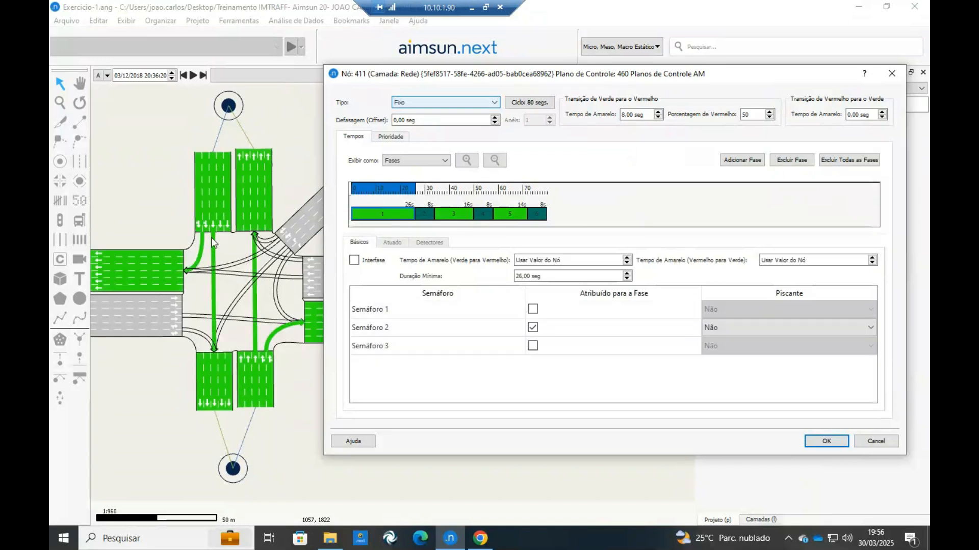
click(449, 216)
click(402, 217)
click(451, 217)
click(506, 217)
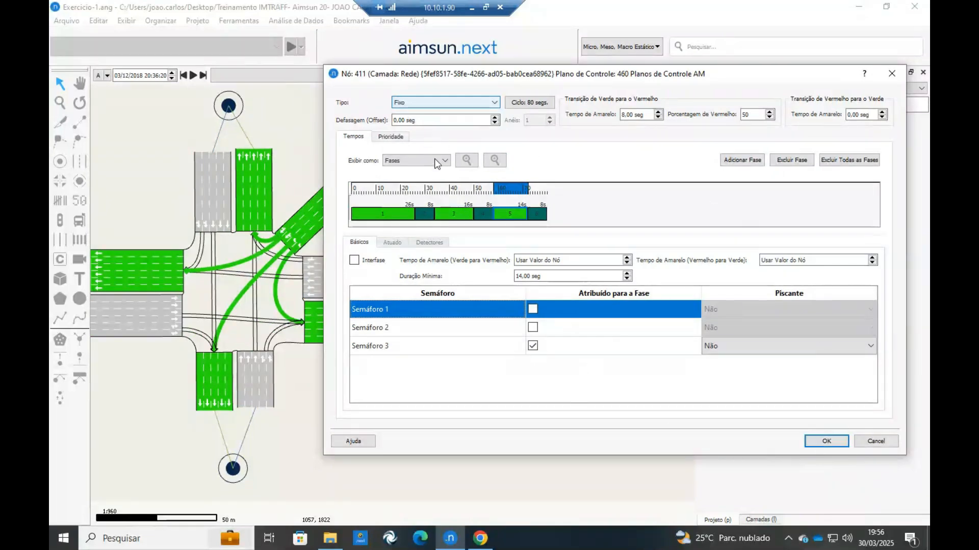
click(830, 438)
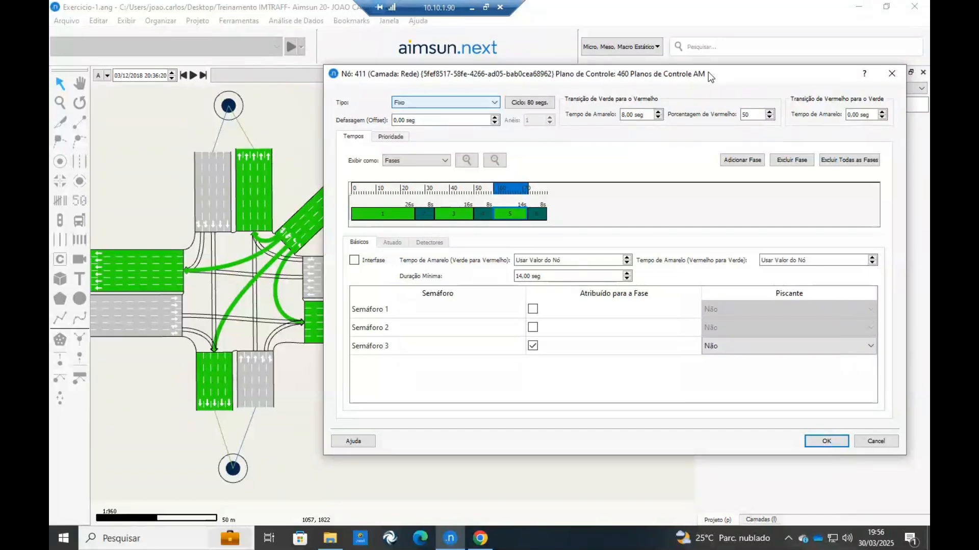
click(826, 442)
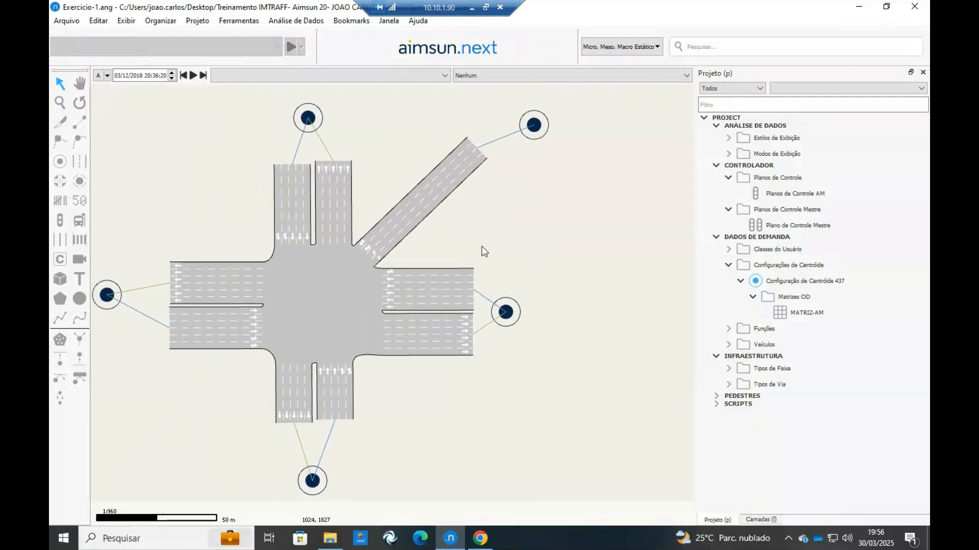
Create a new dynamic scenario in the project and rename it "Cenário Dinâmico -AM".
click(728, 118)
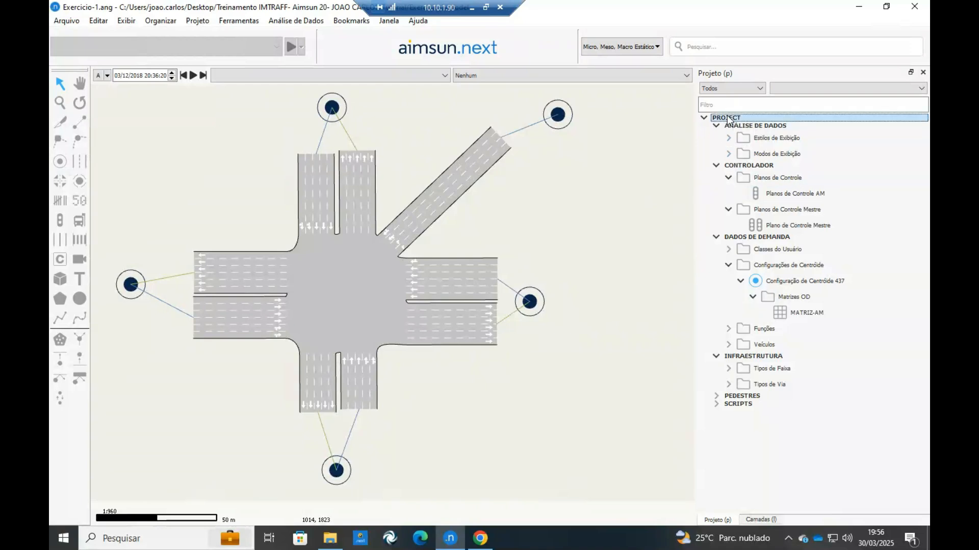
right_click(728, 119)
mouse_move(733, 126)
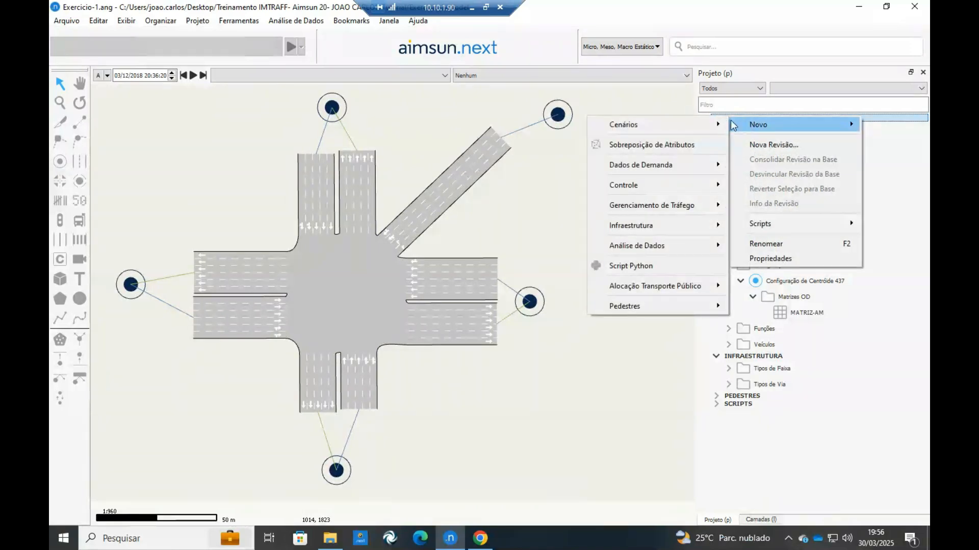
mouse_move(658, 131)
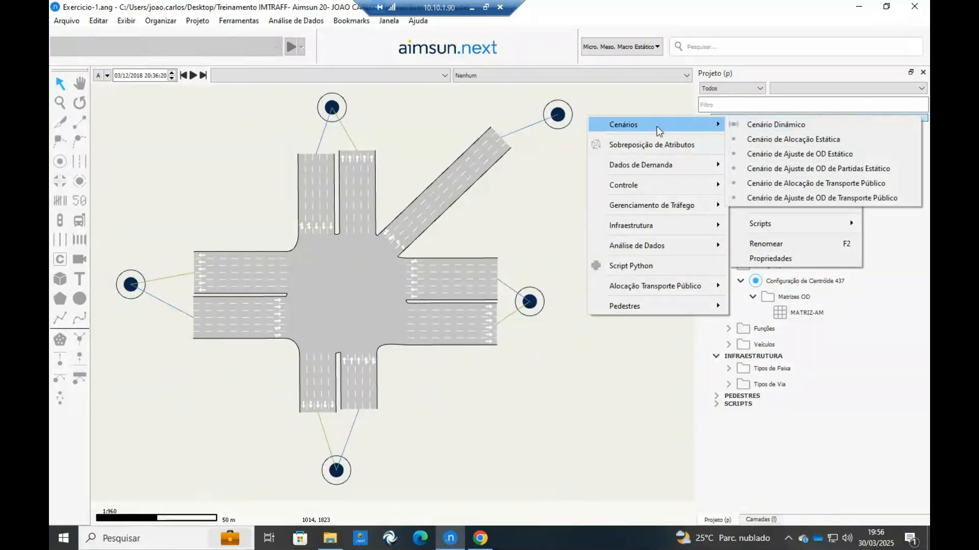
click(769, 126)
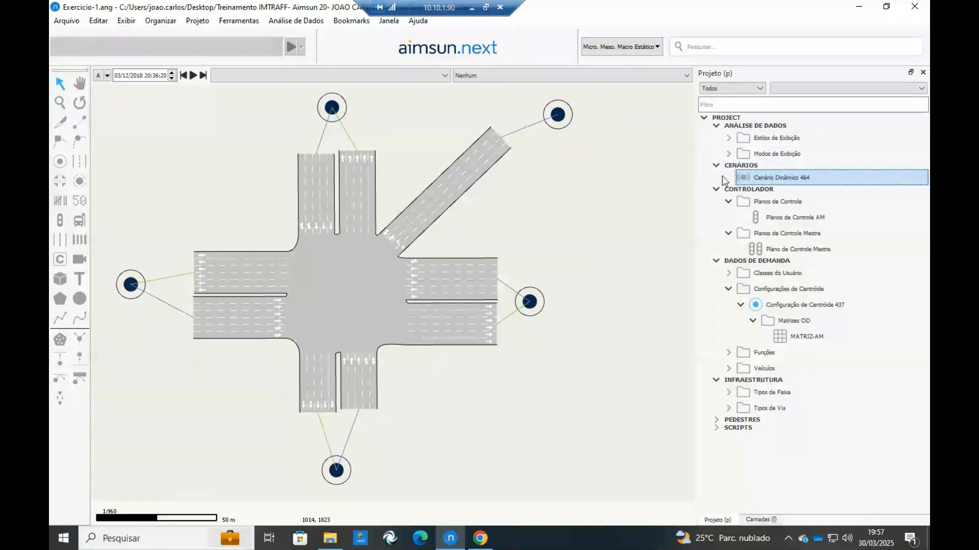
double_click(796, 178)
double_click(402, 78)
key(BackSpace)
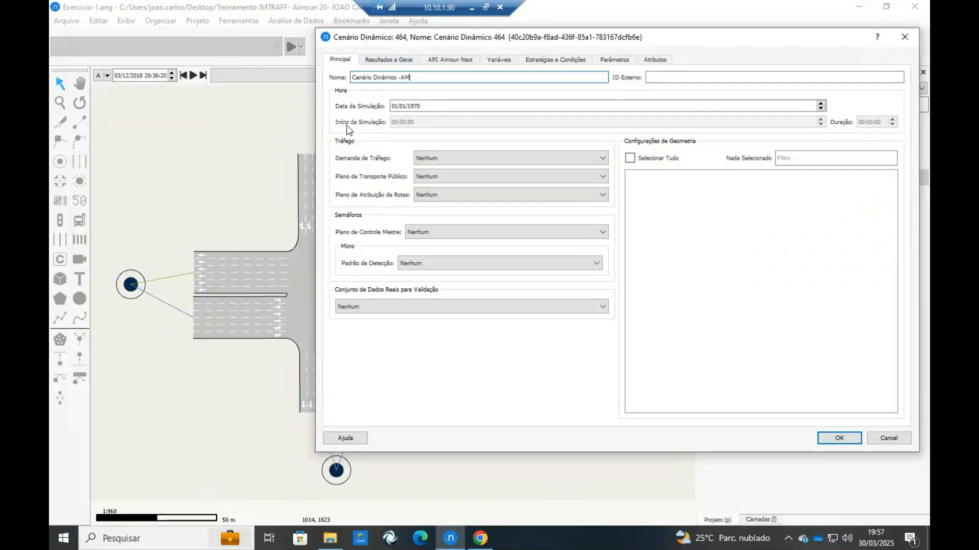
Set the scenario's simulation date to 30/03/2025.
drag(429, 106, 392, 106)
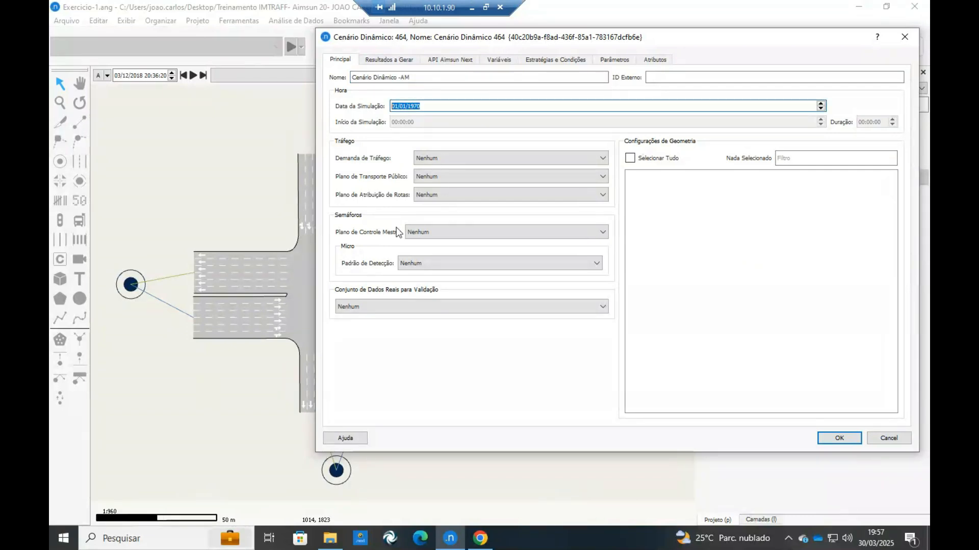
click(397, 228)
double_click(445, 107)
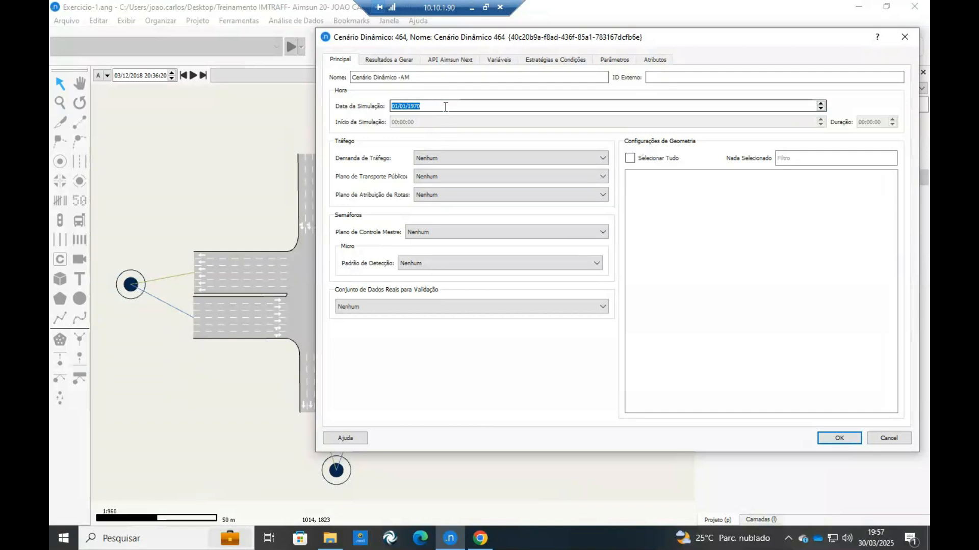
text(3003)
key(BackSpace)
text(2025)
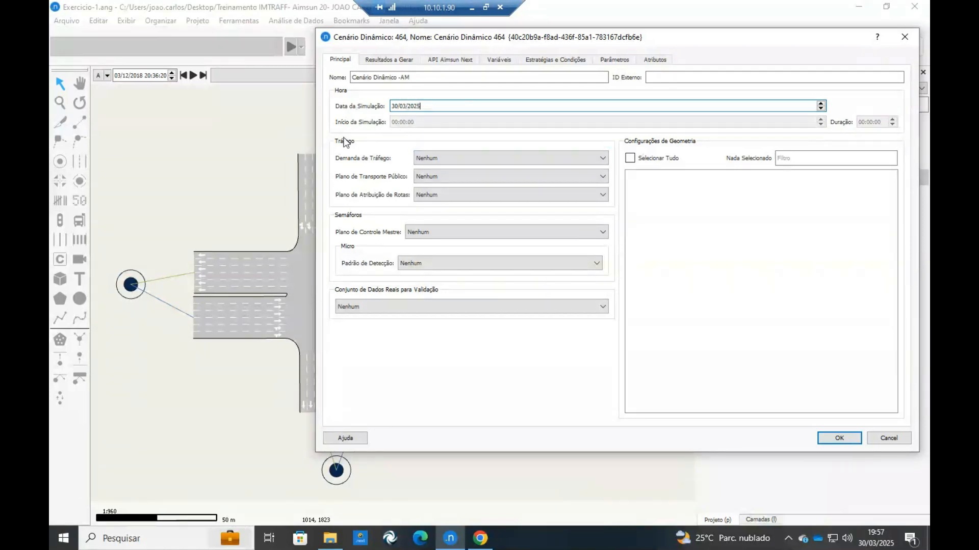
Check the options offered for the scenario's traffic demand, public transport plan and route assignment plan.
click(454, 159)
click(456, 158)
click(456, 158)
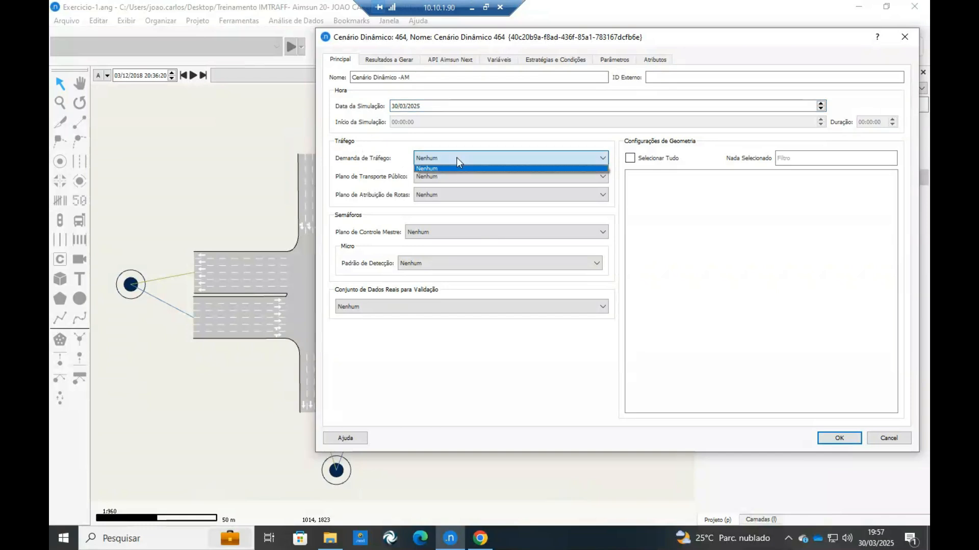
click(451, 158)
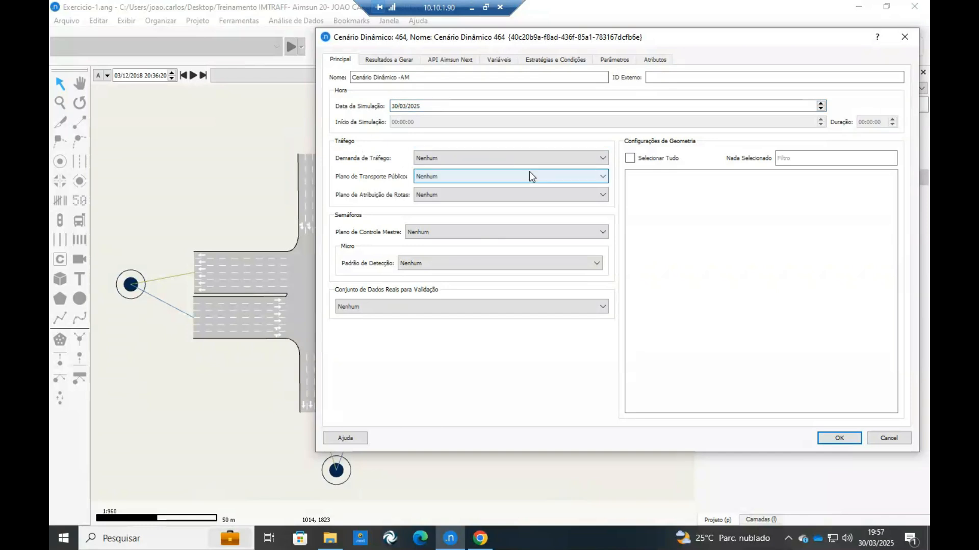
click(427, 175)
click(439, 188)
click(439, 191)
click(439, 191)
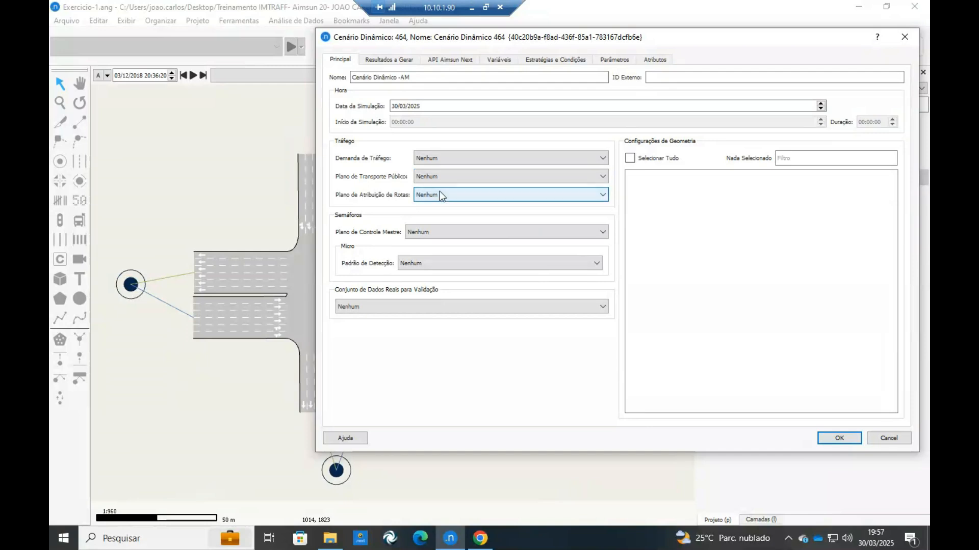
Assign Plano de Controle Mestre as the scenario's master control plan and accept the scenario settings.
click(438, 232)
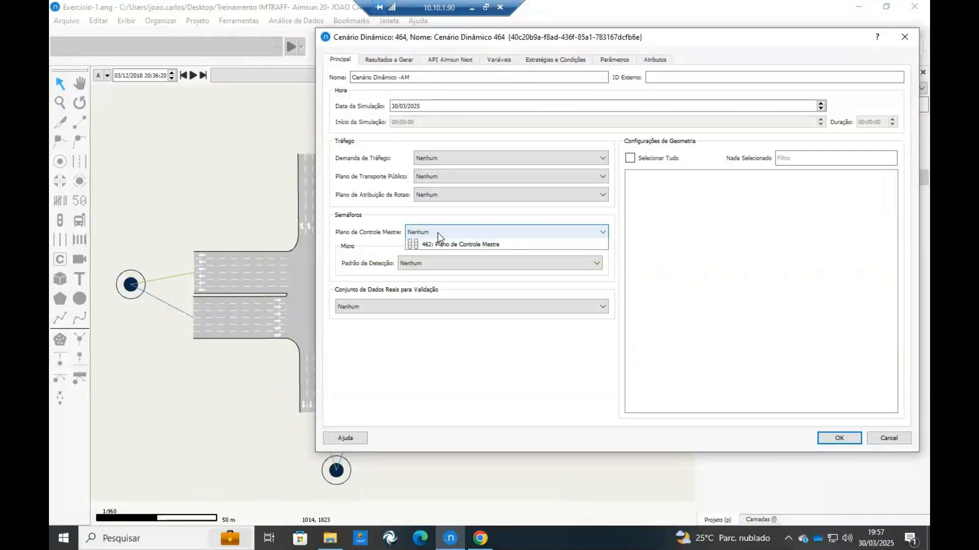
click(440, 252)
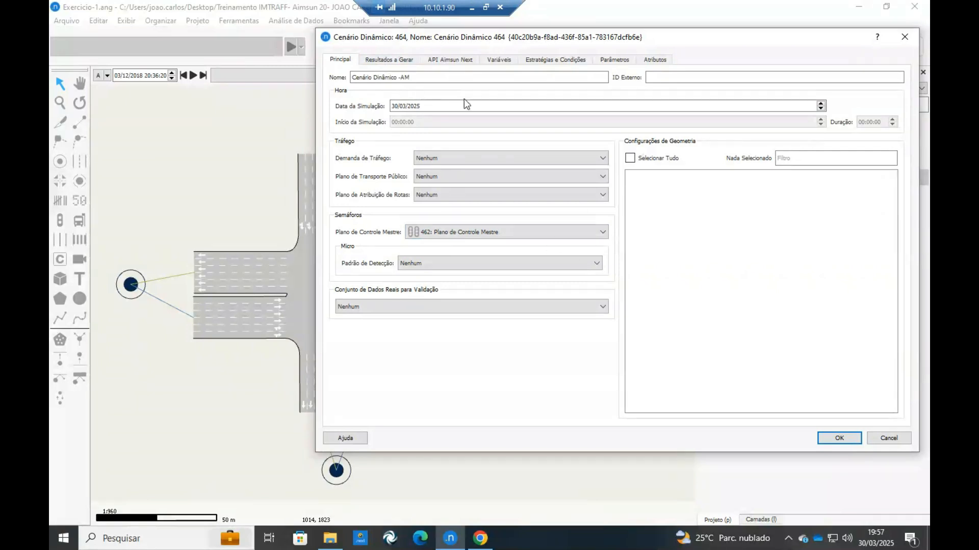
click(839, 437)
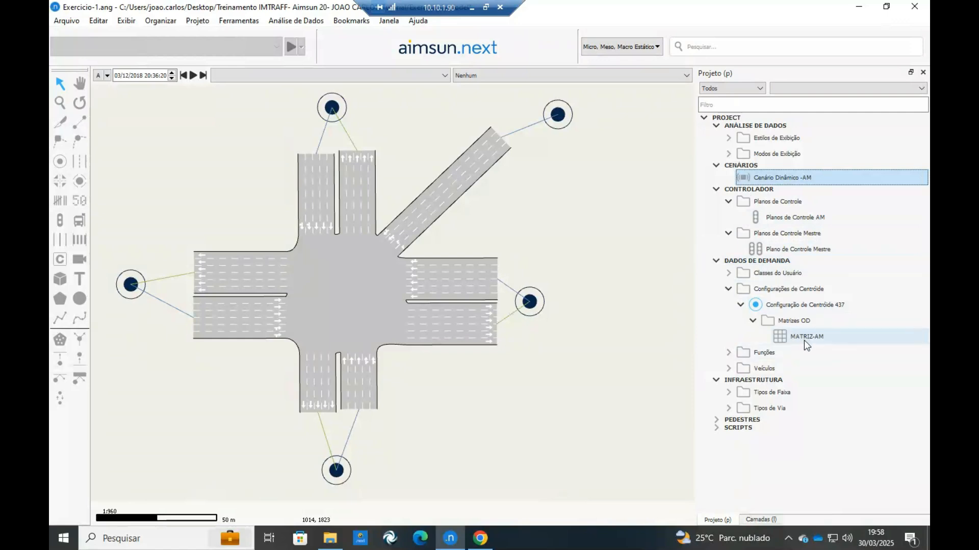
click(772, 261)
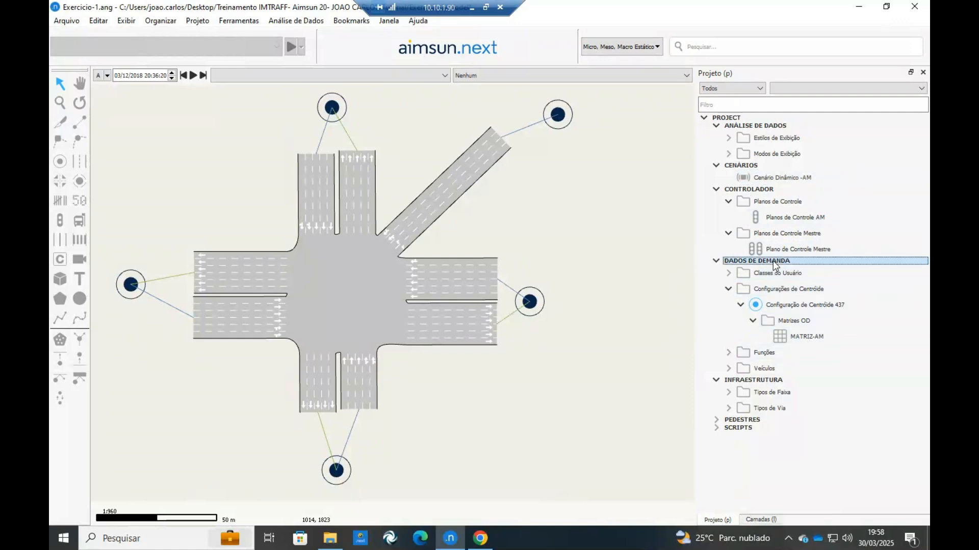
right_click(773, 261)
mouse_move(783, 270)
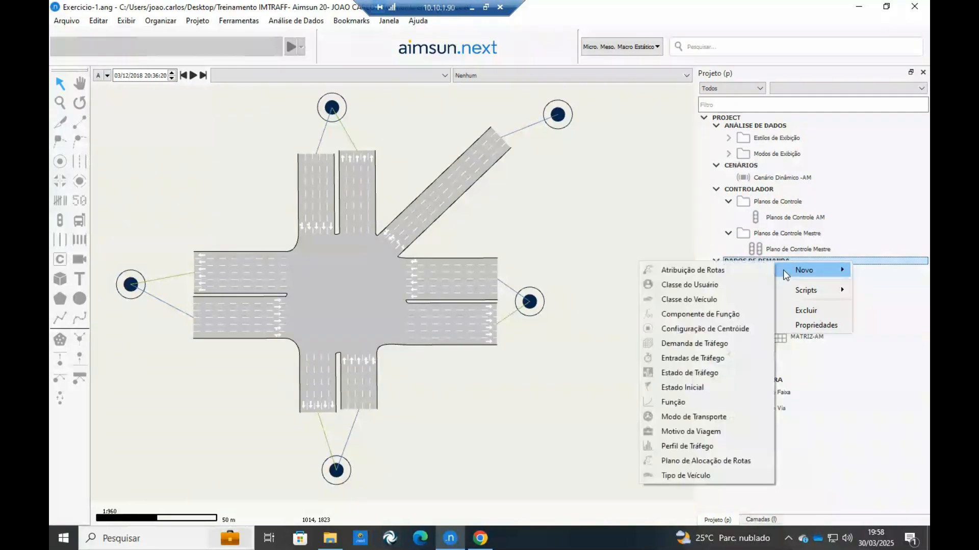
click(739, 252)
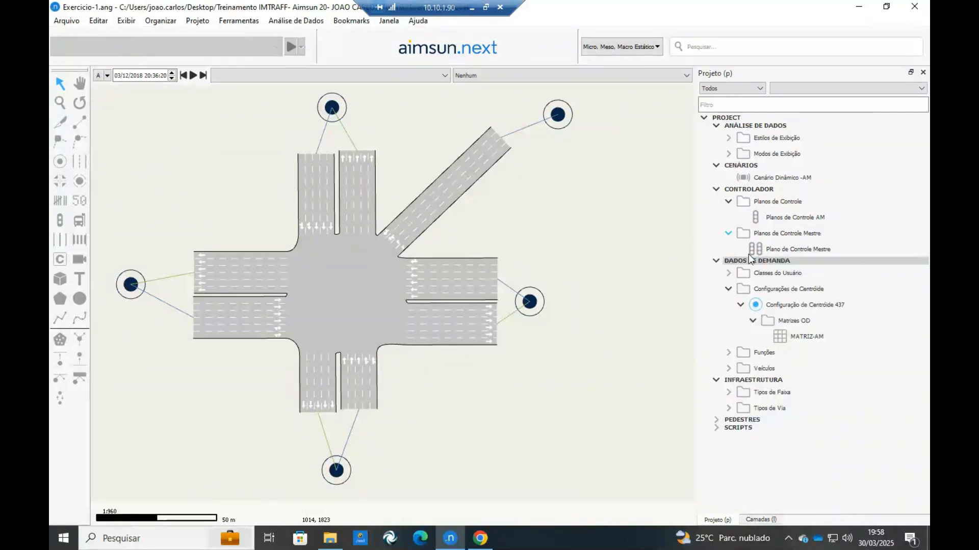
Create a new traffic demand in the project's demand data and rename it "Demanda de Tráfego".
right_click(751, 259)
mouse_move(767, 268)
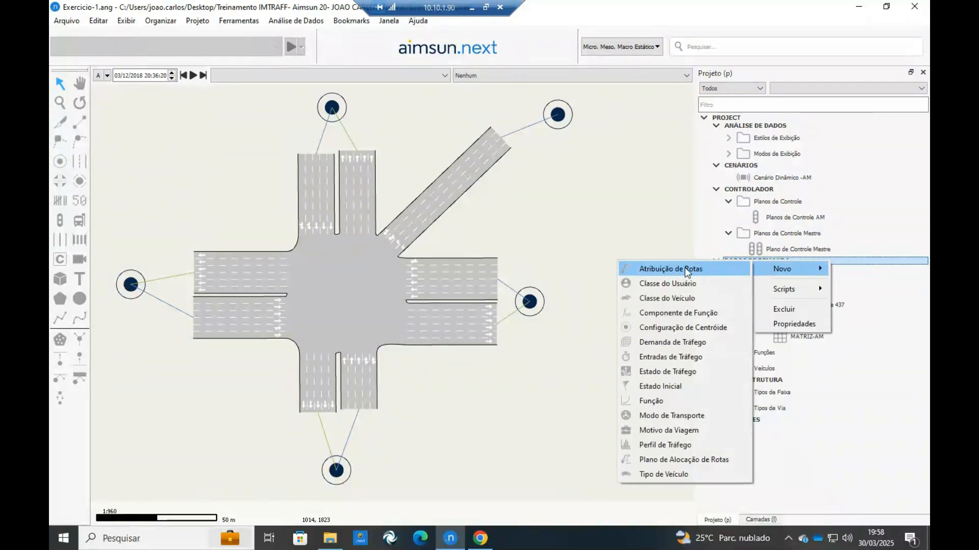
click(699, 342)
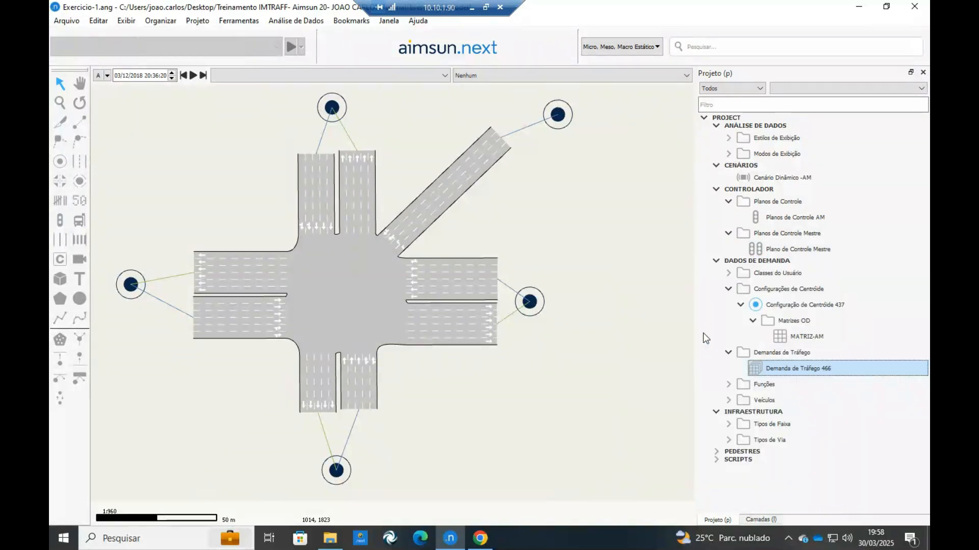
double_click(789, 367)
click(415, 203)
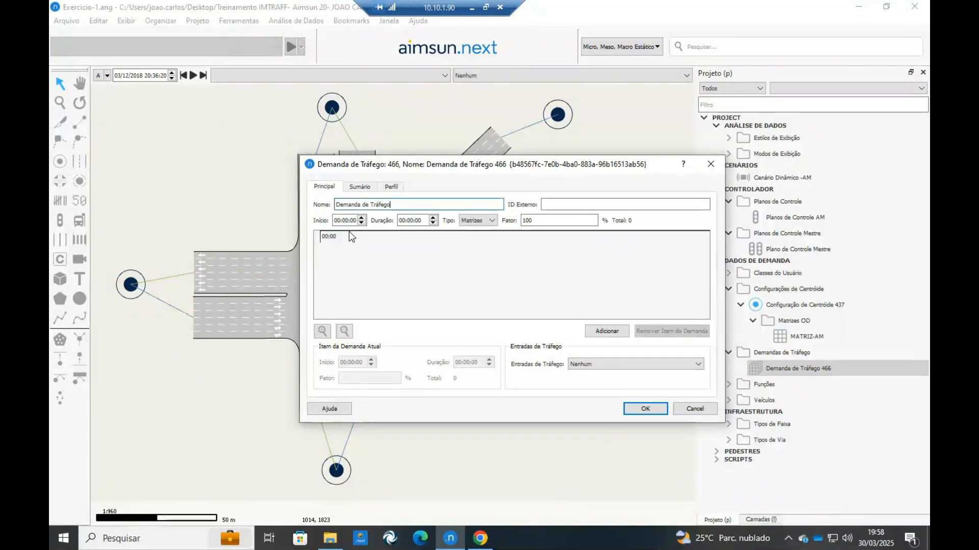
Add MATRIZ-AM to the traffic demand, keep its type as Matrizes with a factor of 100%, and accept the demand settings.
click(603, 332)
click(398, 203)
click(529, 382)
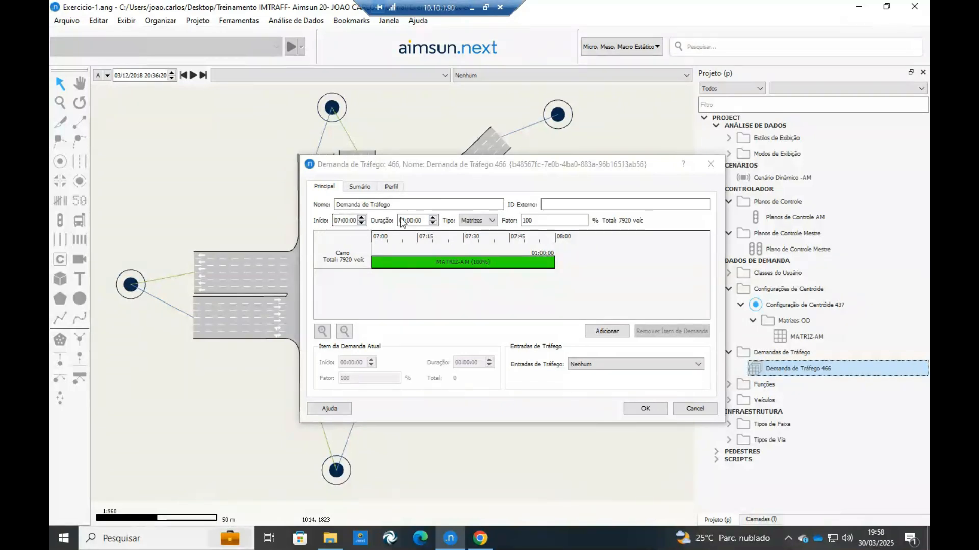
click(491, 221)
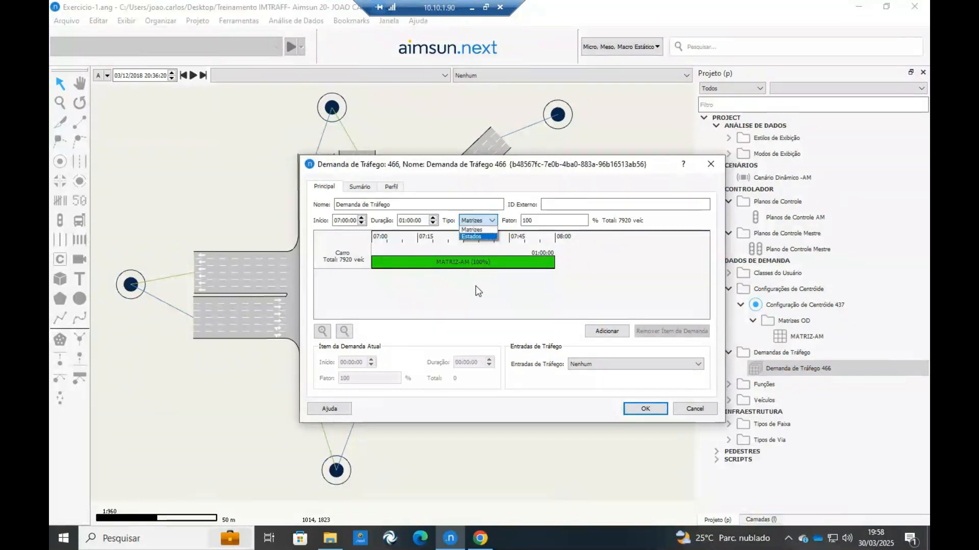
click(493, 229)
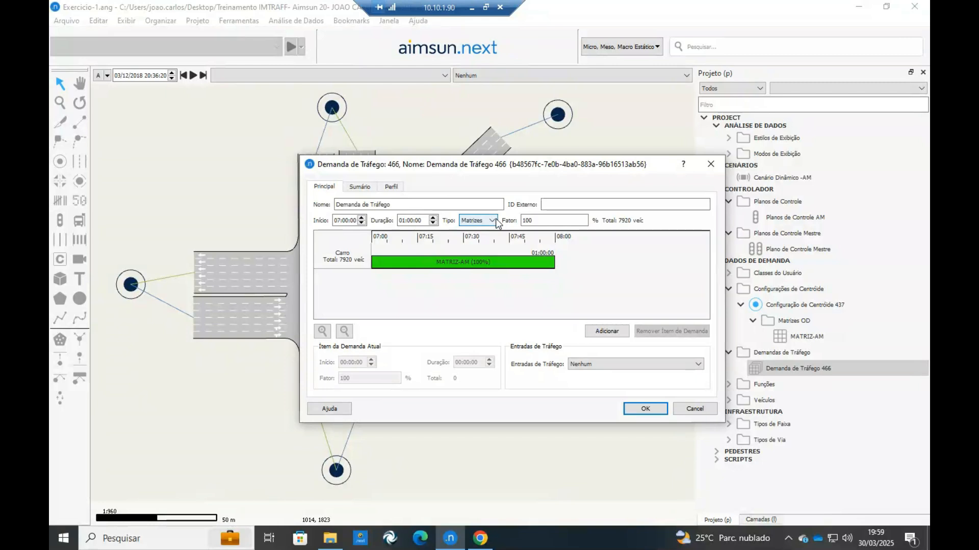
click(581, 223)
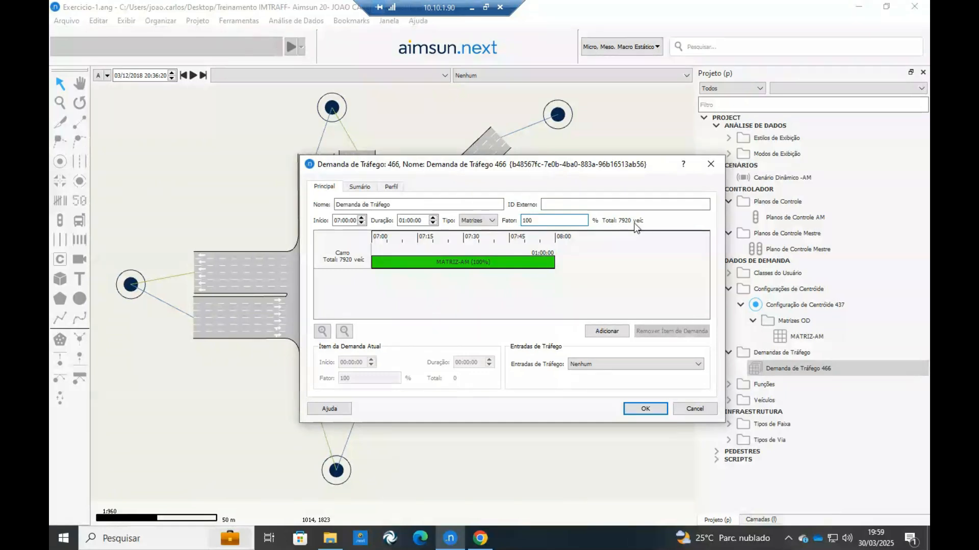
click(644, 409)
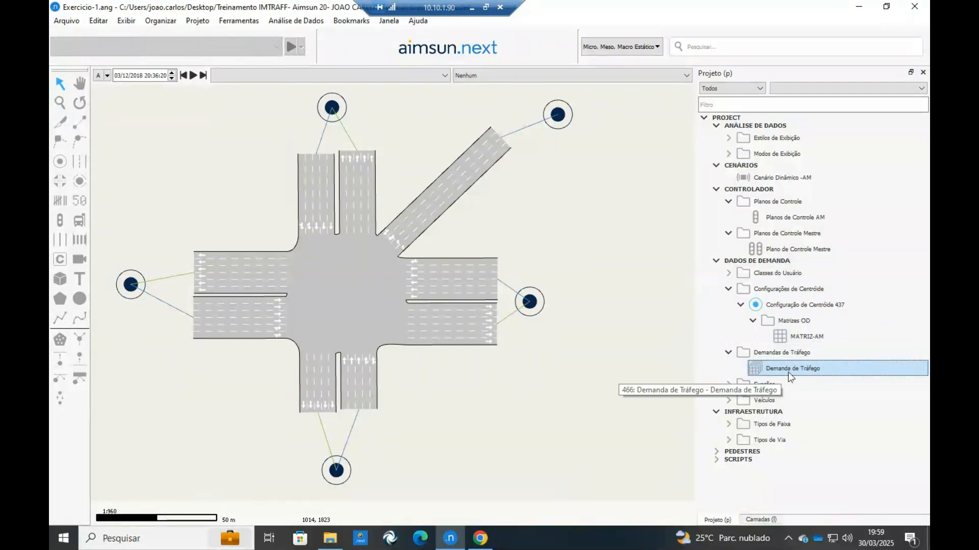
Assign Demanda de Tráfego as the traffic demand of Cenário Dinâmico -AM and accept the scenario settings.
double_click(765, 179)
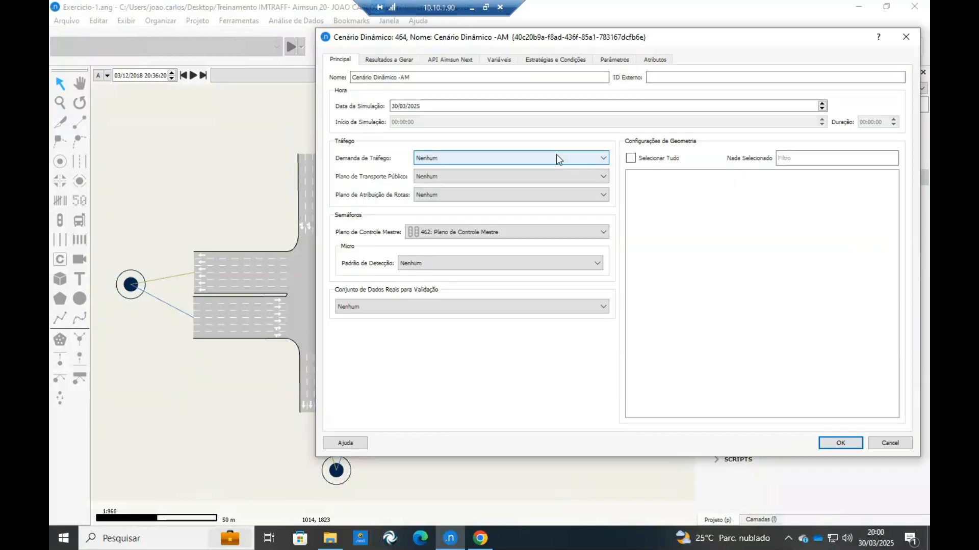
click(556, 157)
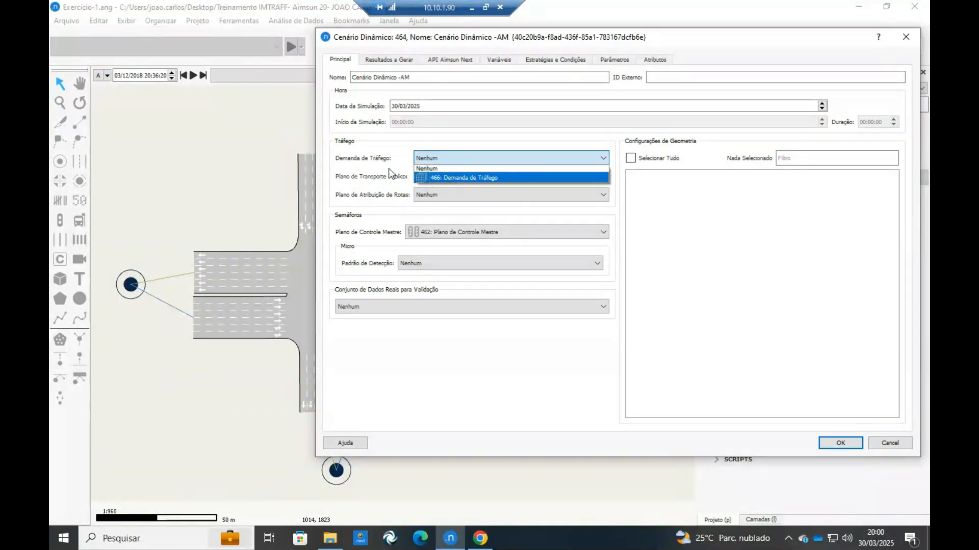
click(441, 178)
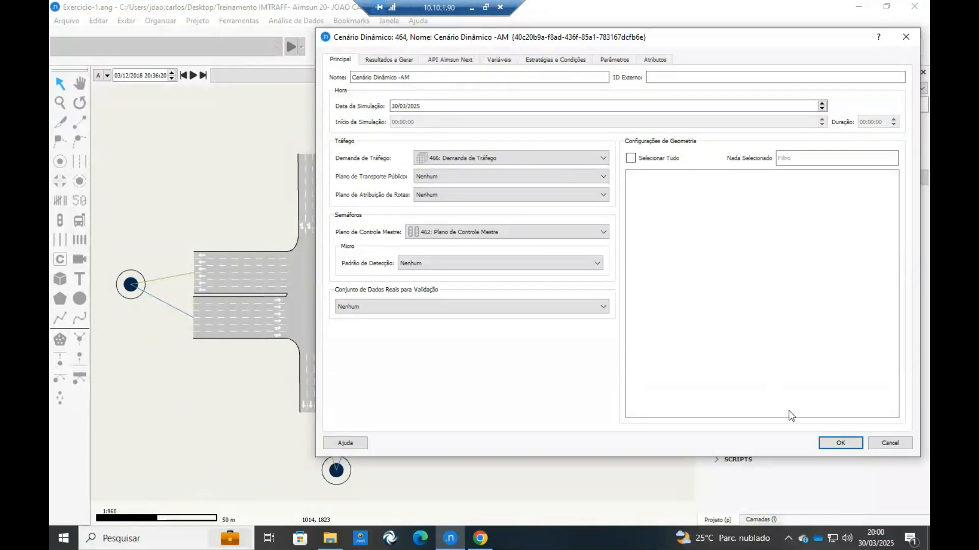
click(840, 443)
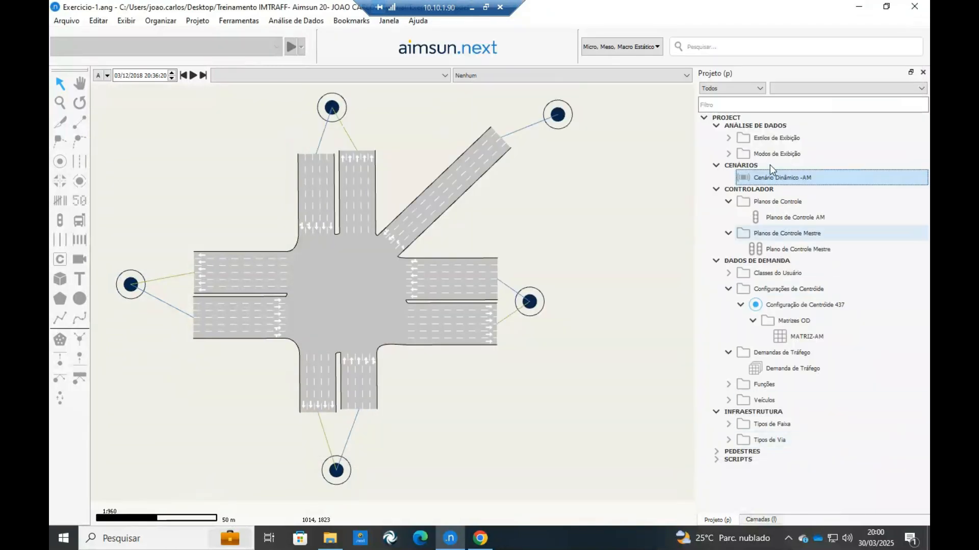
Review the scenario's simulation time settings, its results to generate and the statistics options.
double_click(774, 176)
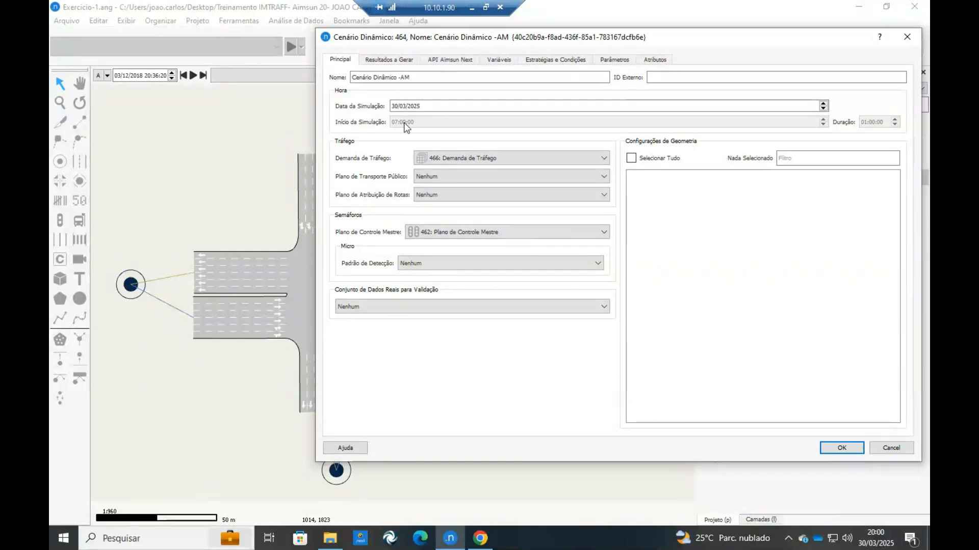
click(376, 63)
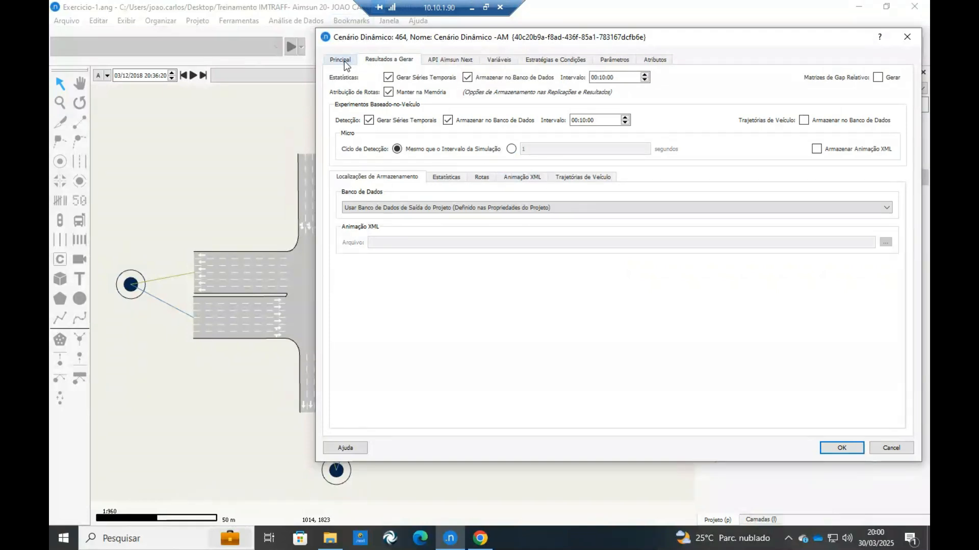
click(450, 177)
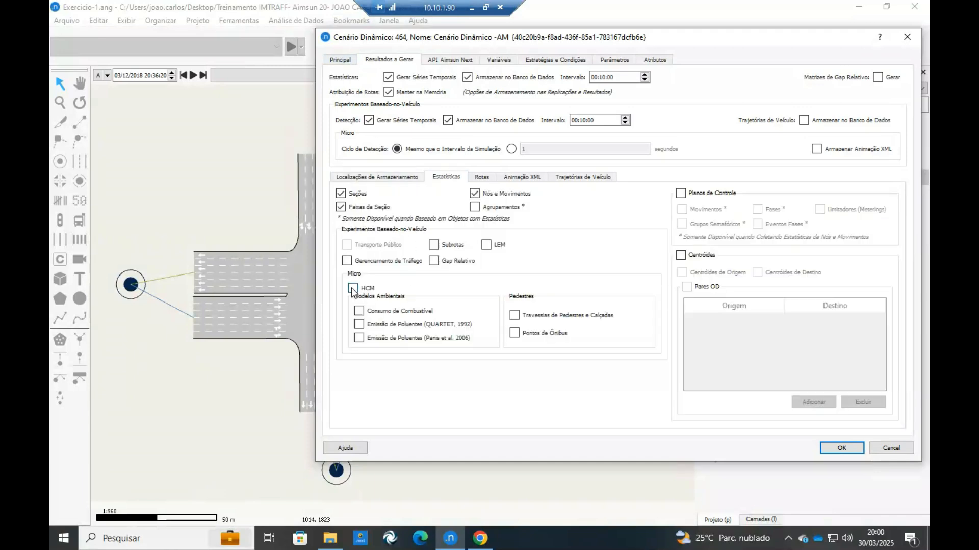
click(340, 60)
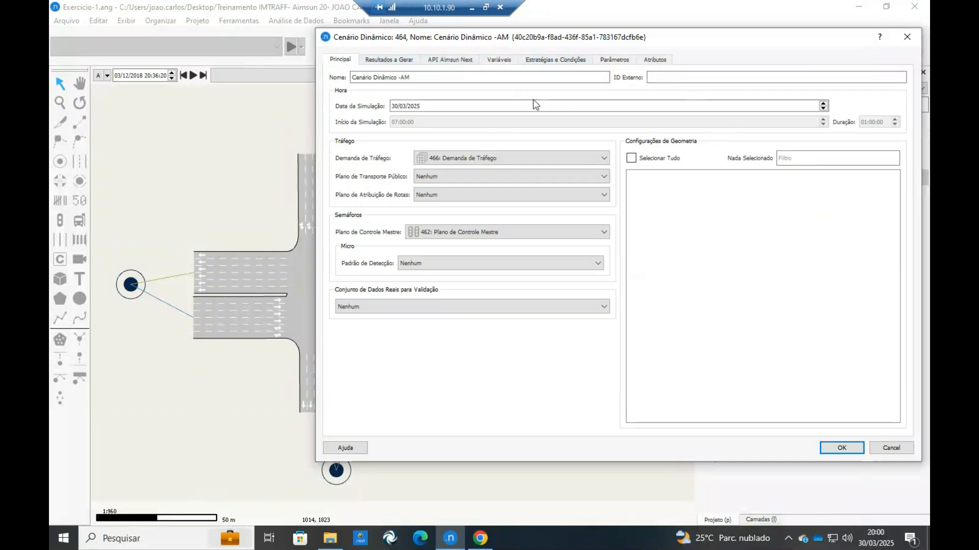
click(838, 448)
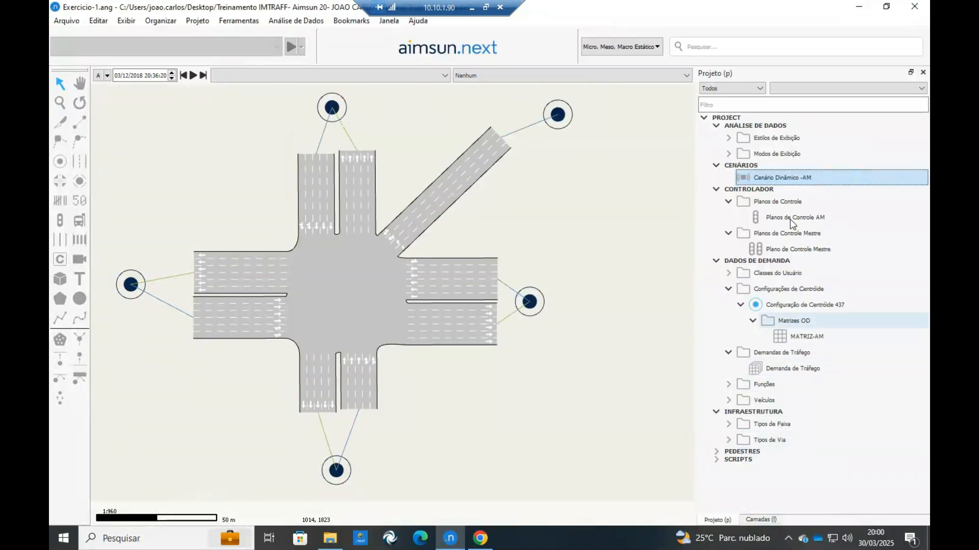
Create a new experiment under Cenário Dinâmico -AM using Simulador Microscópico with Escolha Estocástica de Rota.
right_click(794, 178)
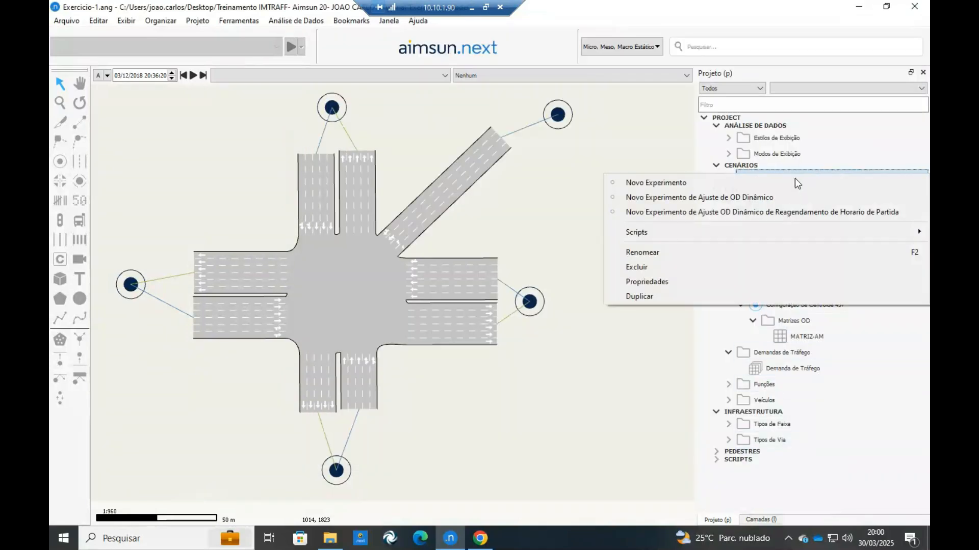
click(642, 165)
right_click(758, 177)
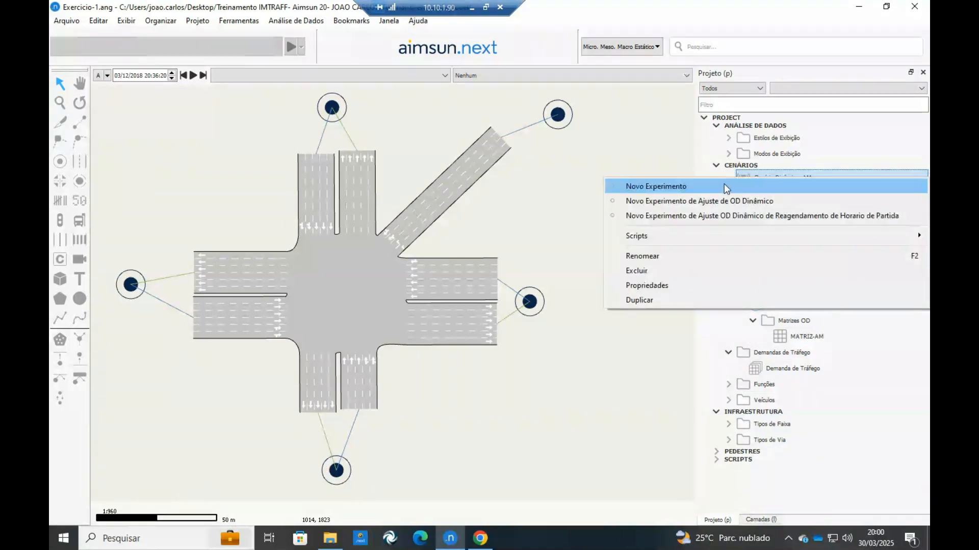
click(644, 187)
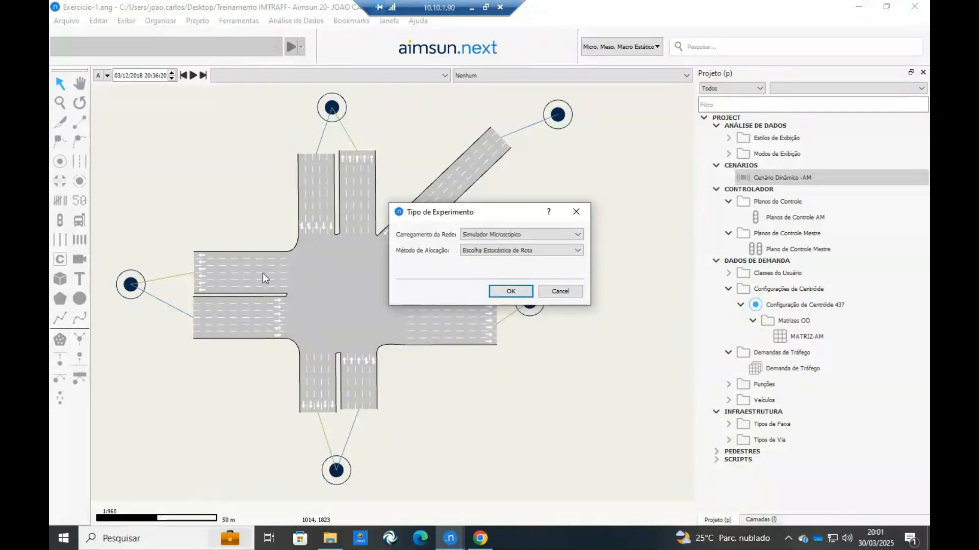
click(509, 291)
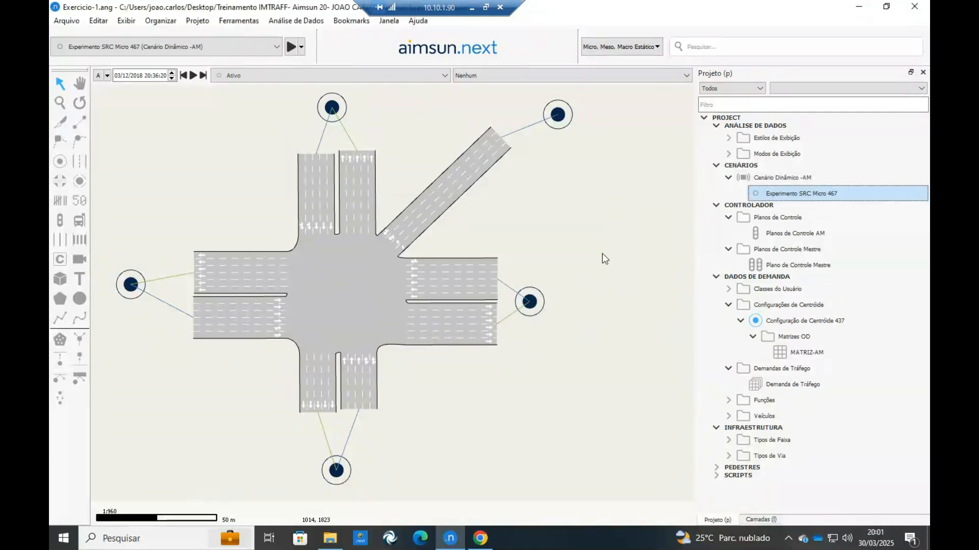
Rename the new experiment "Experimento AM" and accept its settings without a warm-up period.
double_click(803, 193)
drag(225, 90, 155, 90)
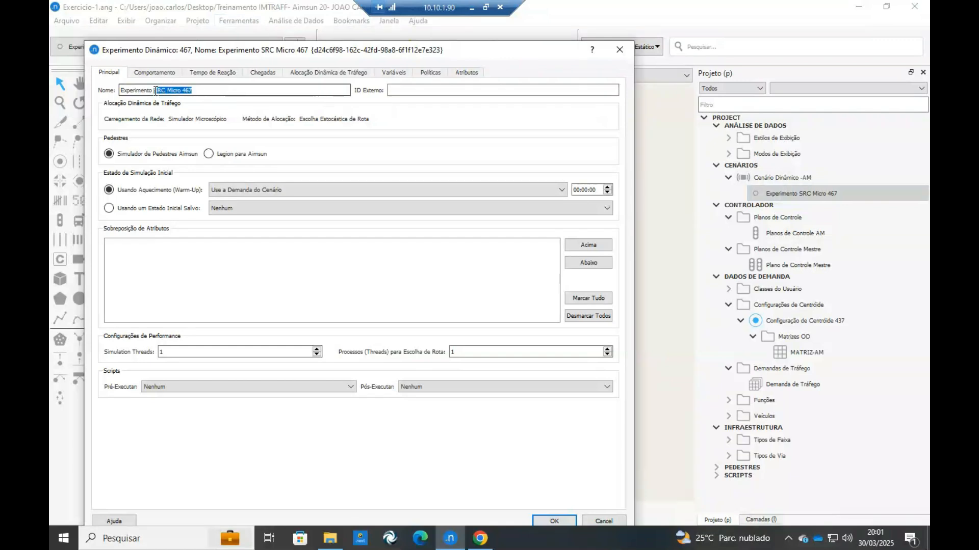
text(AM)
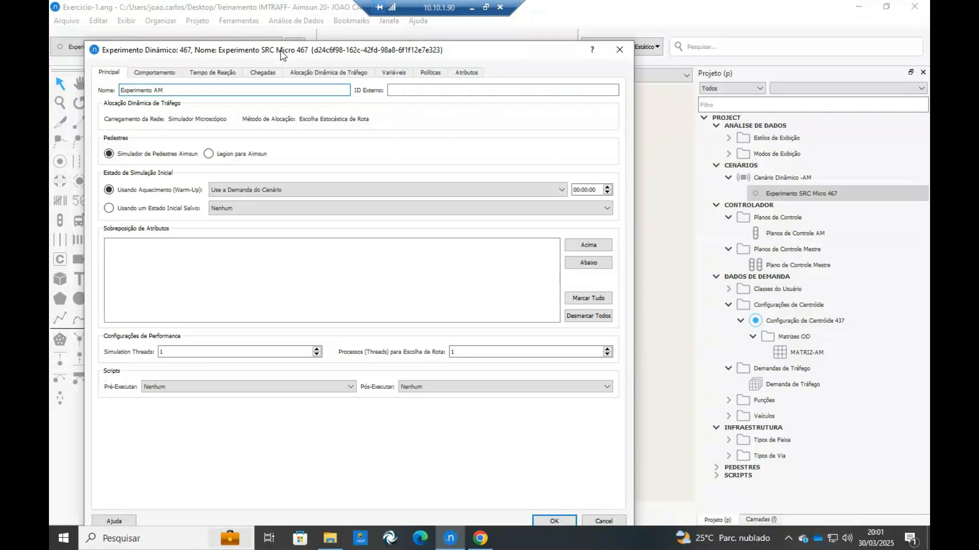
click(584, 190)
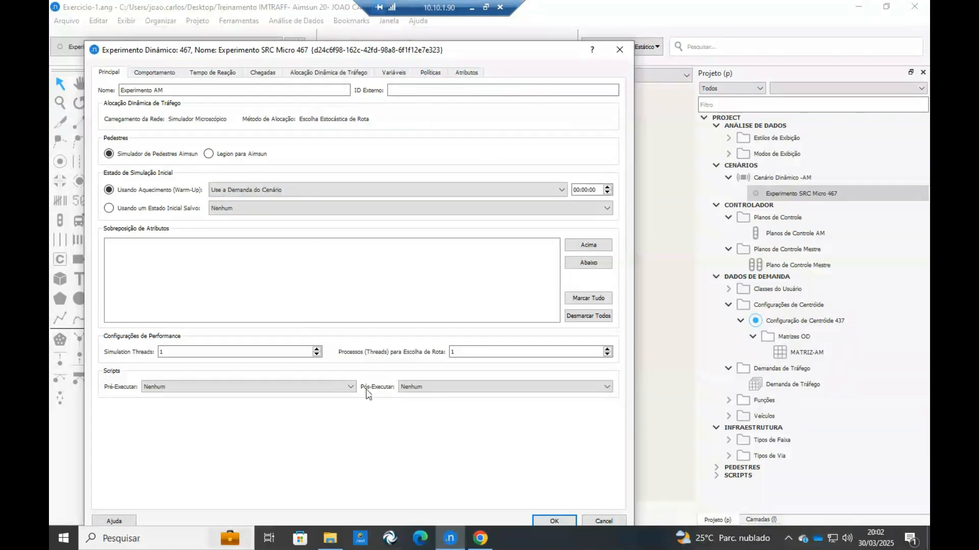
click(567, 519)
Create one replication under Experimento AM with the Criar Média option turned off.
right_click(804, 194)
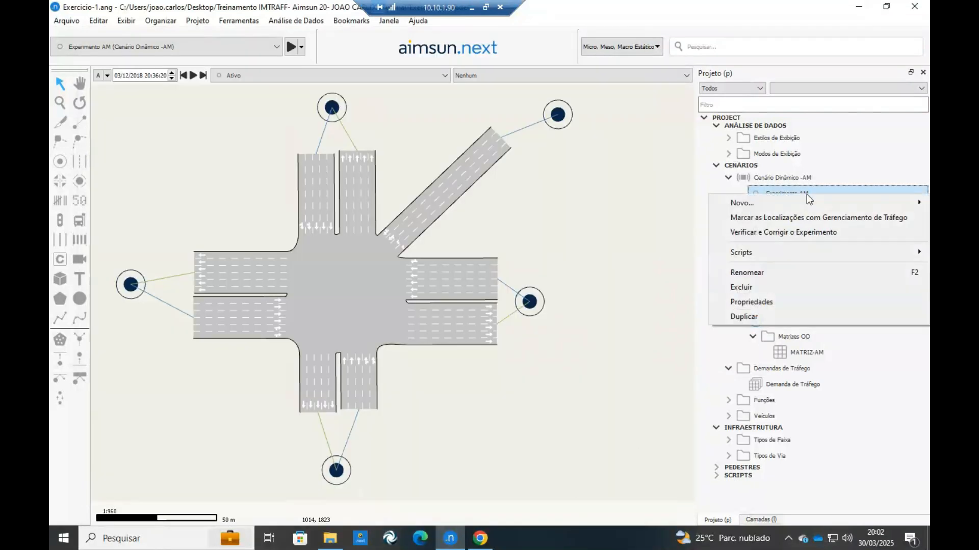
mouse_move(754, 203)
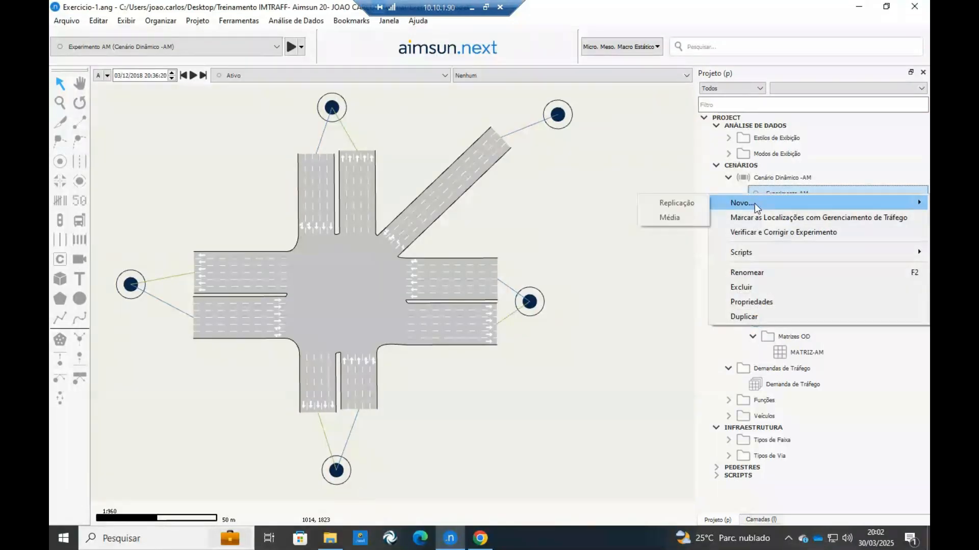
click(686, 208)
click(587, 226)
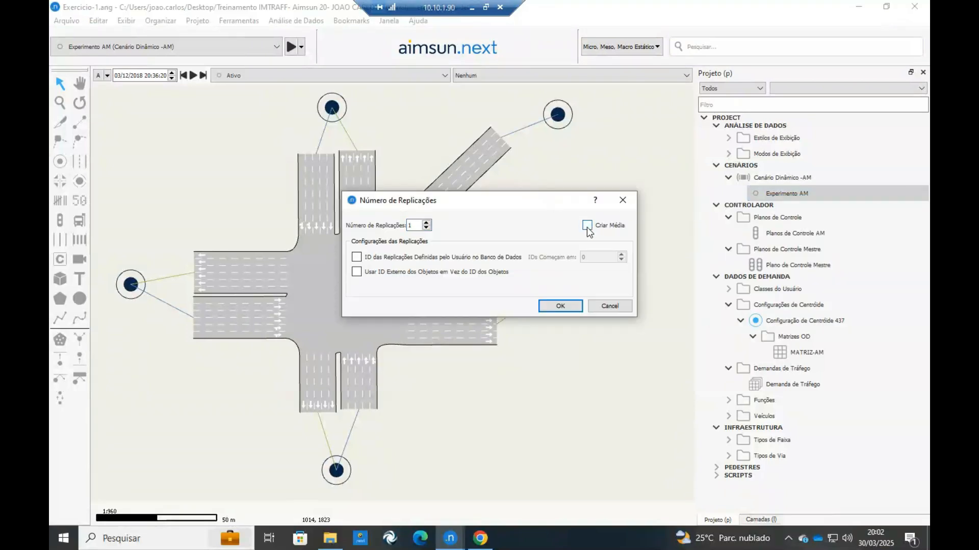
click(552, 306)
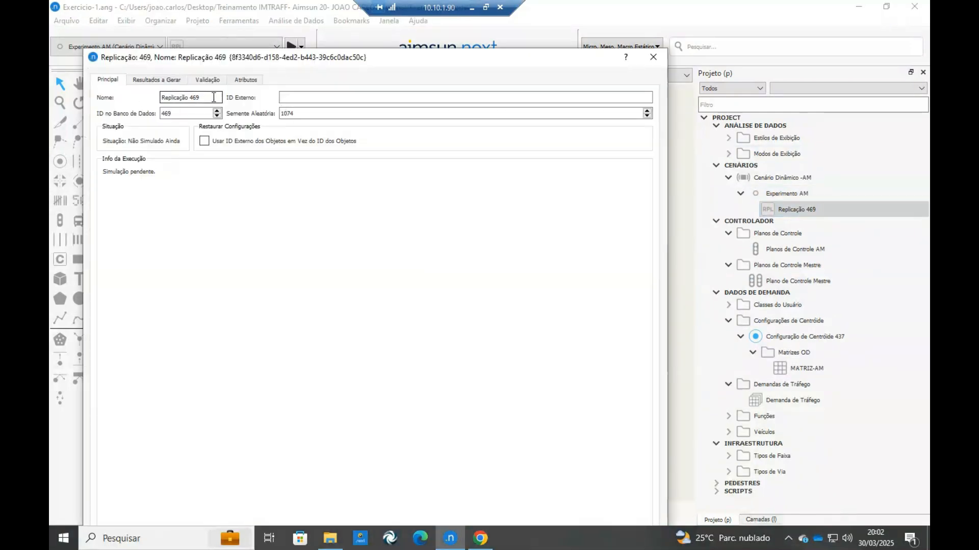
drag(213, 97, 113, 94)
text(1074)
click(653, 57)
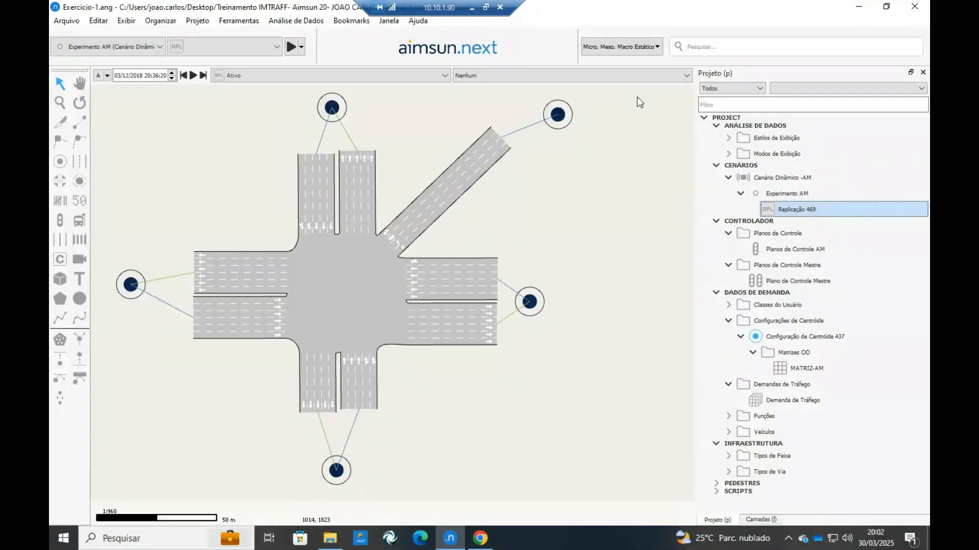
Check the simulation run options offered for the replication under Experimento AM.
right_click(822, 209)
click(779, 216)
right_click(780, 217)
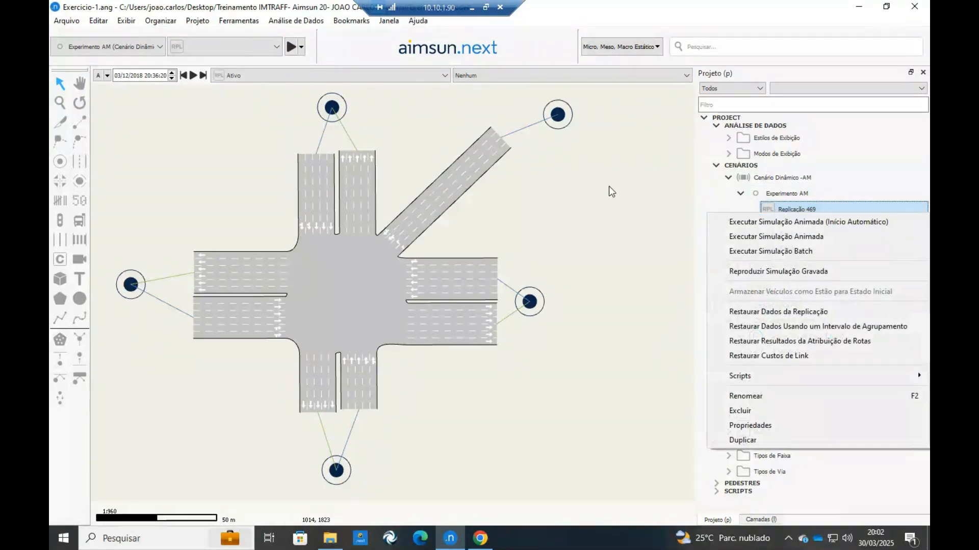
click(625, 192)
click(750, 214)
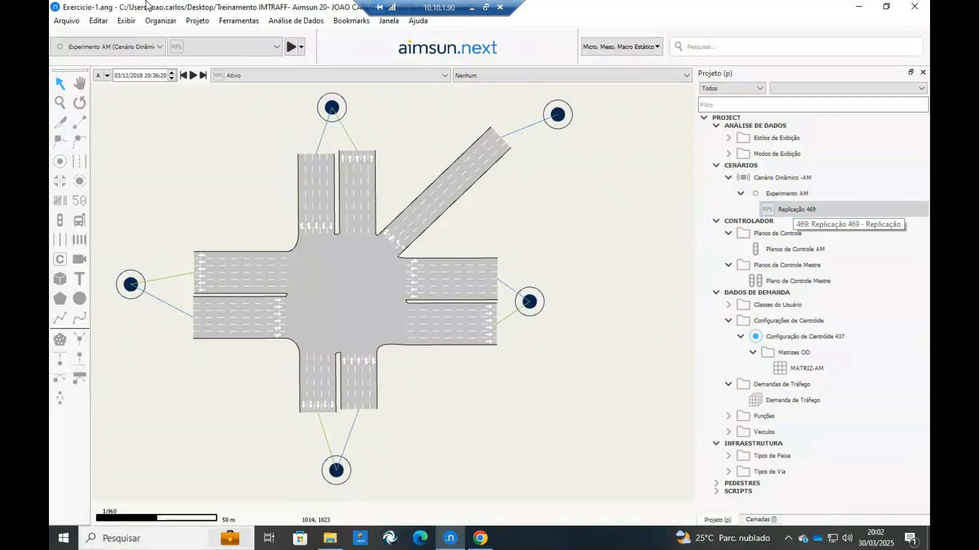
Run the replication as an animated simulation with automatic start, and stop it after watching the traffic.
right_click(794, 210)
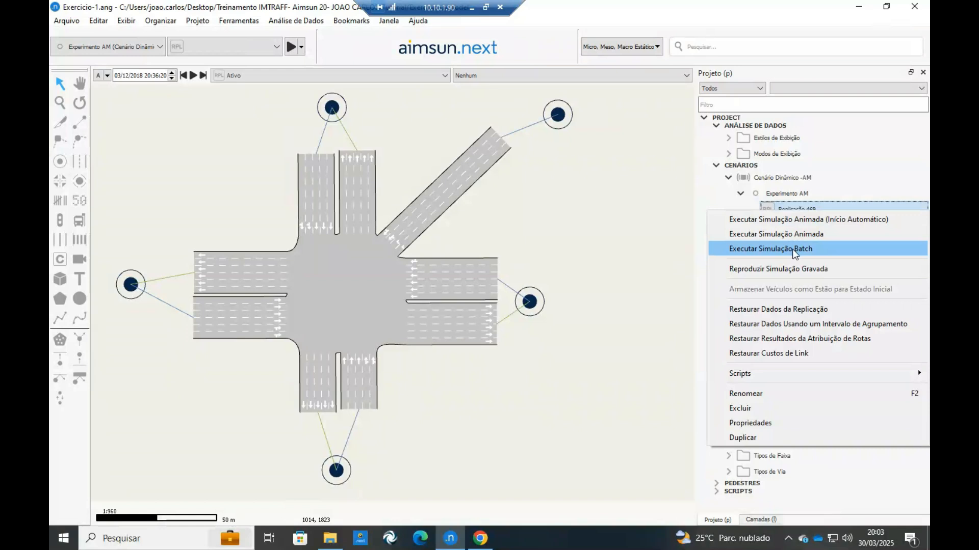
click(799, 220)
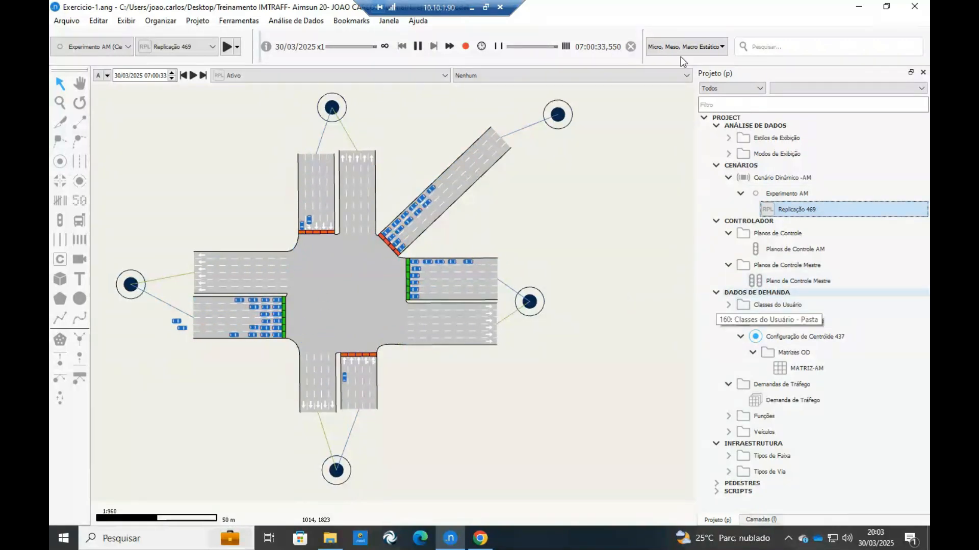
click(630, 47)
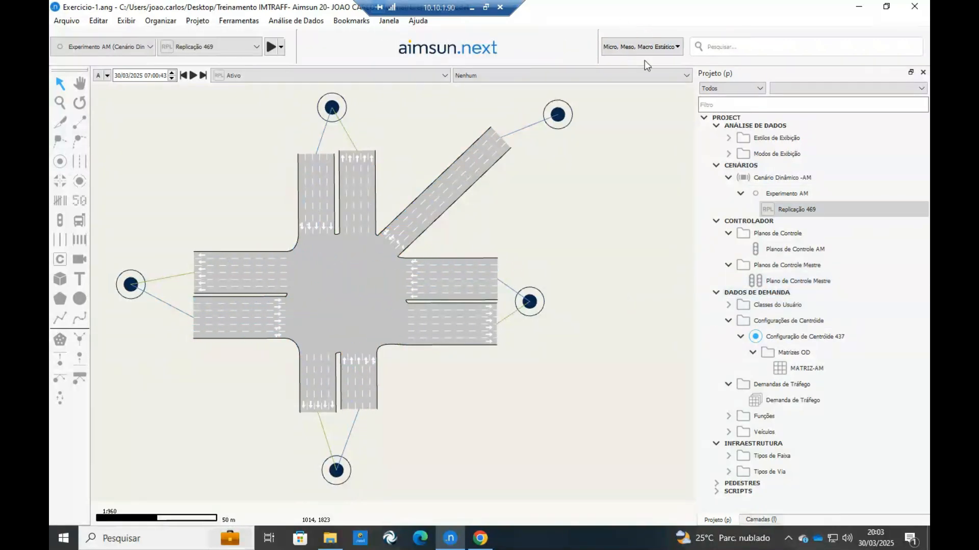
Load the replication as an animated simulation without automatic start, play it briefly and close the run.
right_click(789, 215)
click(790, 236)
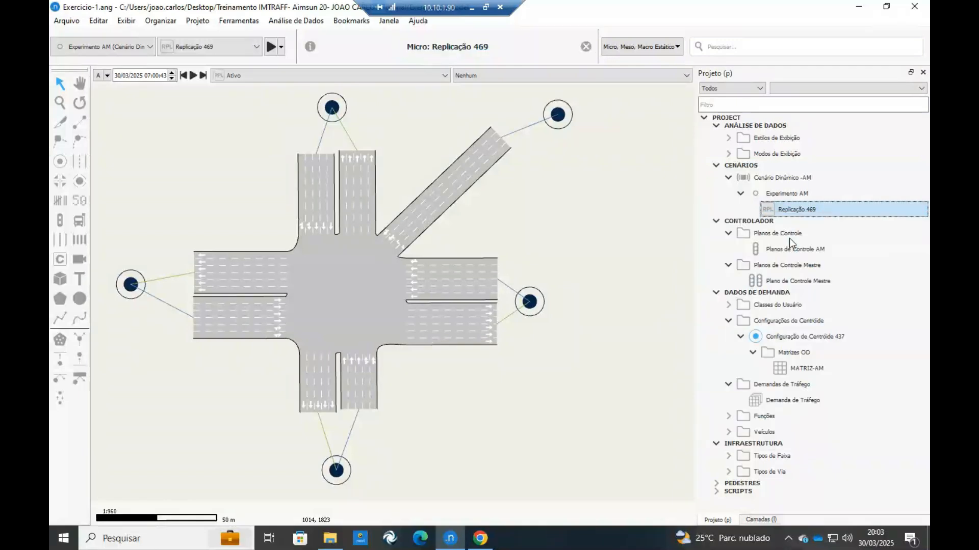
click(416, 46)
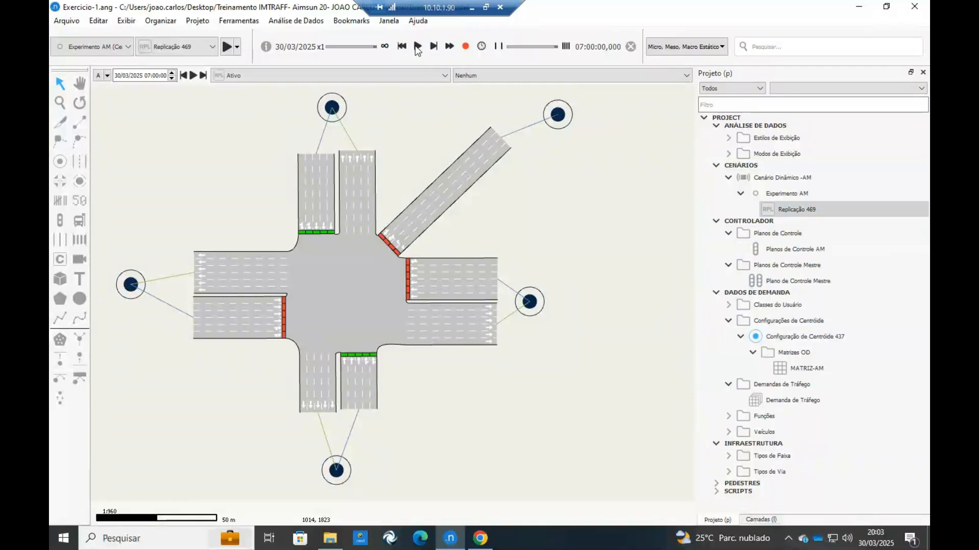
click(630, 46)
Run the replication under Experimento AM as a batch simulation.
right_click(785, 213)
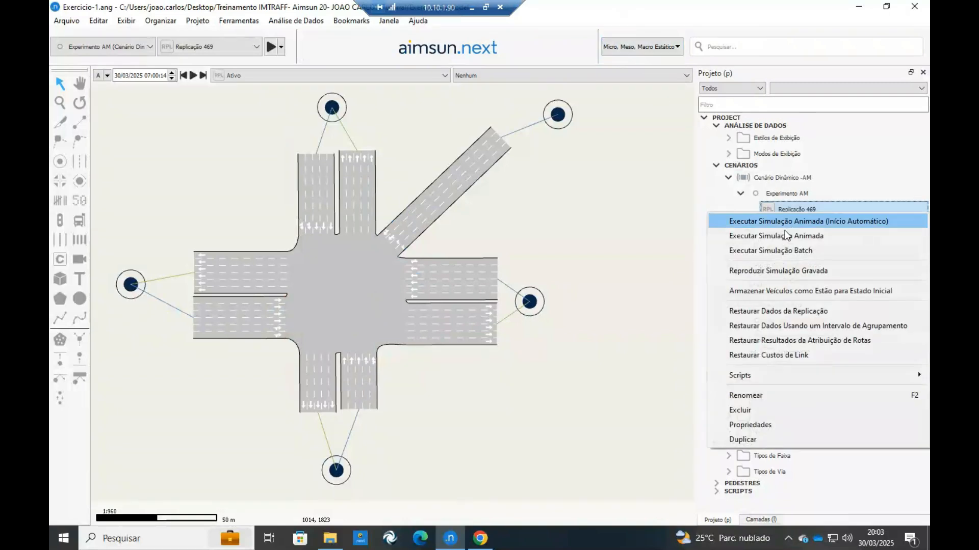
click(782, 251)
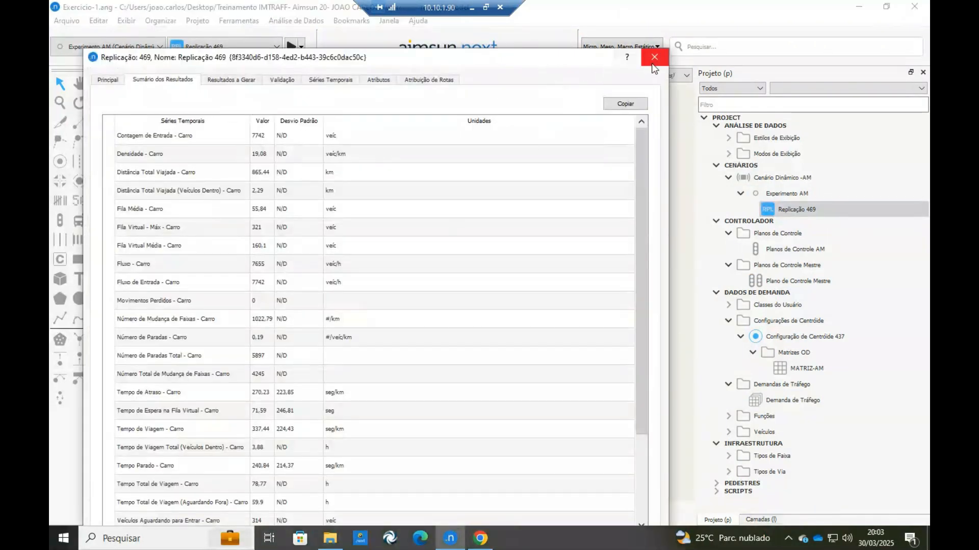
Review the replication's results summary for car flow, density, mean and virtual queues, delay, vehicles inside and total travel time, and close it.
click(164, 271)
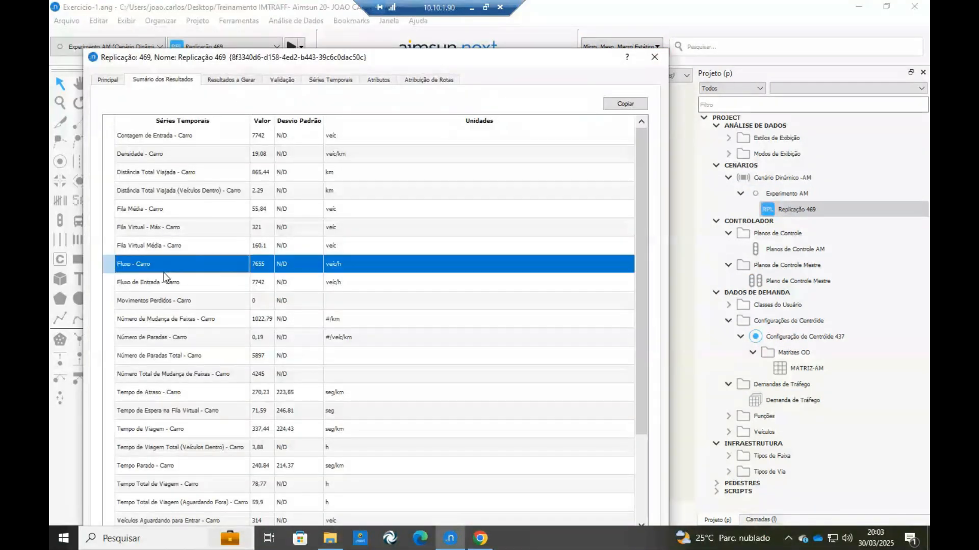
click(166, 153)
click(177, 215)
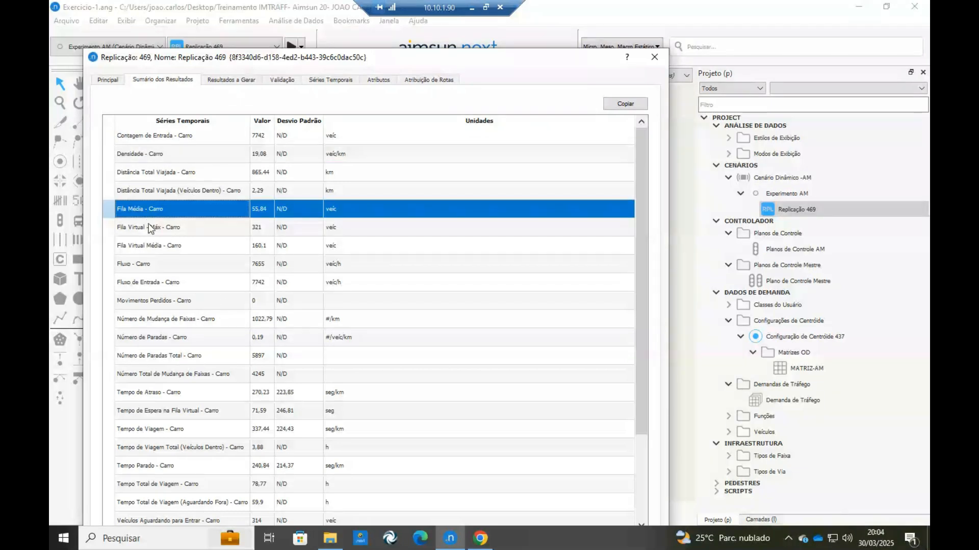
click(130, 223)
scroll(163, 311, down, 2)
click(184, 284)
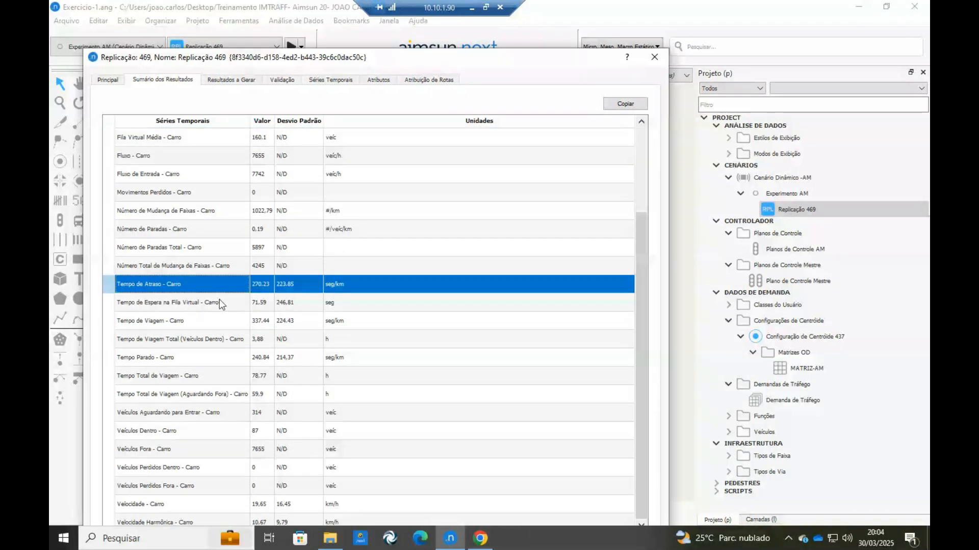
click(166, 432)
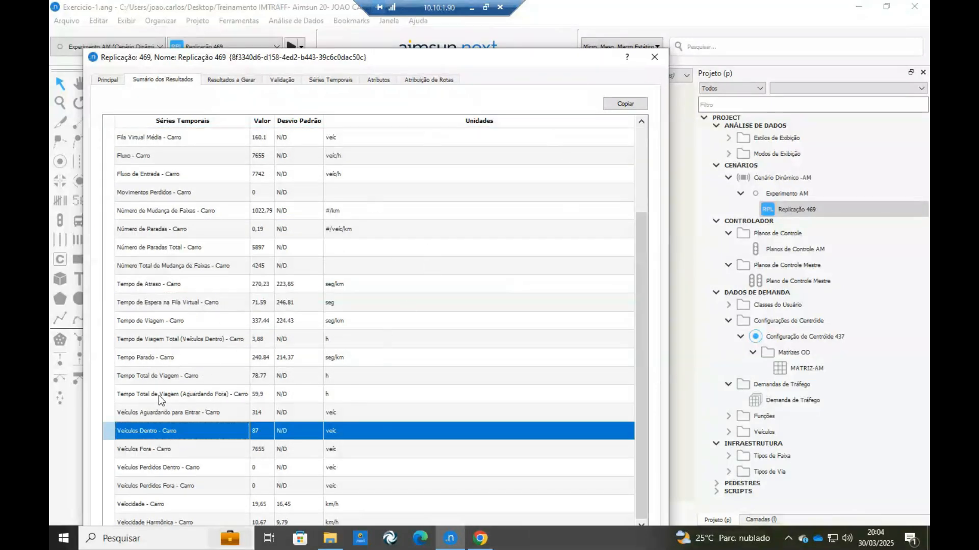
click(165, 376)
click(654, 57)
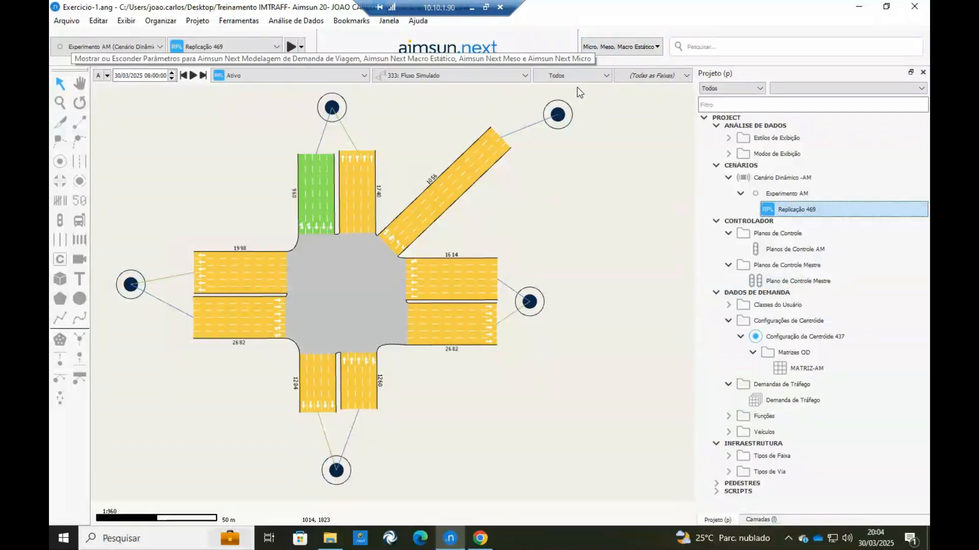
Turn off the Fluxo Simulado view mode on the network by choosing Nenhum.
click(491, 75)
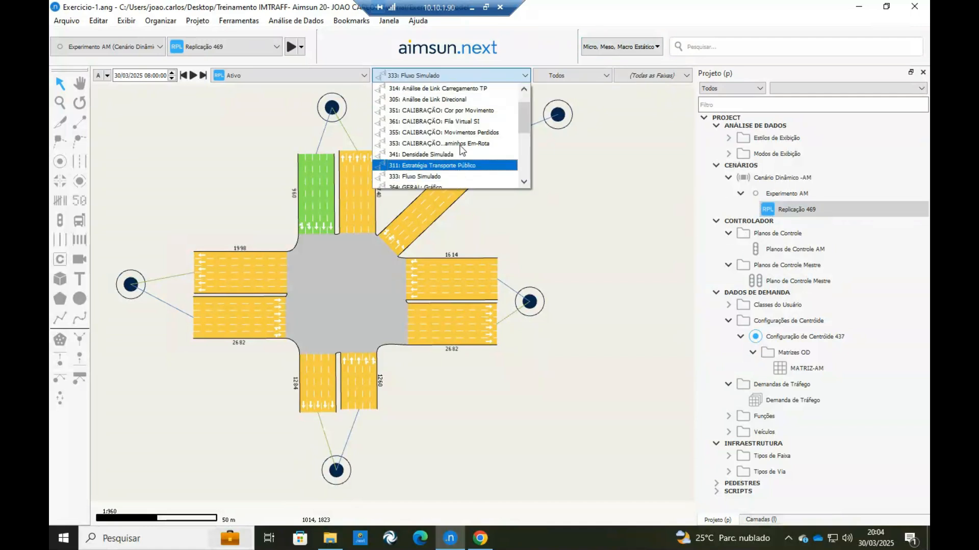
scroll(455, 147, up, 1)
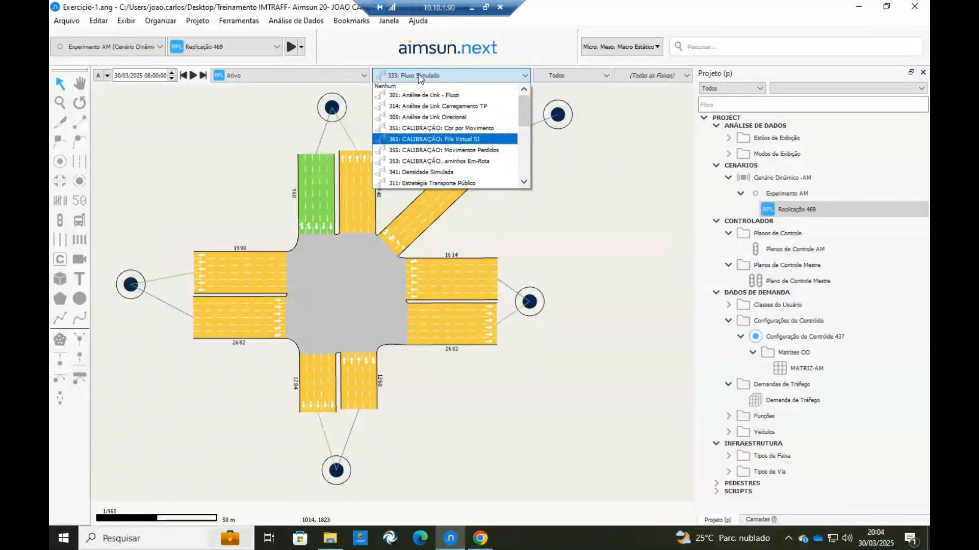
click(400, 88)
Run the replication as an animated simulation with automatic start and pause it at about 07:00:40.
right_click(806, 210)
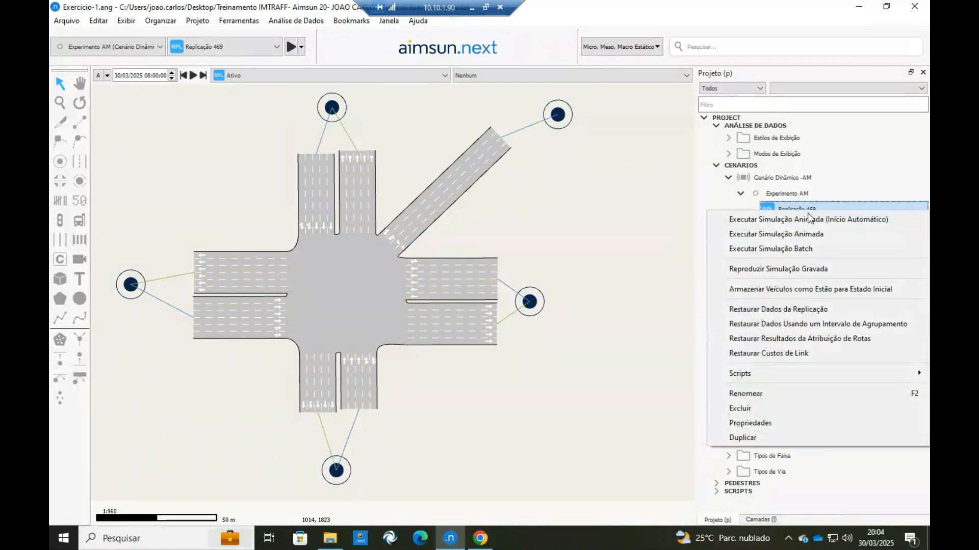
click(812, 223)
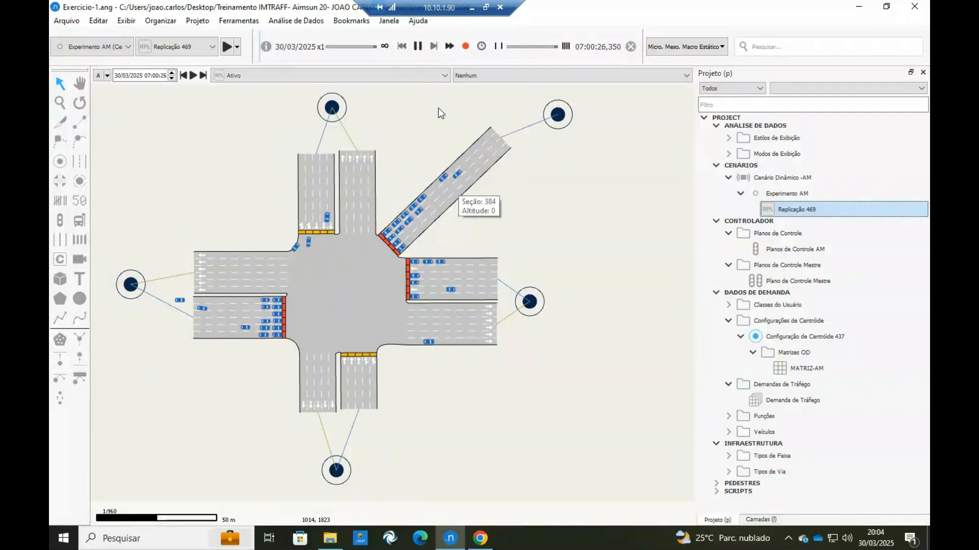
click(415, 49)
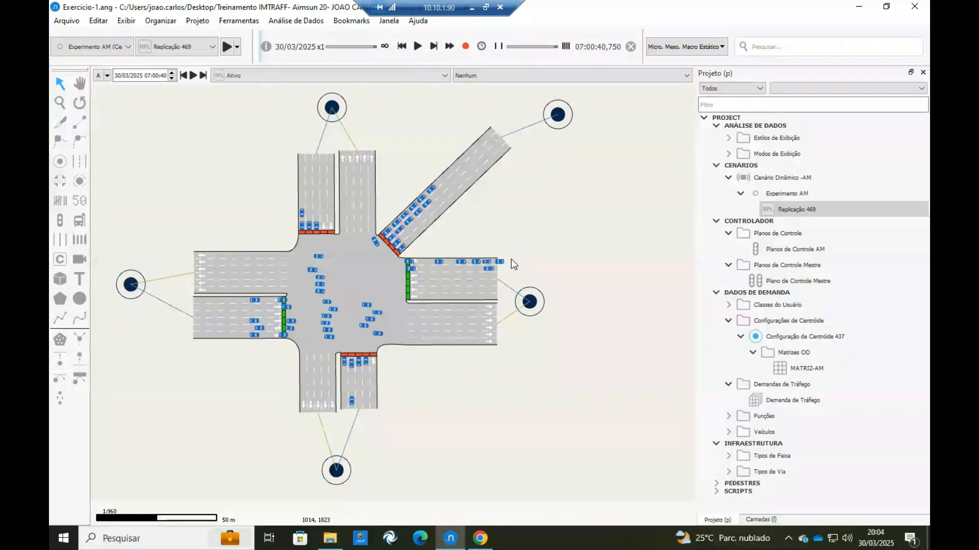
Capture an image of the paused simulation view and paste it onto the Exercicio 1 page in Canva.
right_click(541, 190)
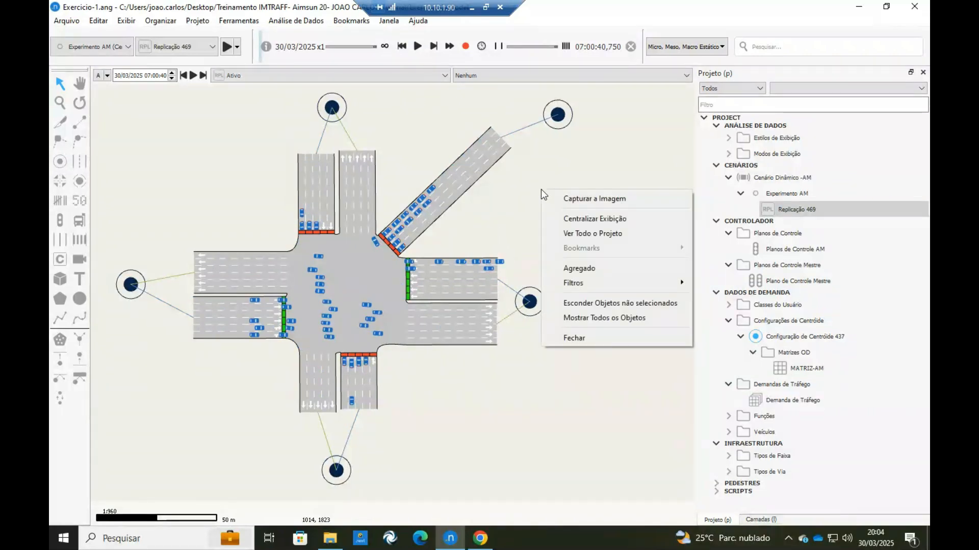
click(577, 200)
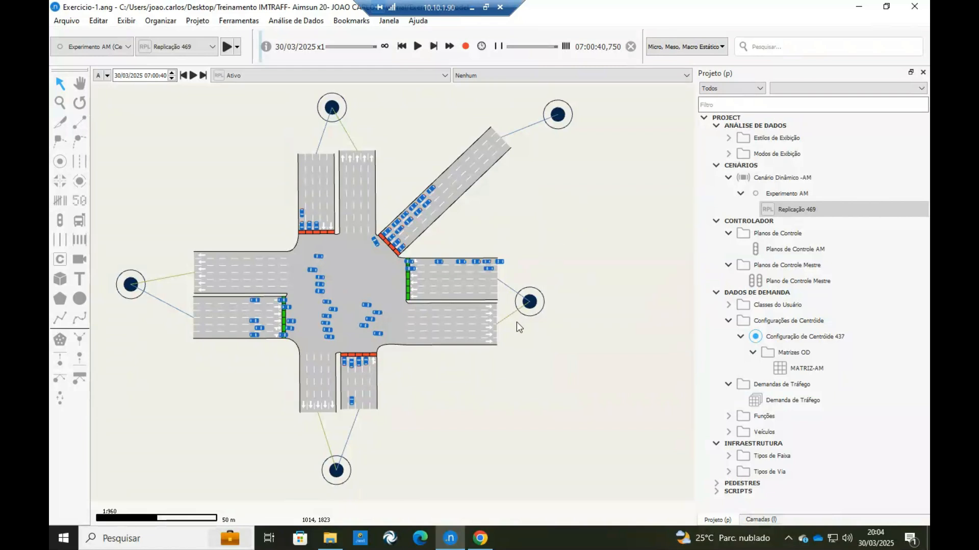
click(479, 536)
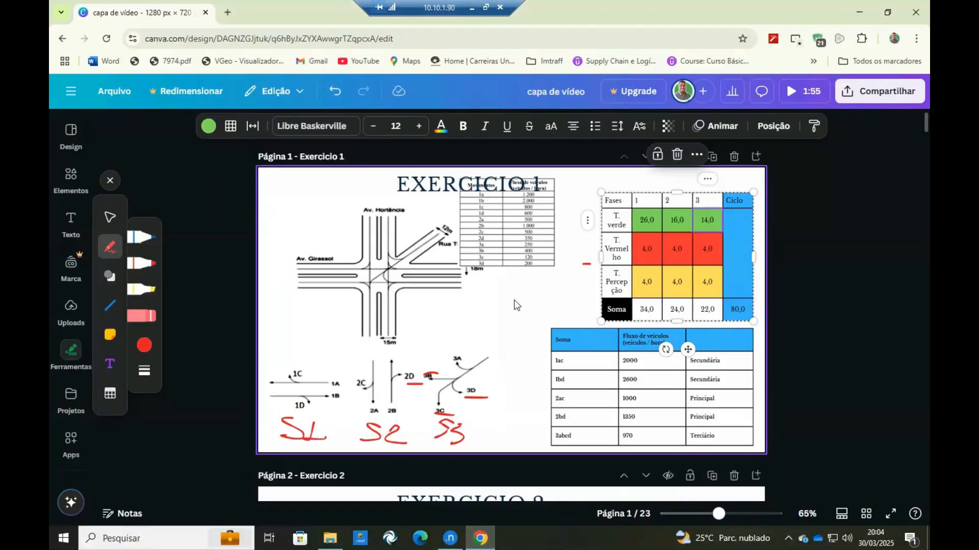
key(ctrl+v)
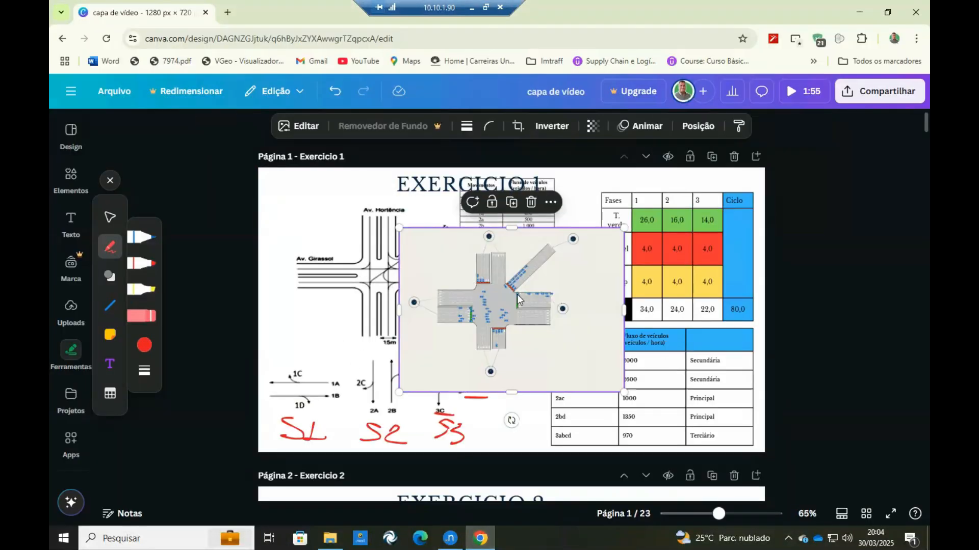
Move the pasted simulation image over the phase and flow tables, adjust its position, and delete it.
drag(519, 300, 680, 371)
drag(615, 364, 605, 370)
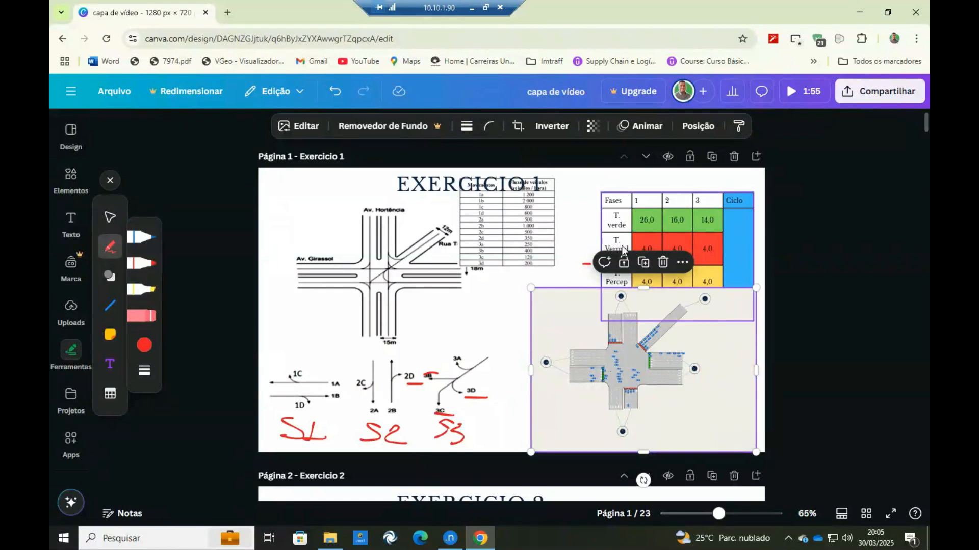
drag(608, 312, 585, 326)
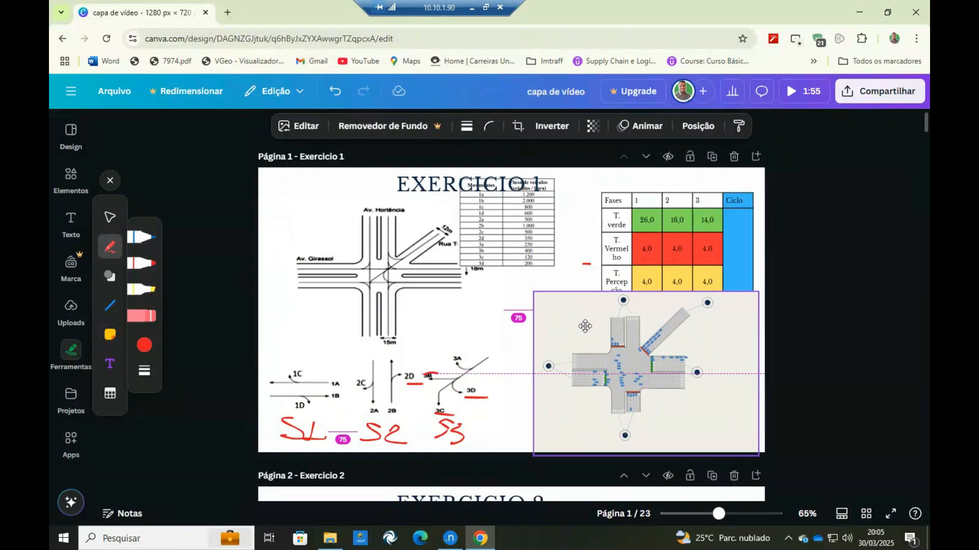
drag(584, 326, 585, 327)
drag(745, 414, 743, 401)
click(667, 266)
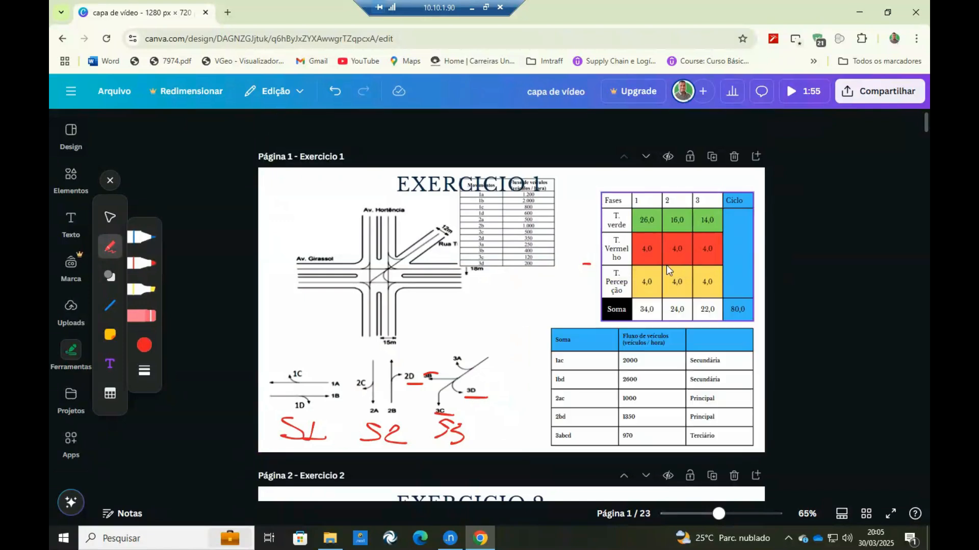
Switch back to Aimsun Next, resume the simulation and pause it again at about 07:00:48.
click(450, 538)
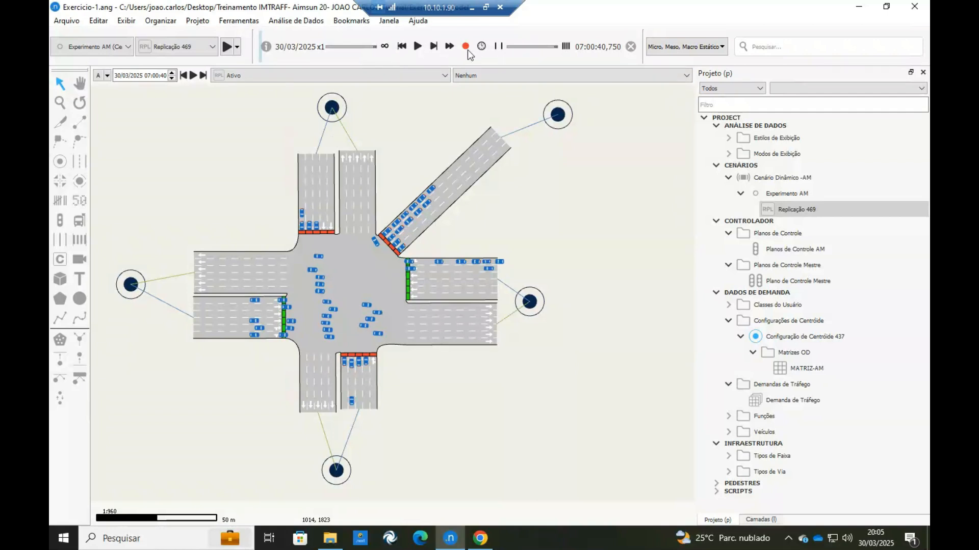
click(417, 47)
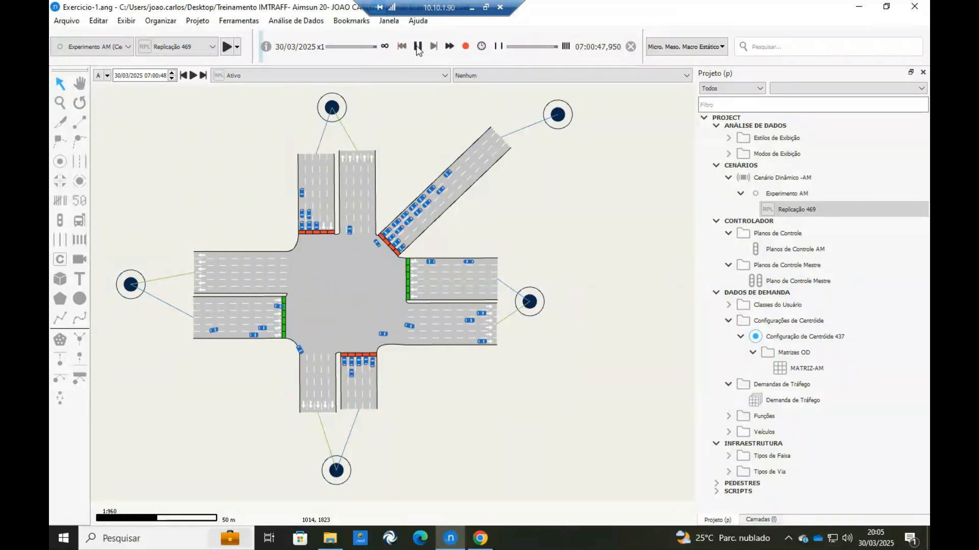
click(417, 47)
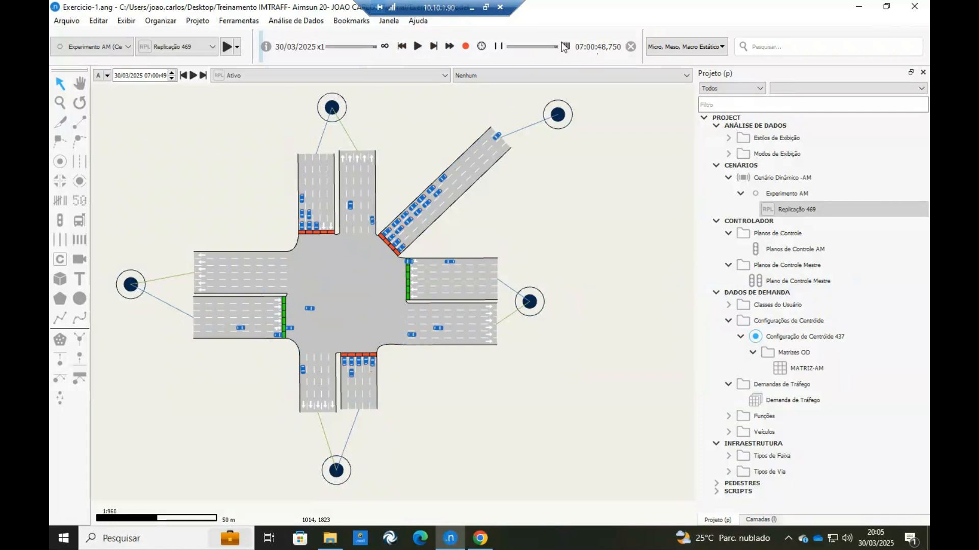
Schedule the simulation to stop at 07:10:00,000 and fast-forward it to that time.
click(482, 46)
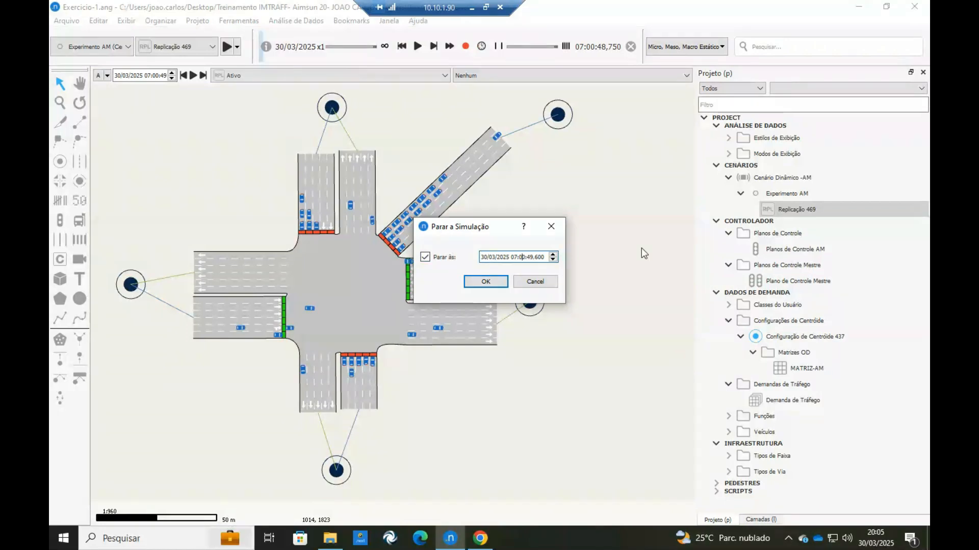
key(Delete)
key(Delete)
key(Delete)
text(10:00,000)
click(486, 282)
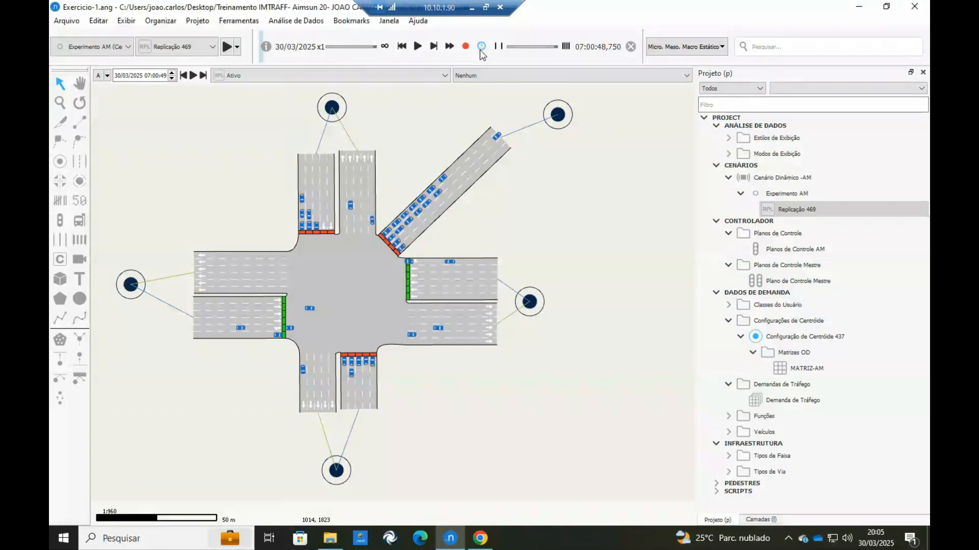
click(450, 46)
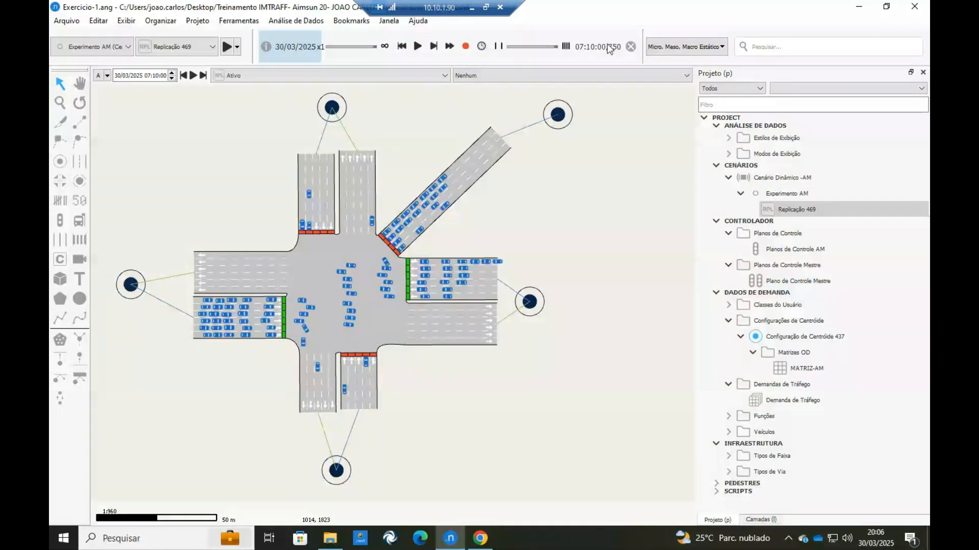
Try to record a video of the simulation, and close the message log.
click(466, 47)
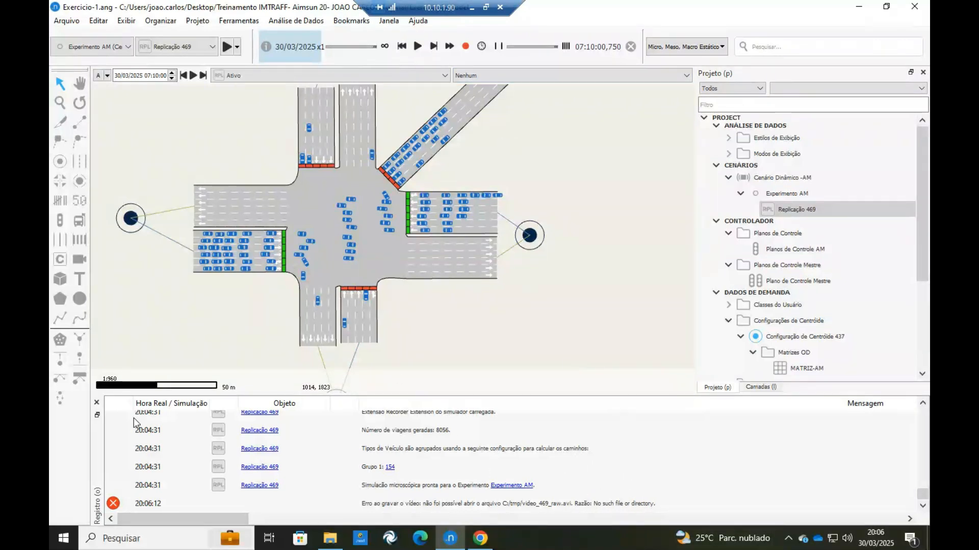
click(97, 403)
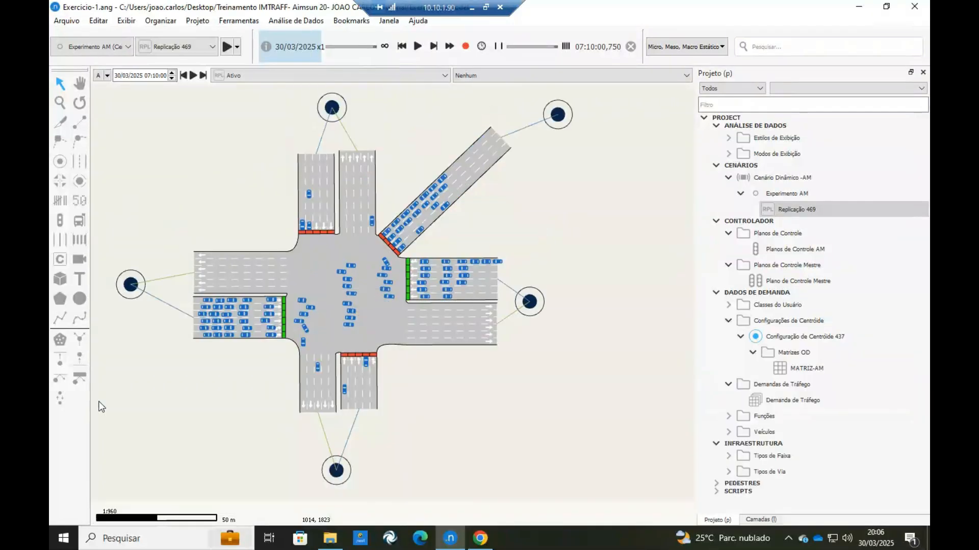
Open the project's Microssimulador preferences and keep the video recording size at Tamanho da Exibição.
click(97, 23)
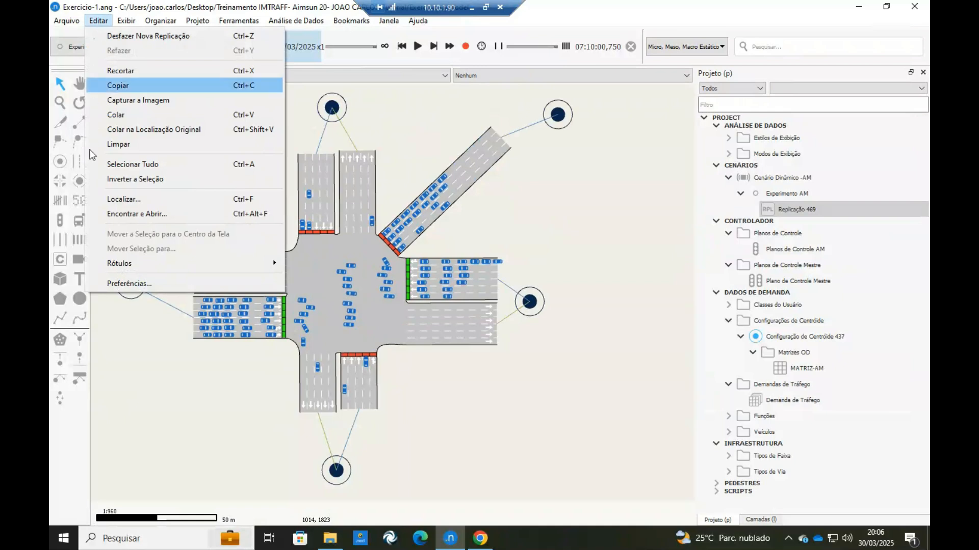
click(121, 286)
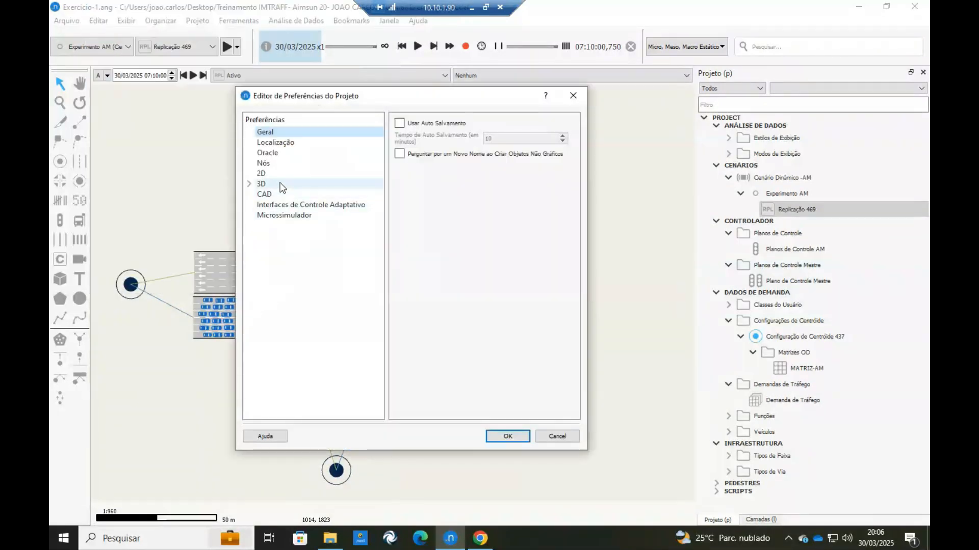
click(293, 216)
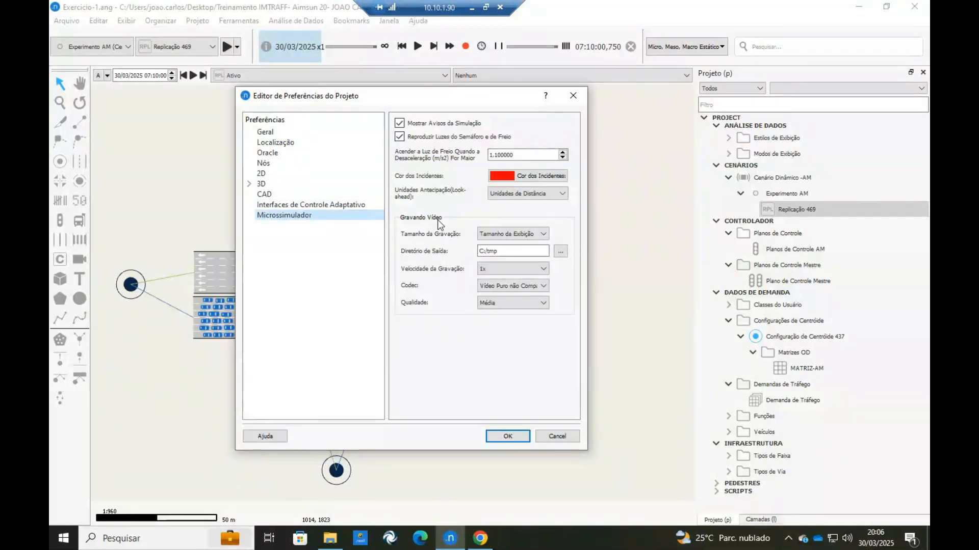
click(532, 236)
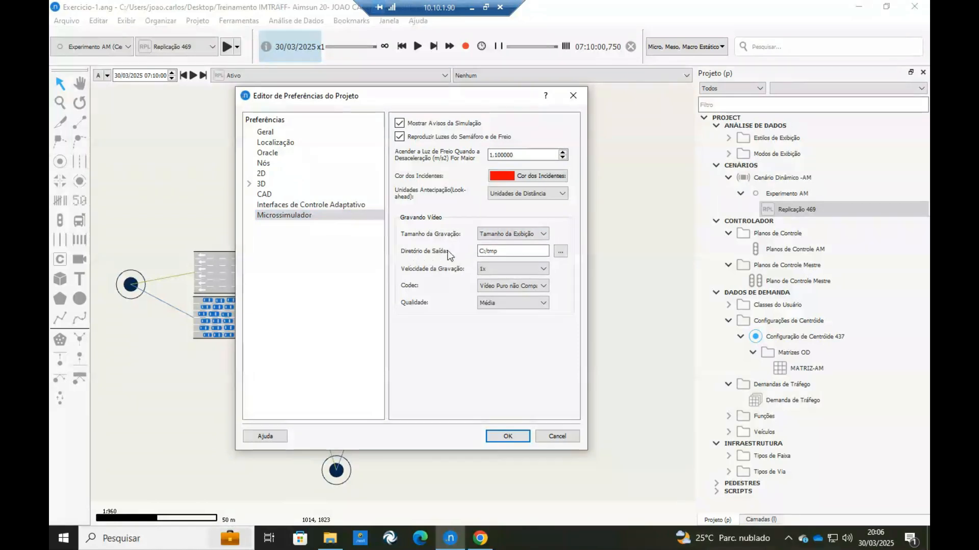
Set the video output directory to the Tutorial folder inside the Treinamento IMTRAFF folder on the desktop.
click(561, 251)
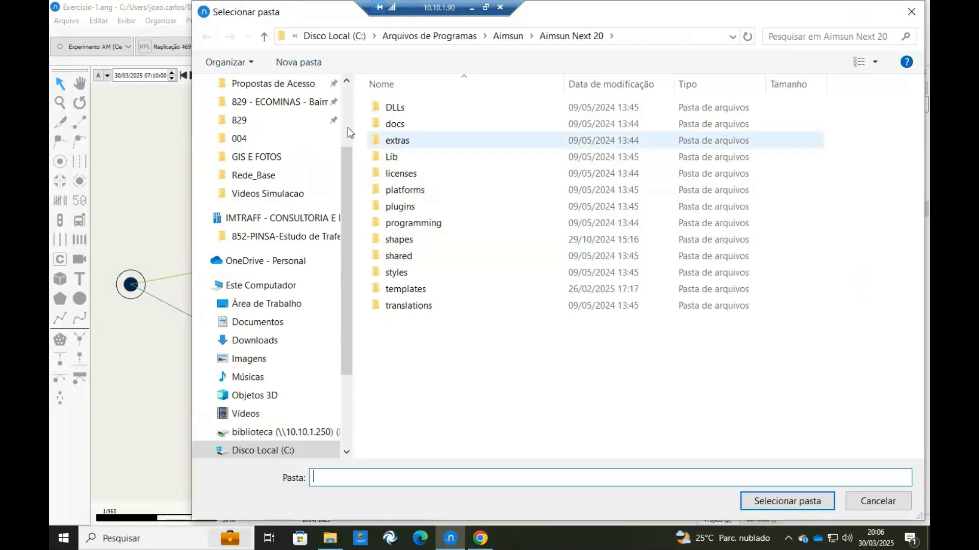
click(263, 340)
click(273, 324)
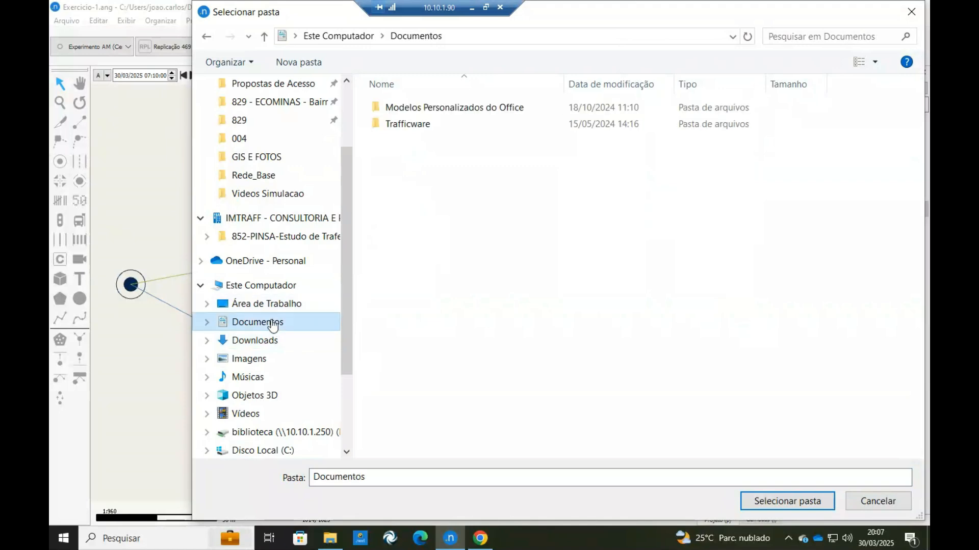
click(265, 304)
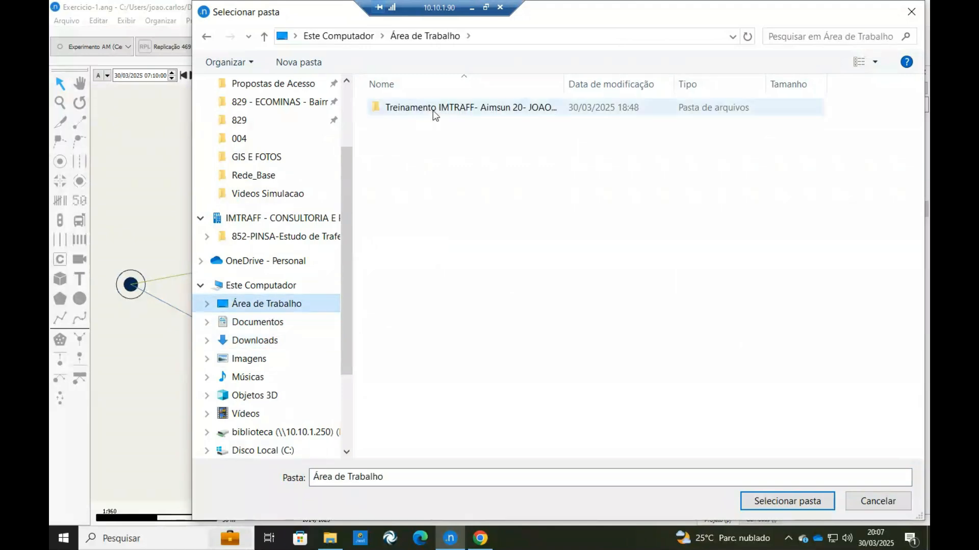
double_click(432, 112)
double_click(406, 225)
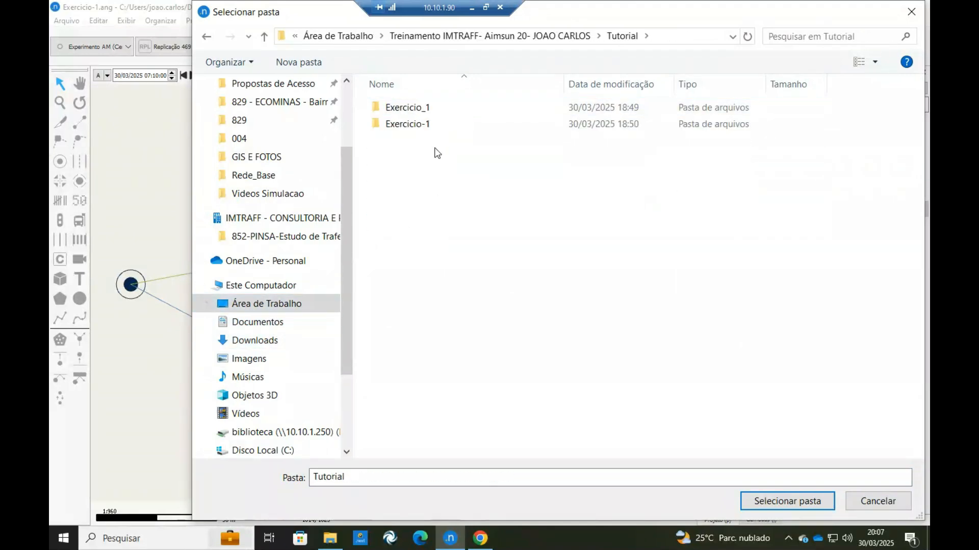
click(442, 482)
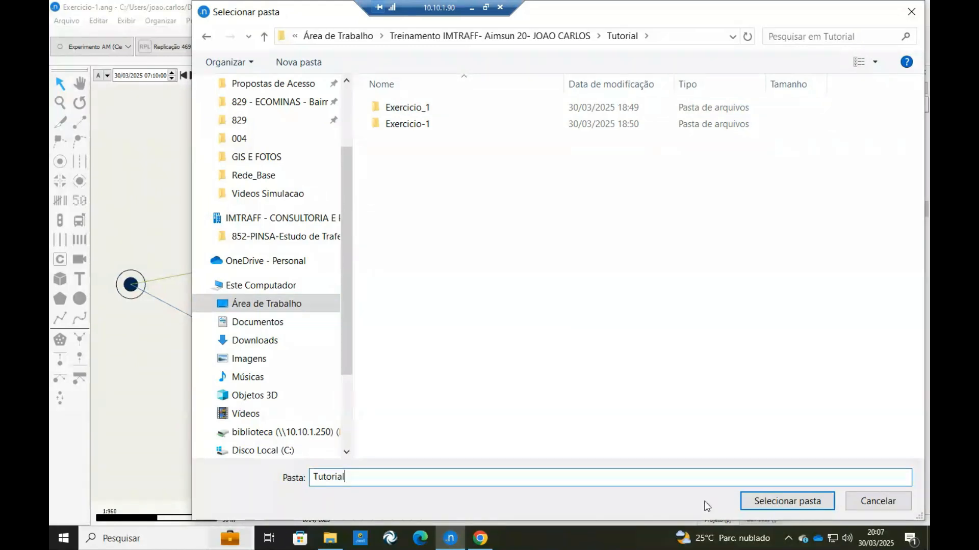
click(783, 501)
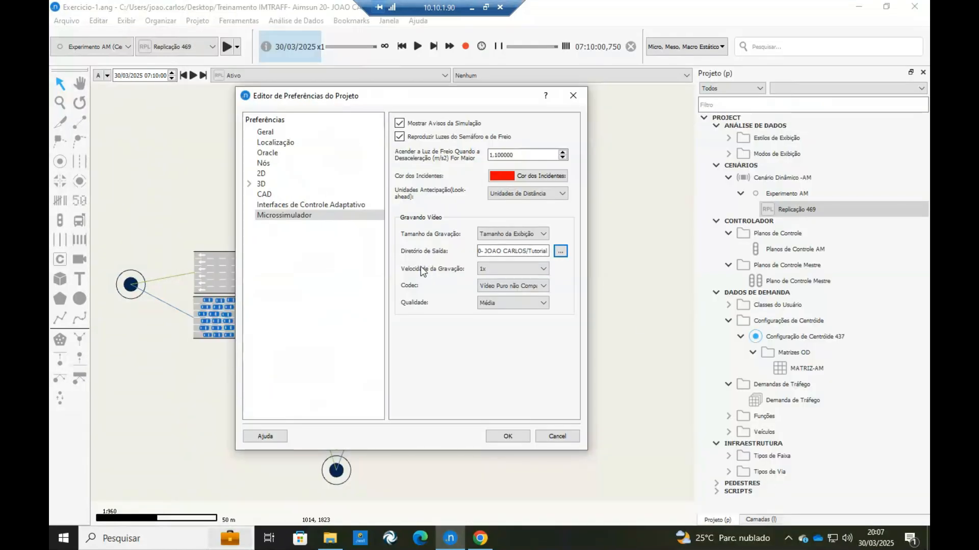
Set the video recording speed to 2x, choose the recording quality and the Vídeo H.264 codec, and accept the preferences.
click(506, 269)
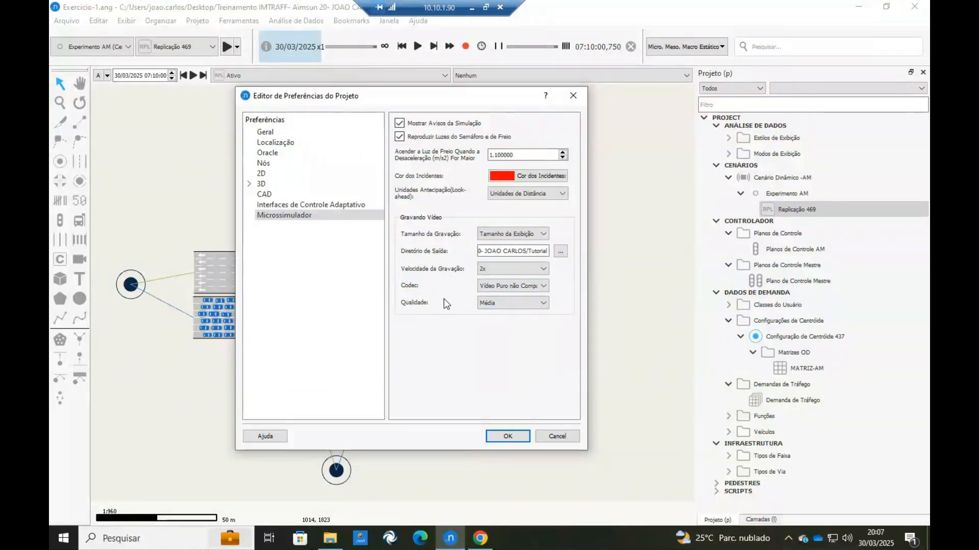
click(525, 304)
click(514, 329)
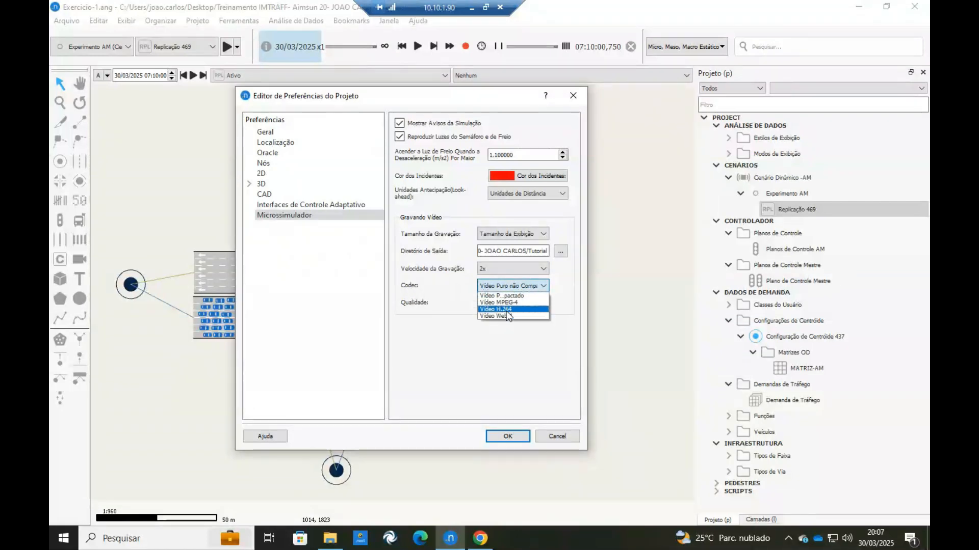
click(506, 310)
click(508, 437)
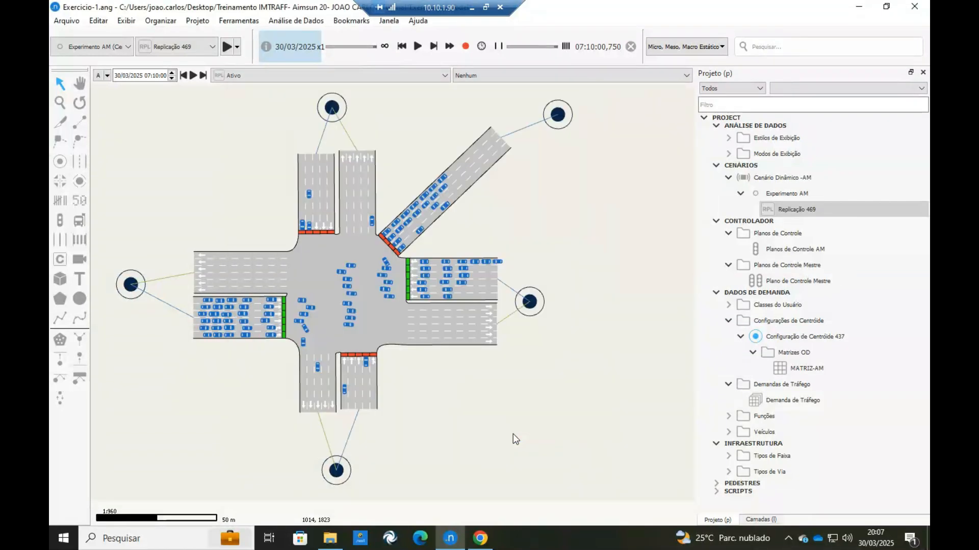
Record the simulation on video up to a scheduled stop at 07:20:00,000, adjusting the run speed, and end the simulation.
click(481, 46)
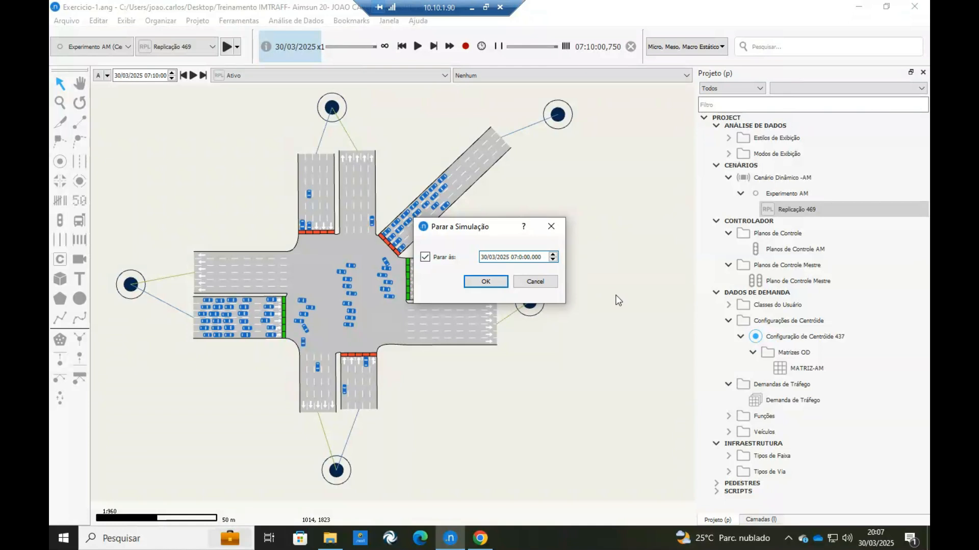
click(495, 283)
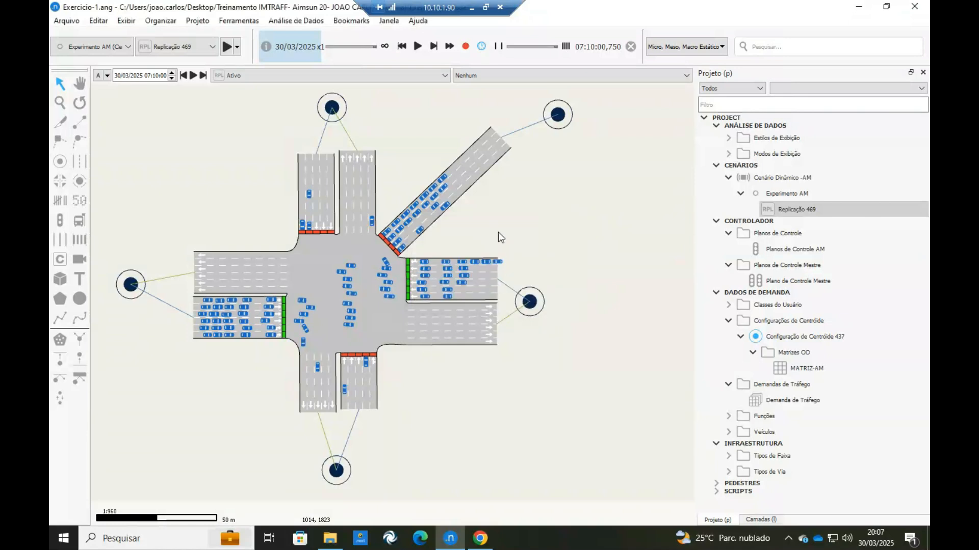
click(418, 47)
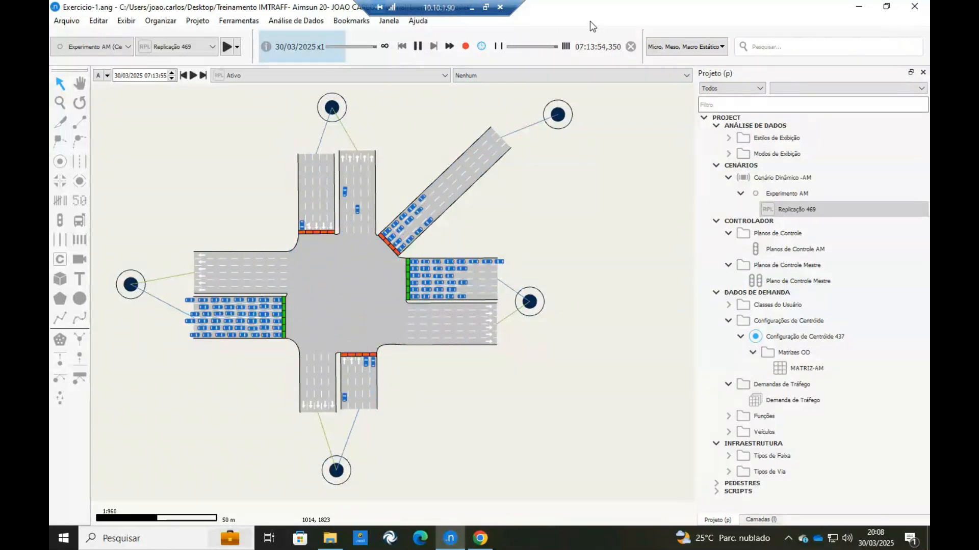
click(538, 48)
click(534, 47)
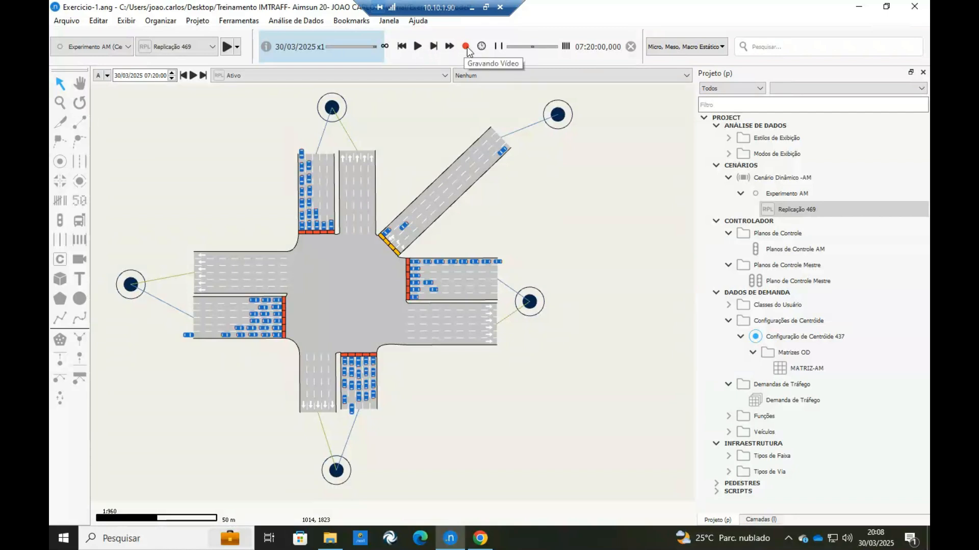
click(631, 46)
click(270, 47)
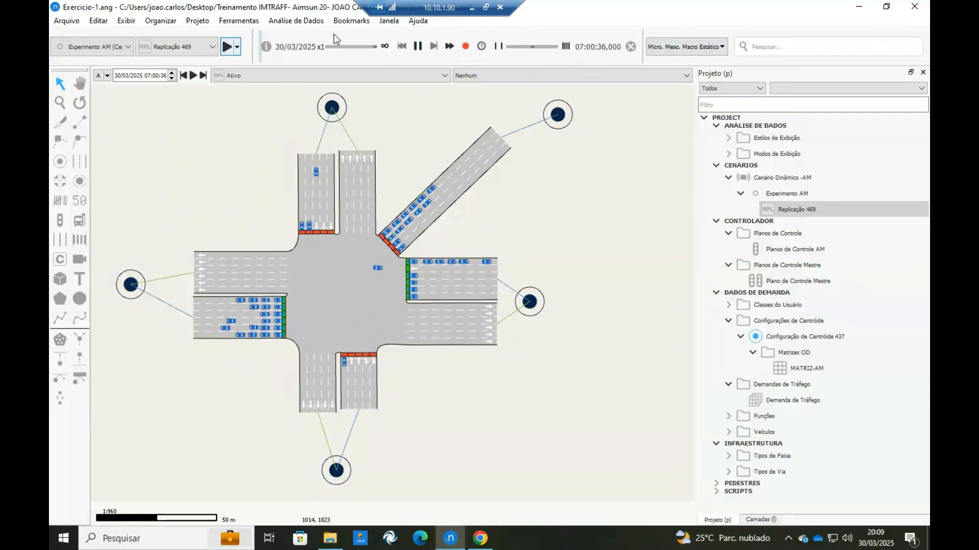
Switch to File Explorer, play the recorded video_469_h264 file from the Tutorial folder, and close the player.
click(330, 540)
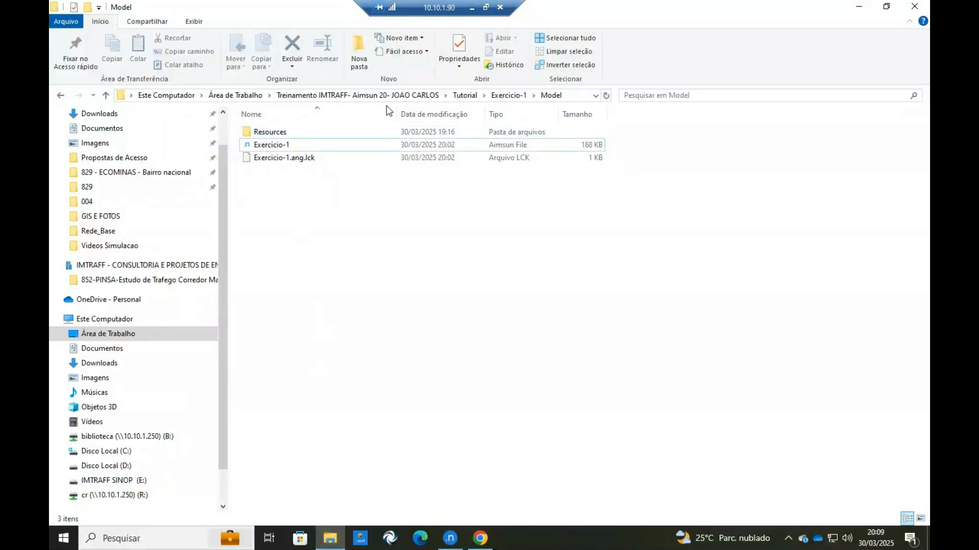
click(508, 96)
click(464, 96)
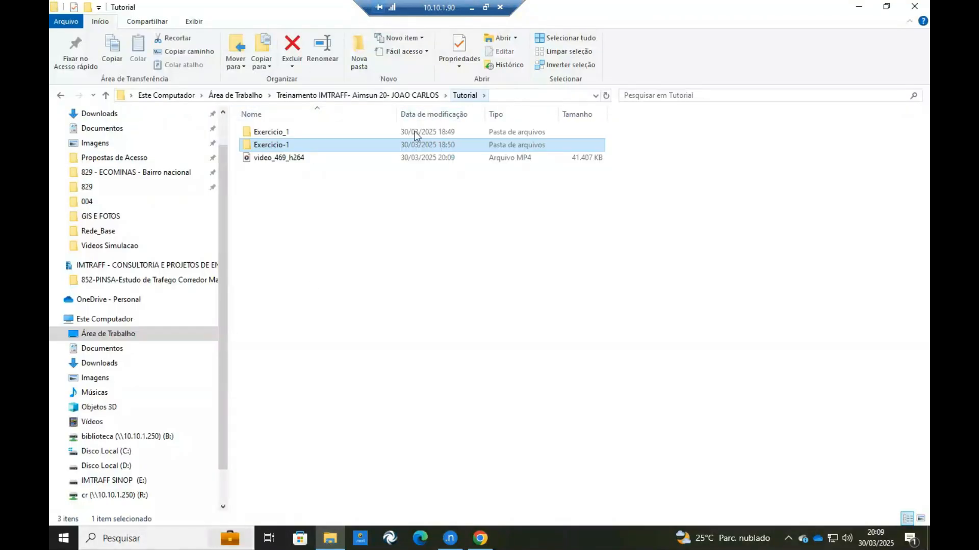
double_click(271, 160)
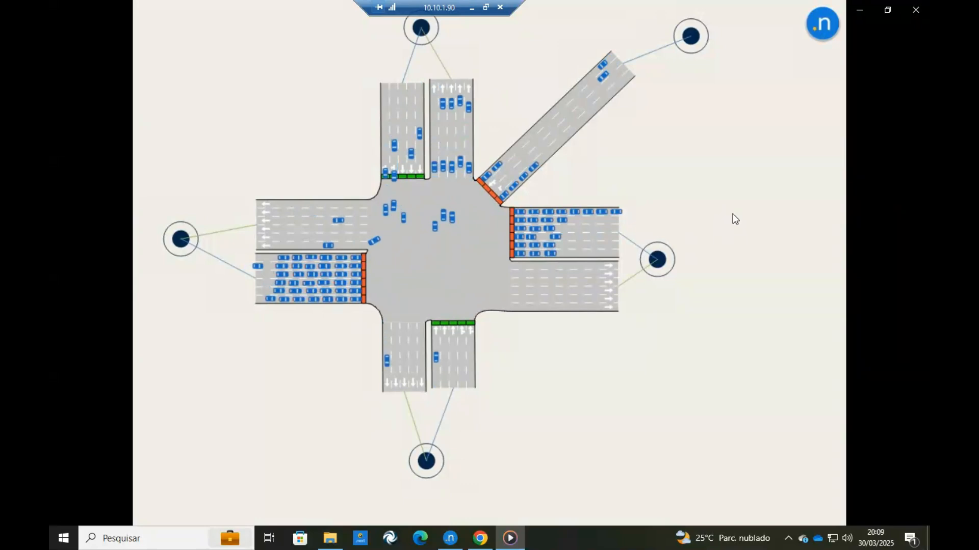
mouse_move(715, 140)
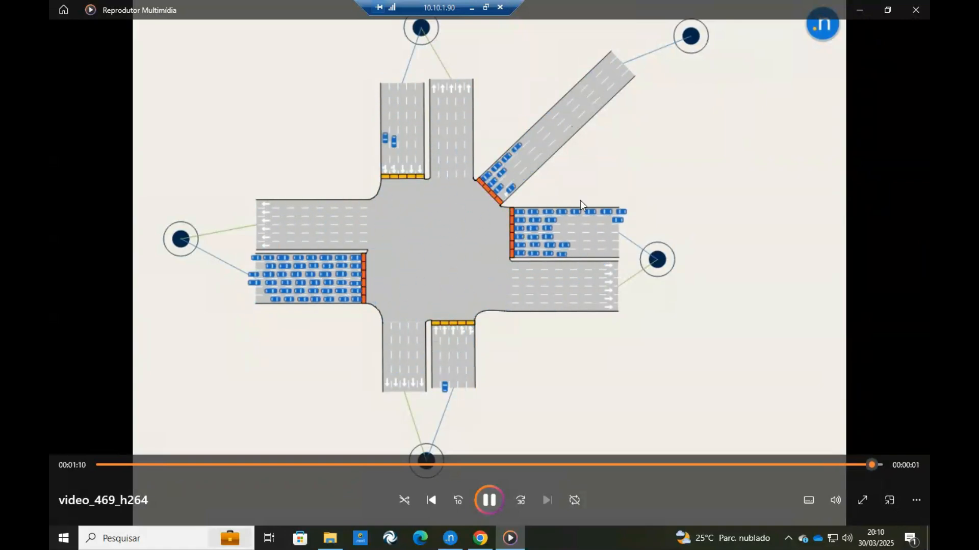
click(917, 6)
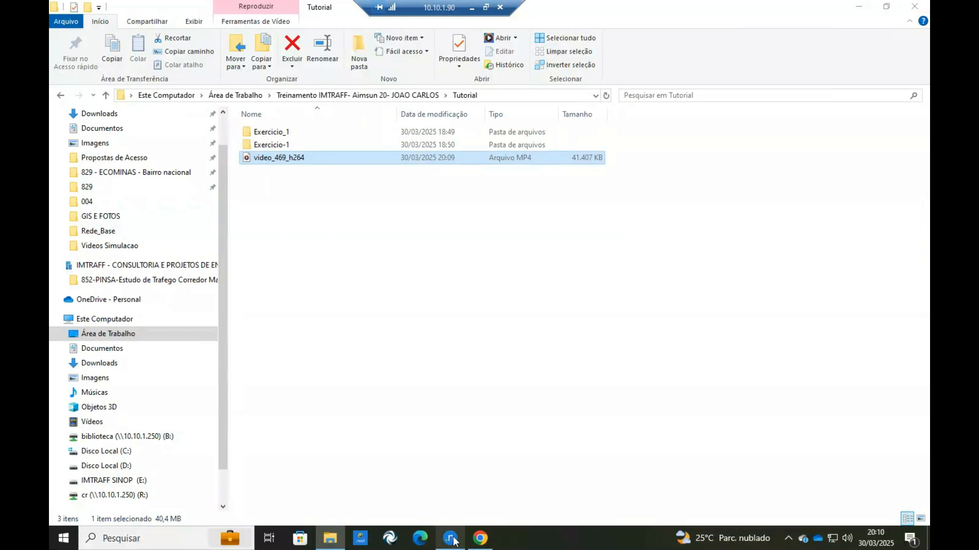
Switch back to Aimsun Next and run Replicação 469 as a batch simulation.
click(450, 539)
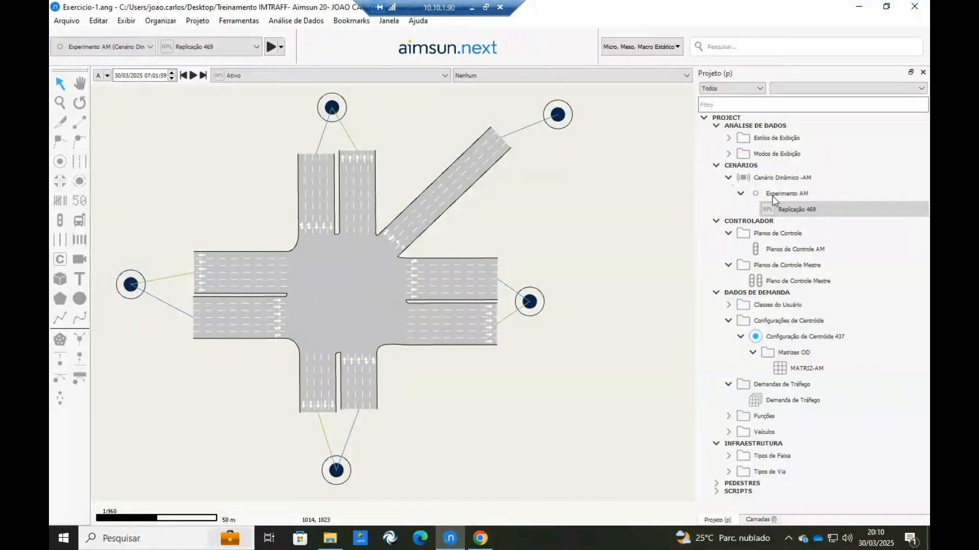
right_click(804, 209)
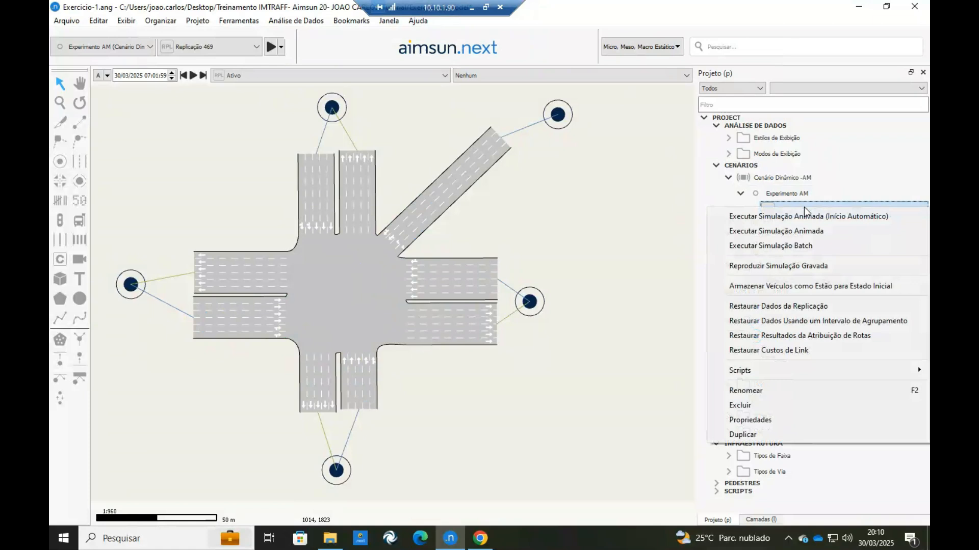
click(802, 247)
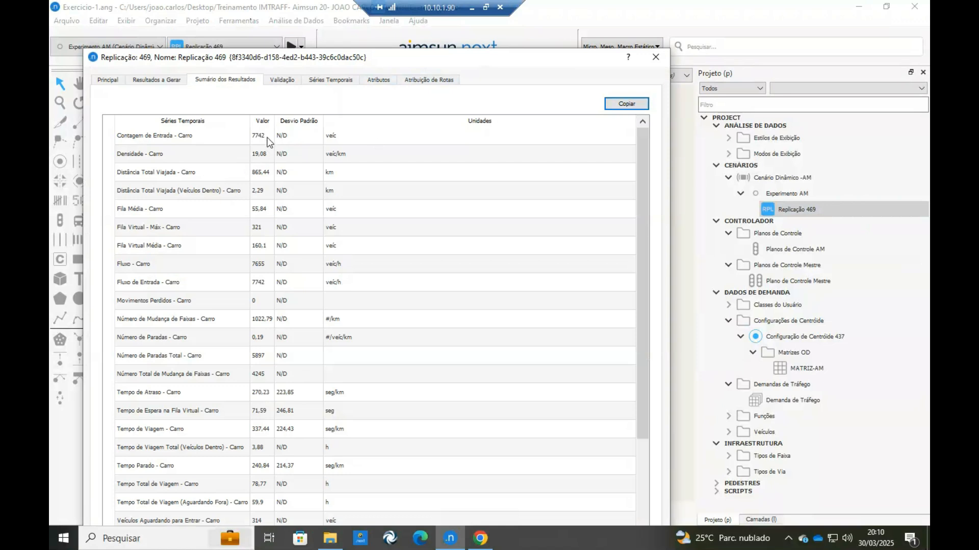
Examine the average queue, density, delay time and vehicles inside in Replicação 469's results summary, and close it.
click(130, 215)
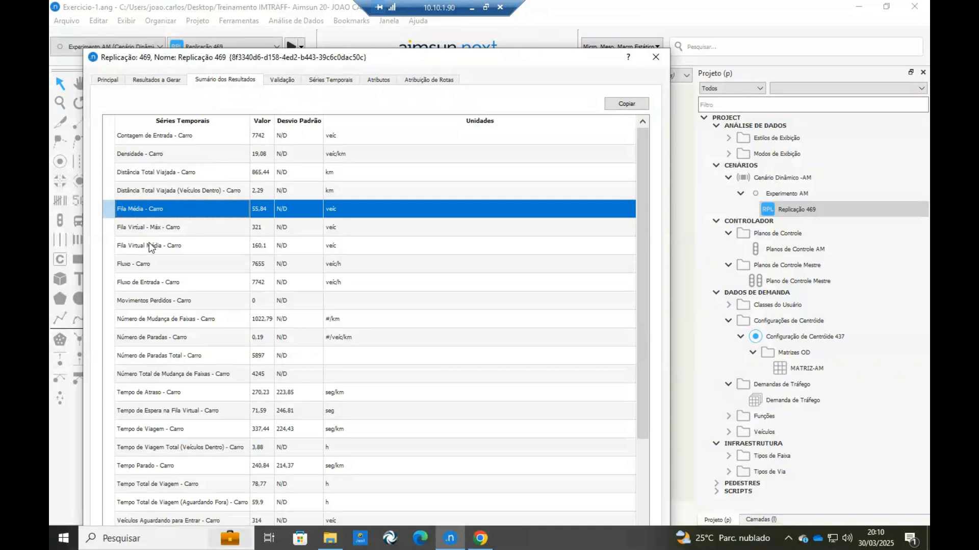
click(172, 152)
scroll(161, 333, down, 1)
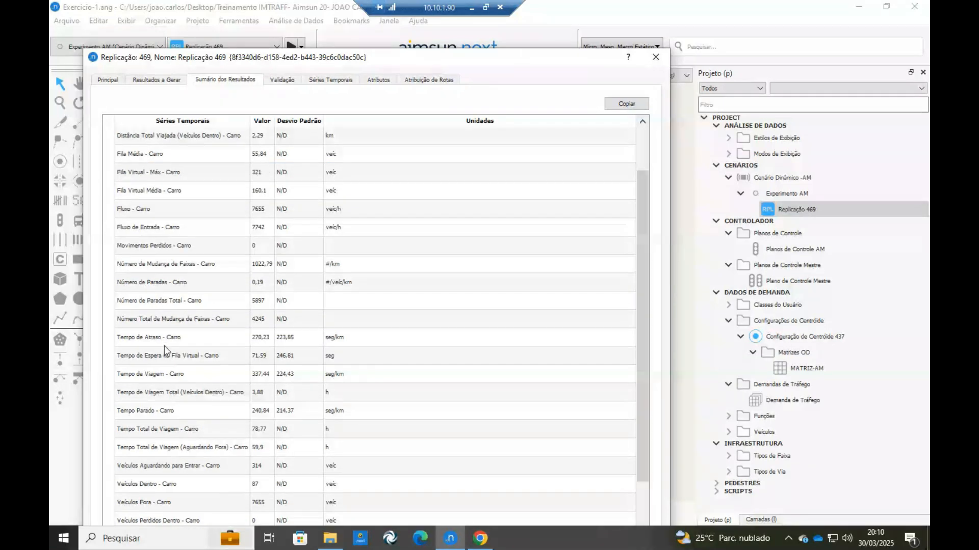
click(144, 339)
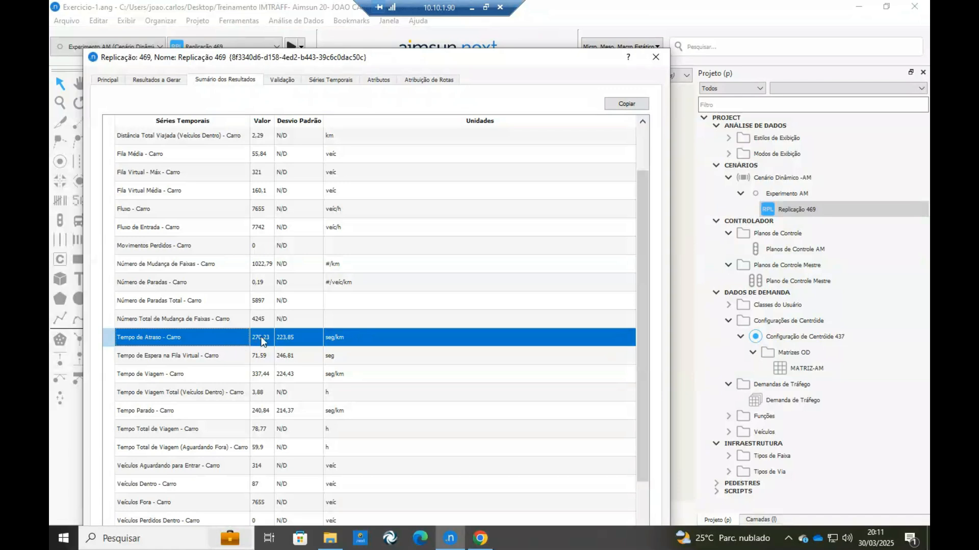
scroll(165, 381, down, 3)
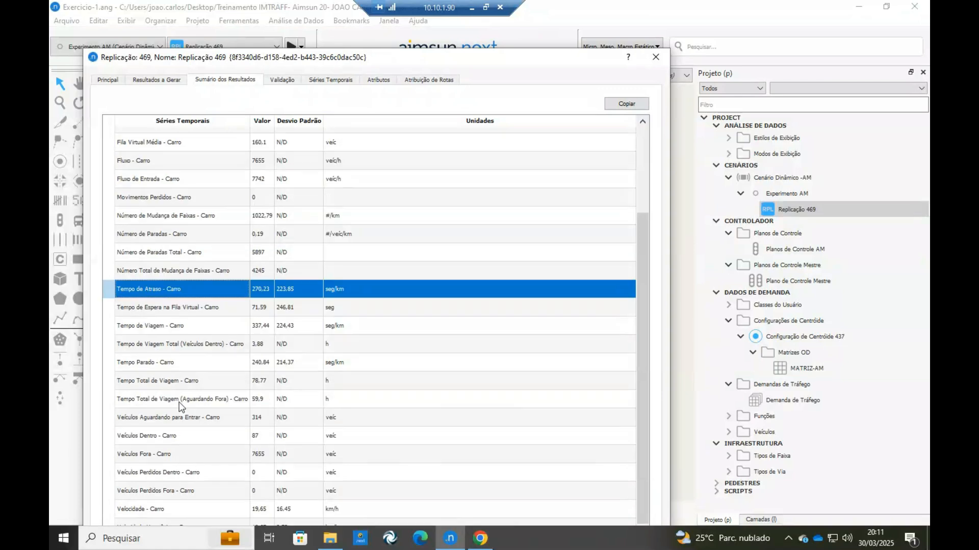
click(179, 436)
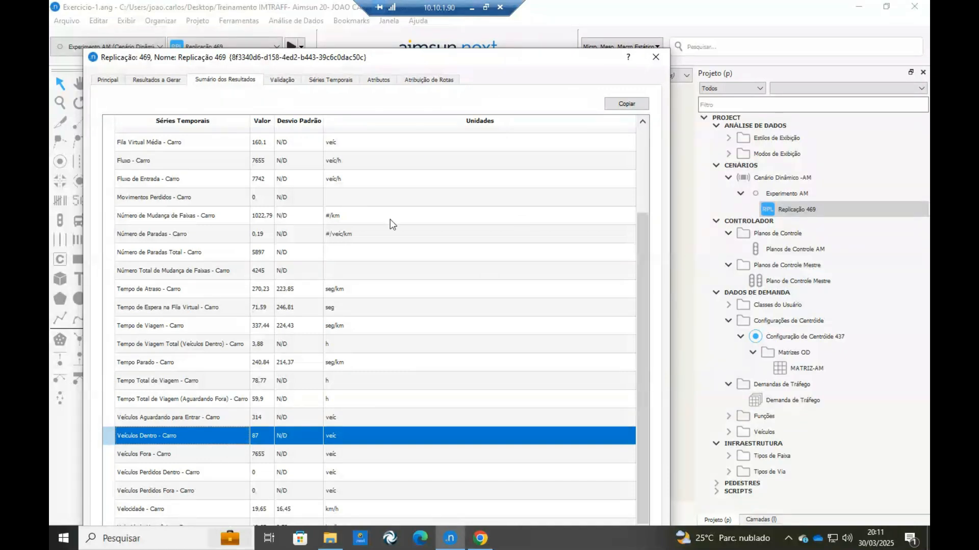
click(655, 57)
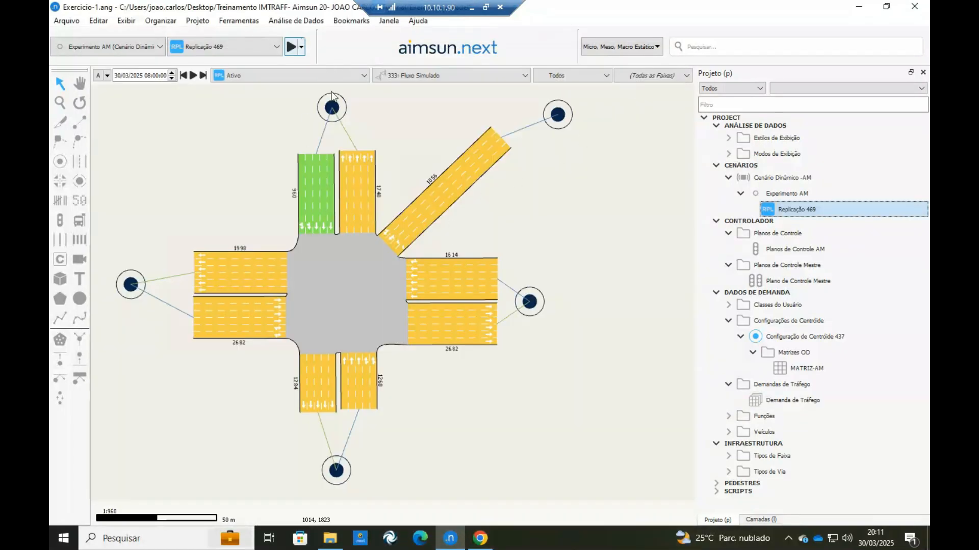